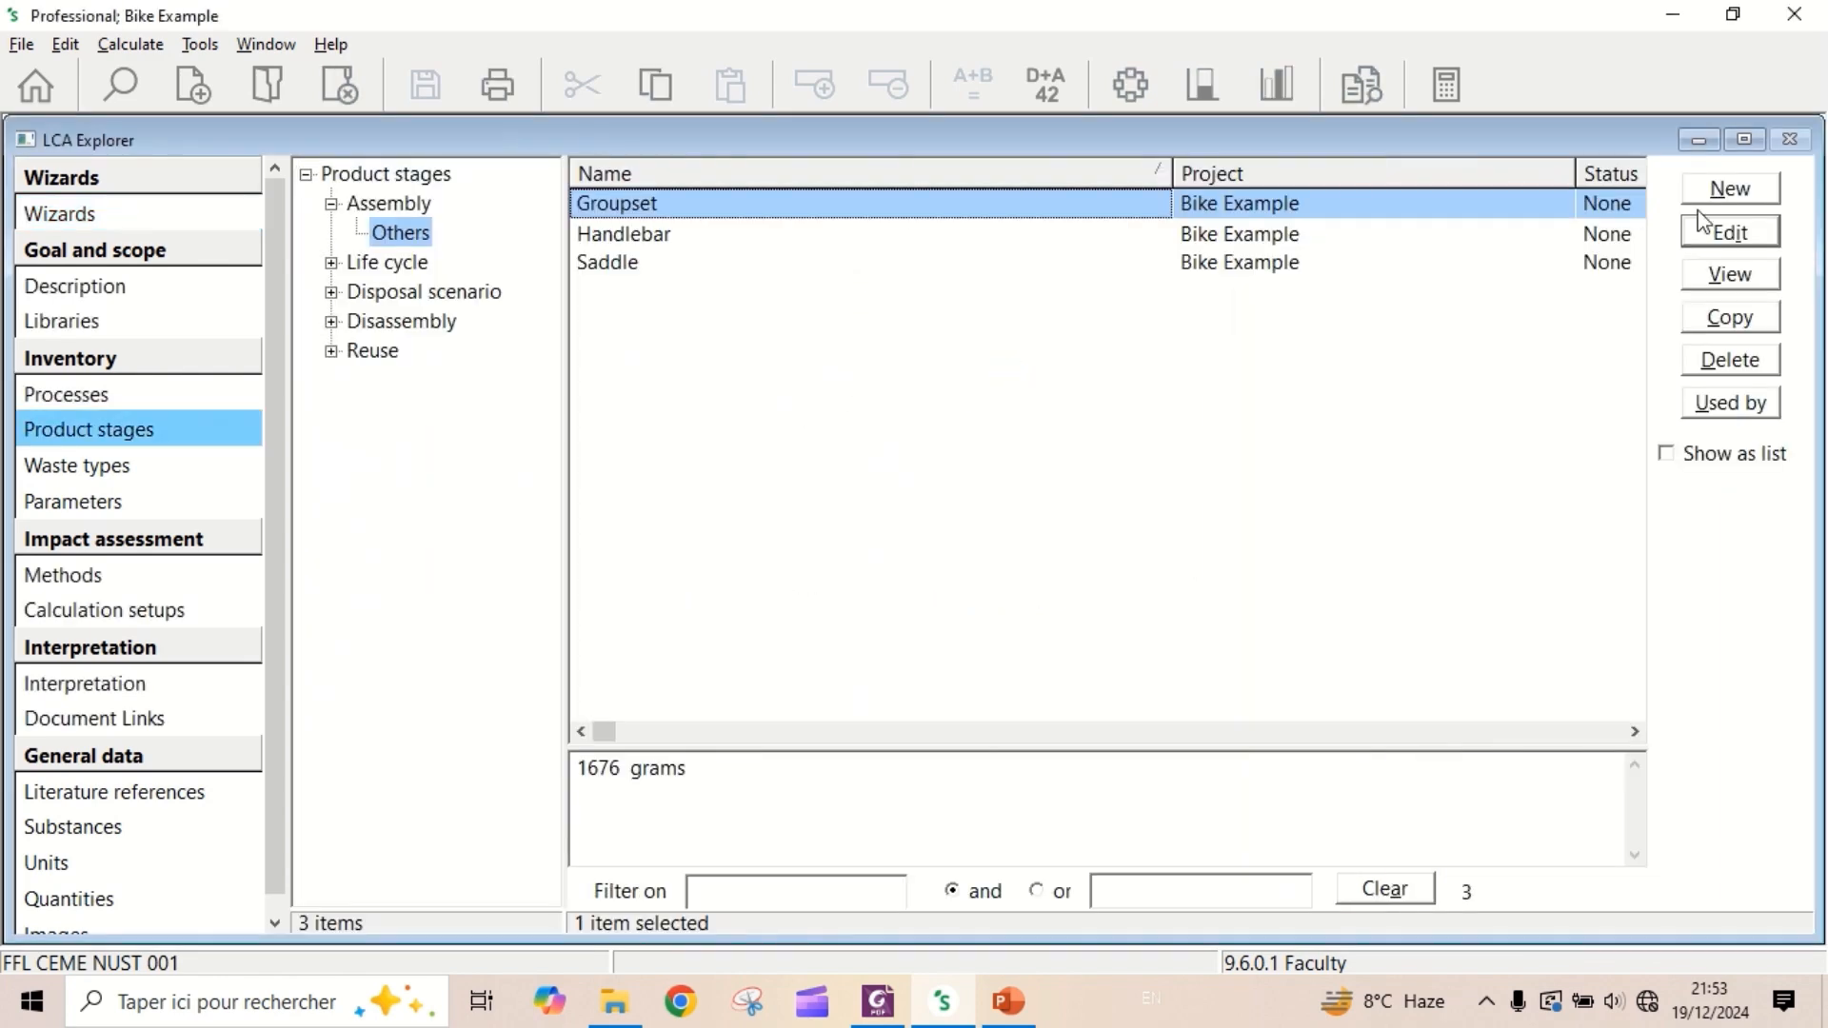
- Create a new assembly in the Others category and name it "Brakes"
left_click(1730, 195)
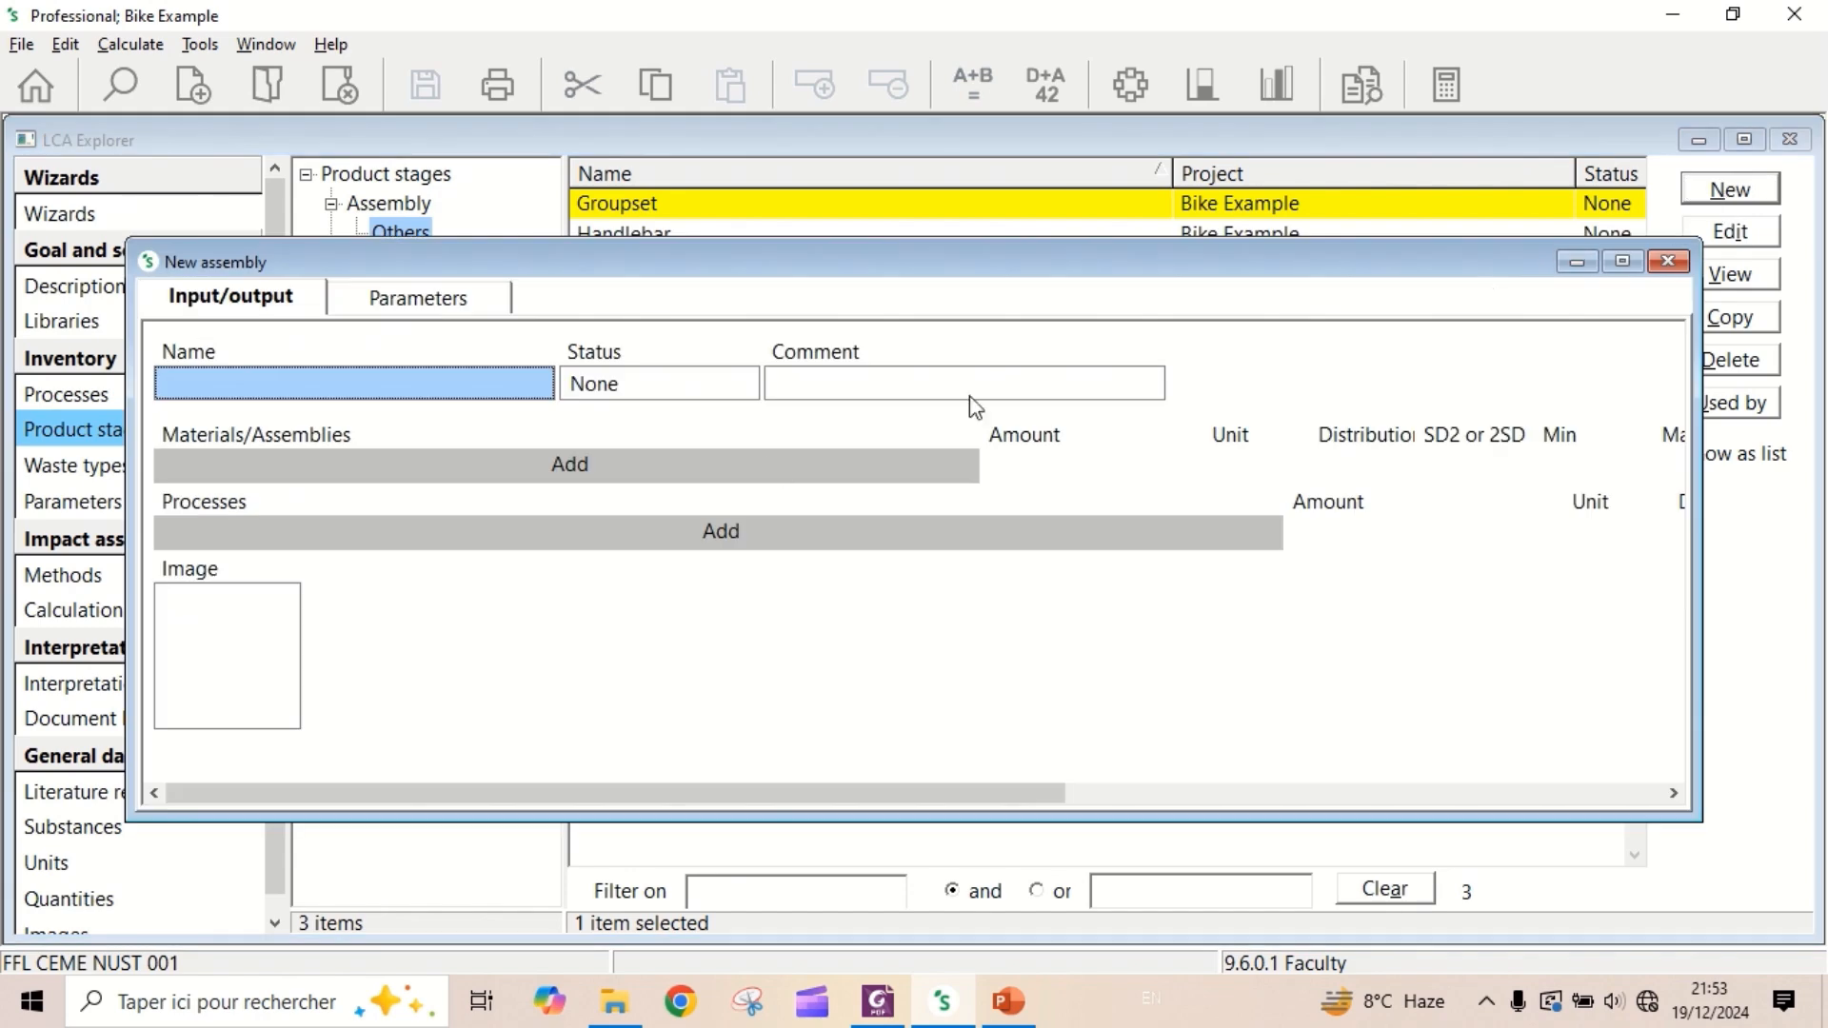
left_click(1625, 260)
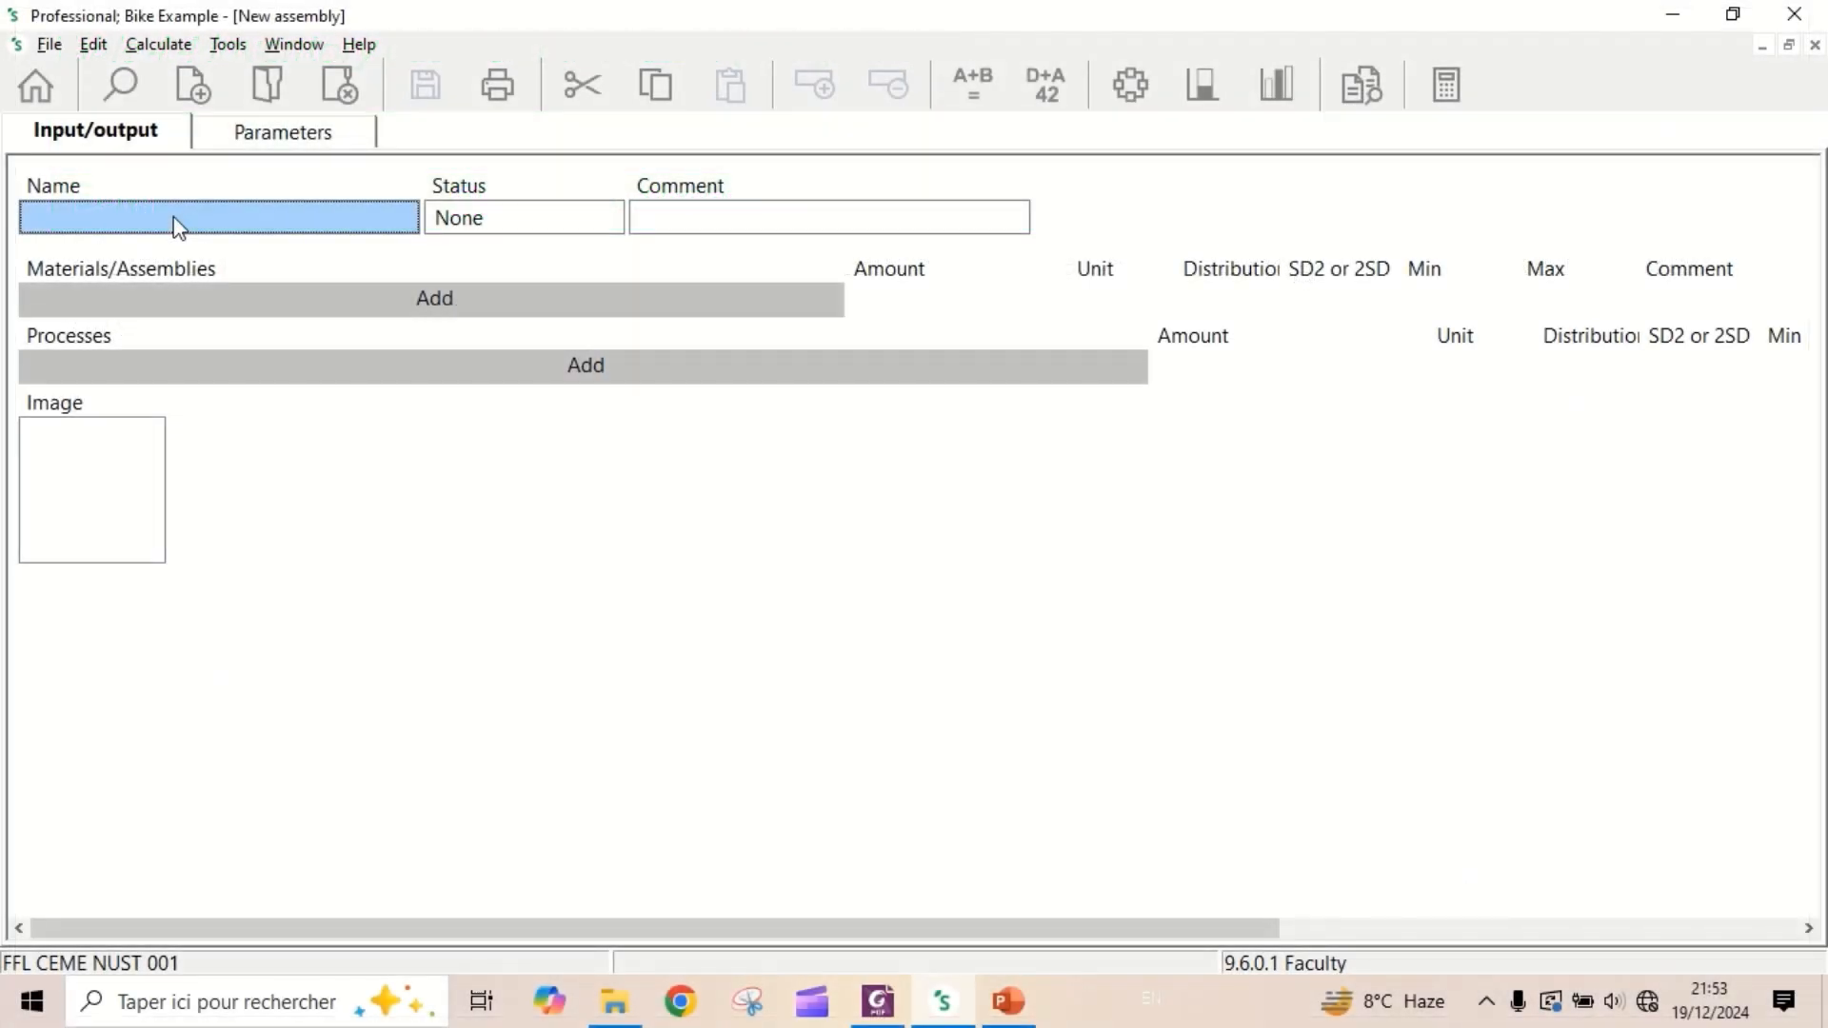
left_click(176, 217)
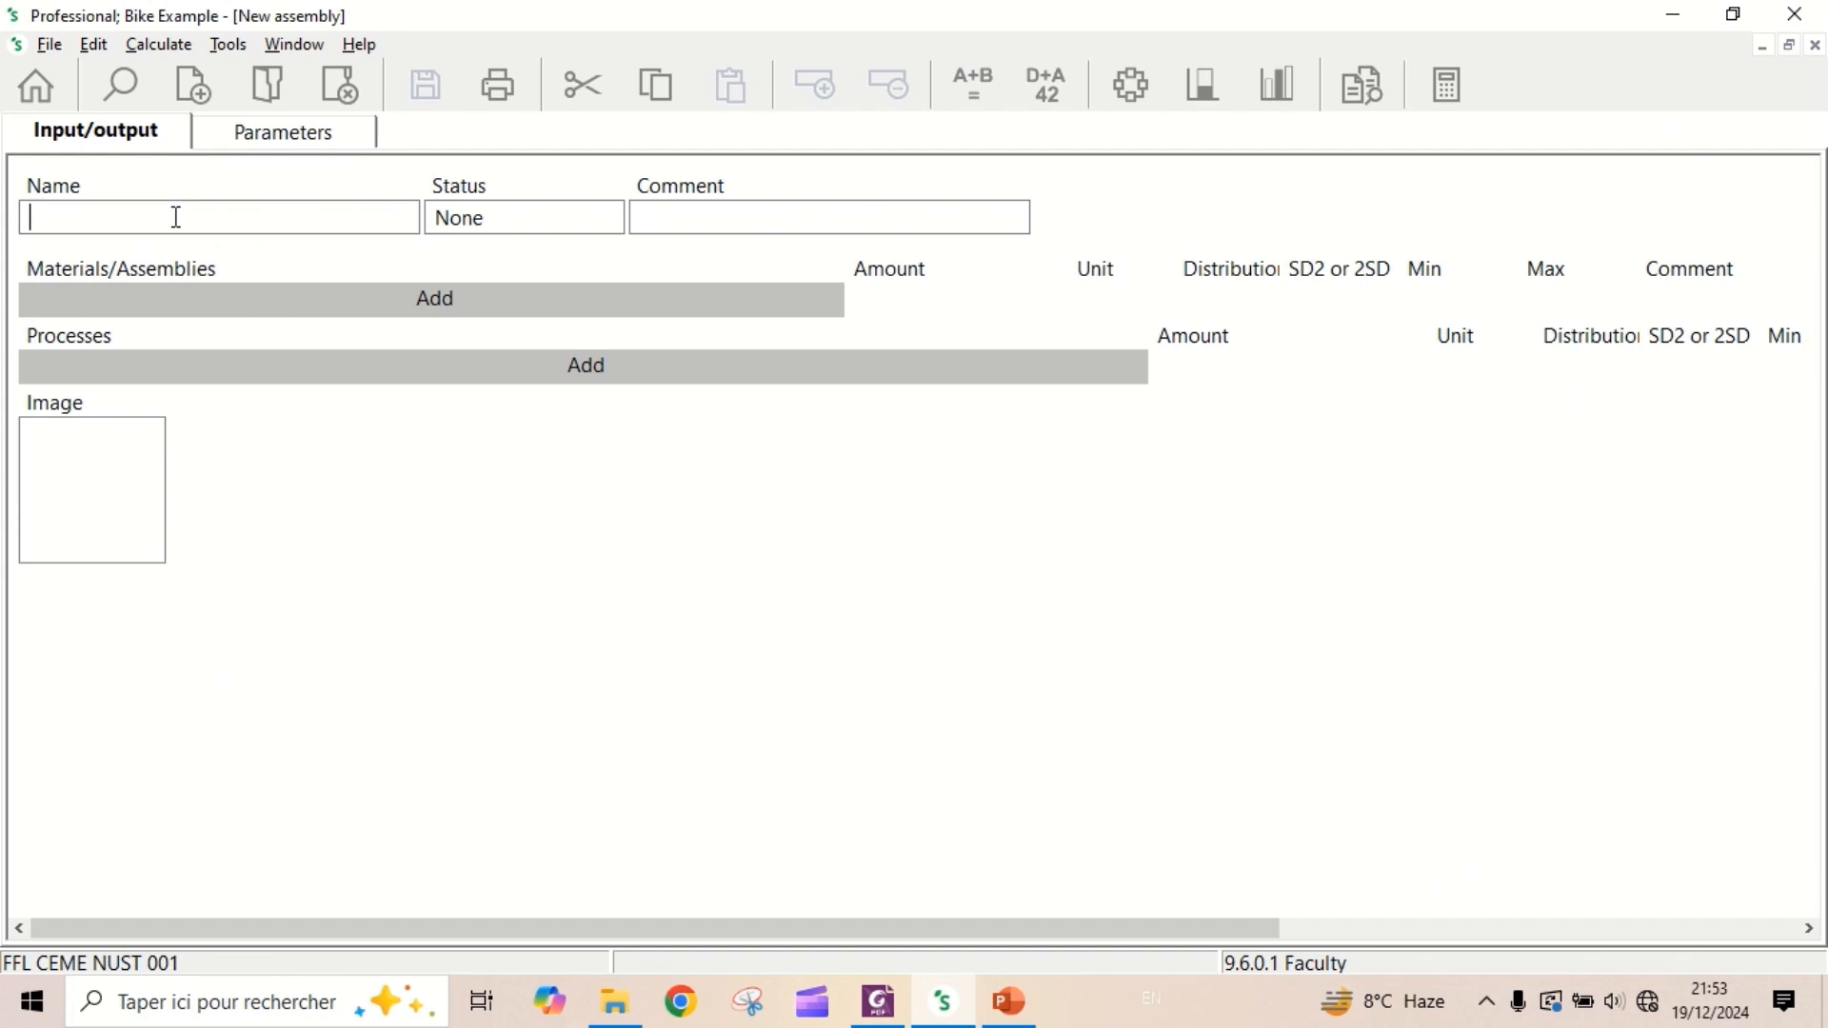
type("Brakes")
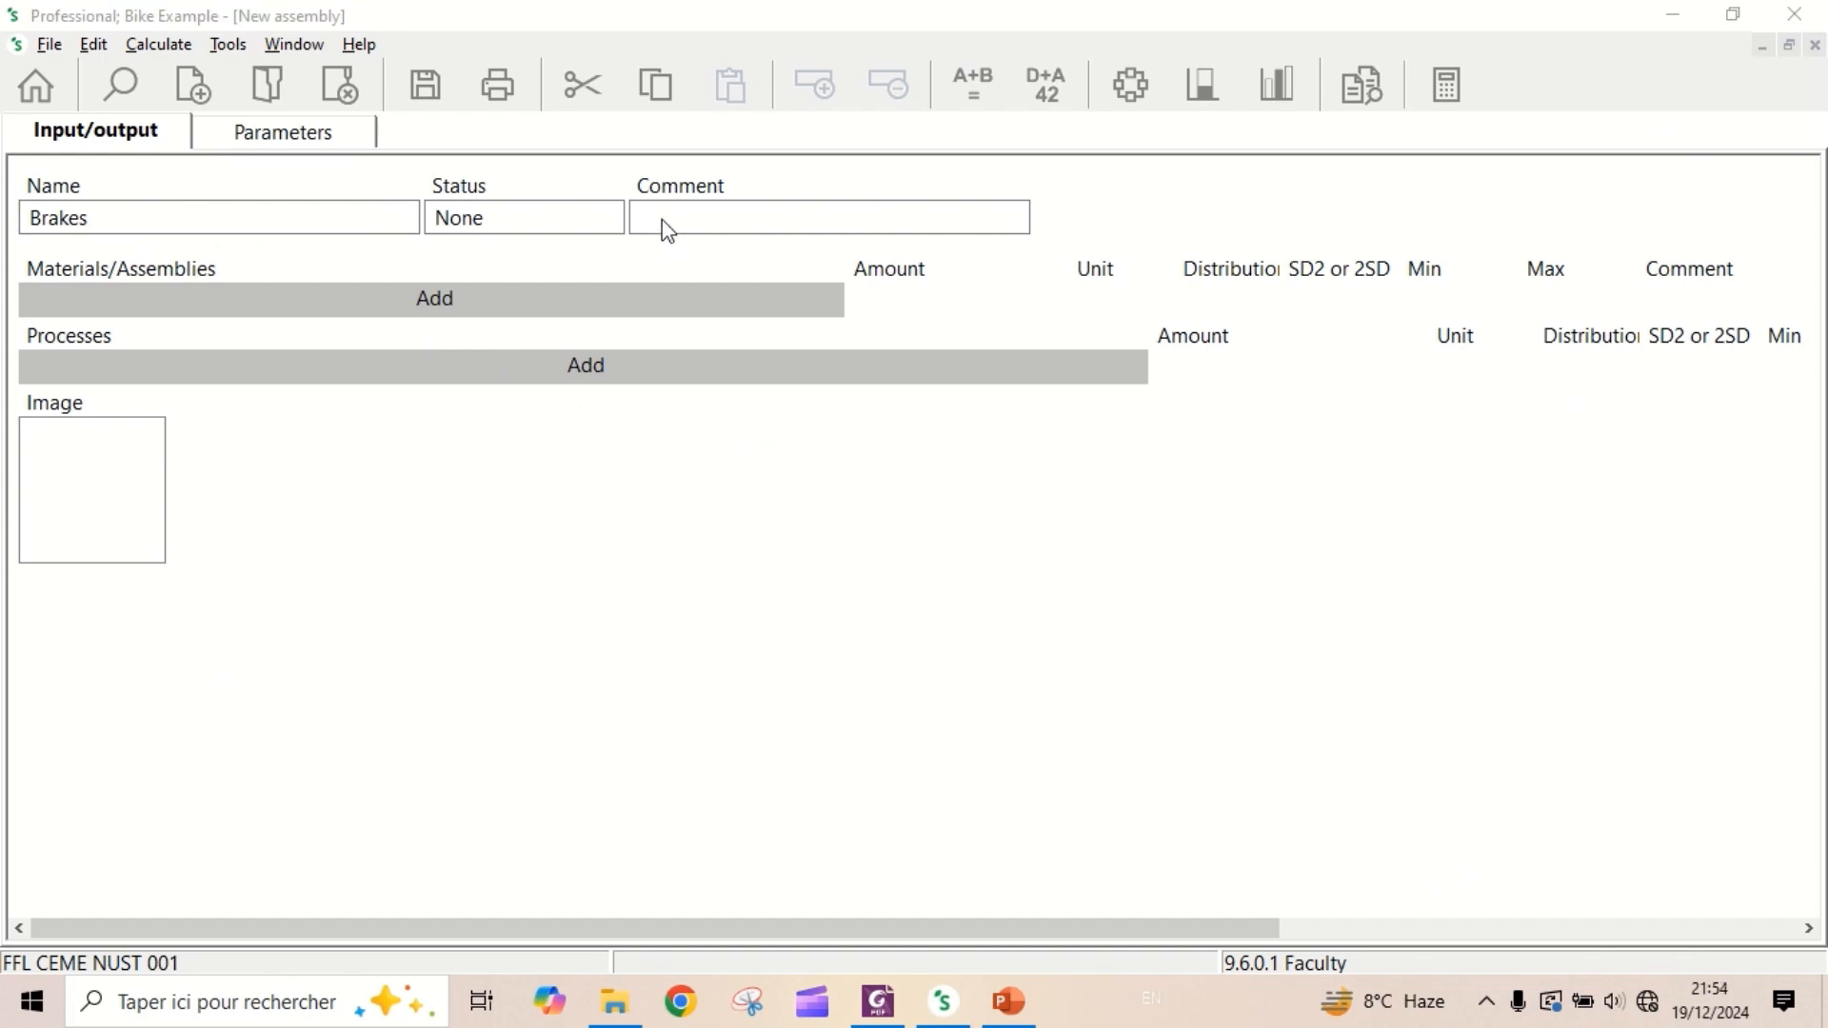
- Save the Brakes assembly and enter "679 grams" as its overall comment
left_click(693, 222)
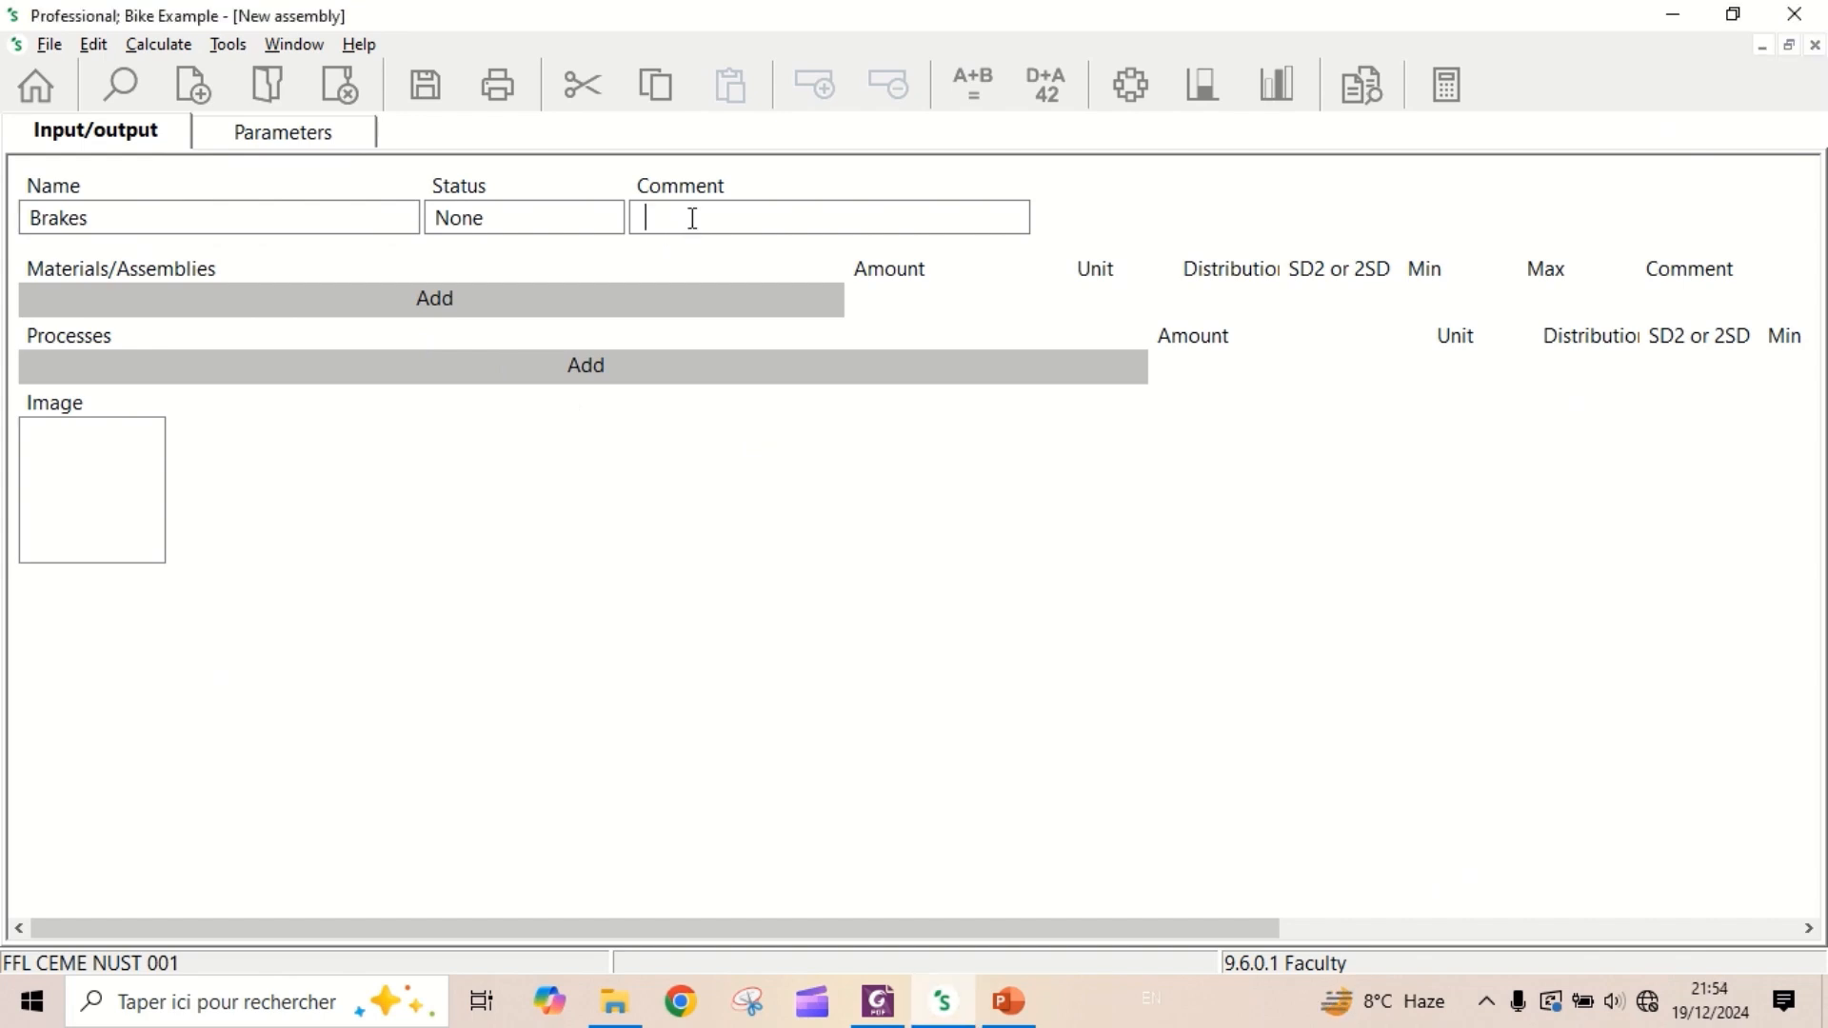
key("ctrl+s")
type("6")
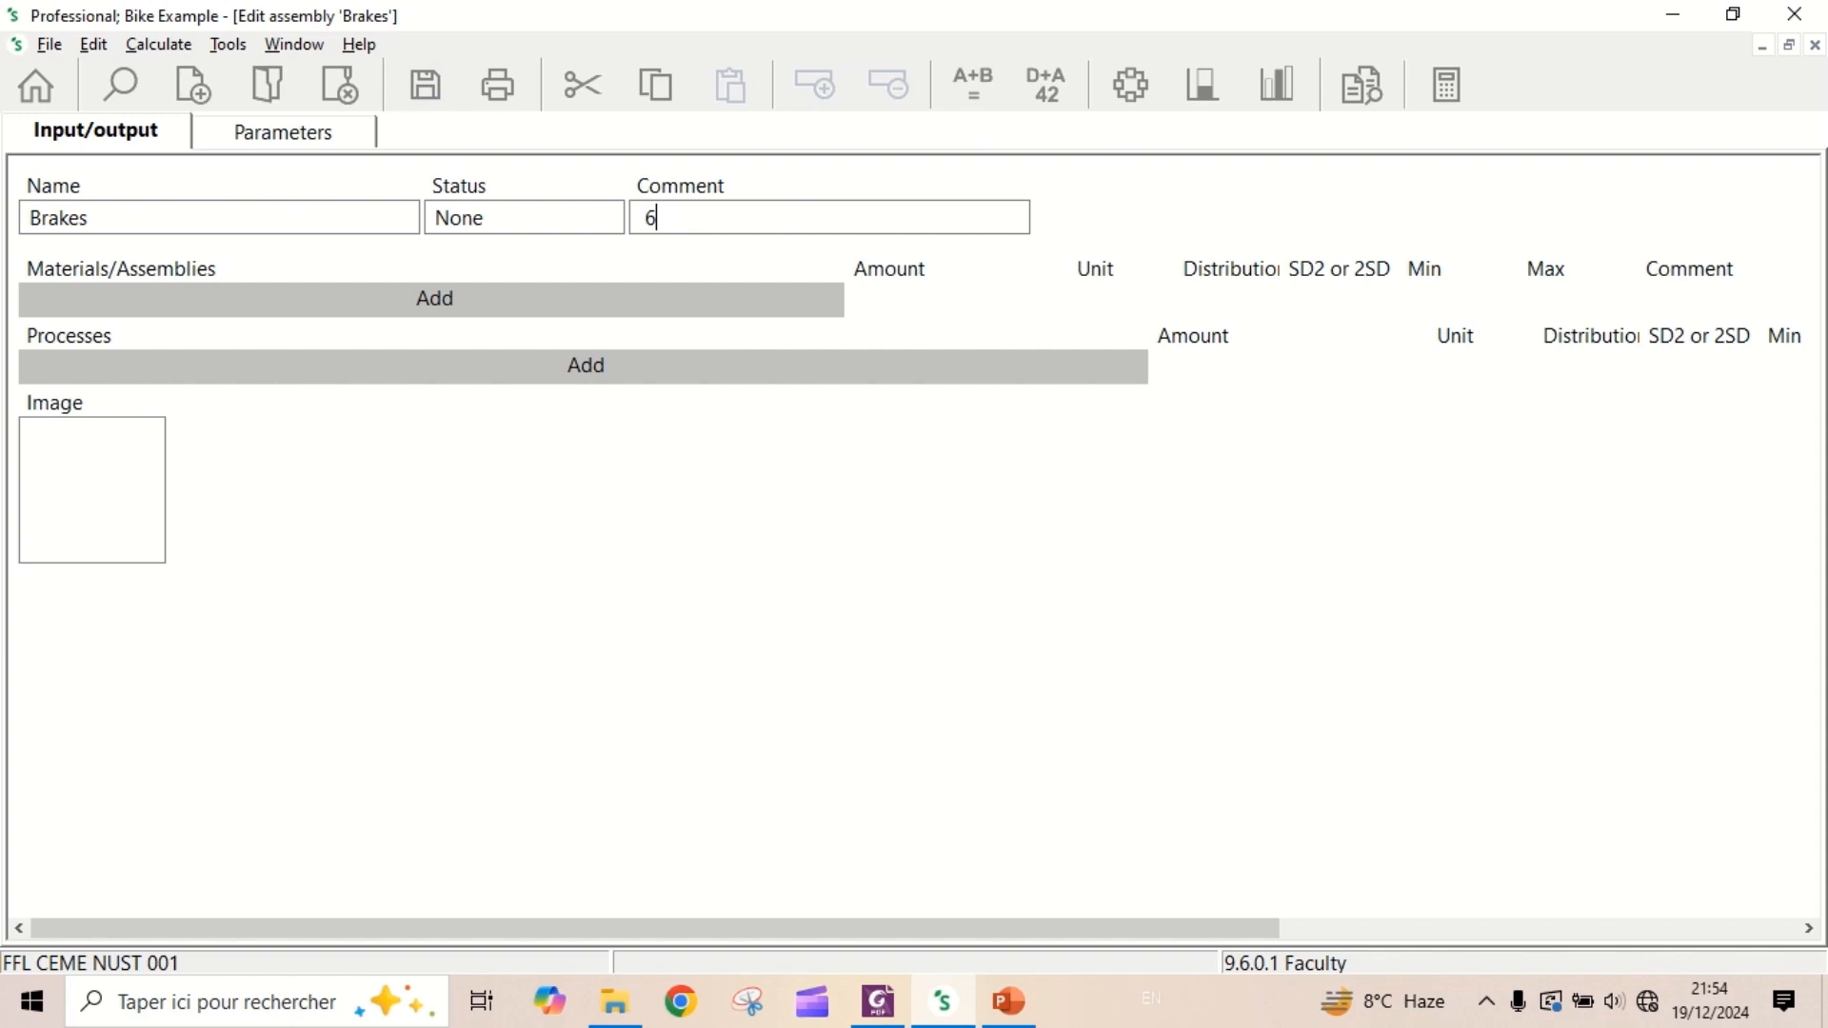
type("79 grams")
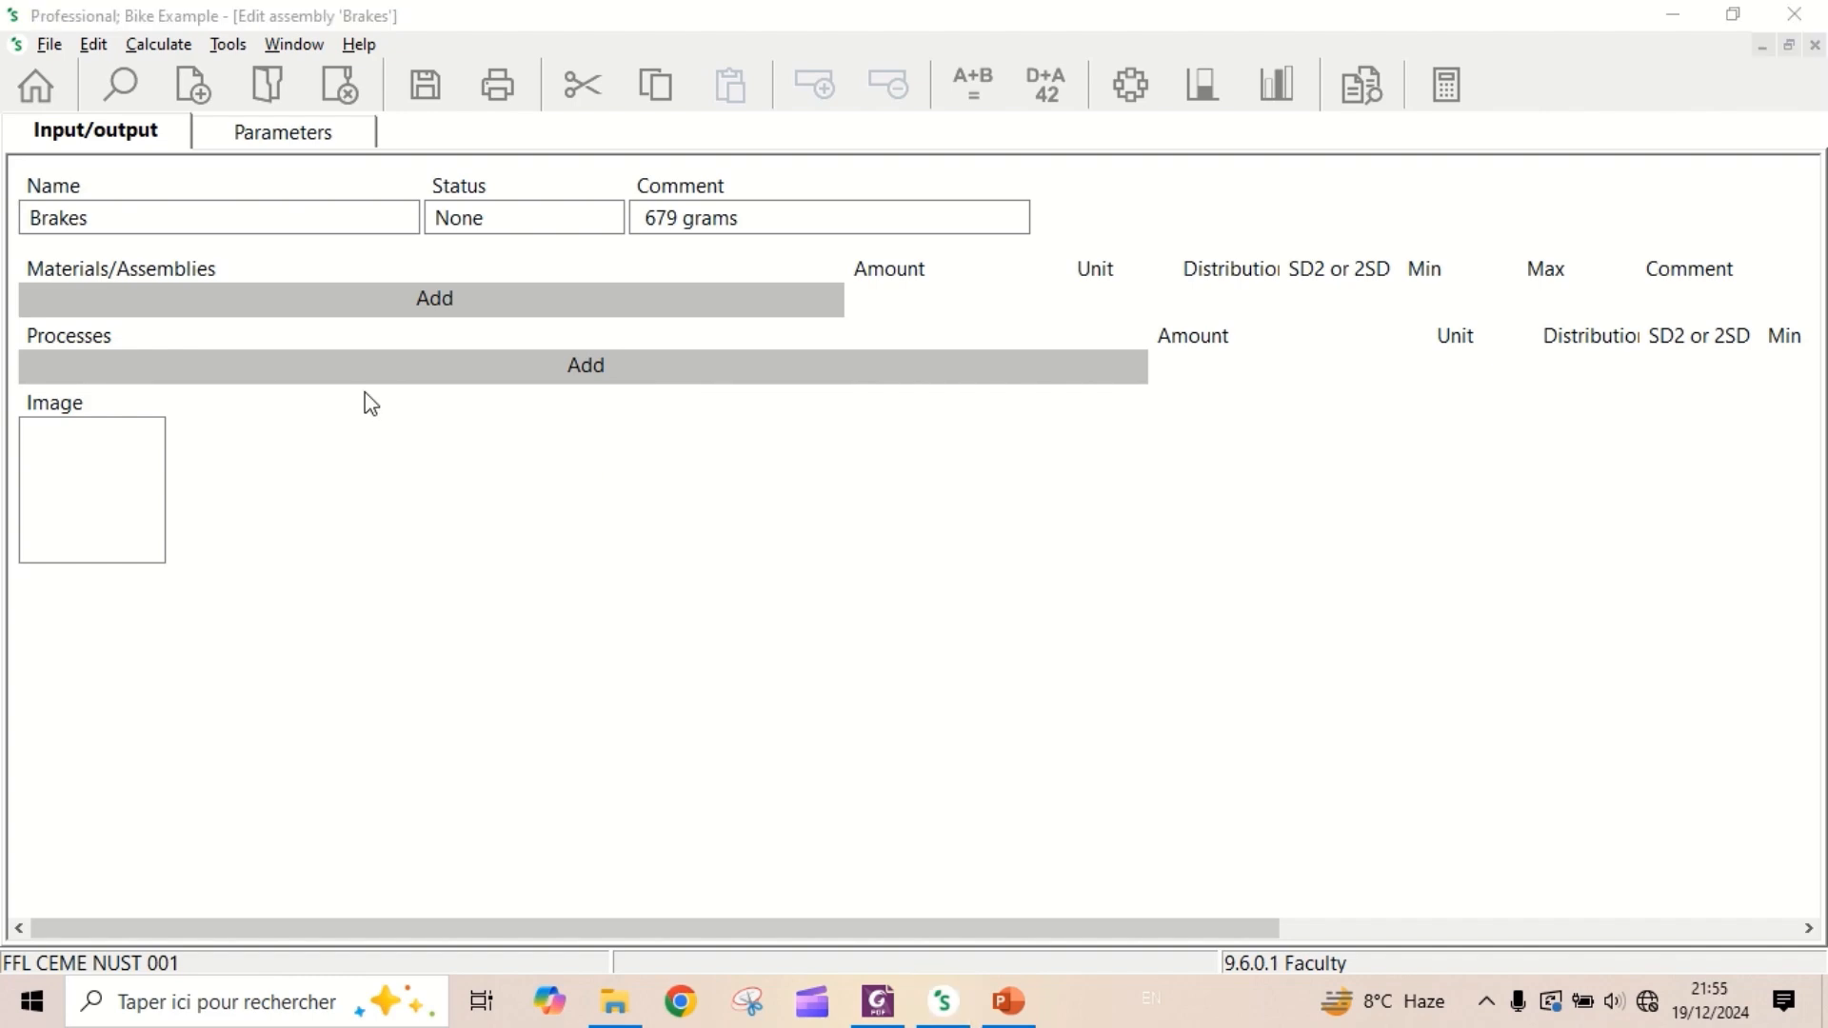
- Add the material "Aluminium, wrought alloy {GLO}| market for | Cut-off, S", filtering the list on "aluminium" and "wrought"
left_click(436, 301)
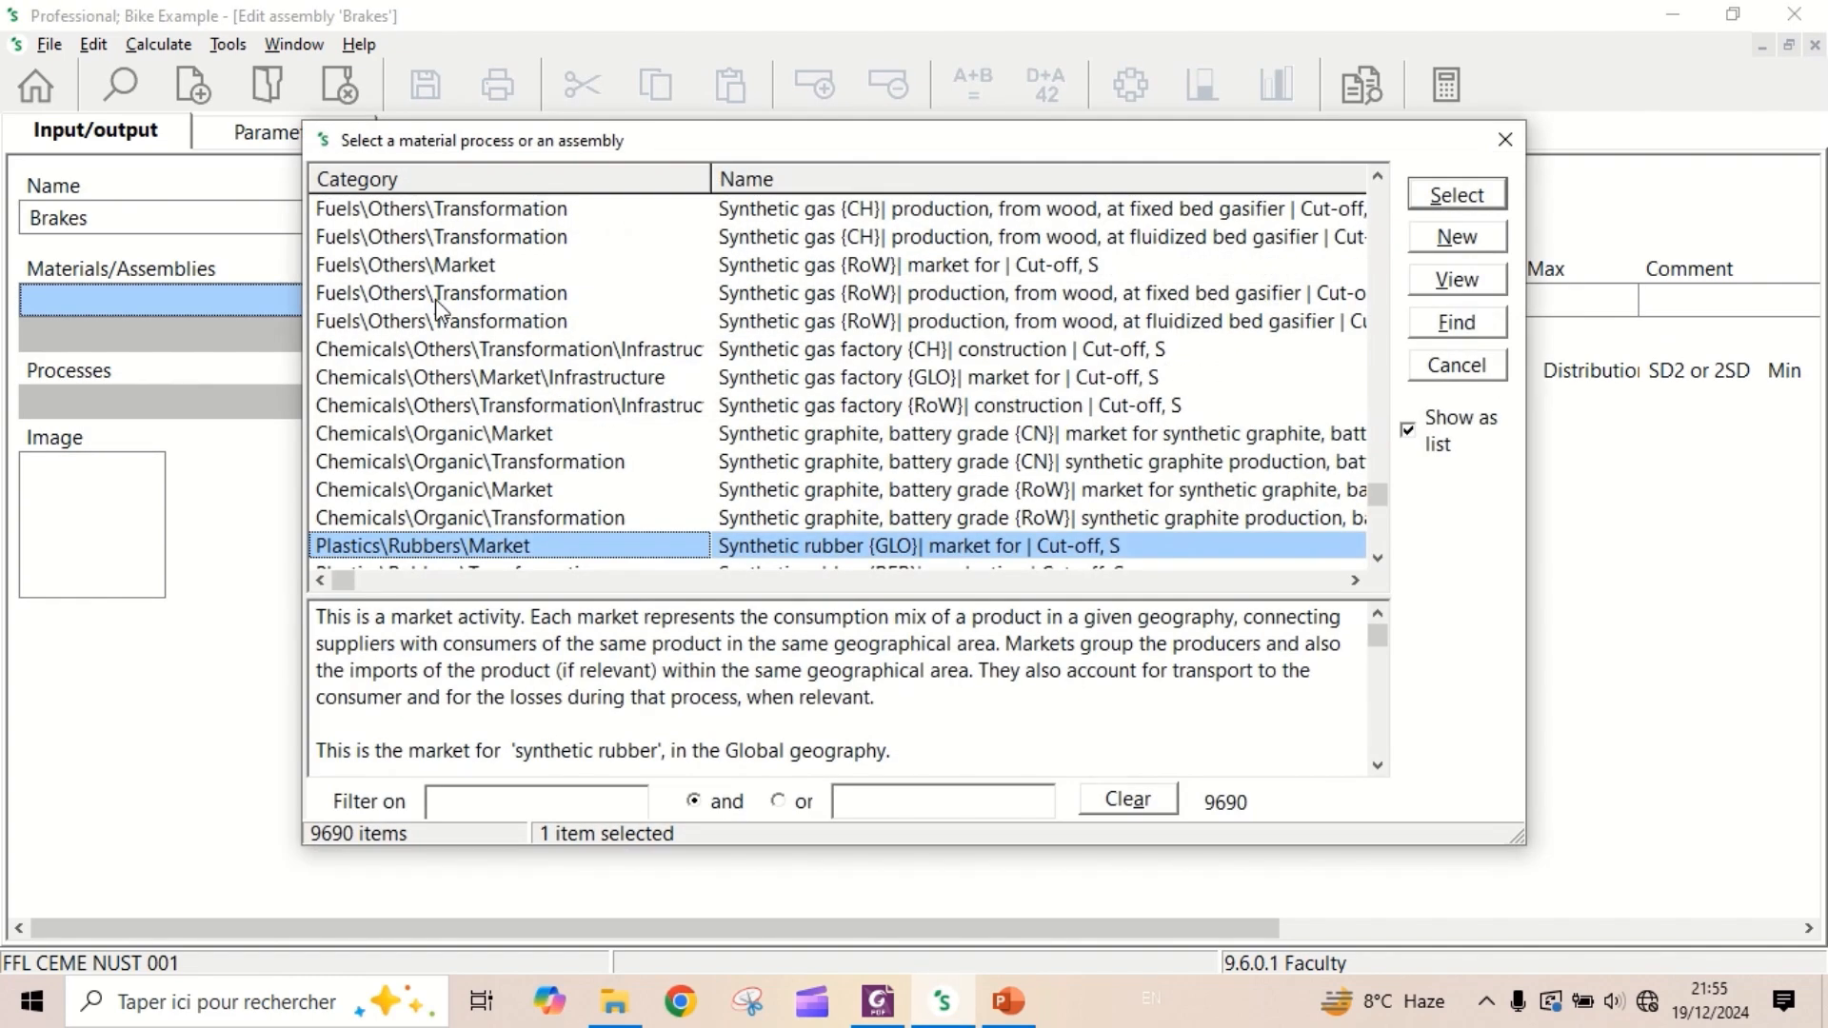
left_click(509, 802)
type("a")
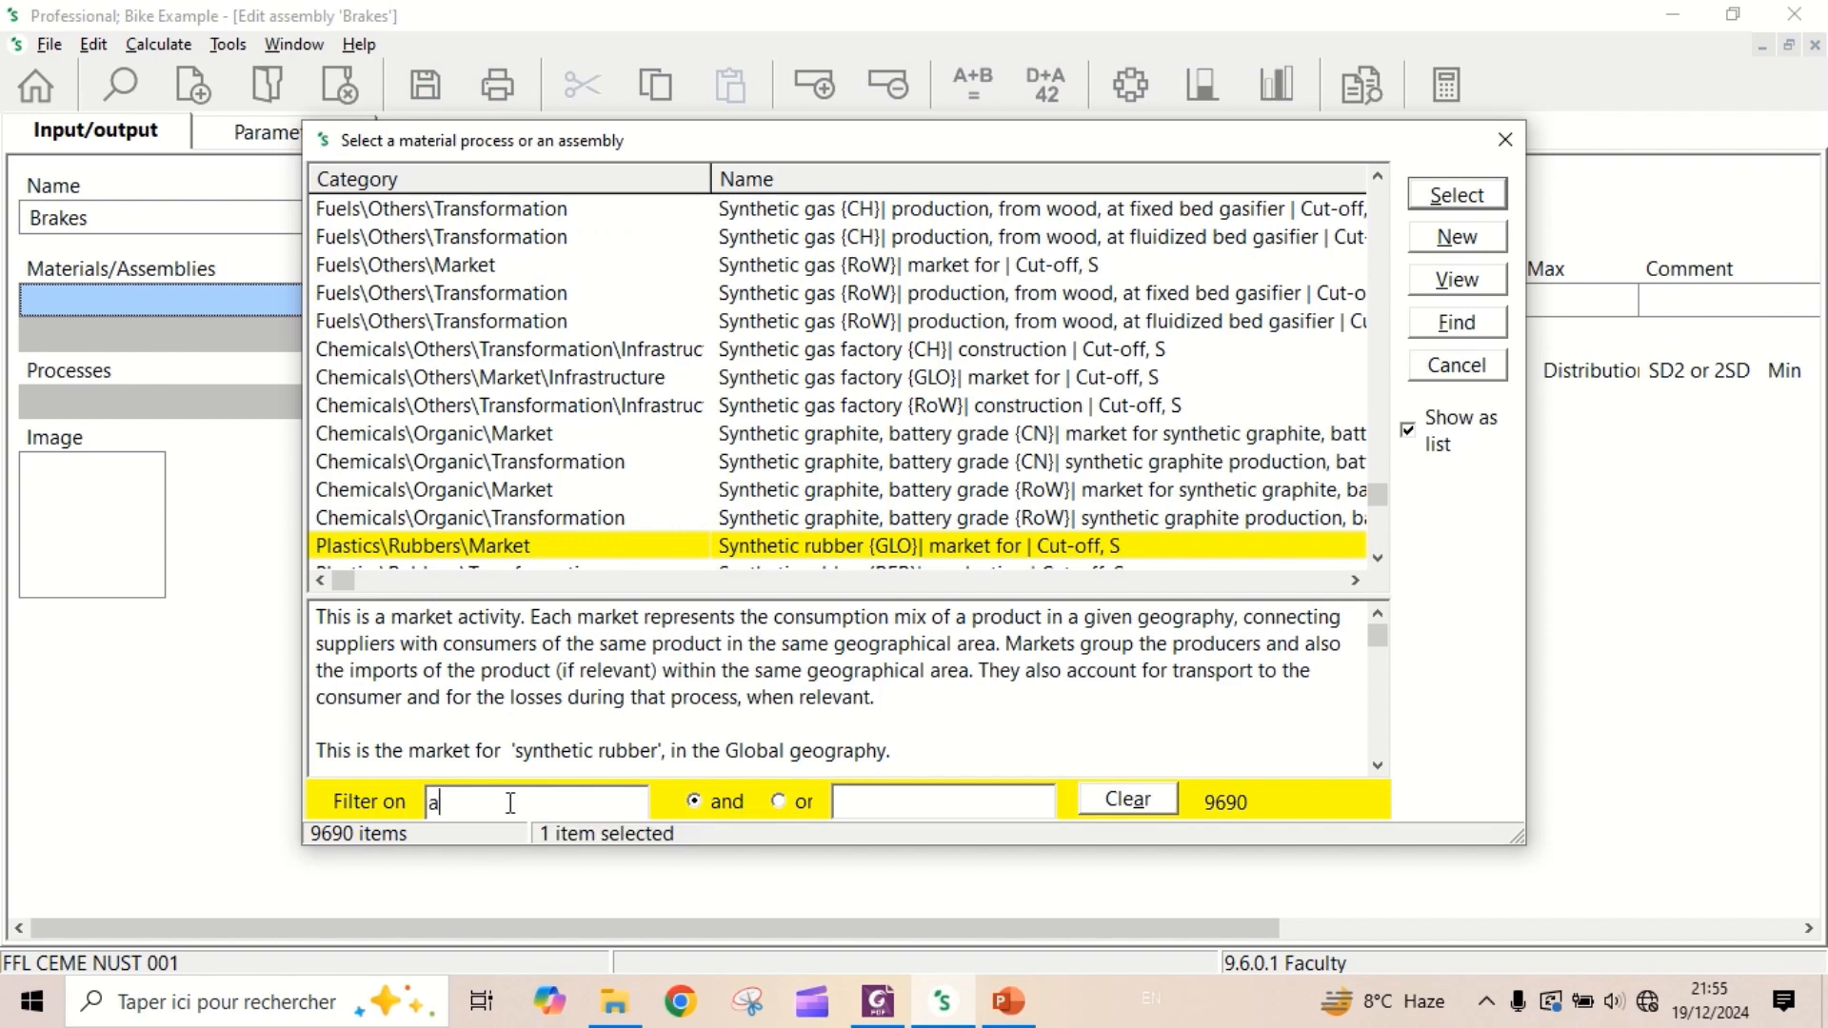
type("luminium")
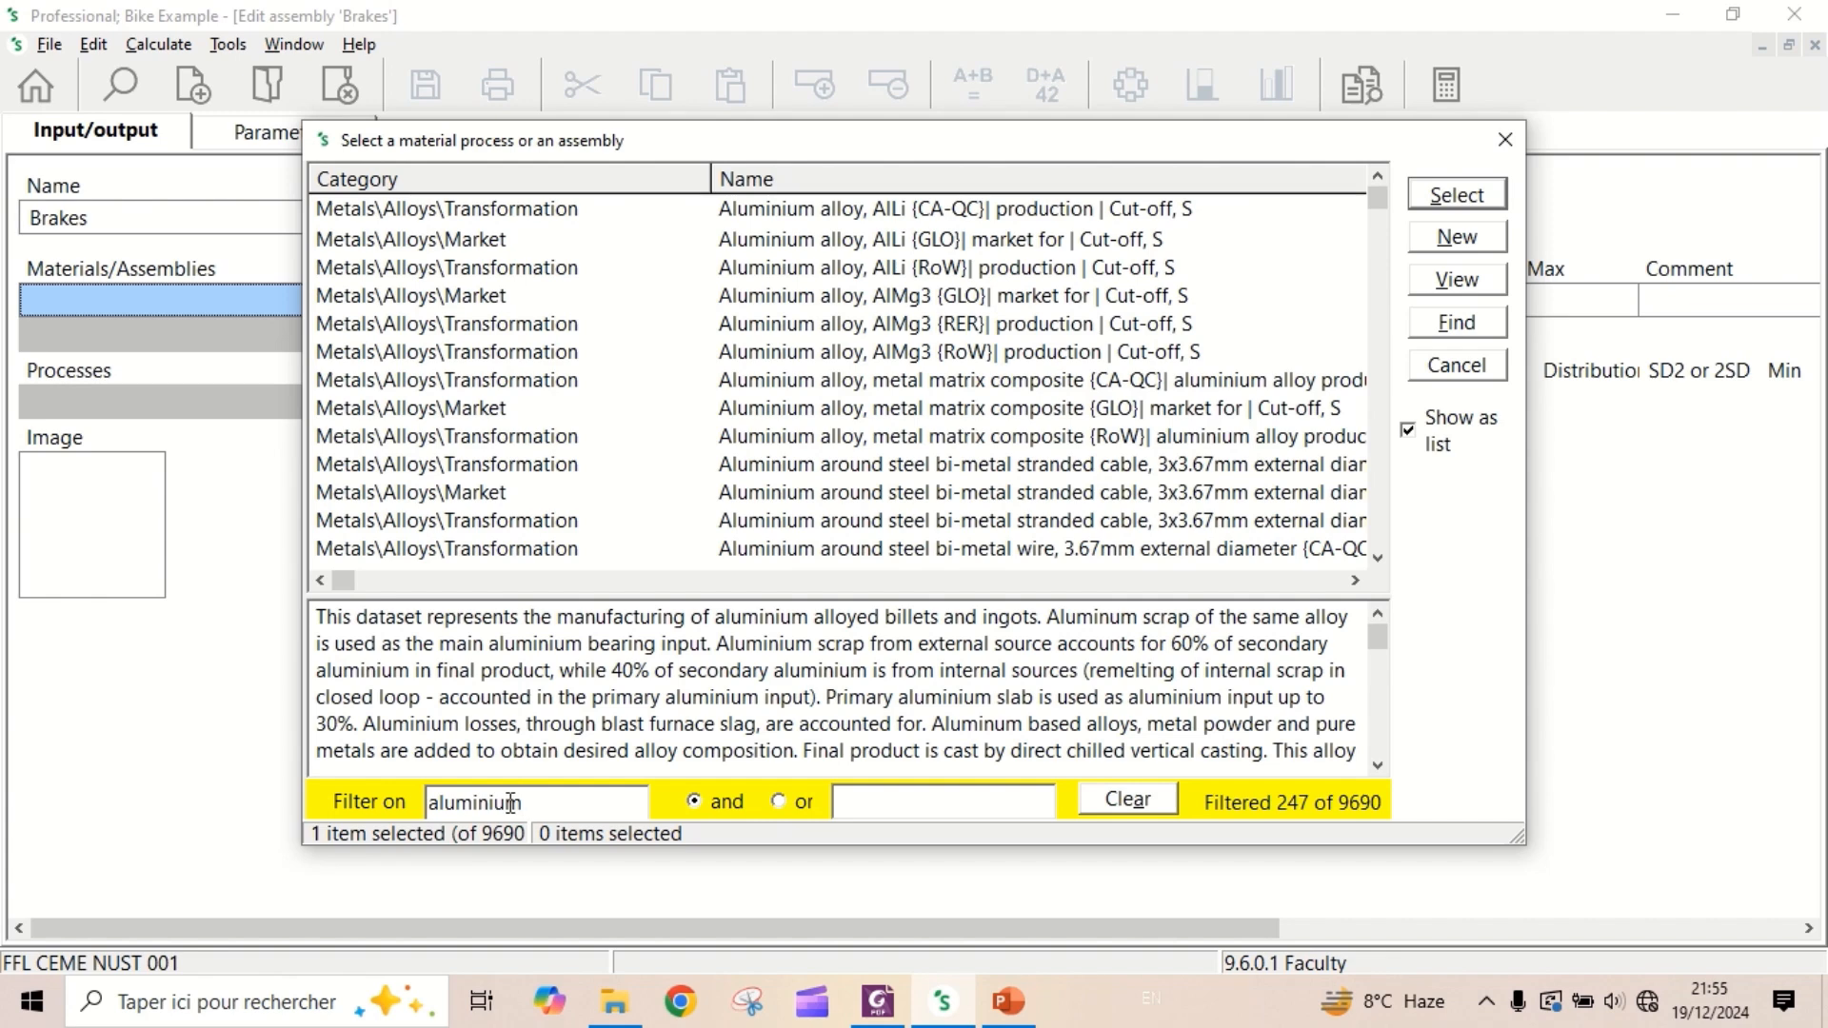
left_click(881, 805)
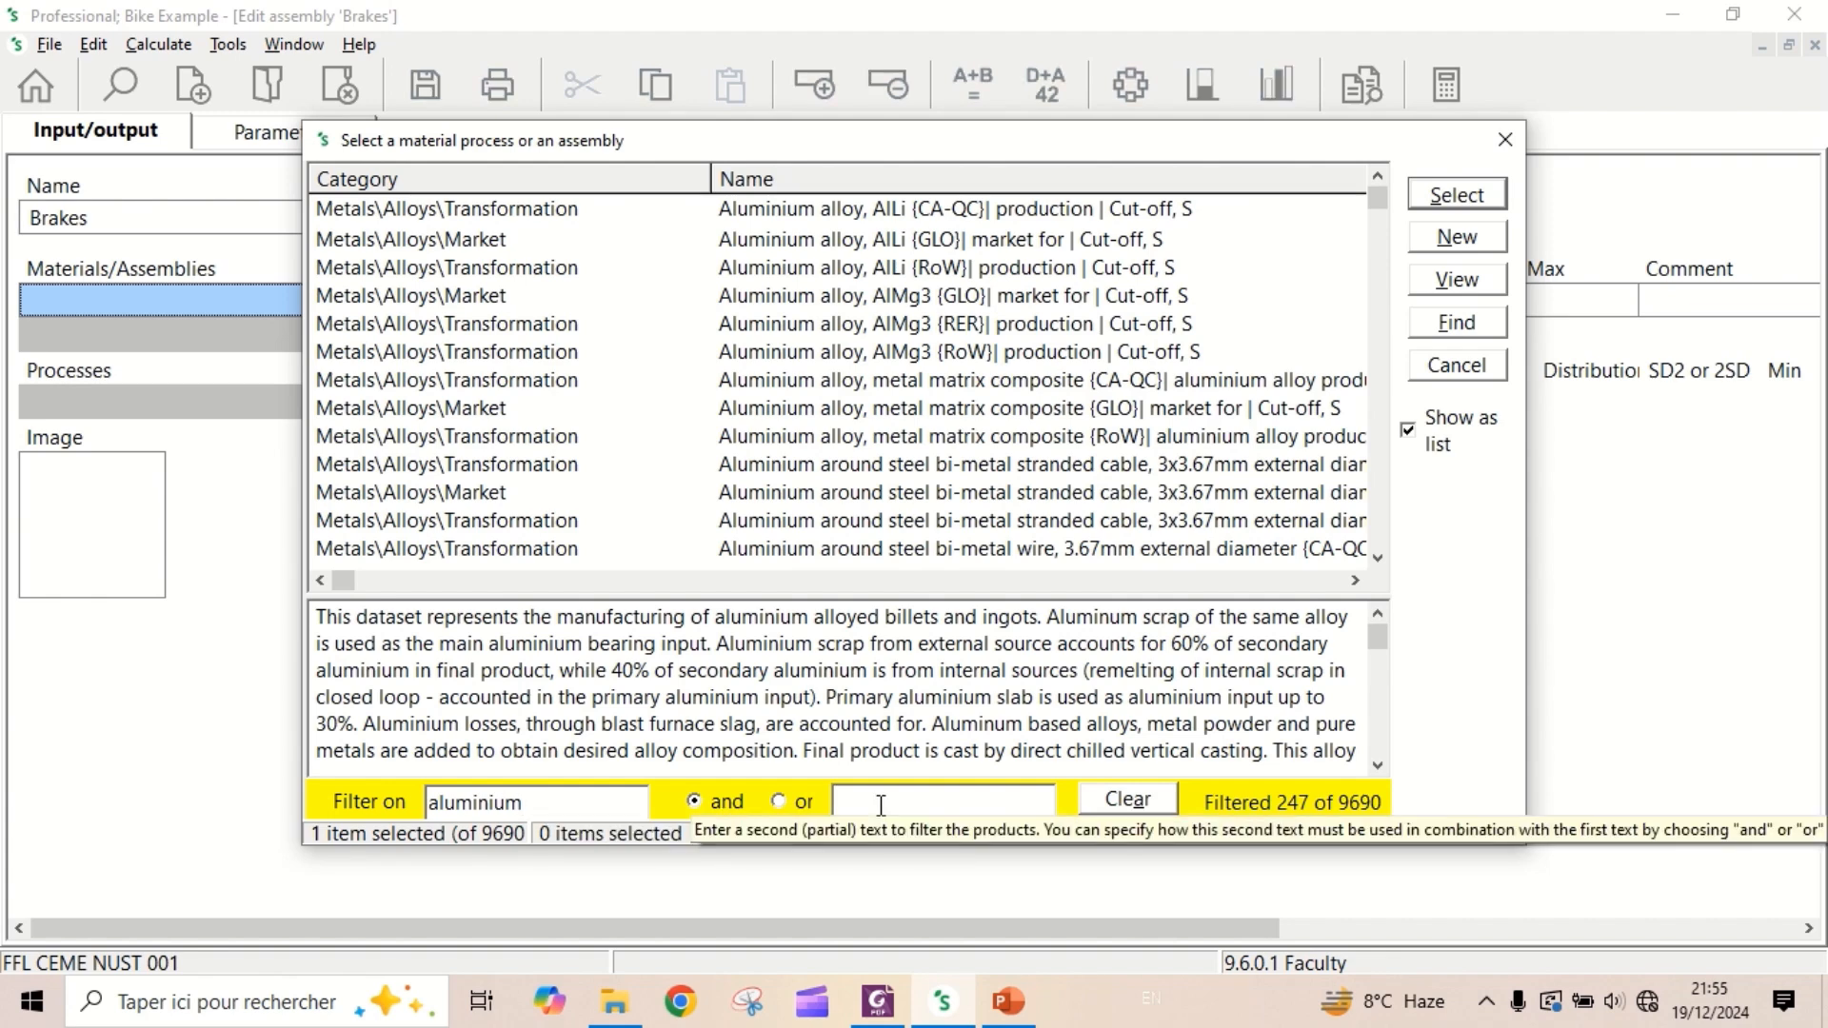
type("wr")
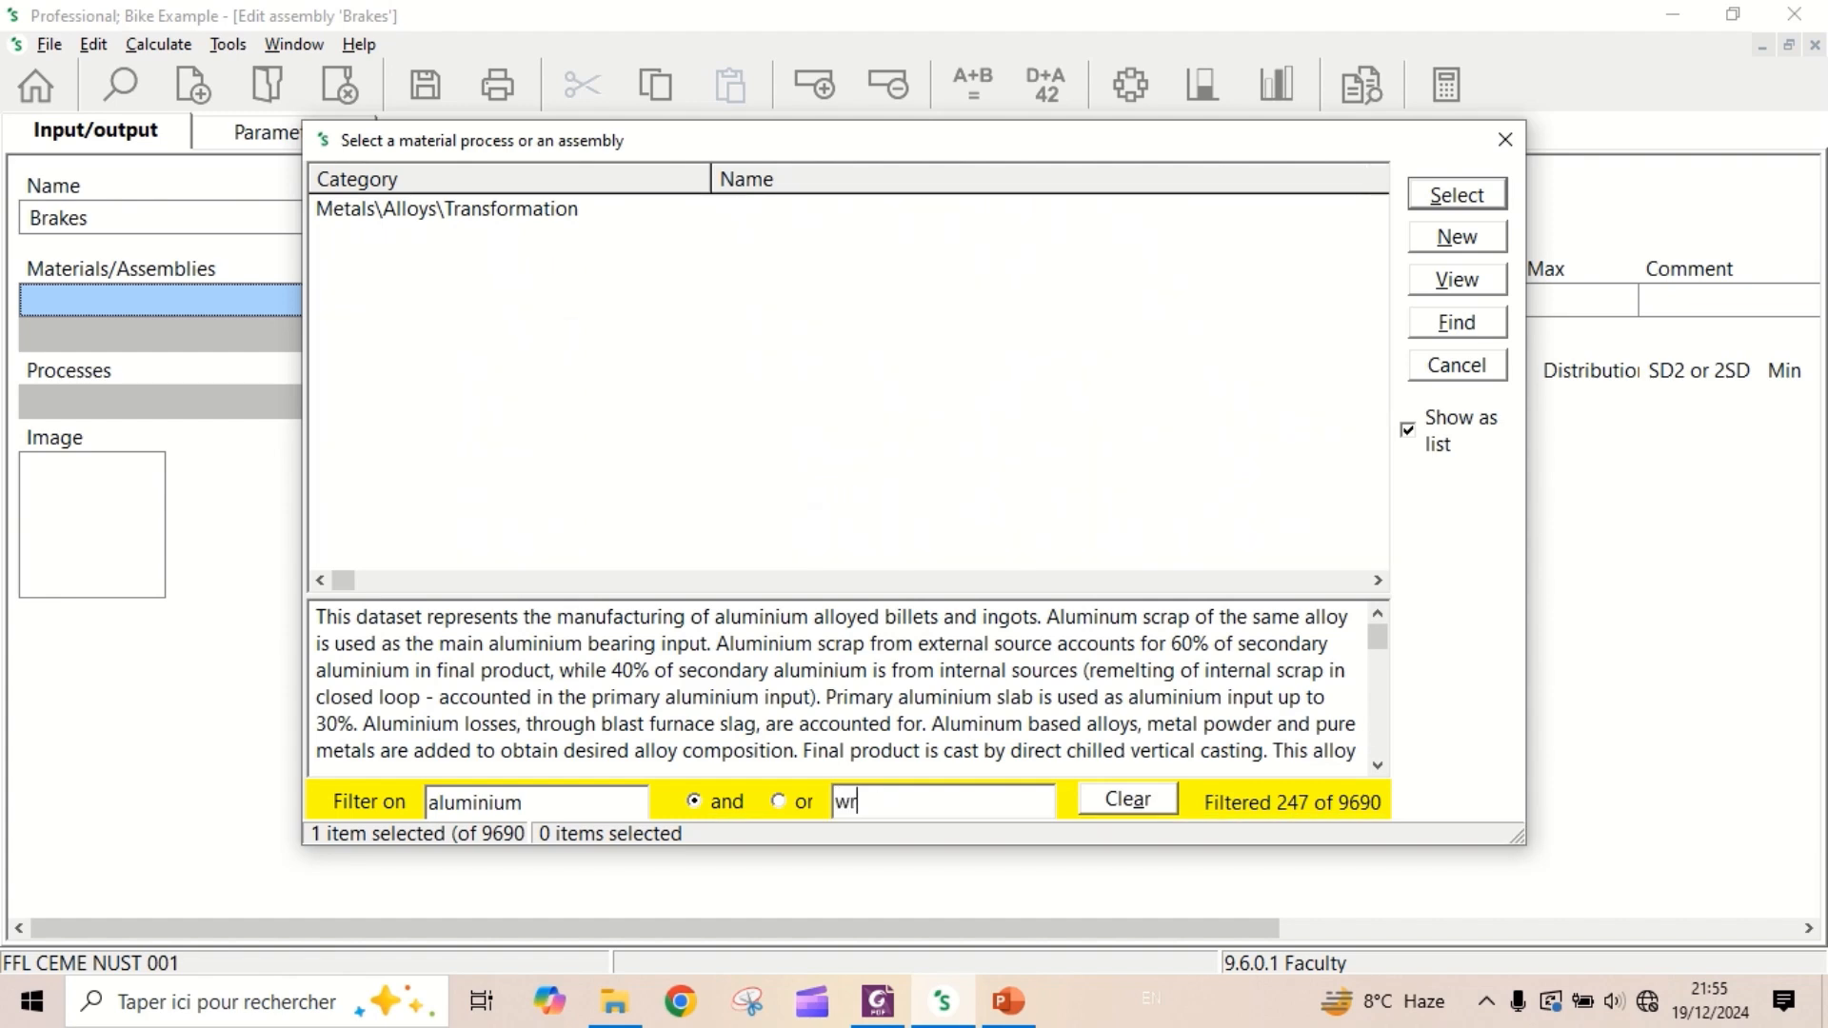
type("ought")
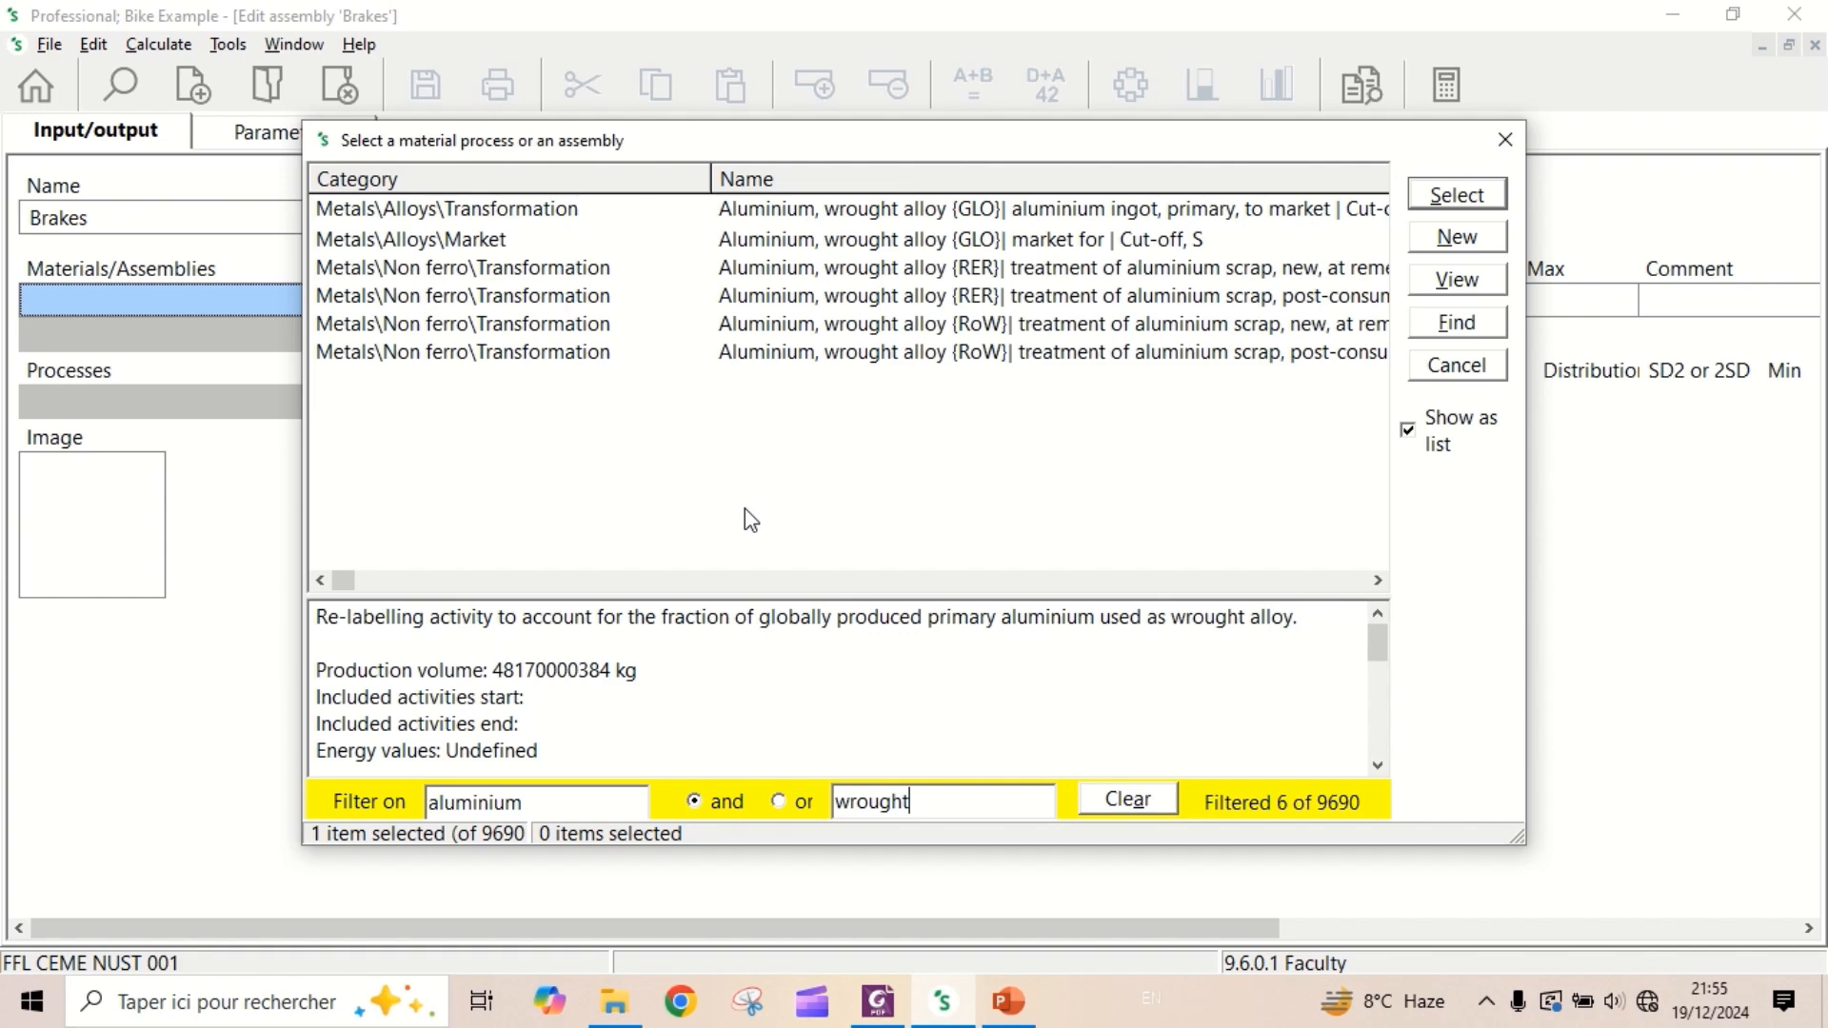
double_click(881, 250)
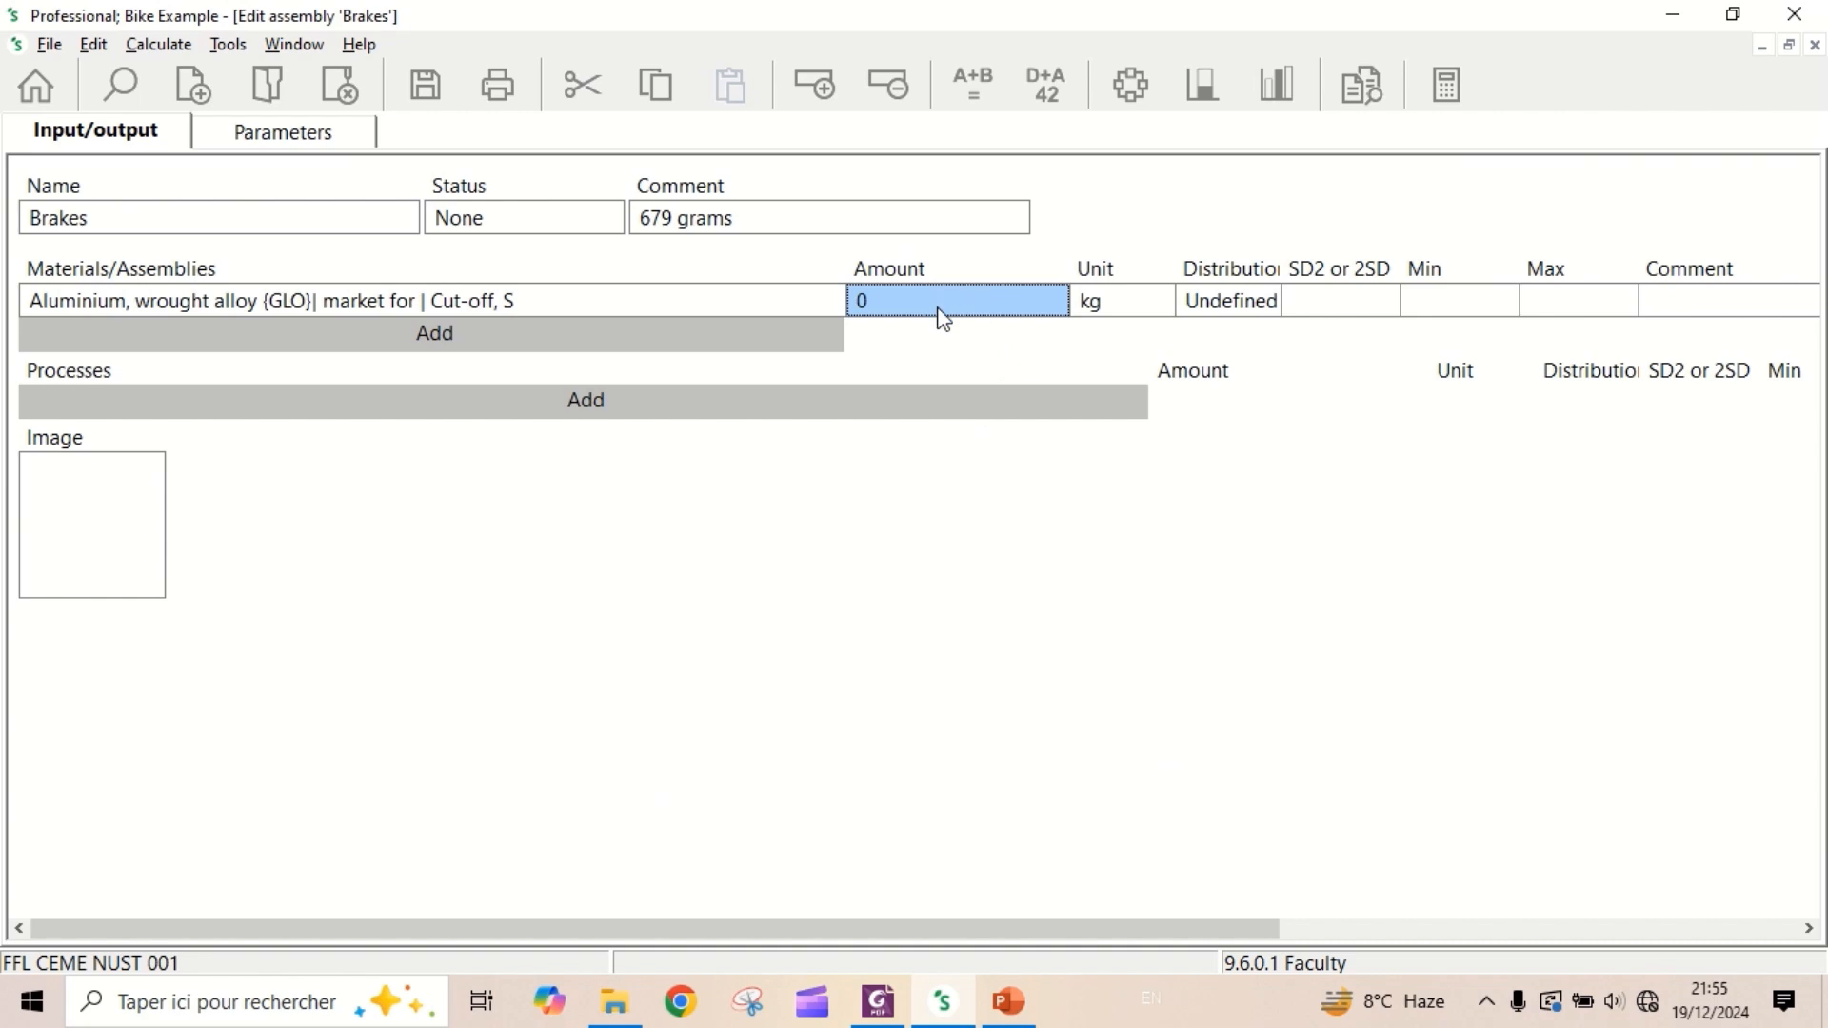
- Set the wrought aluminium alloy's amount to 379 and its unit to g
type("379")
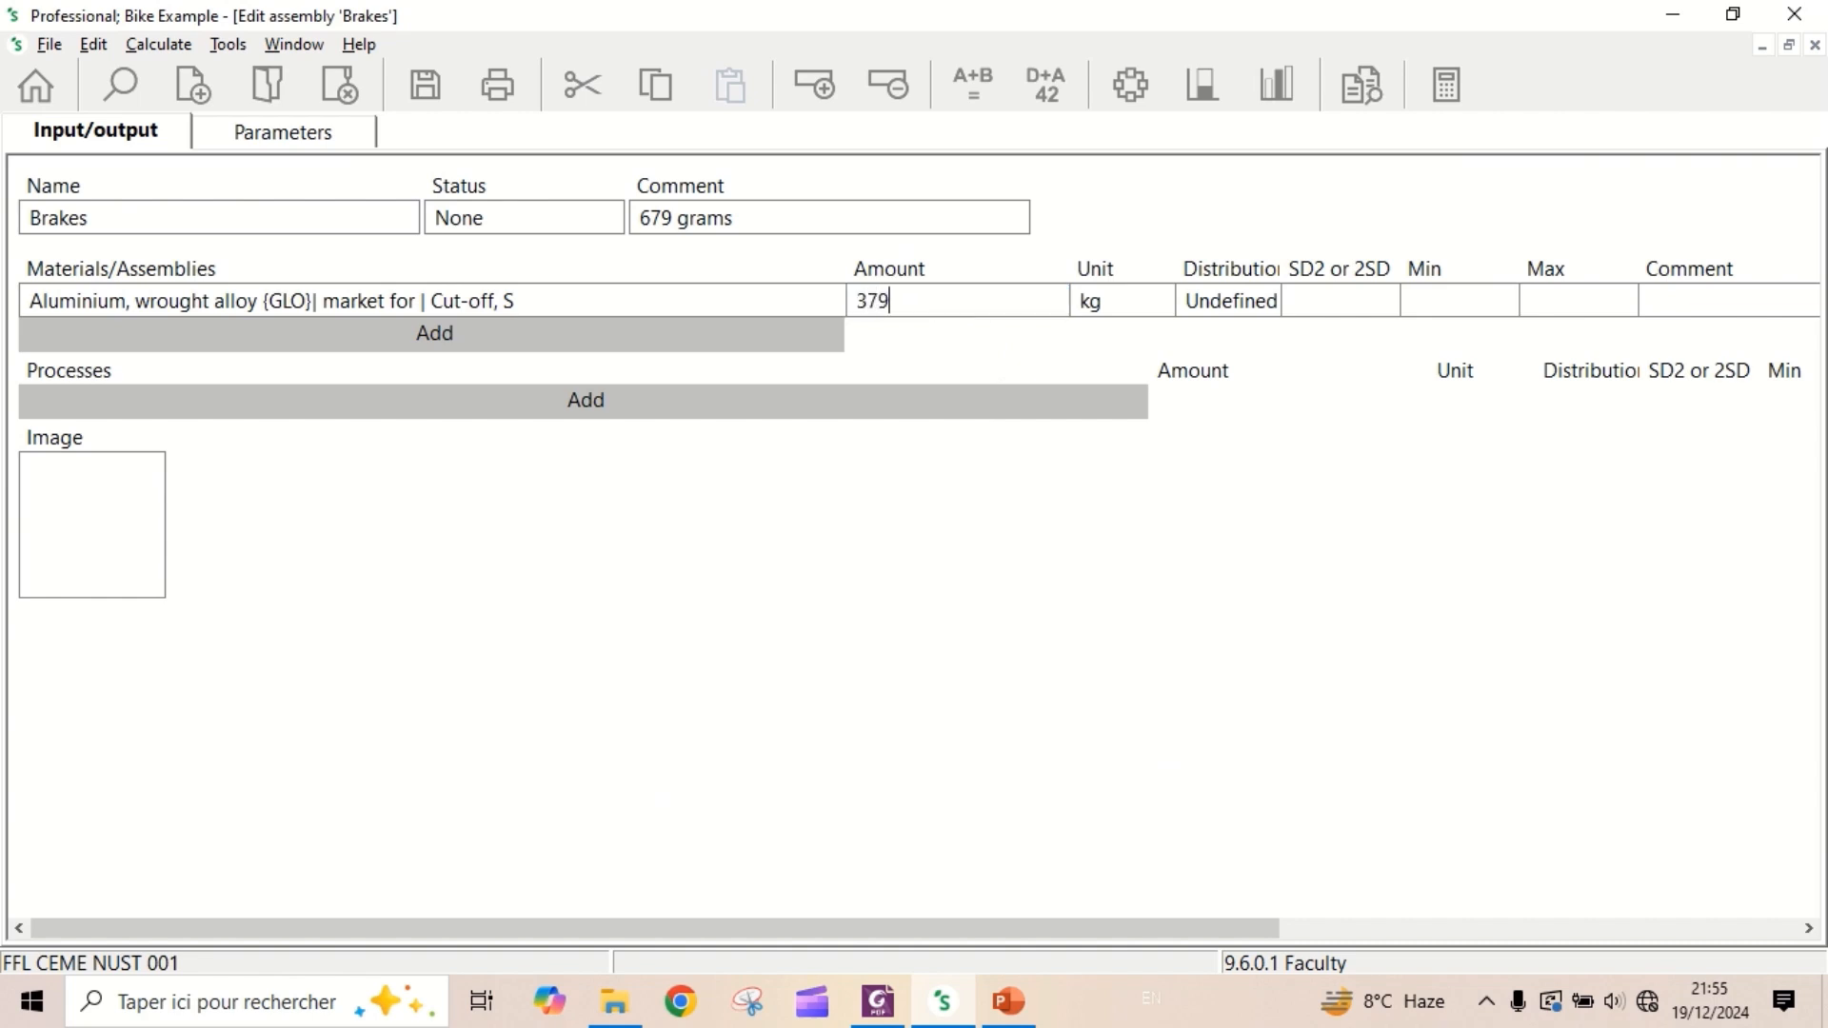
left_click(1136, 309)
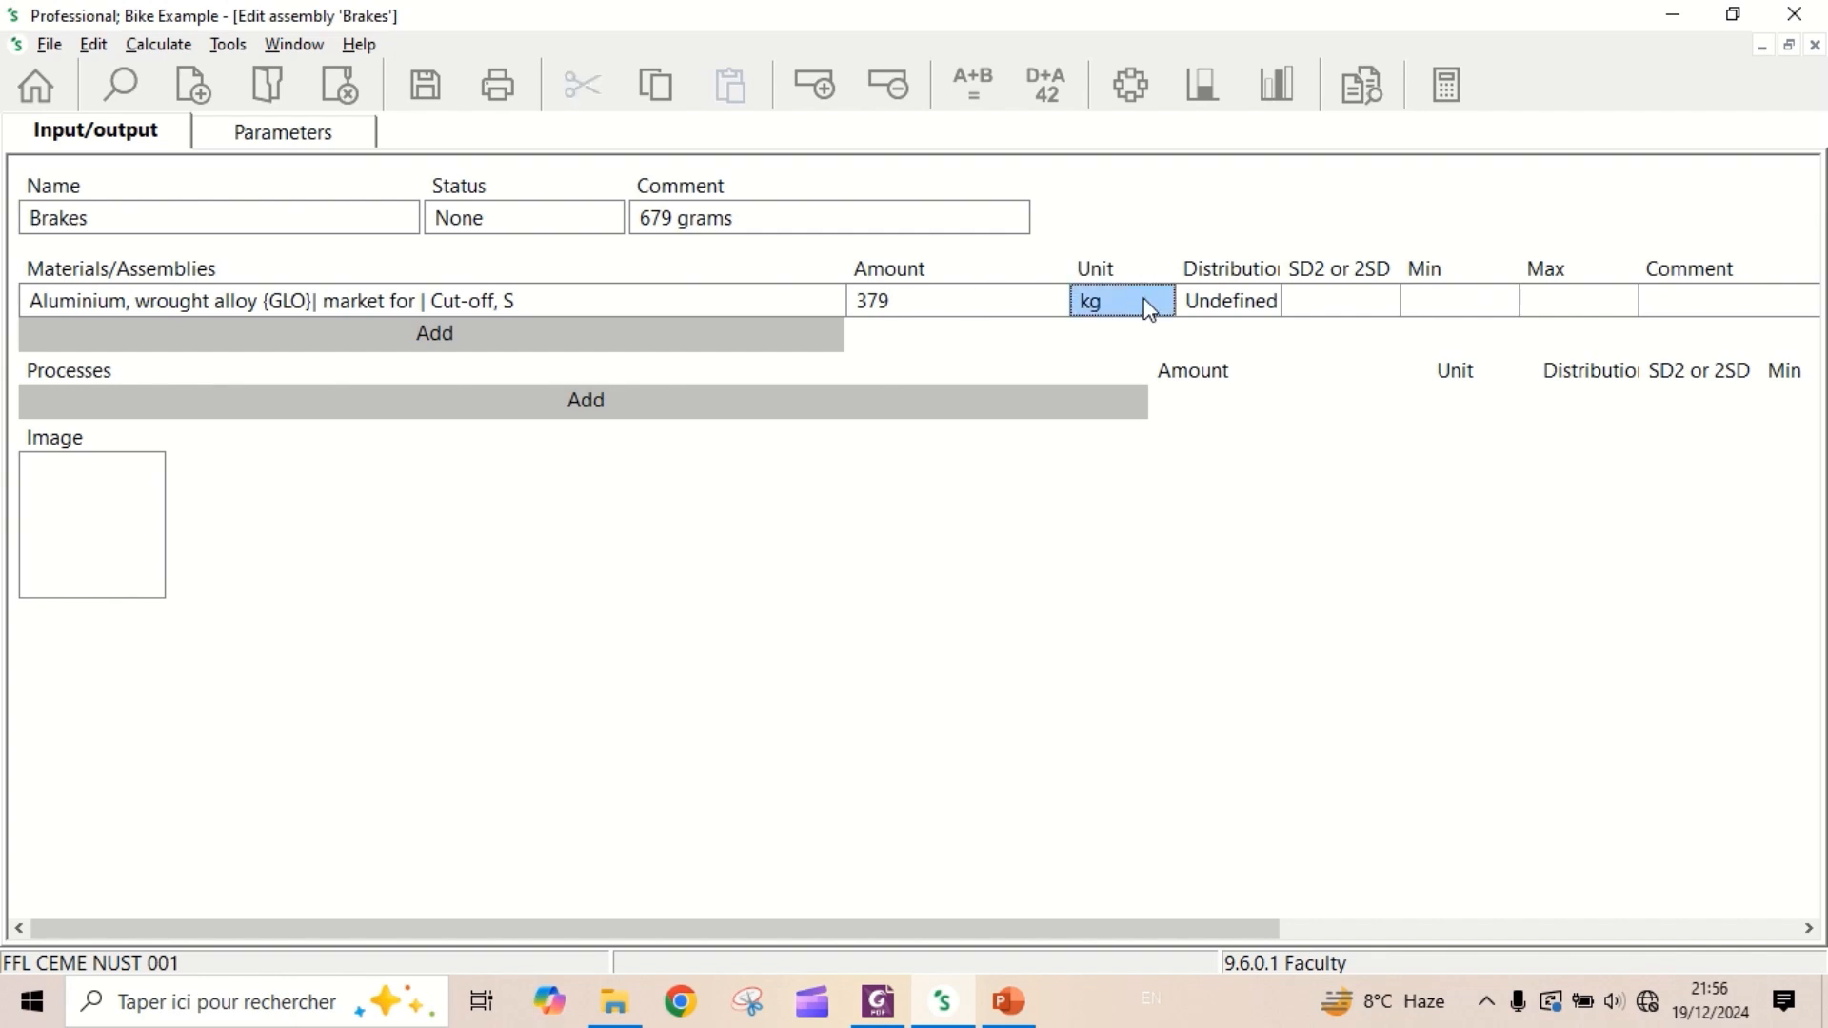
left_click(1162, 306)
left_click(1161, 303)
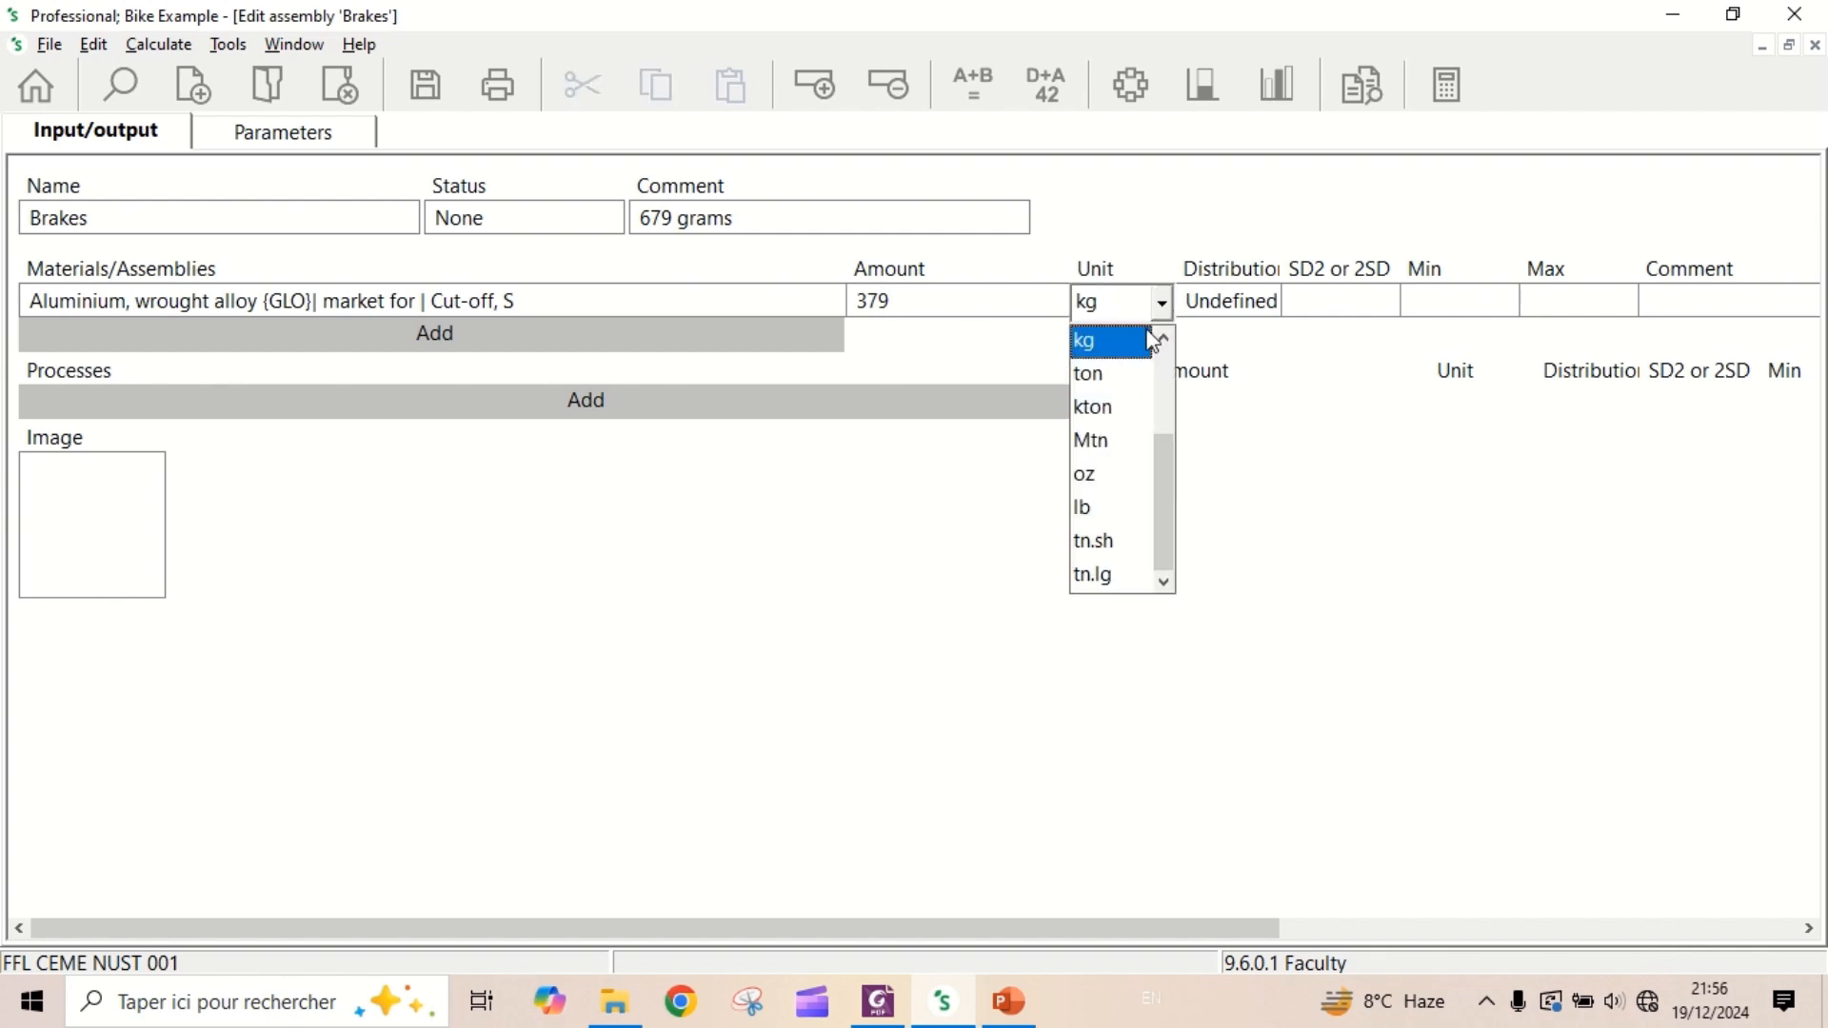
left_click(1167, 341)
left_click(1138, 342)
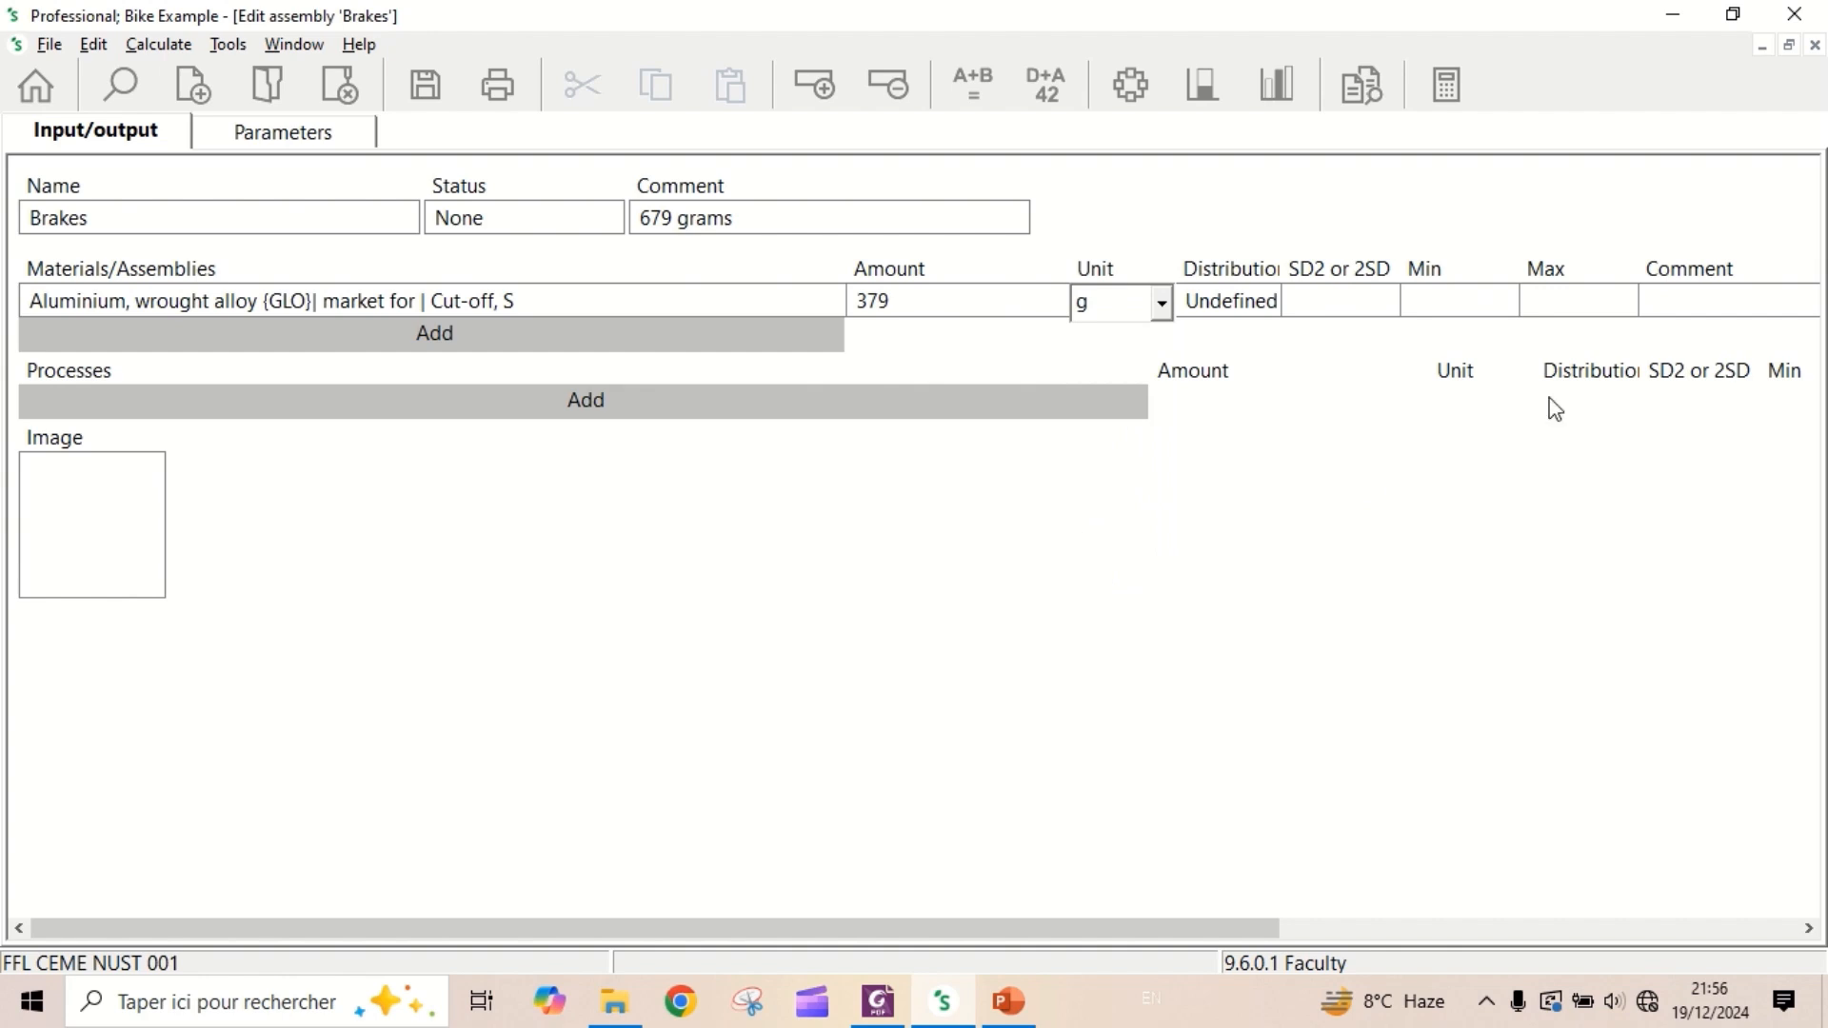
- Enter the comment "Brake mounts" for the wrought aluminium alloy line
left_click(1719, 317)
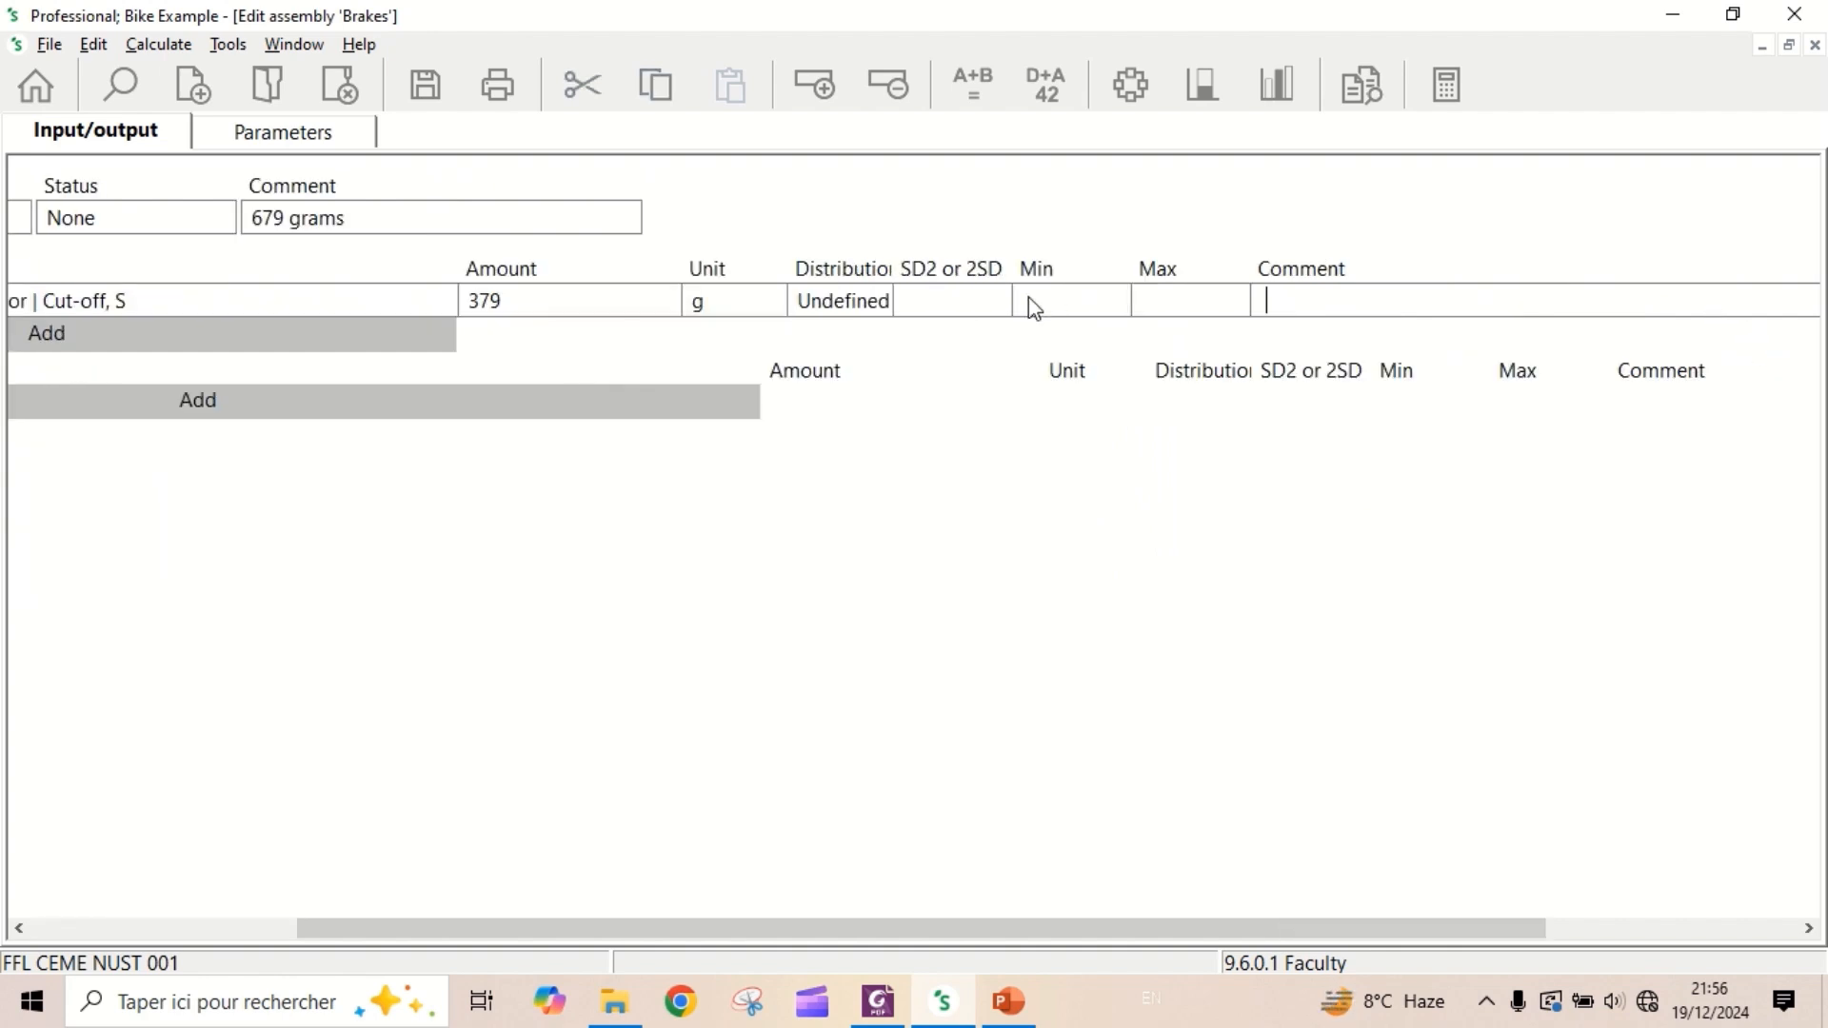
type("Brake mounts")
left_click_drag(798, 921, 575, 614)
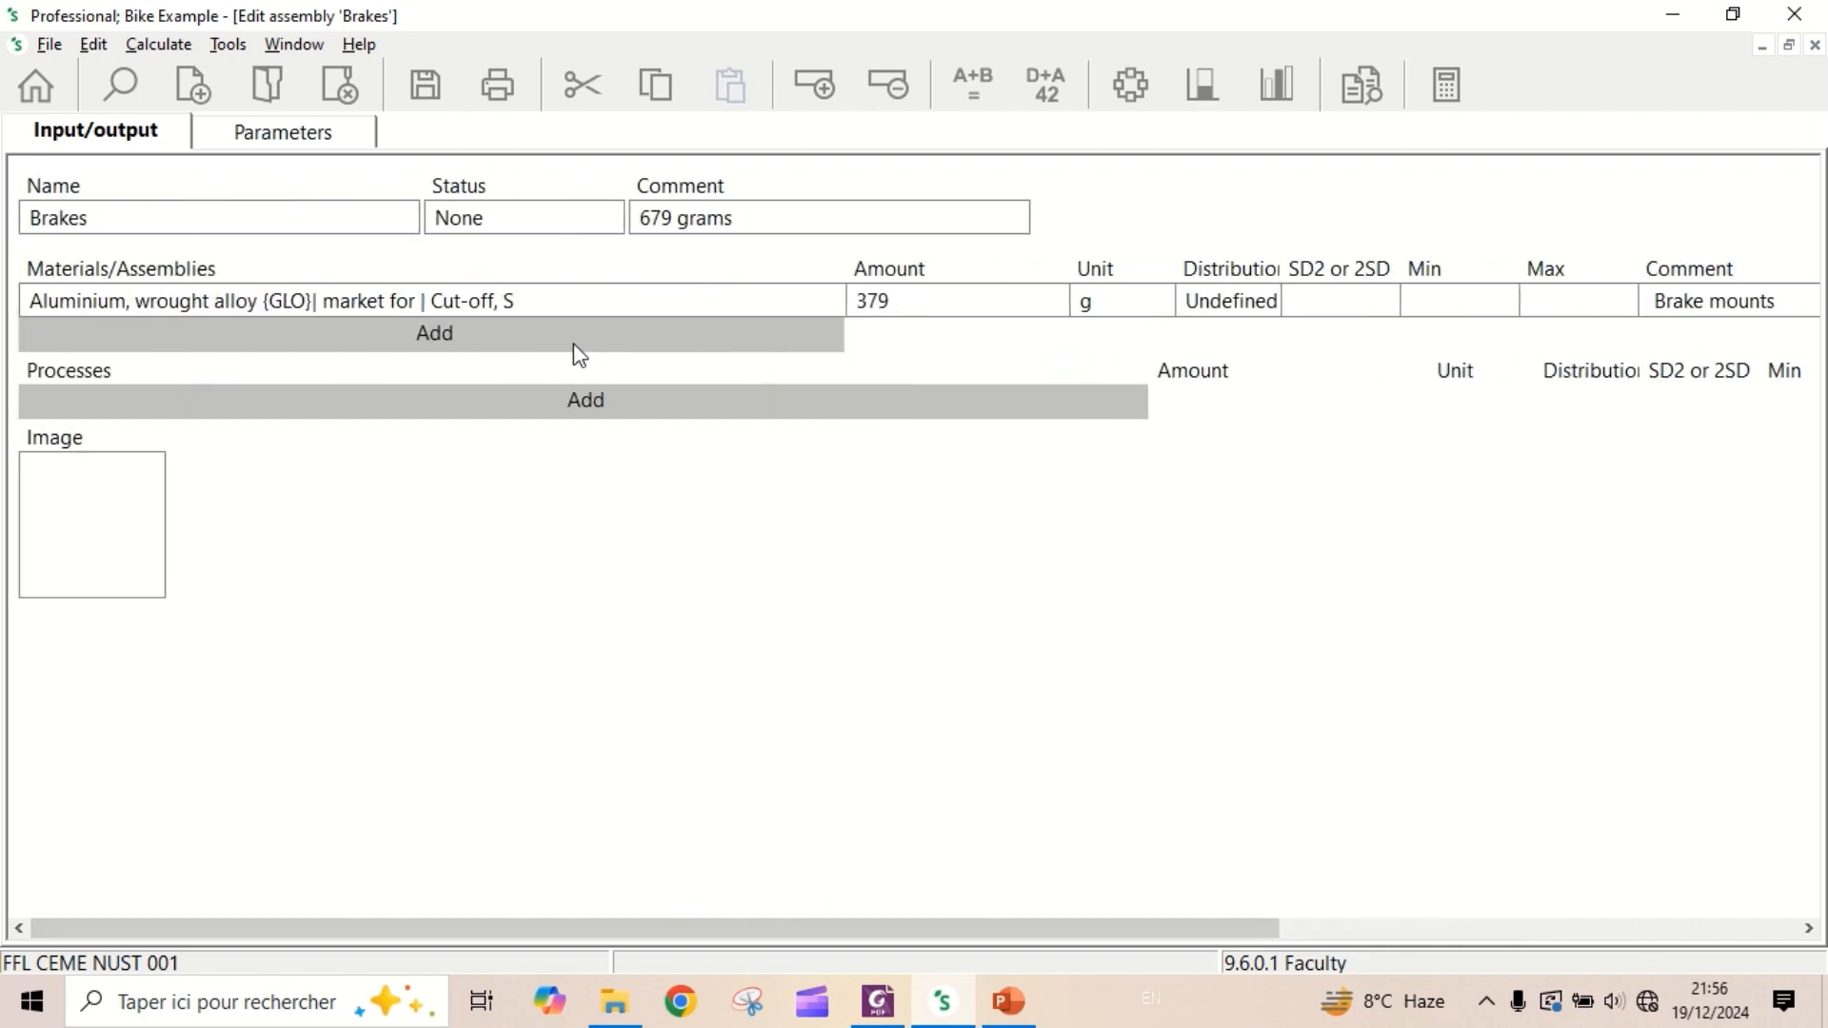
- Add the material "Synthetic rubber {GLO}| market for | Cut-off, S", filtering the list on "synthetic" and "rubber"
left_click(434, 337)
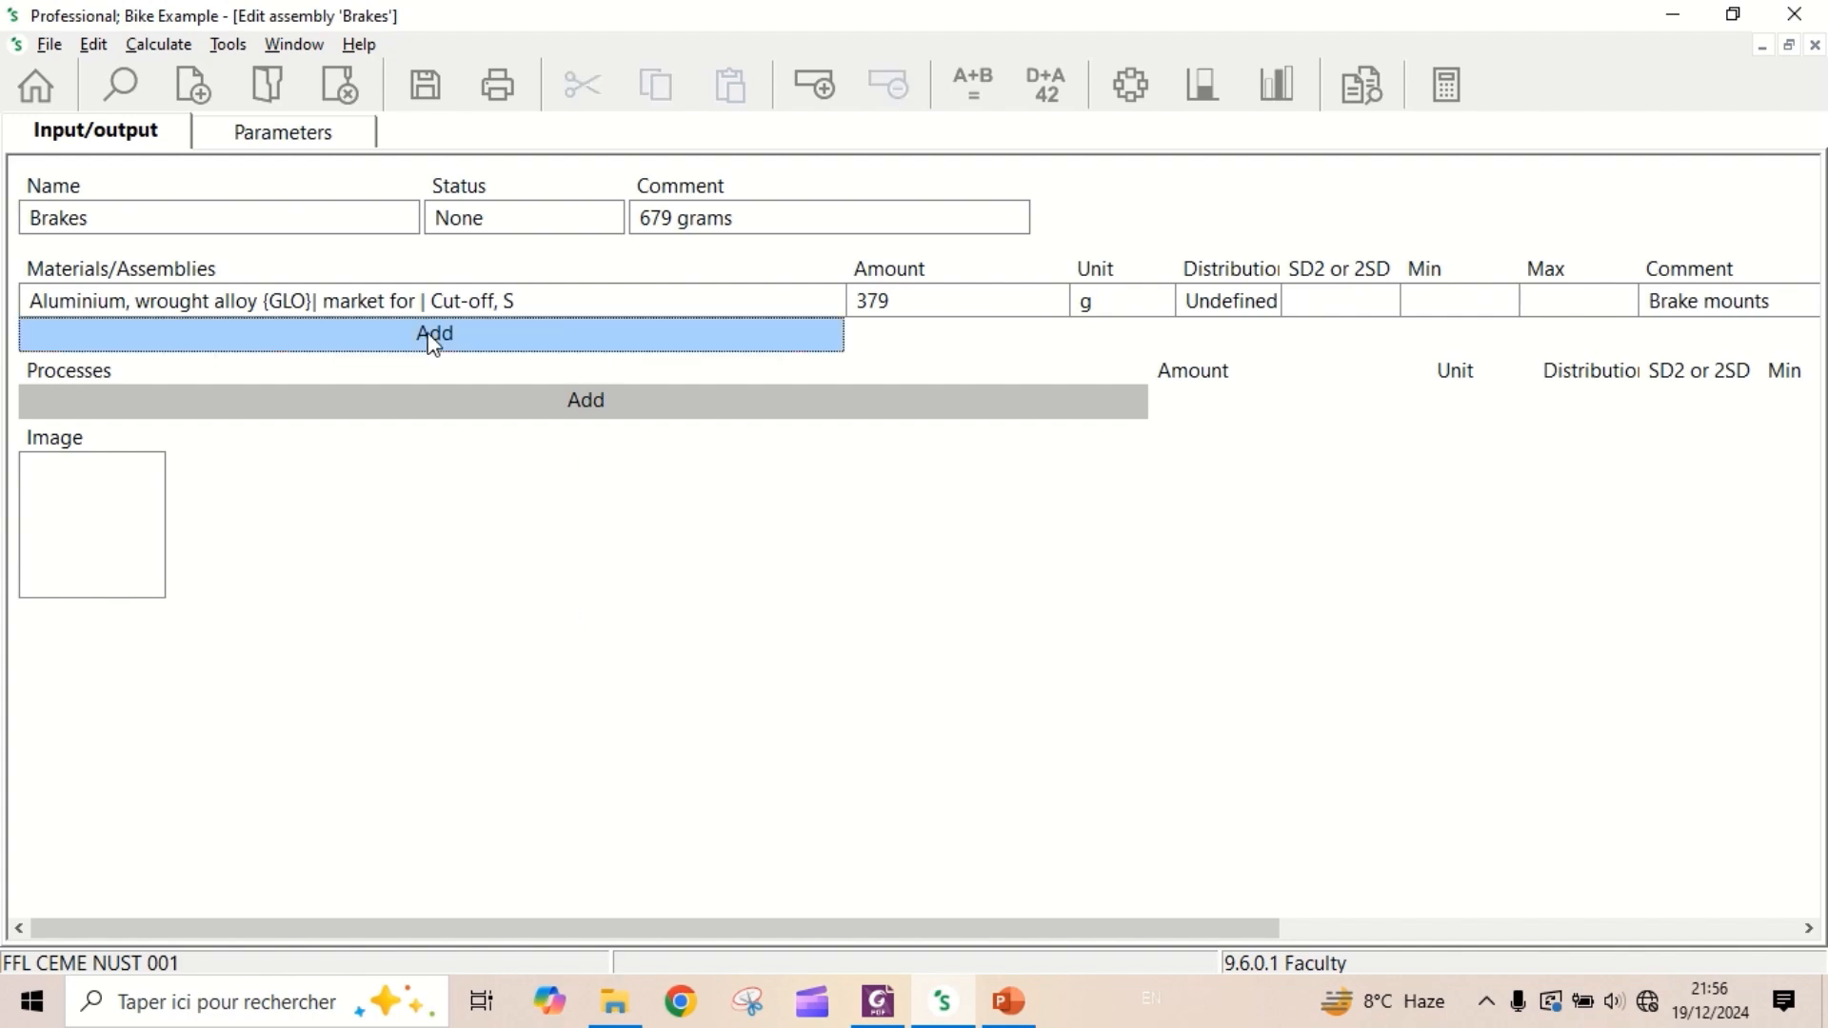
left_click(481, 802)
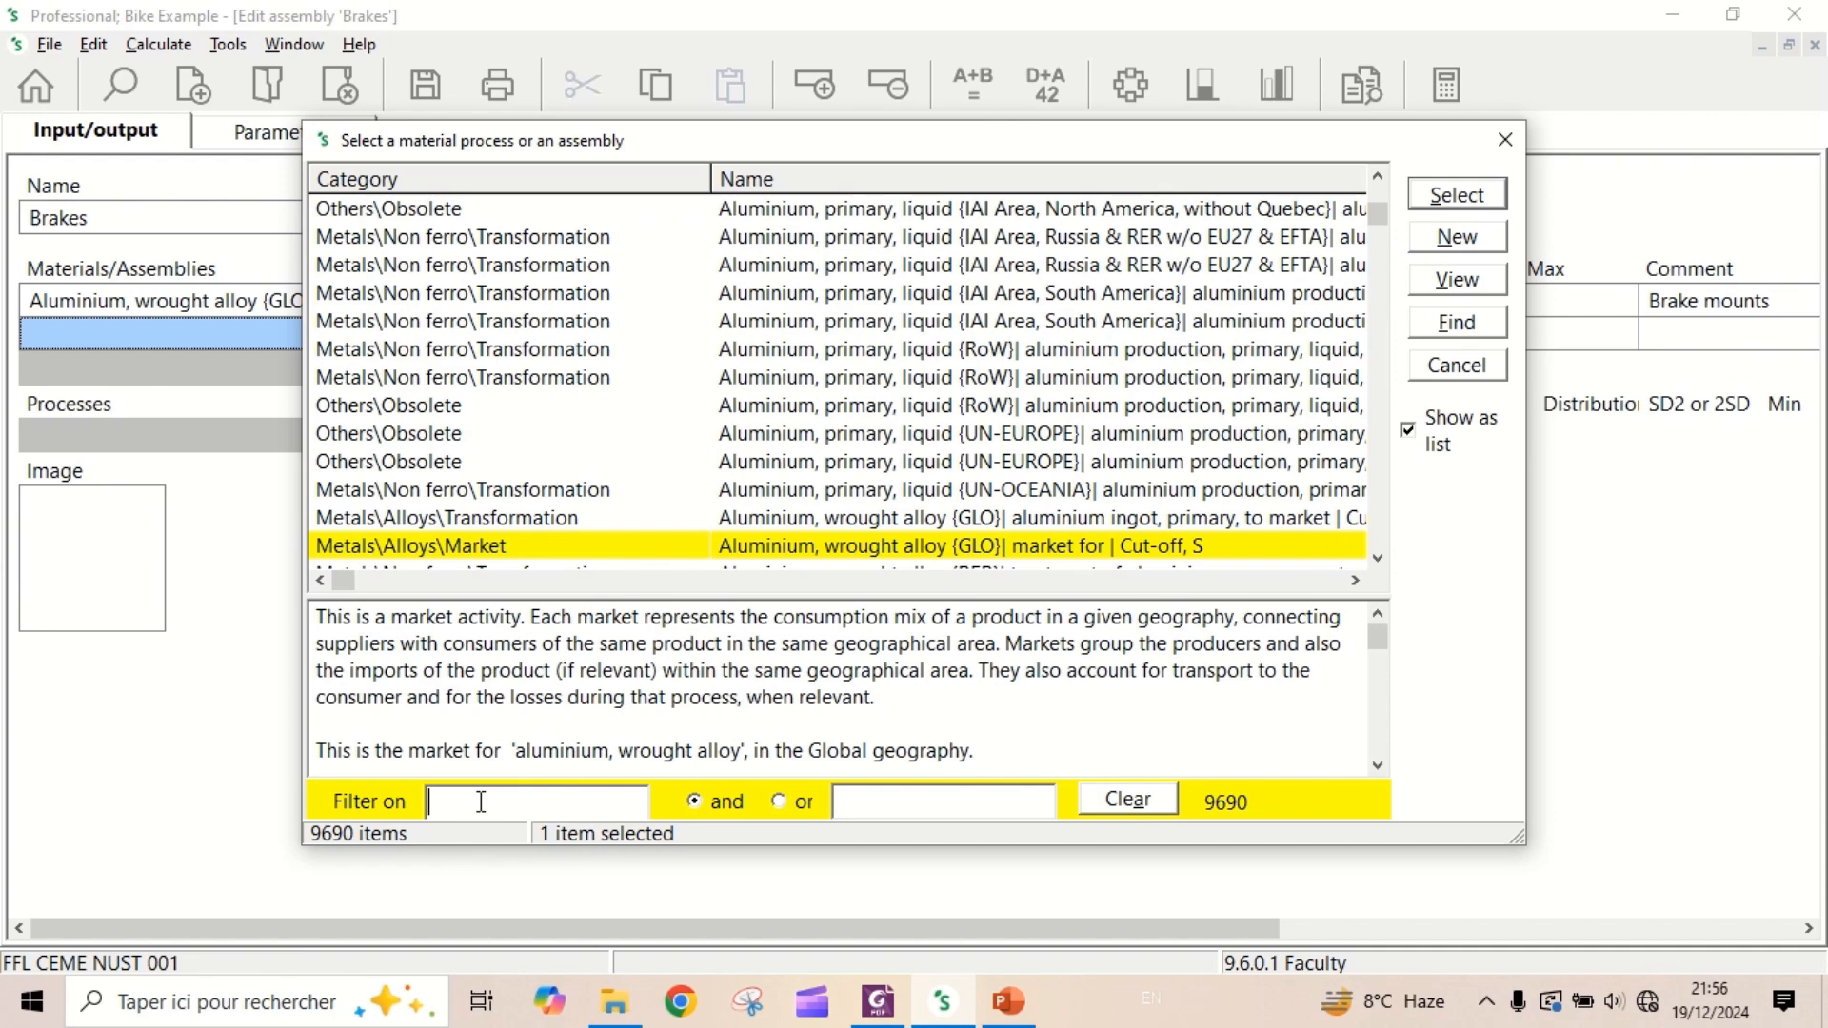
type("sy")
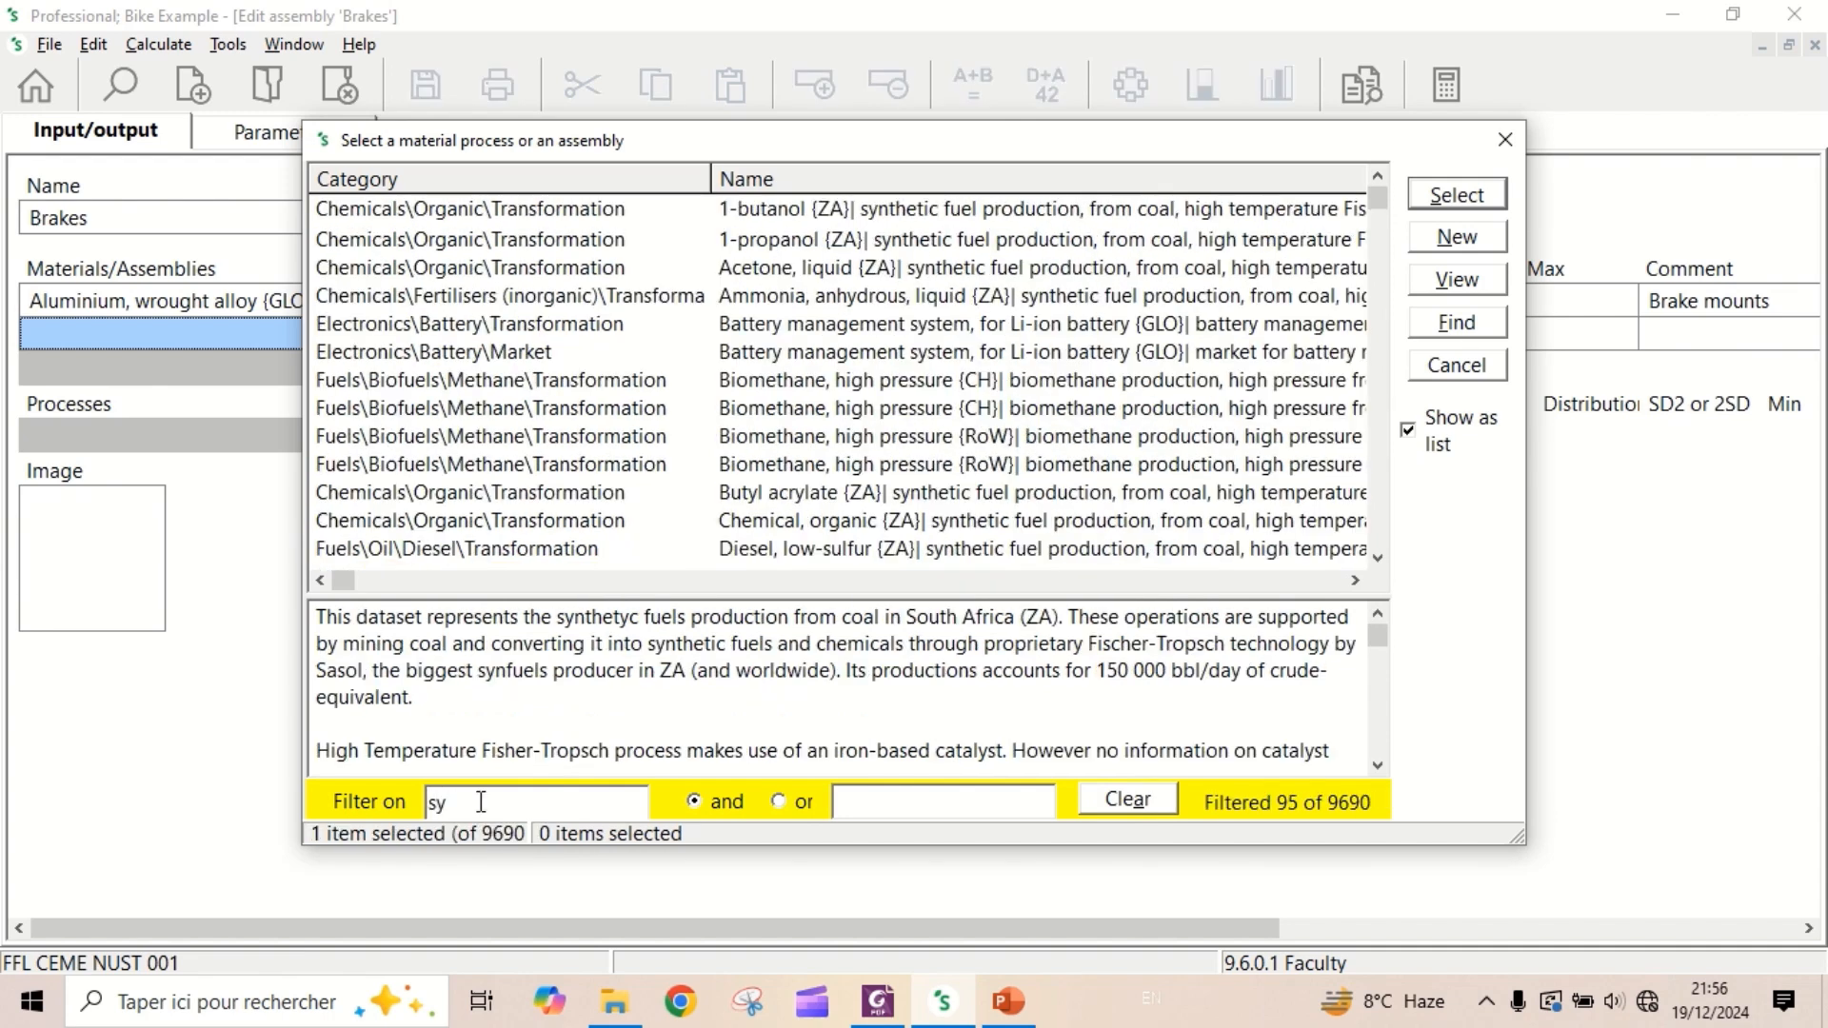
type("nthe")
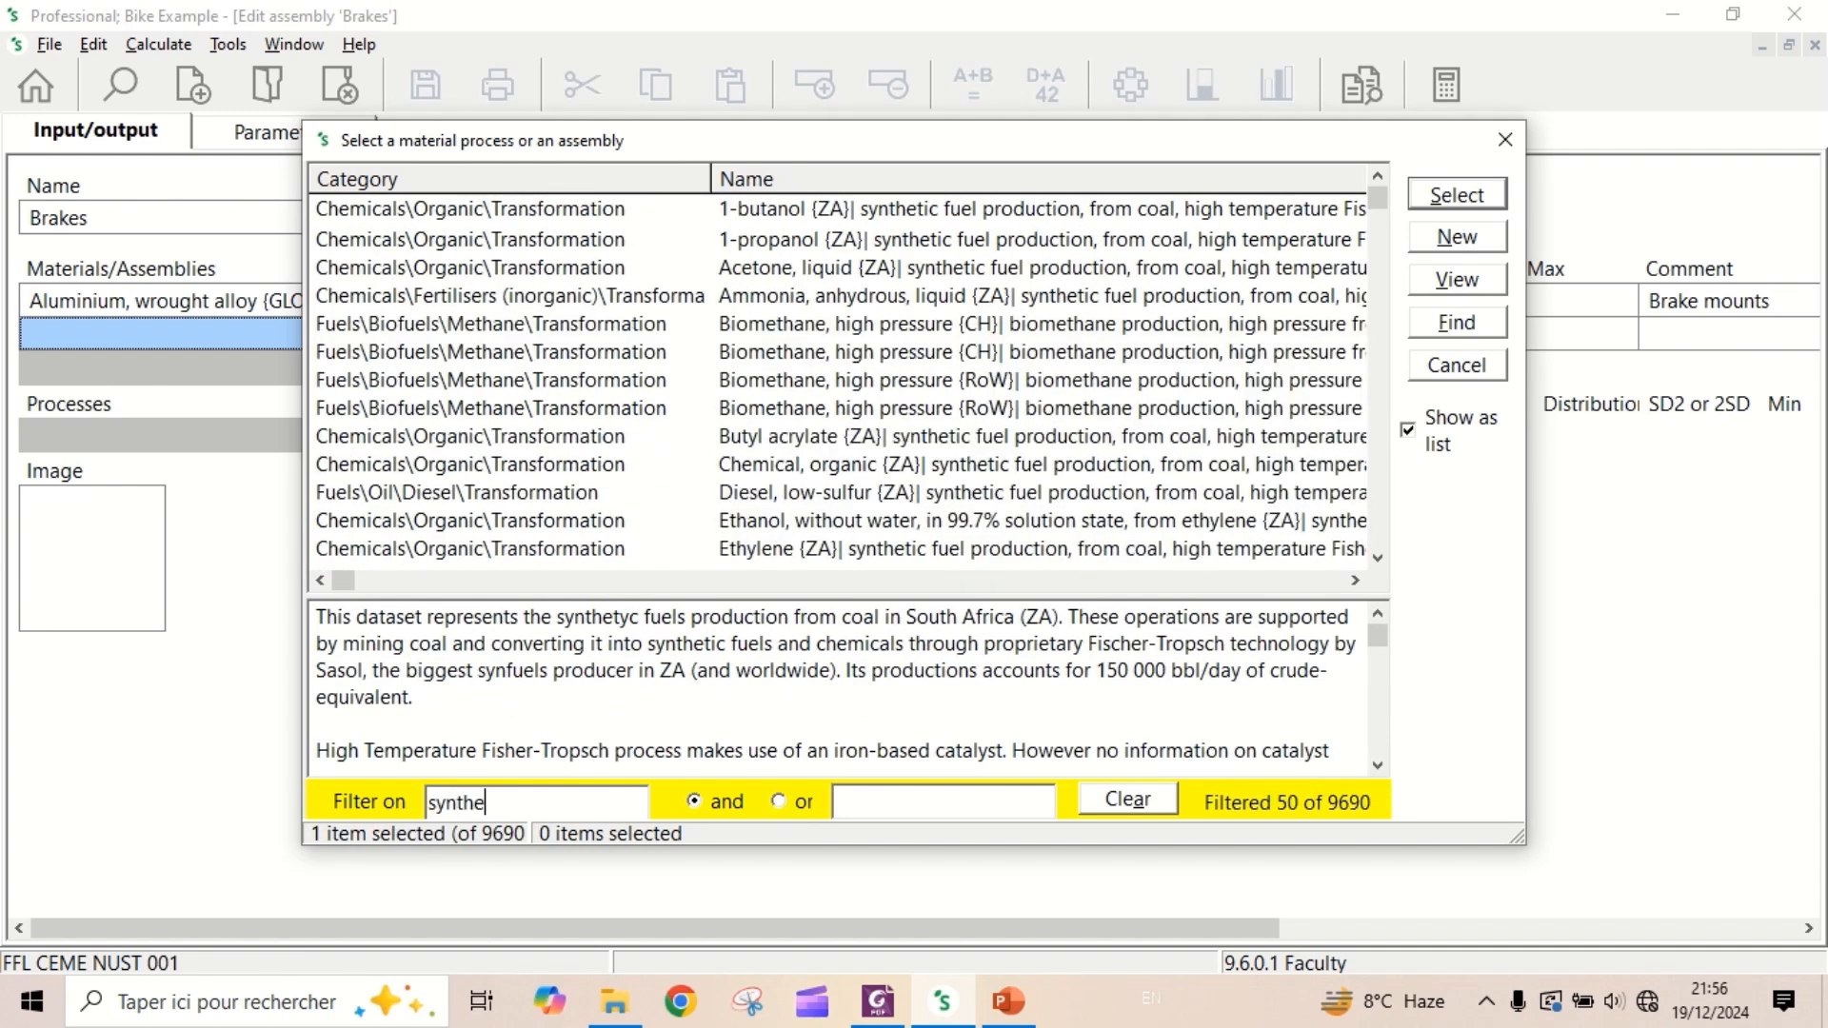
type("tic")
left_click(913, 801)
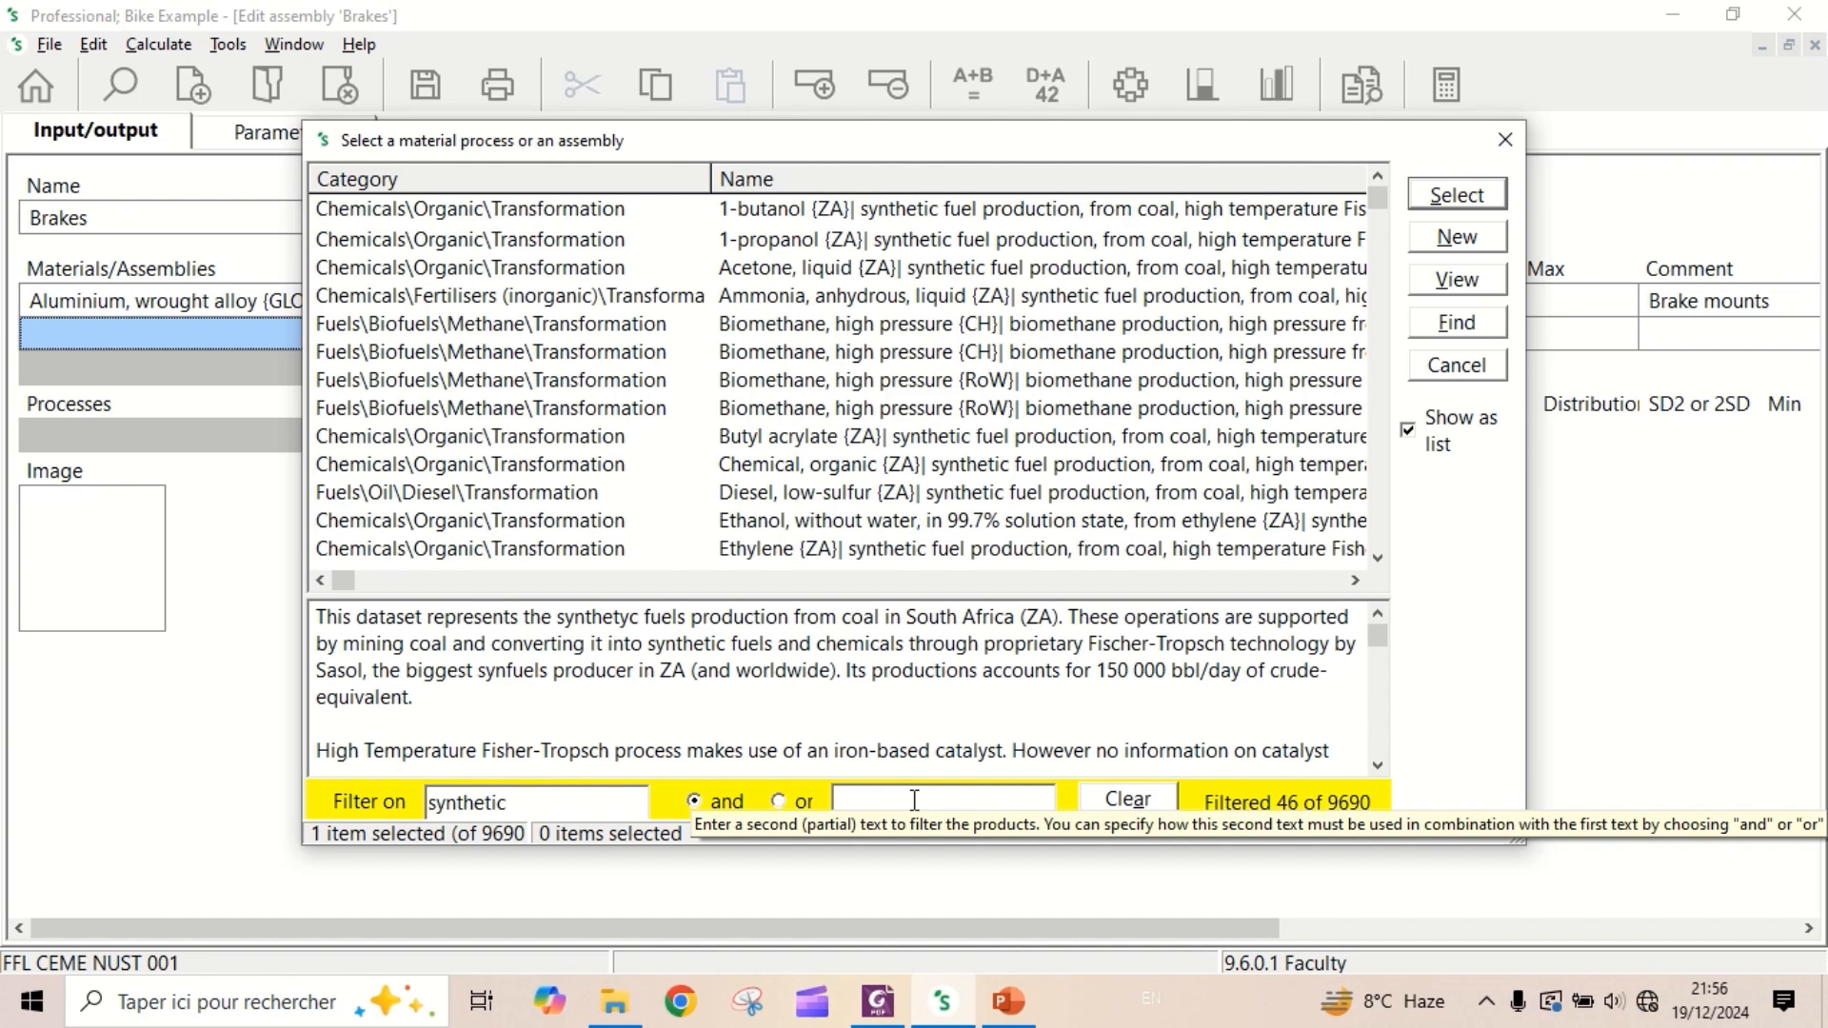
type("r")
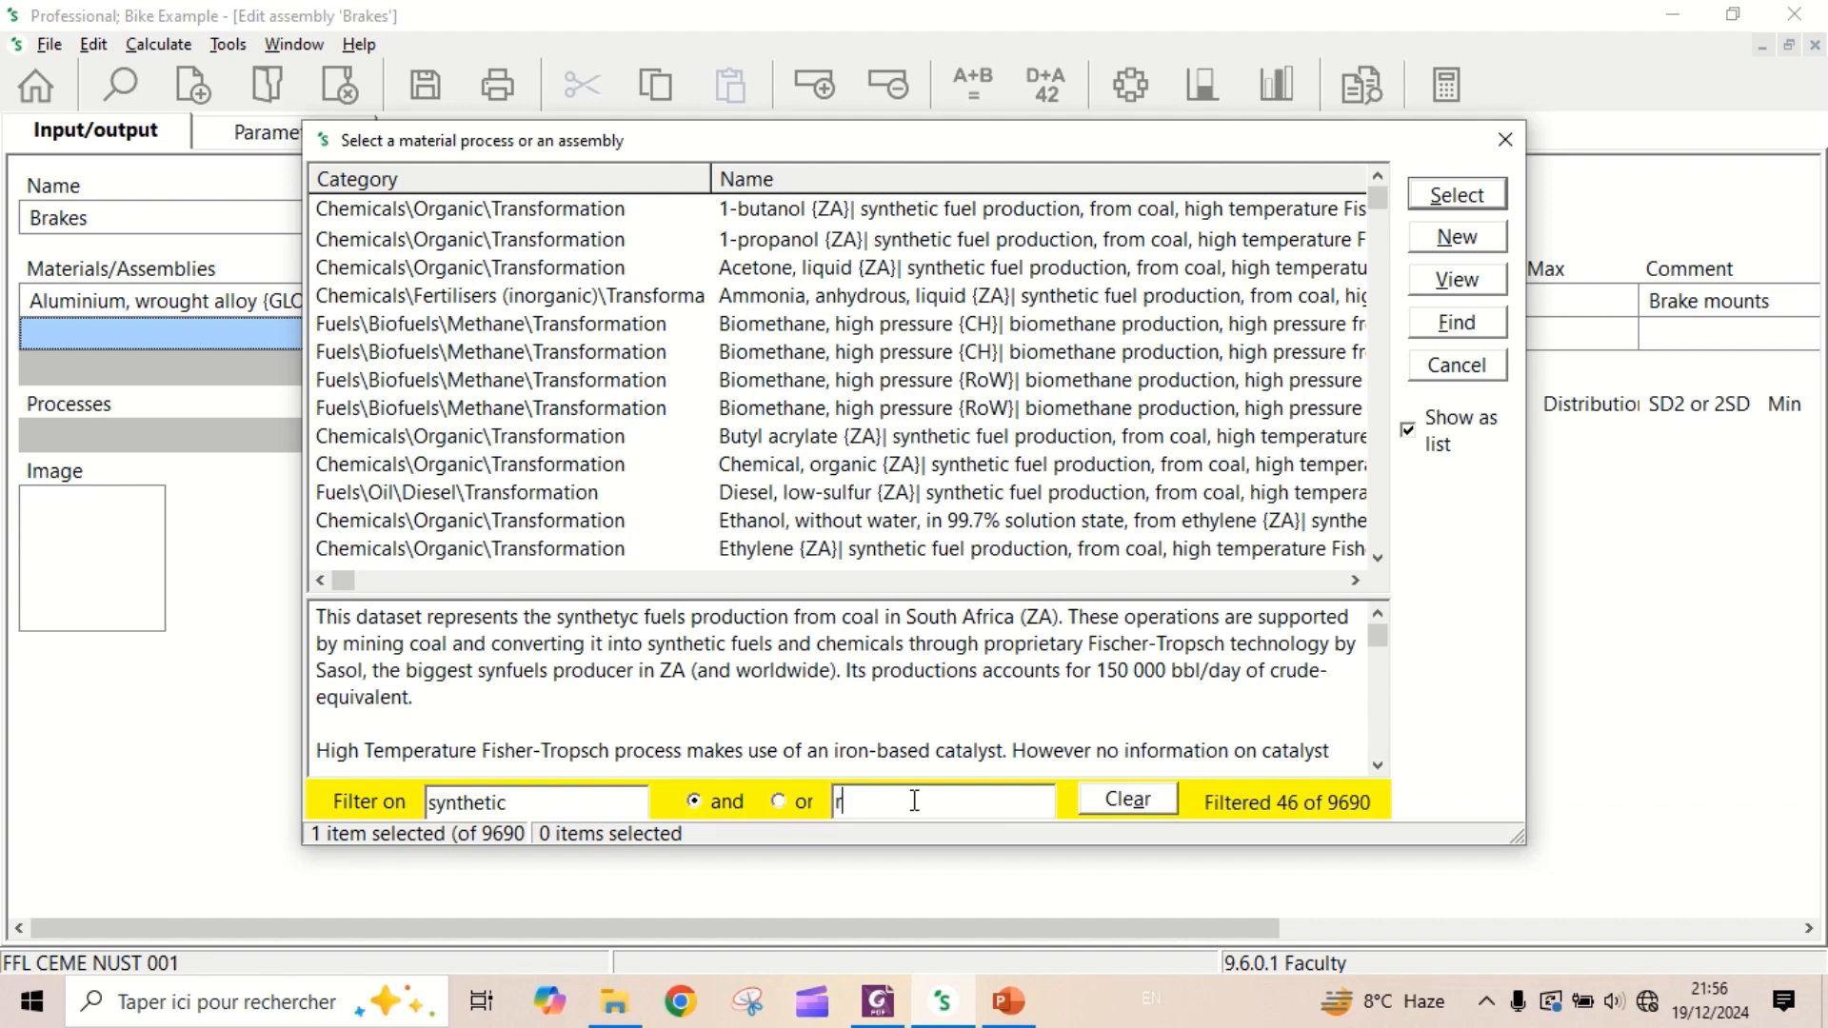
type("ubber")
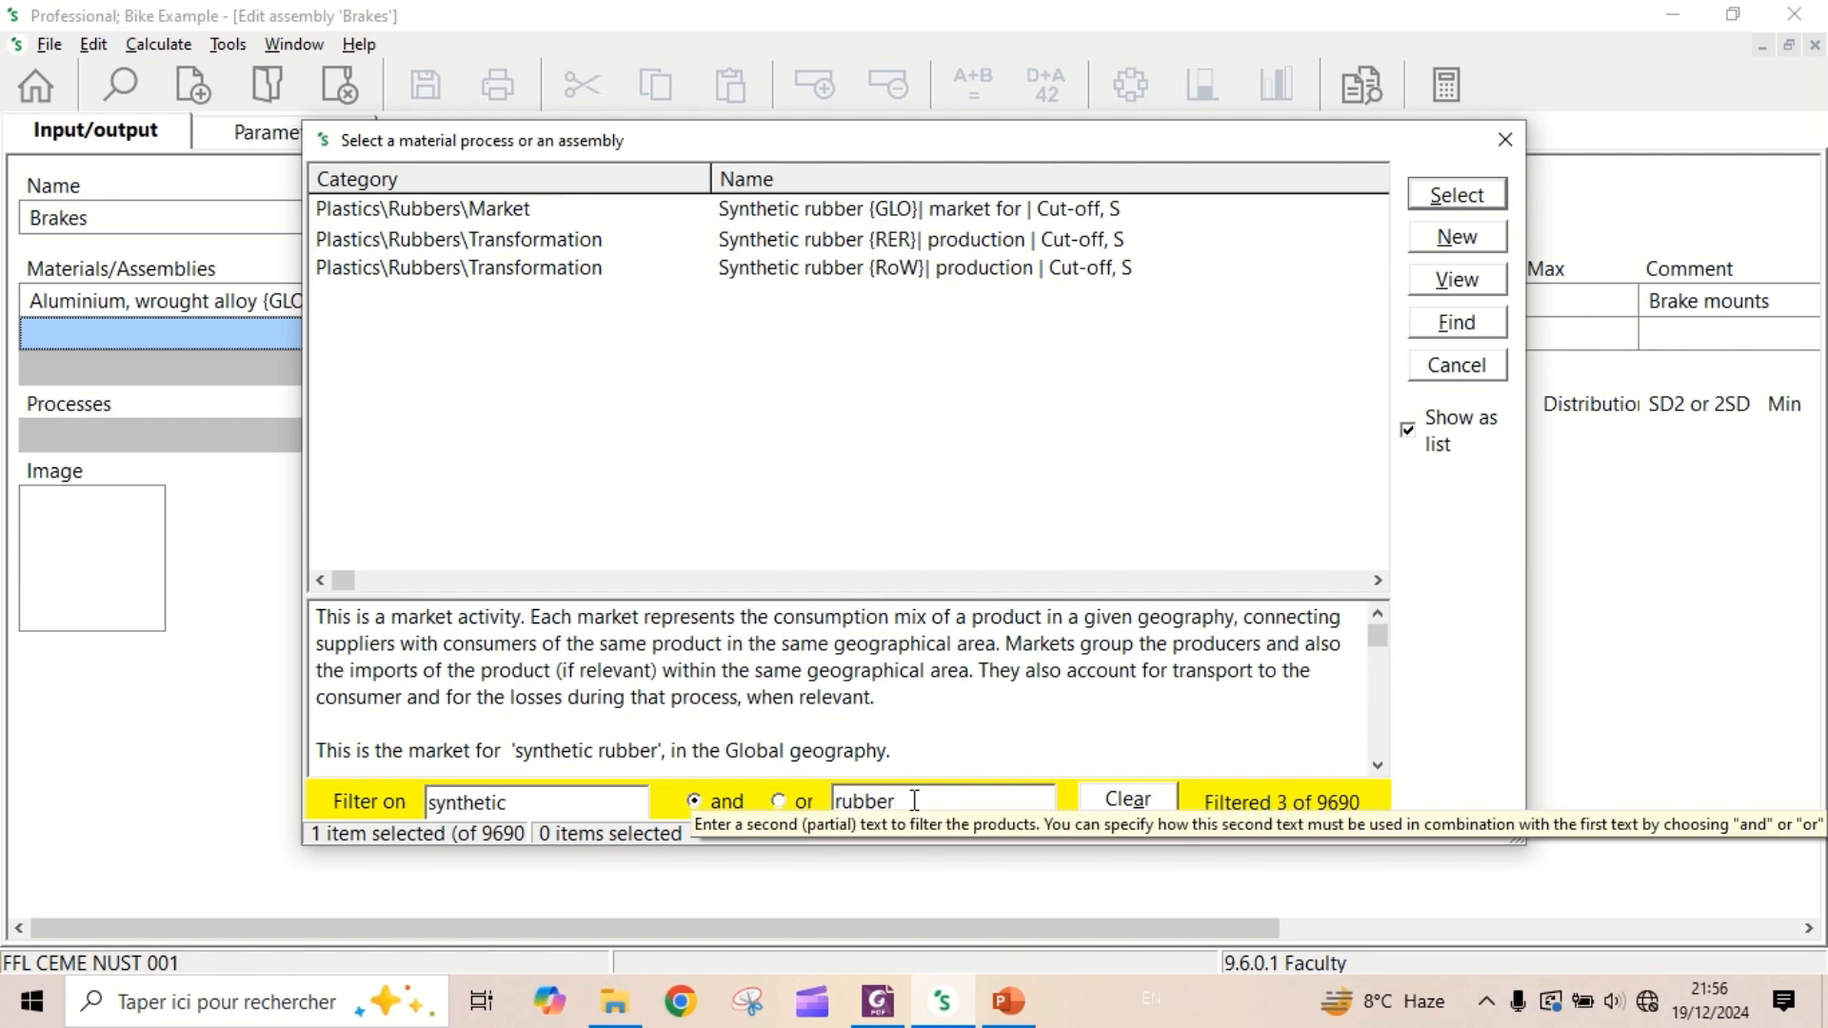
double_click(850, 219)
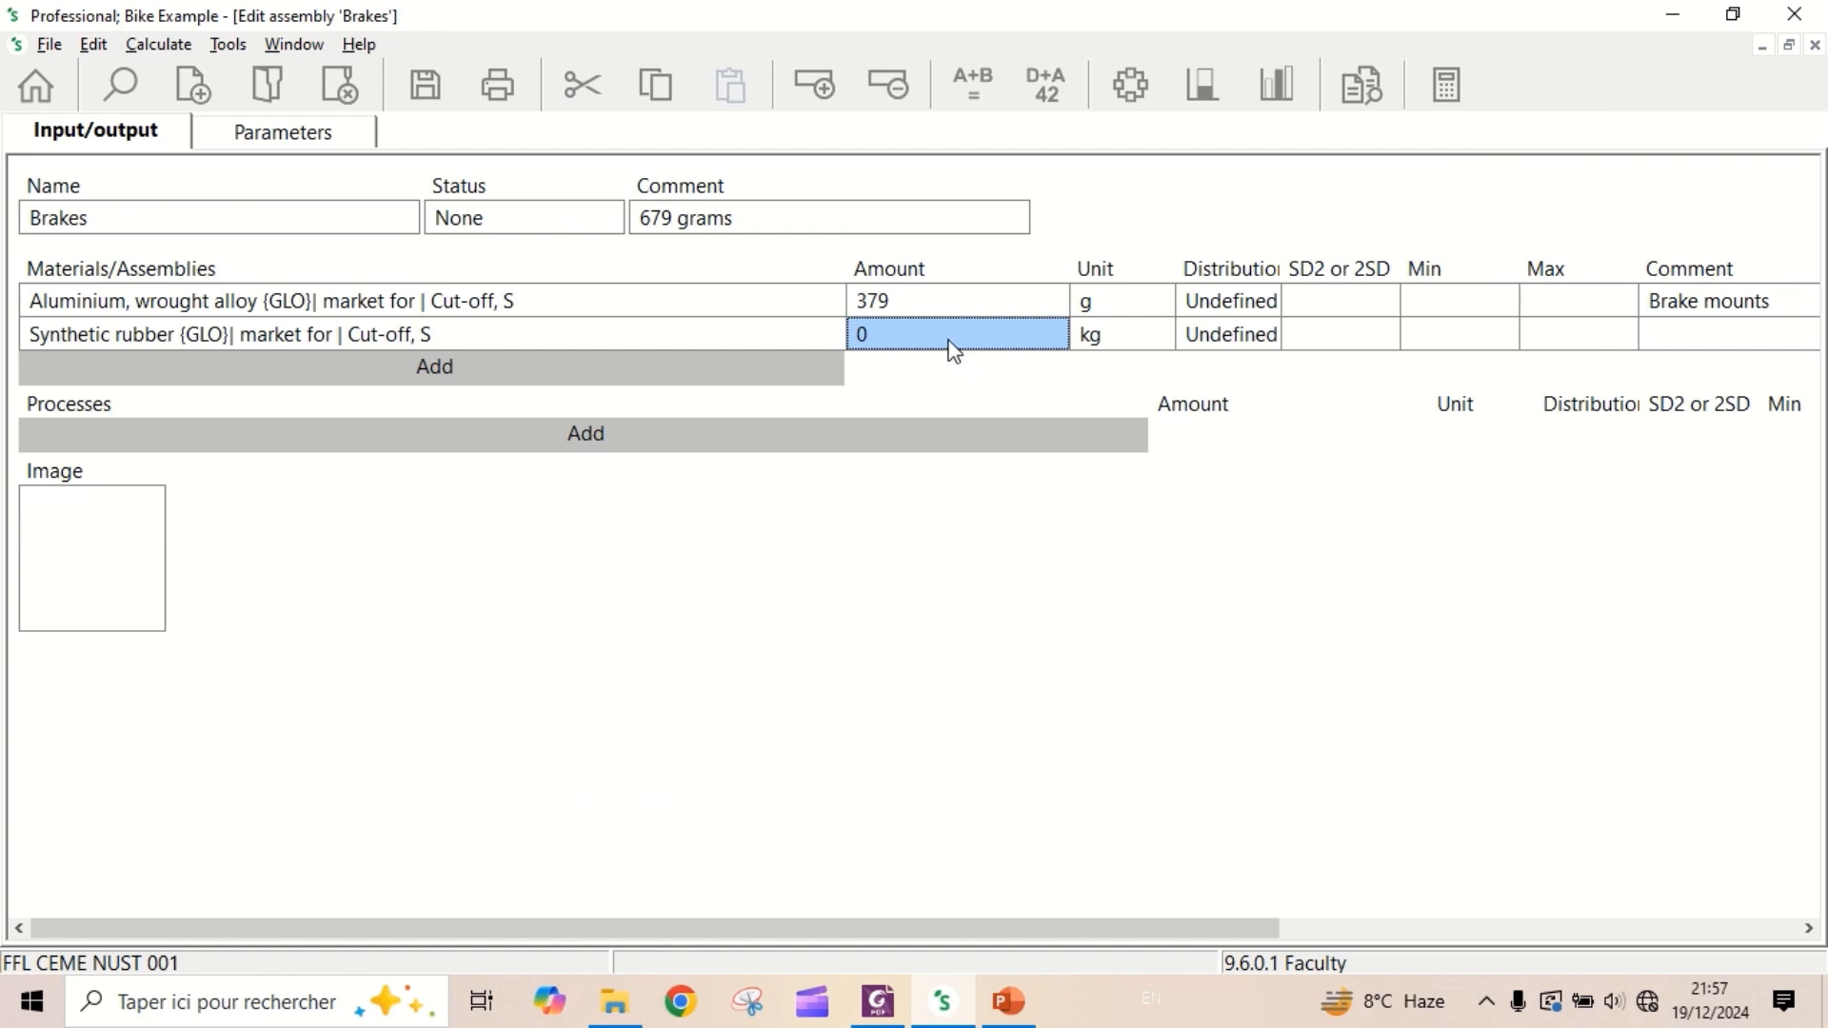
- Set the synthetic rubber's amount to 200 and its unit to g
type("200")
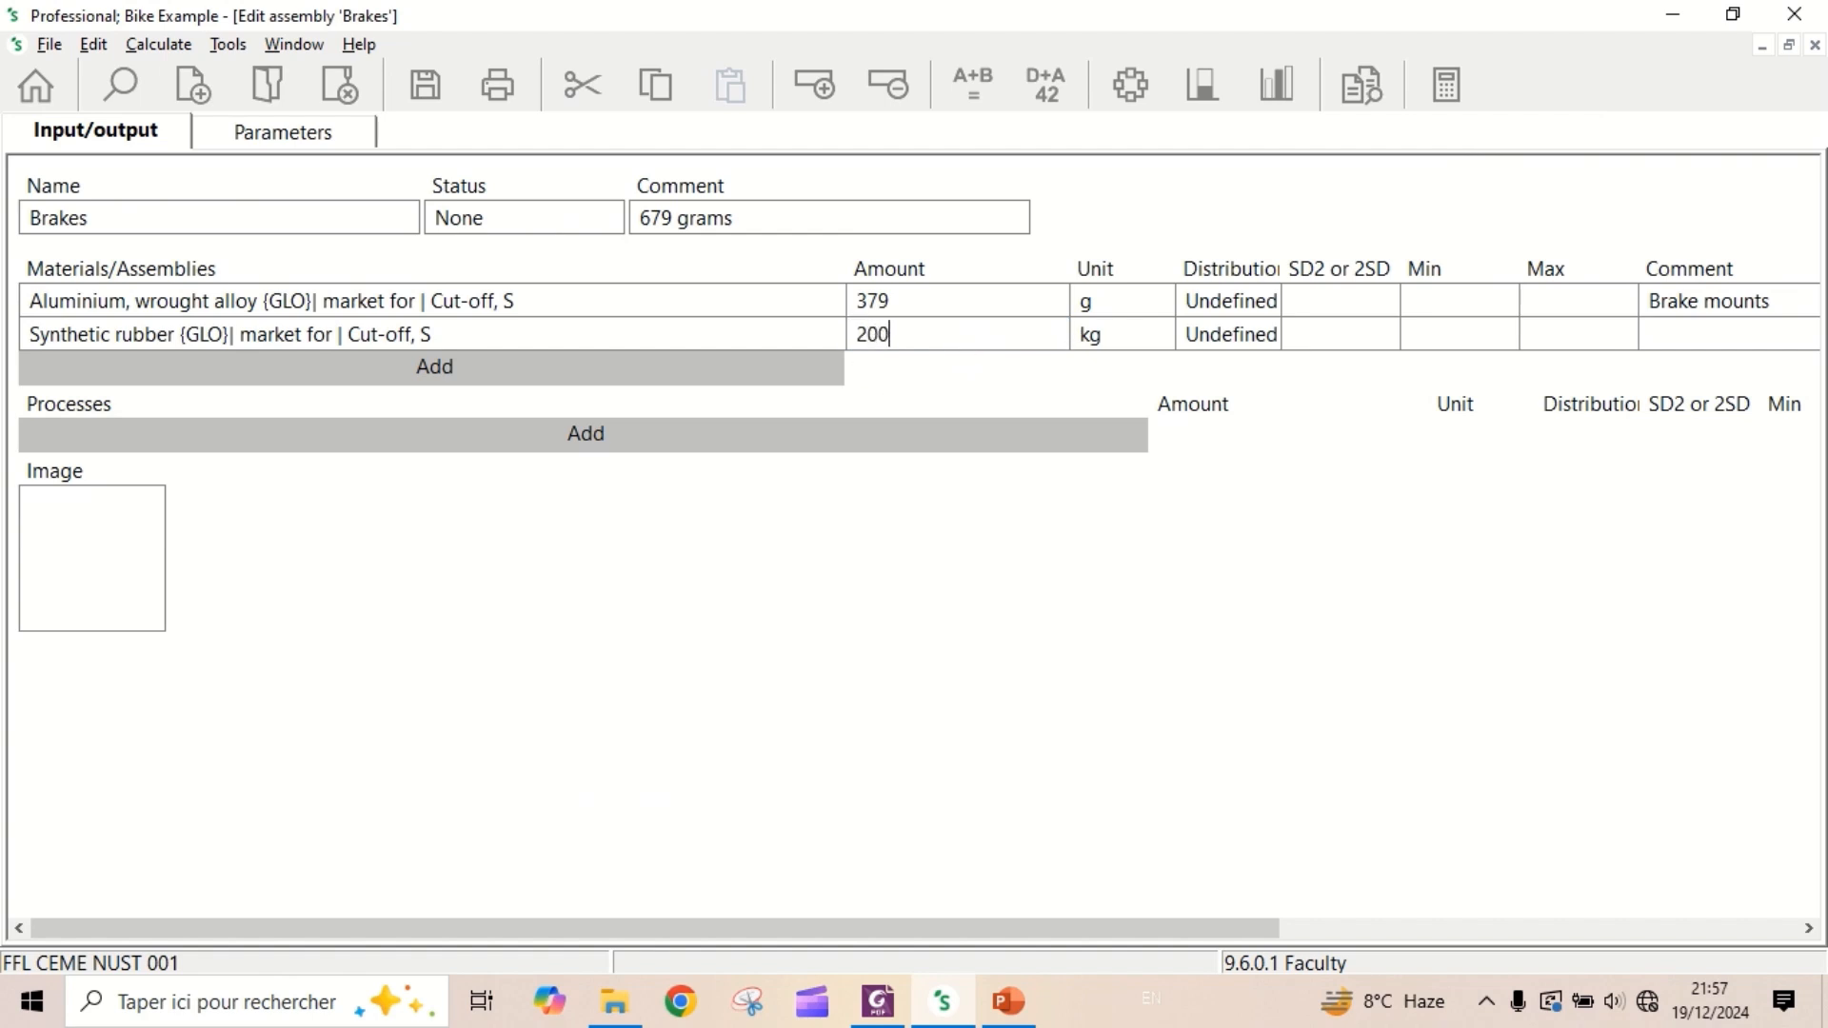
left_click(1133, 335)
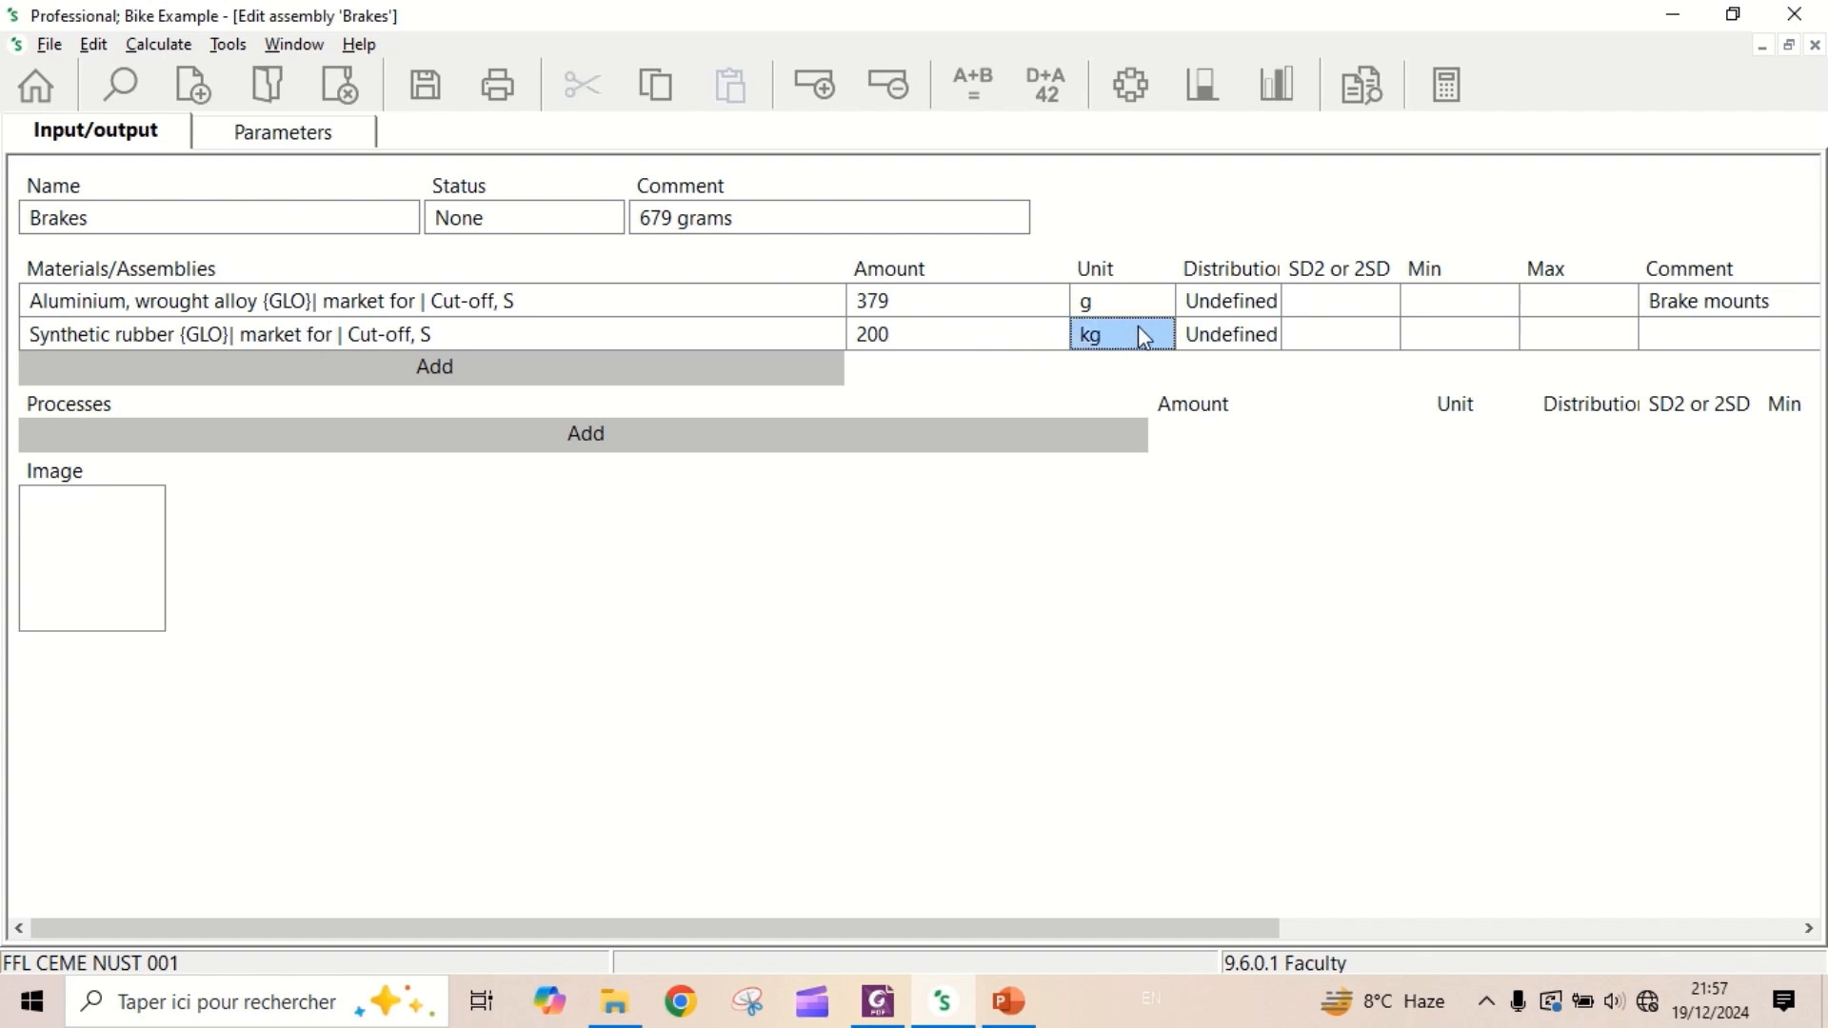
left_click(1157, 337)
left_click(1162, 335)
left_click(1163, 371)
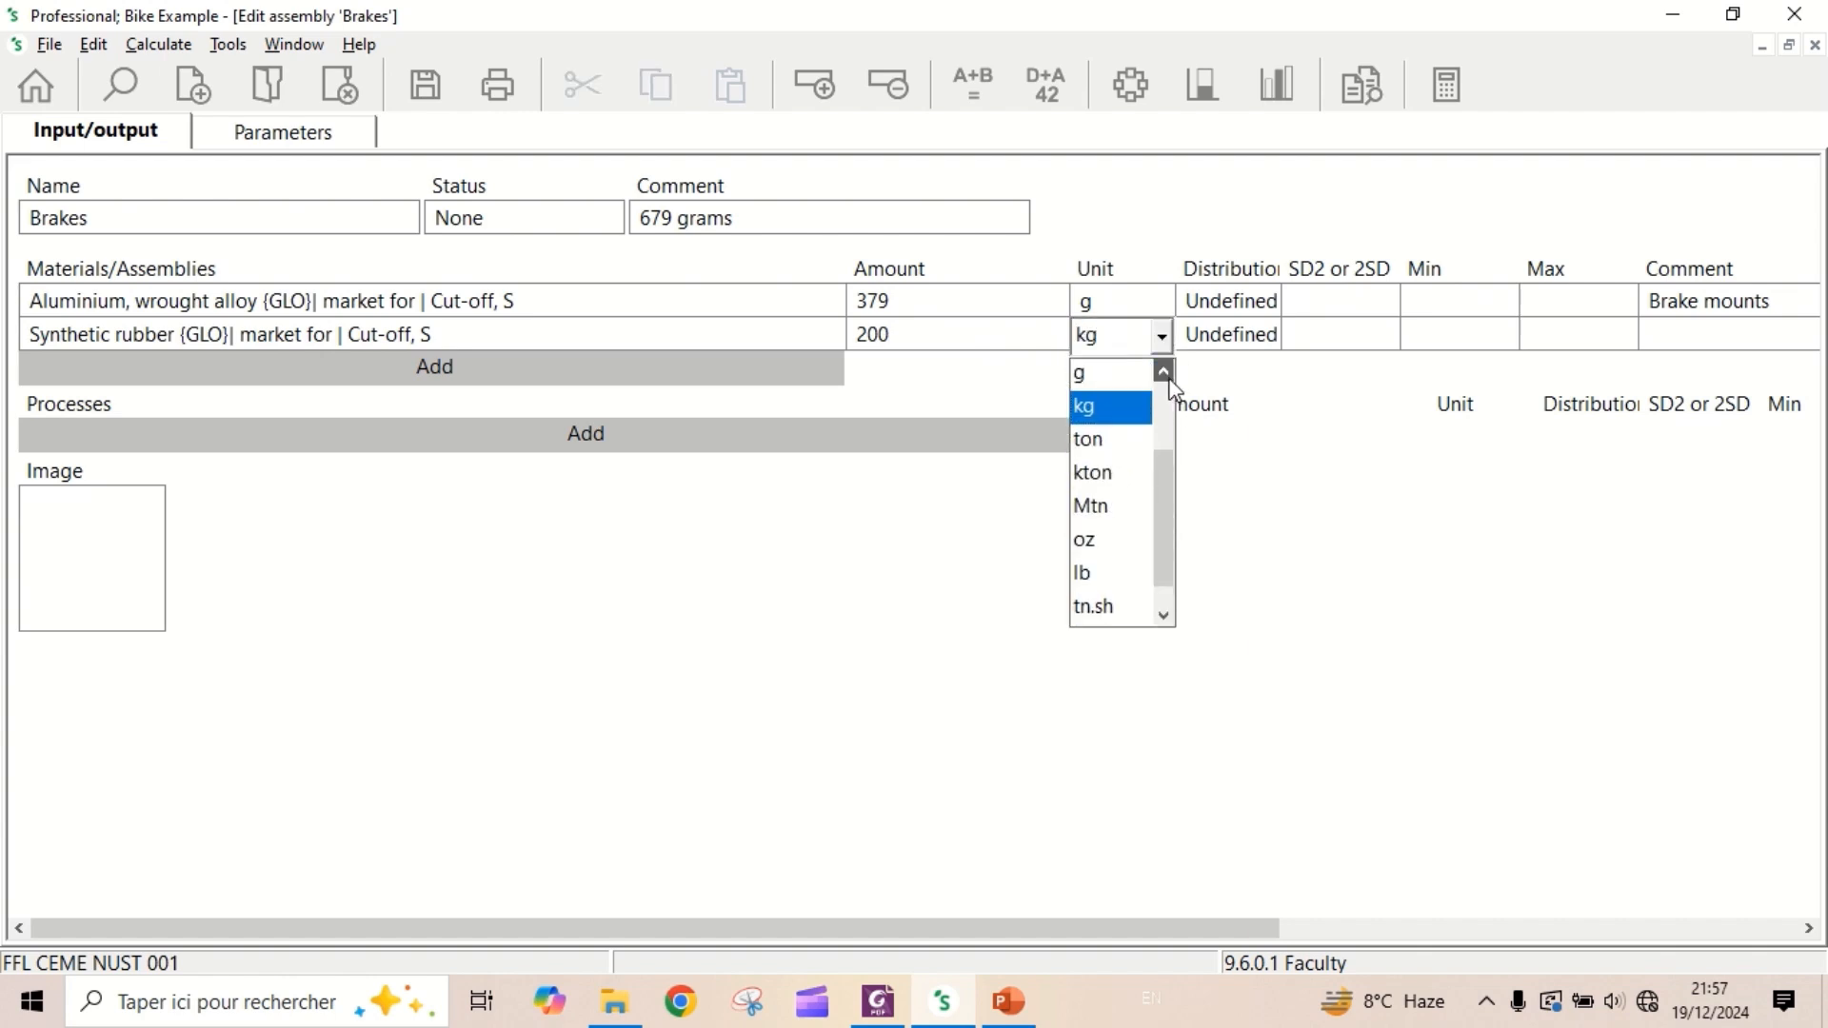
left_click(1119, 381)
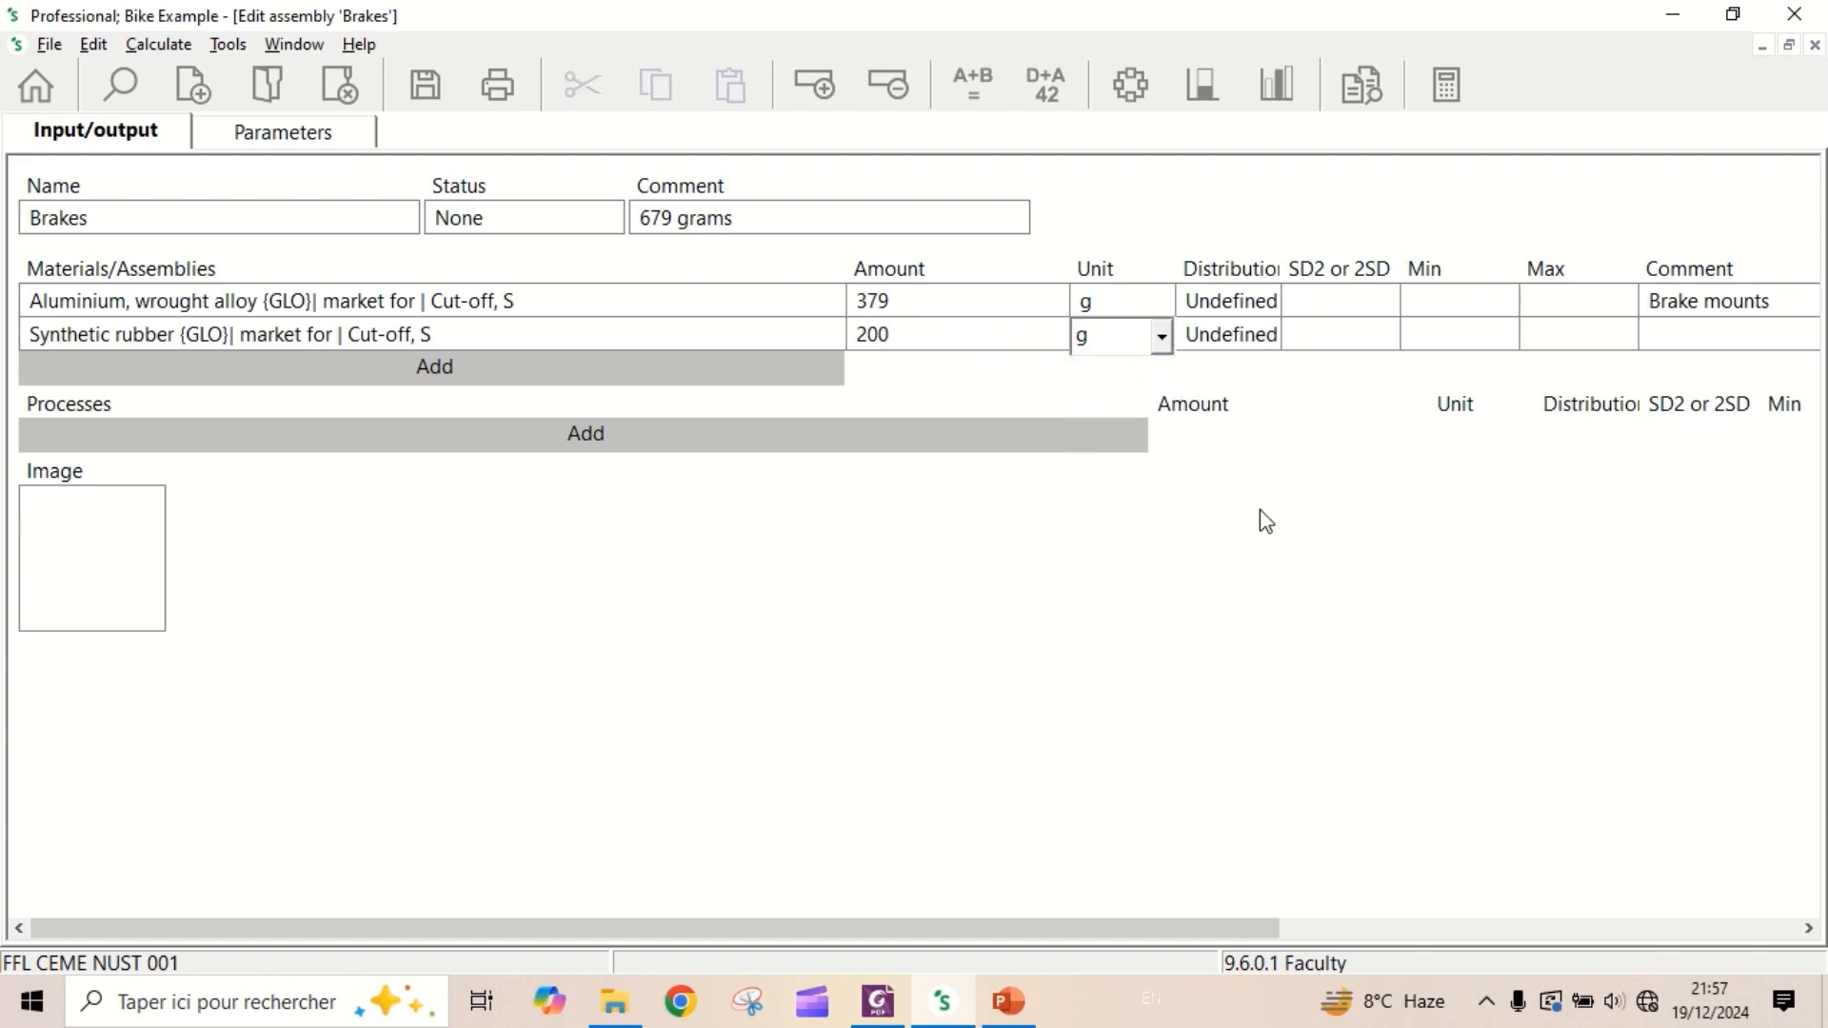
- Enter the comment "Blocks (4 pieces)" for the synthetic rubber line
left_click(1709, 335)
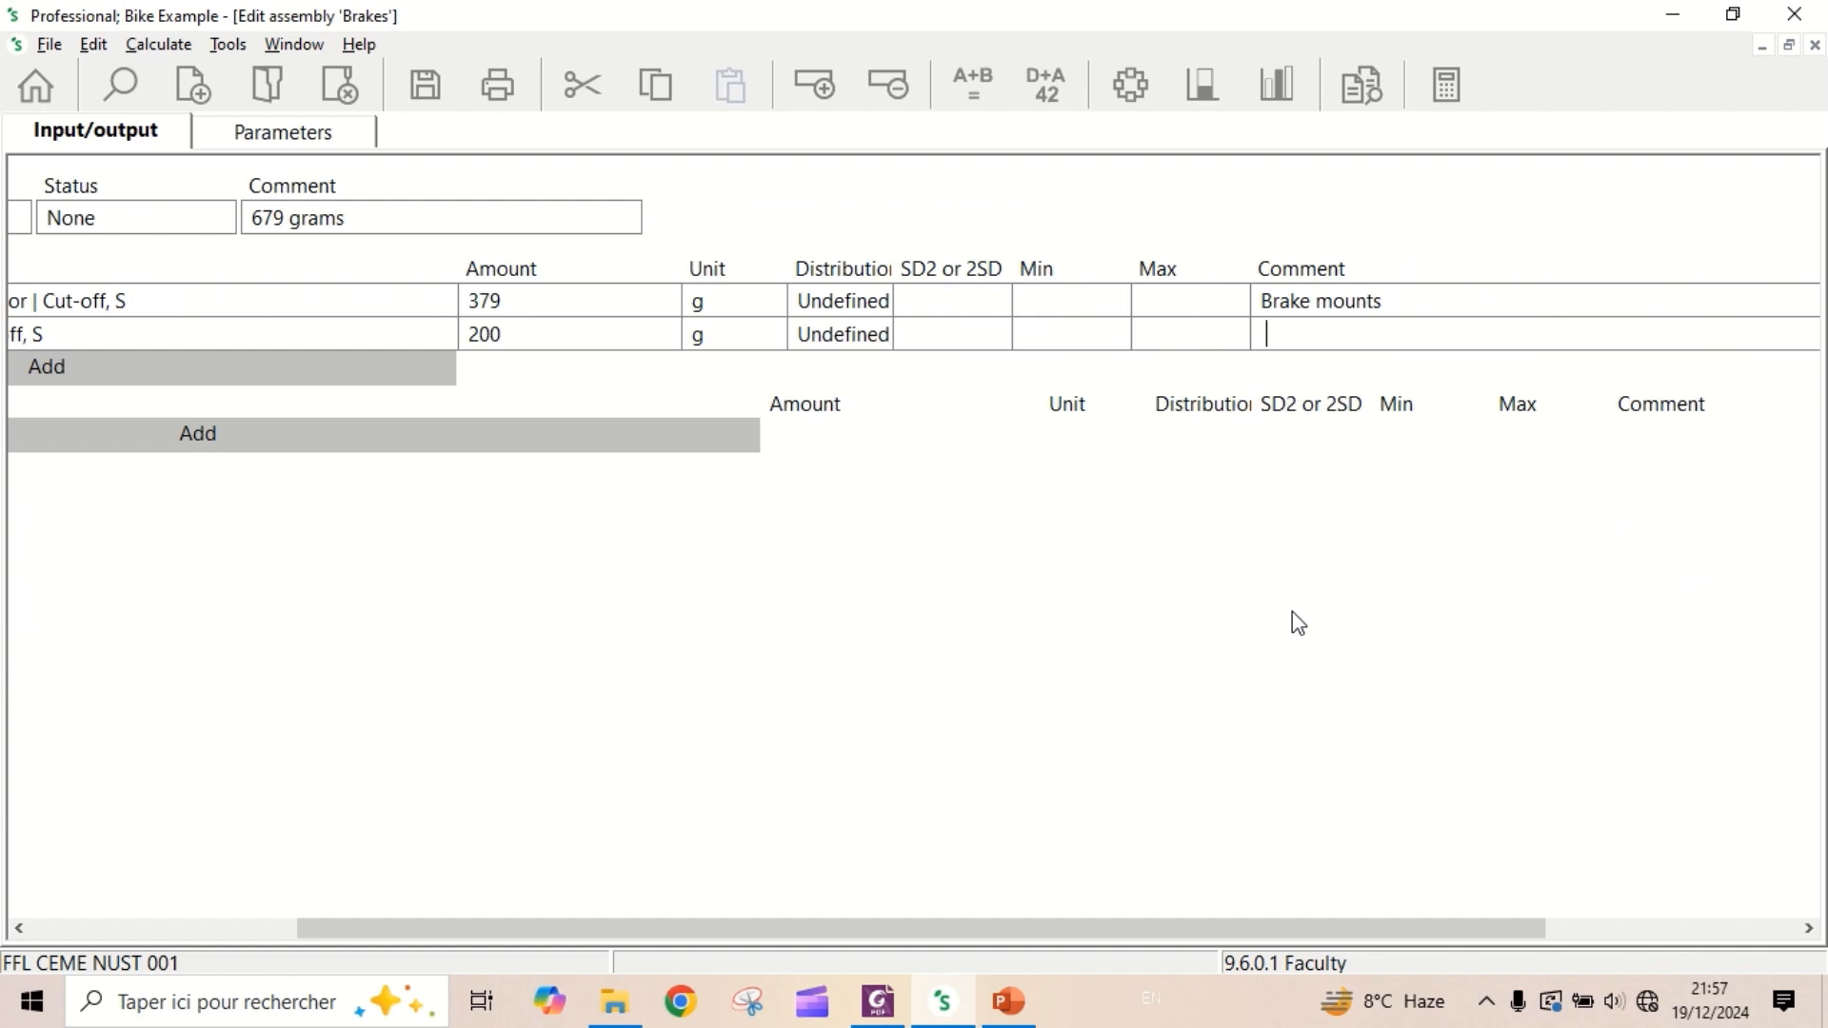
type("Blocks (4 pieces")
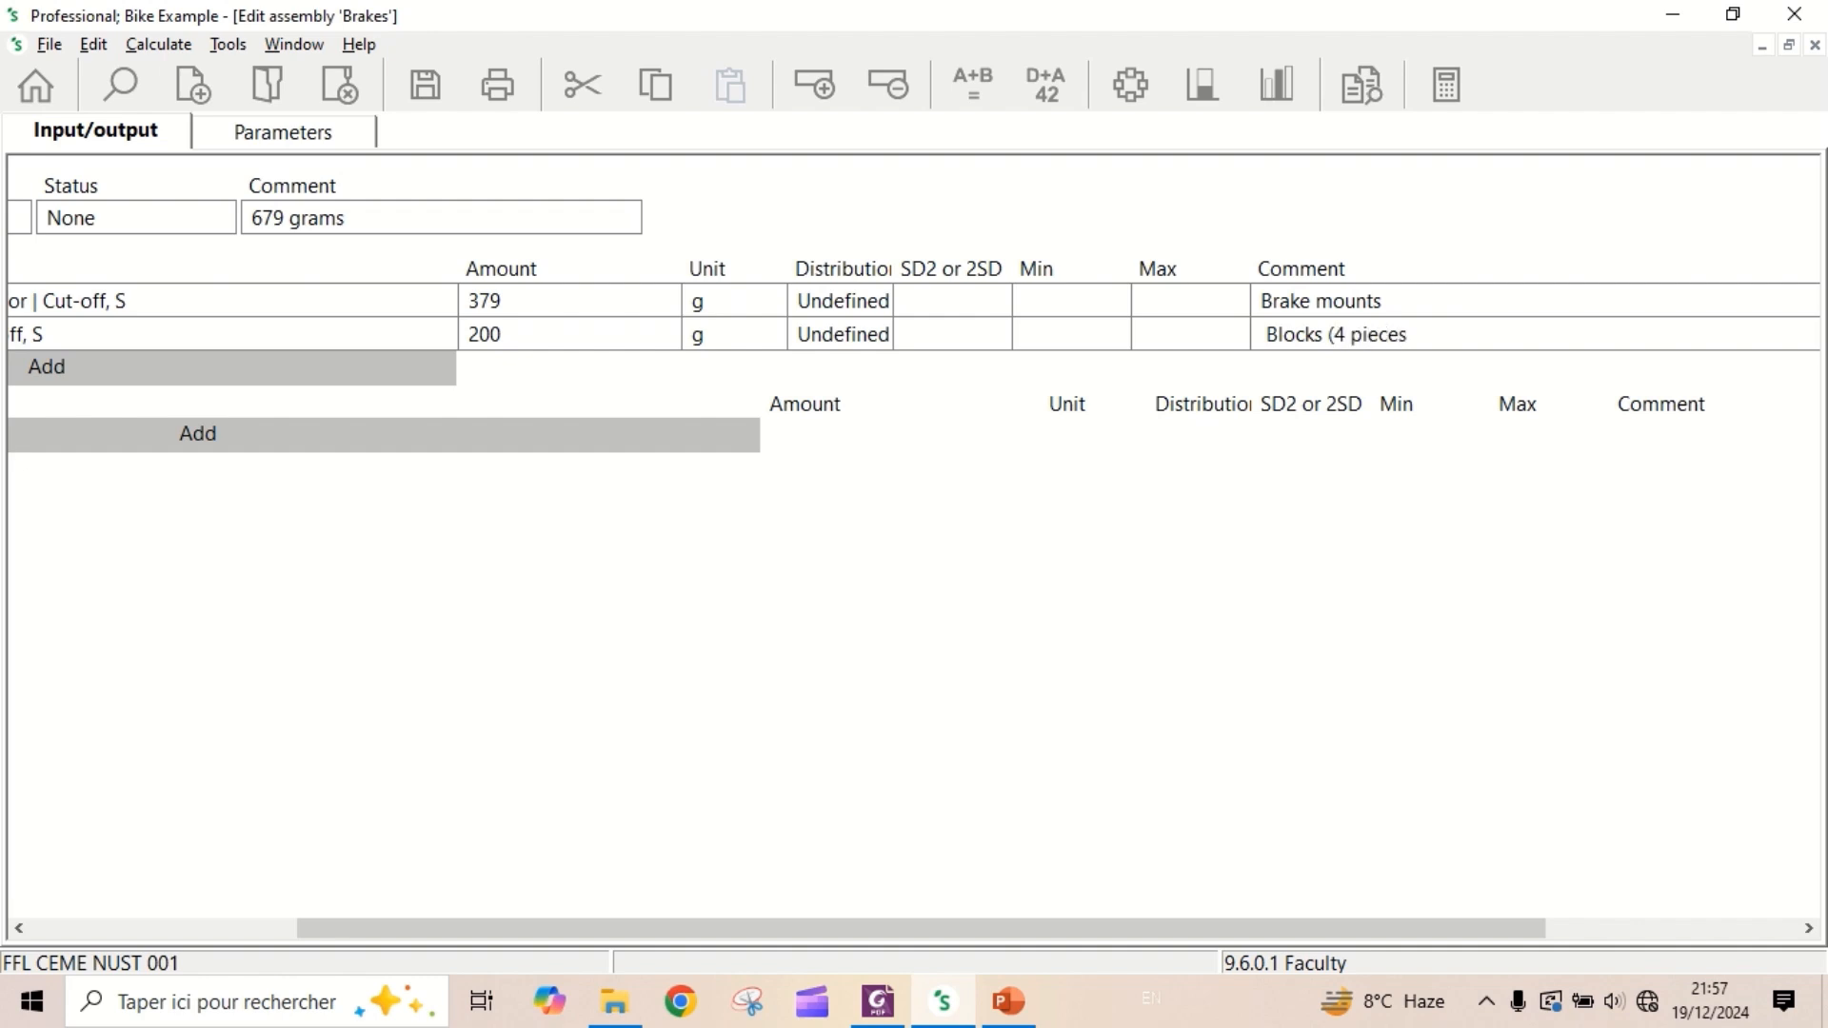
type(")")
left_click_drag(1085, 938, 506, 919)
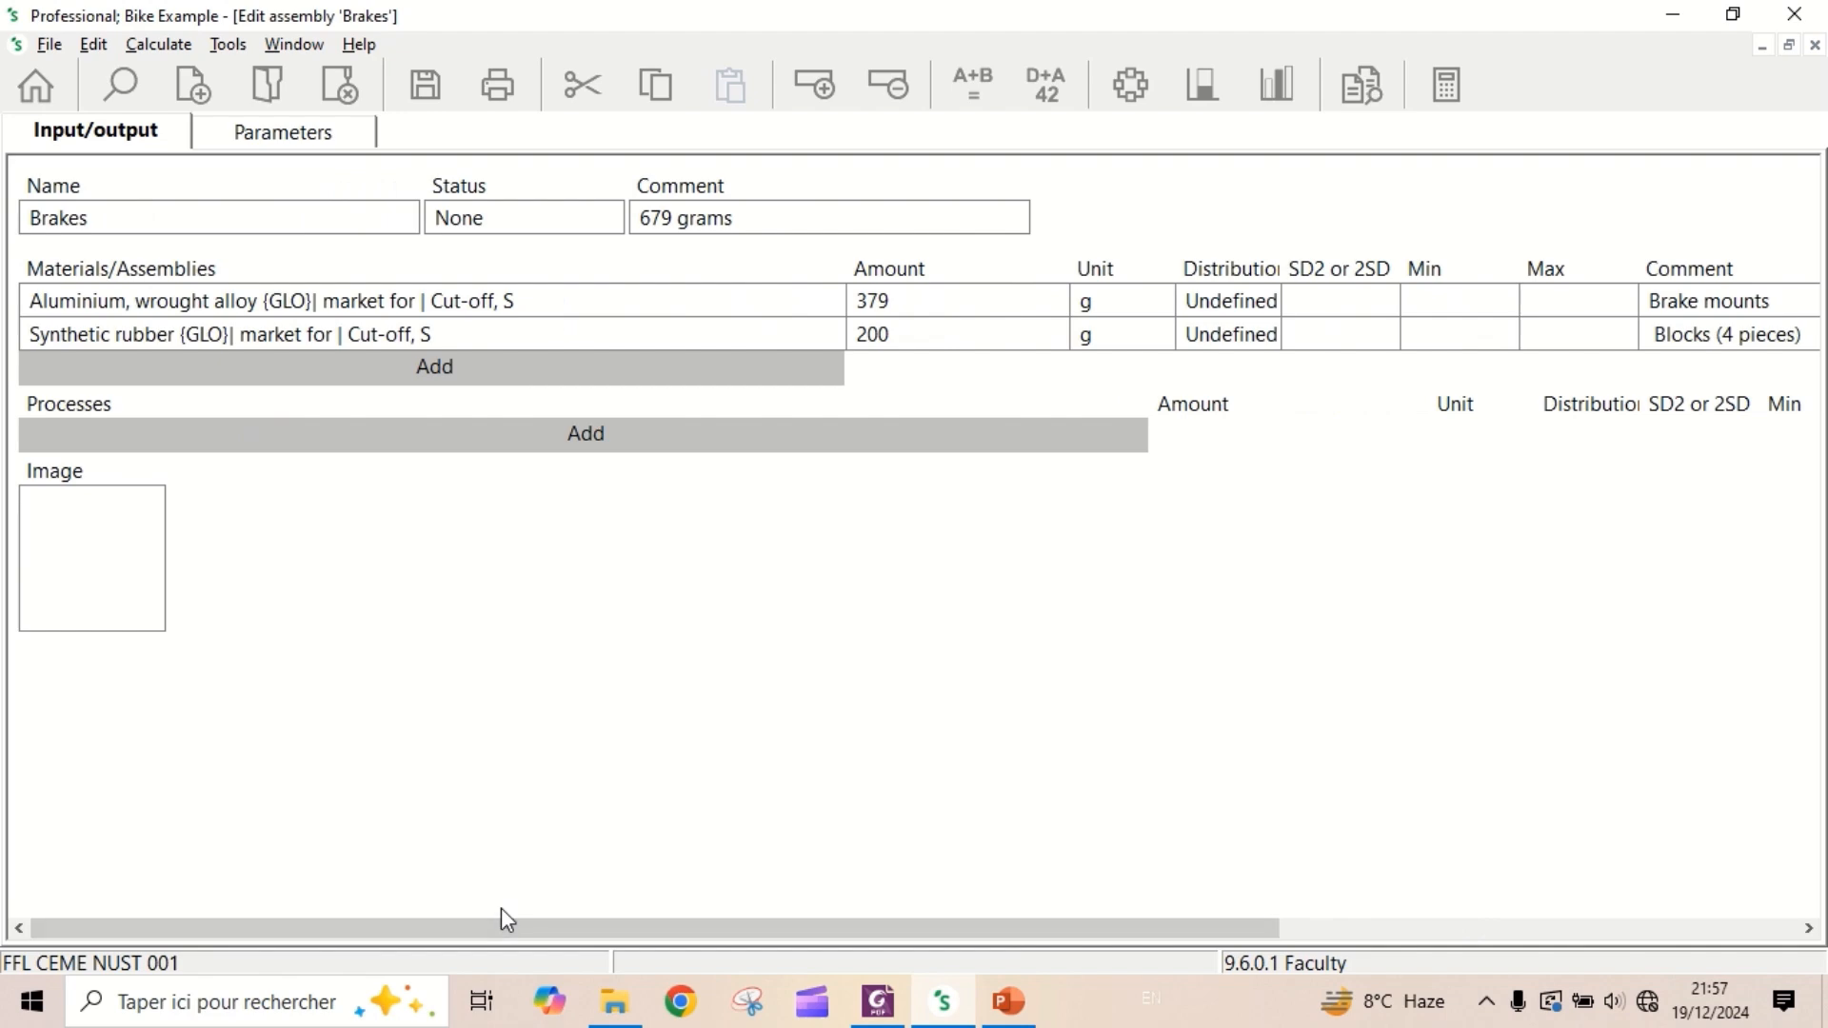
- Add the material "Steel, chromium steel 18/8 {GLO}| market for | Cut-off, S", filtering the list on "steel" and "chromium"
left_click(445, 374)
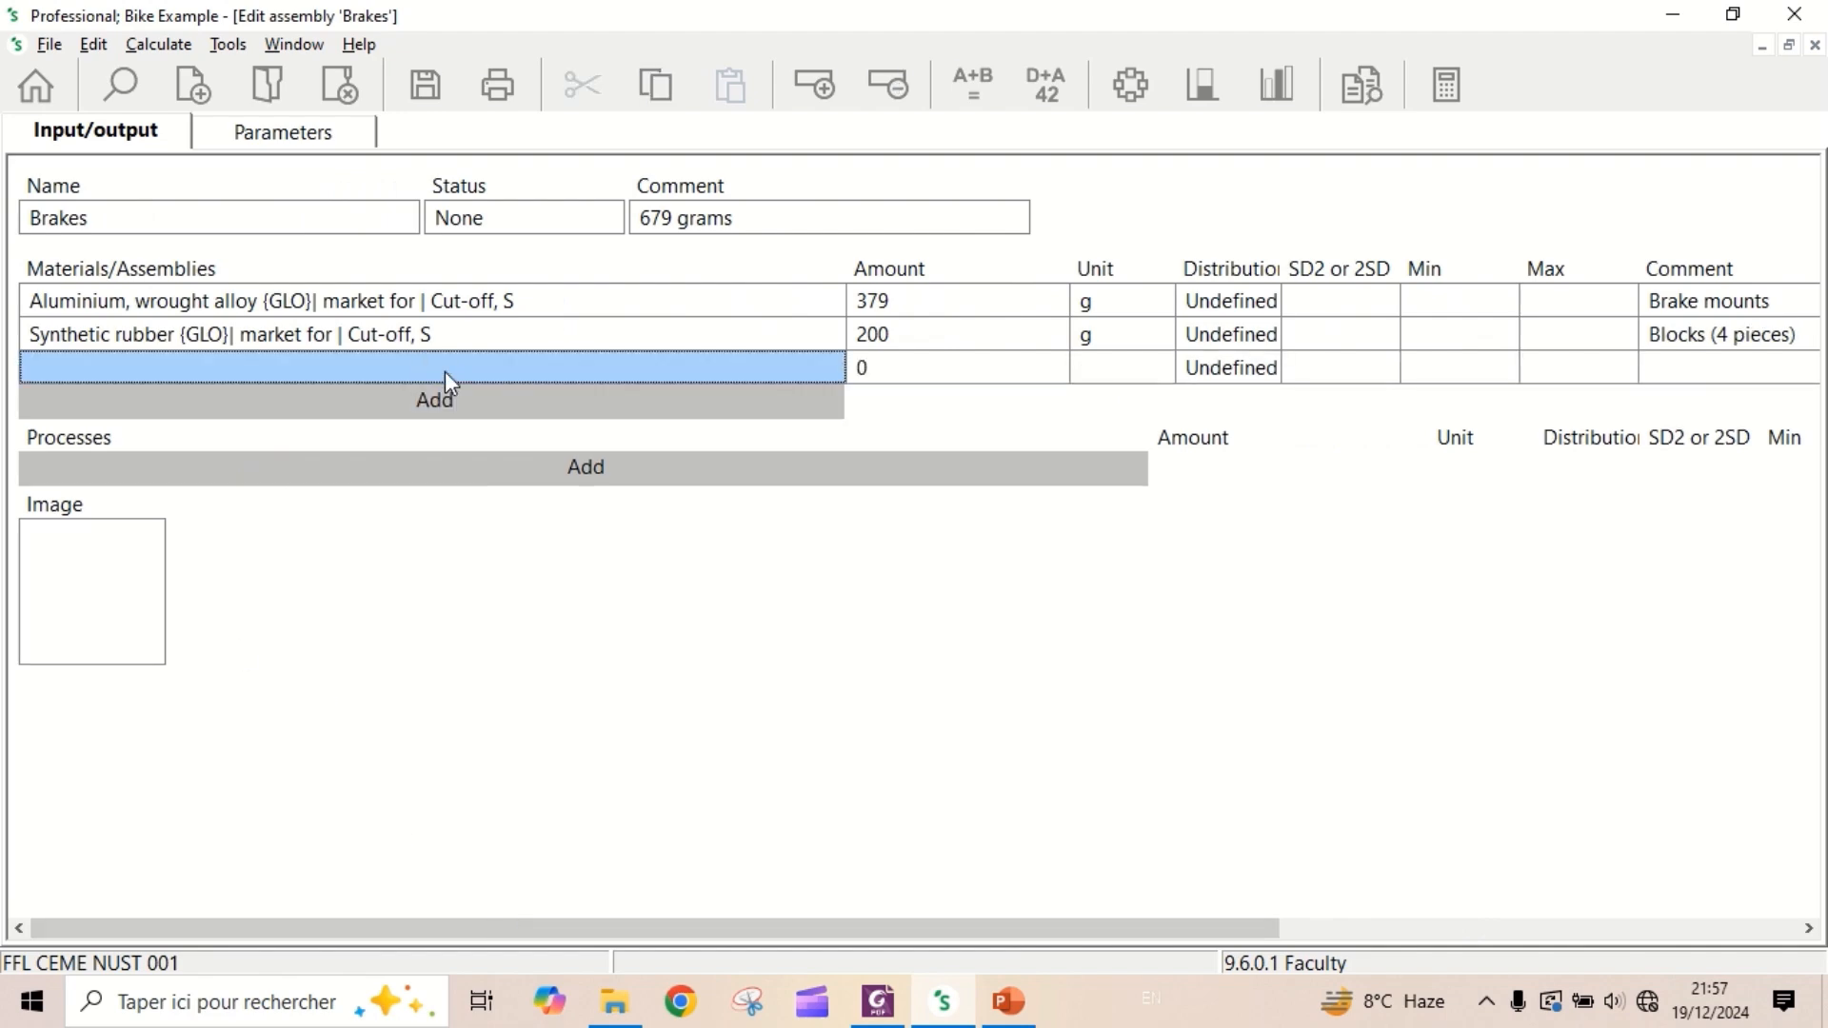
double_click(446, 375)
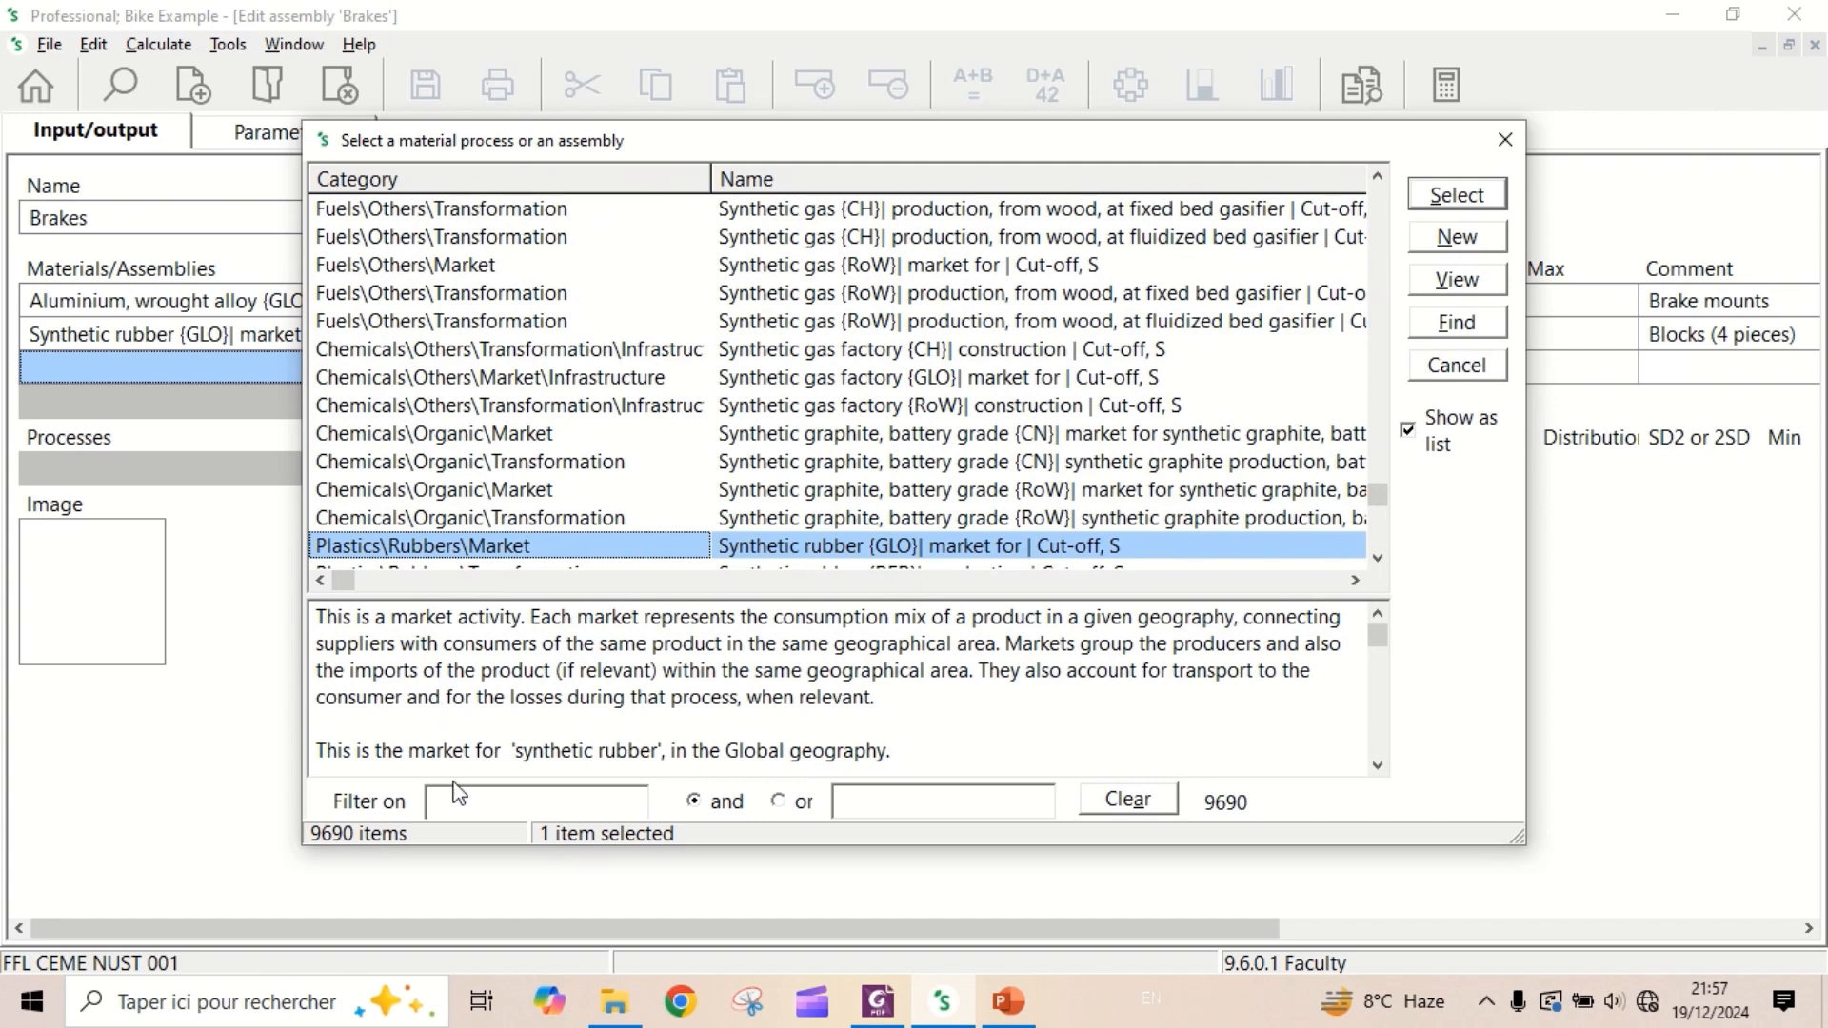
left_click(482, 798)
type("stee")
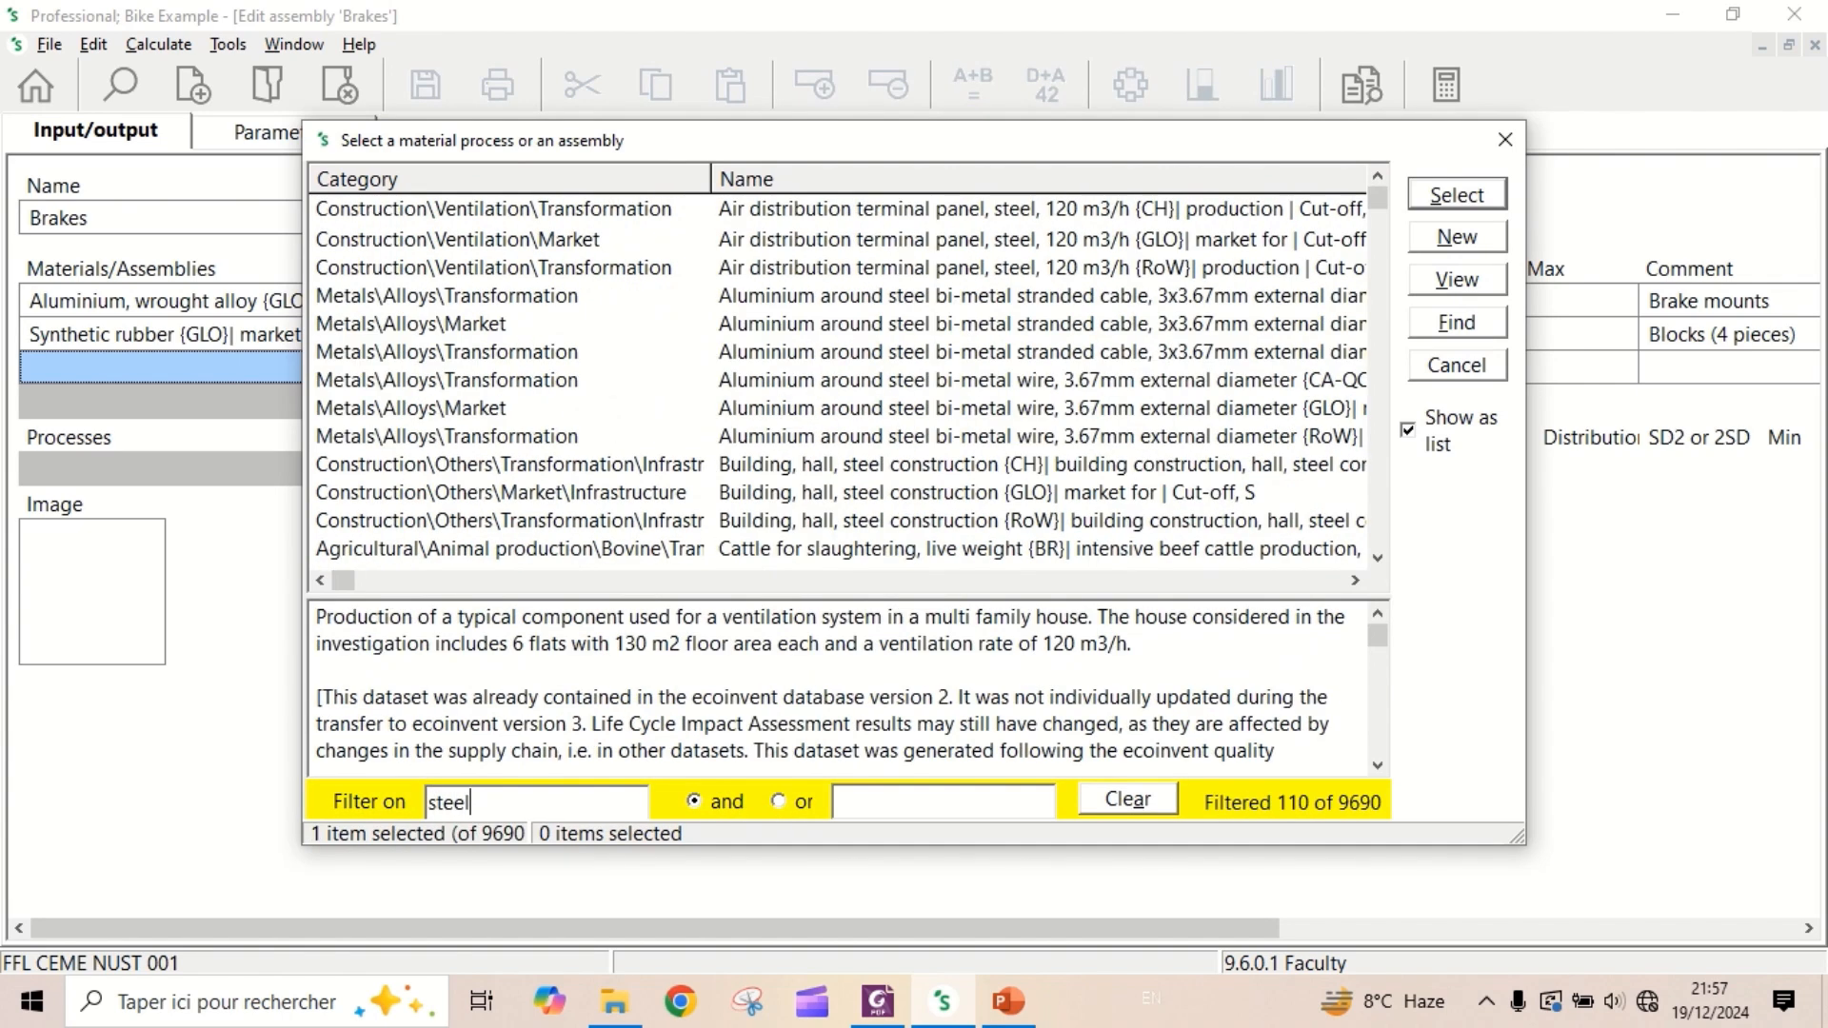
type("l")
left_click(870, 803)
type("chr")
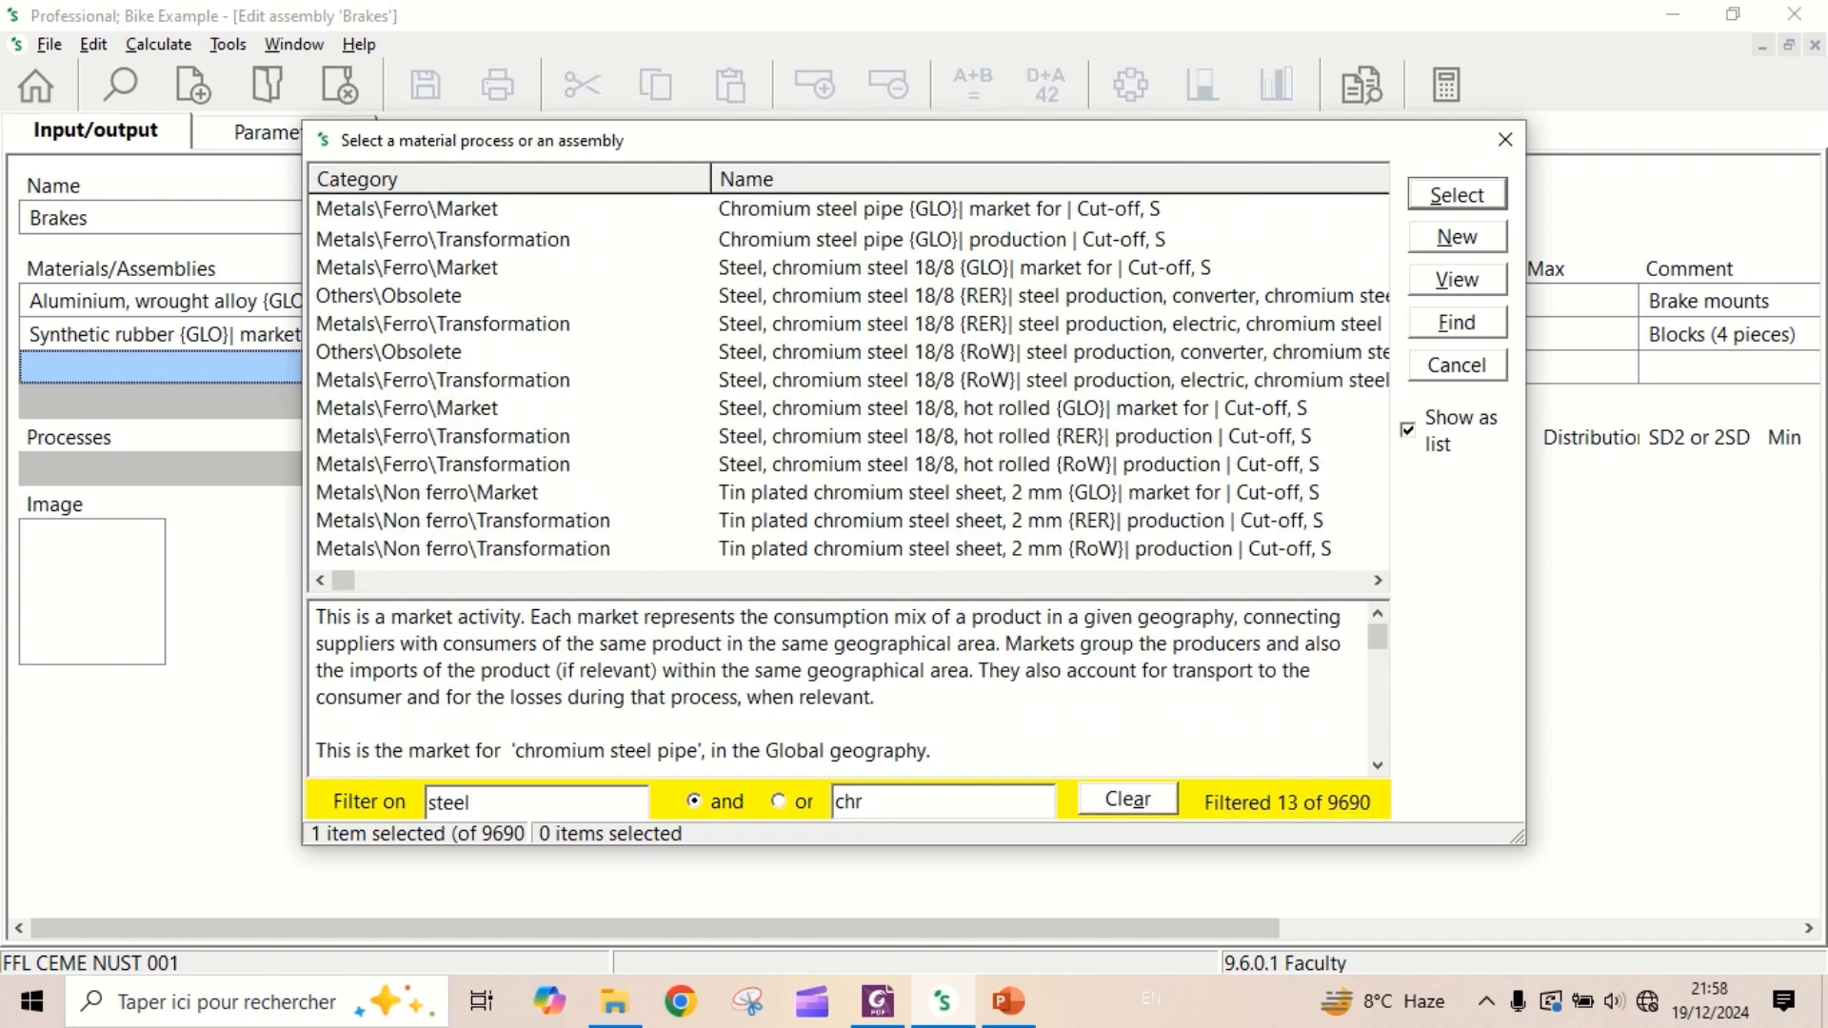
type("omium")
double_click(872, 275)
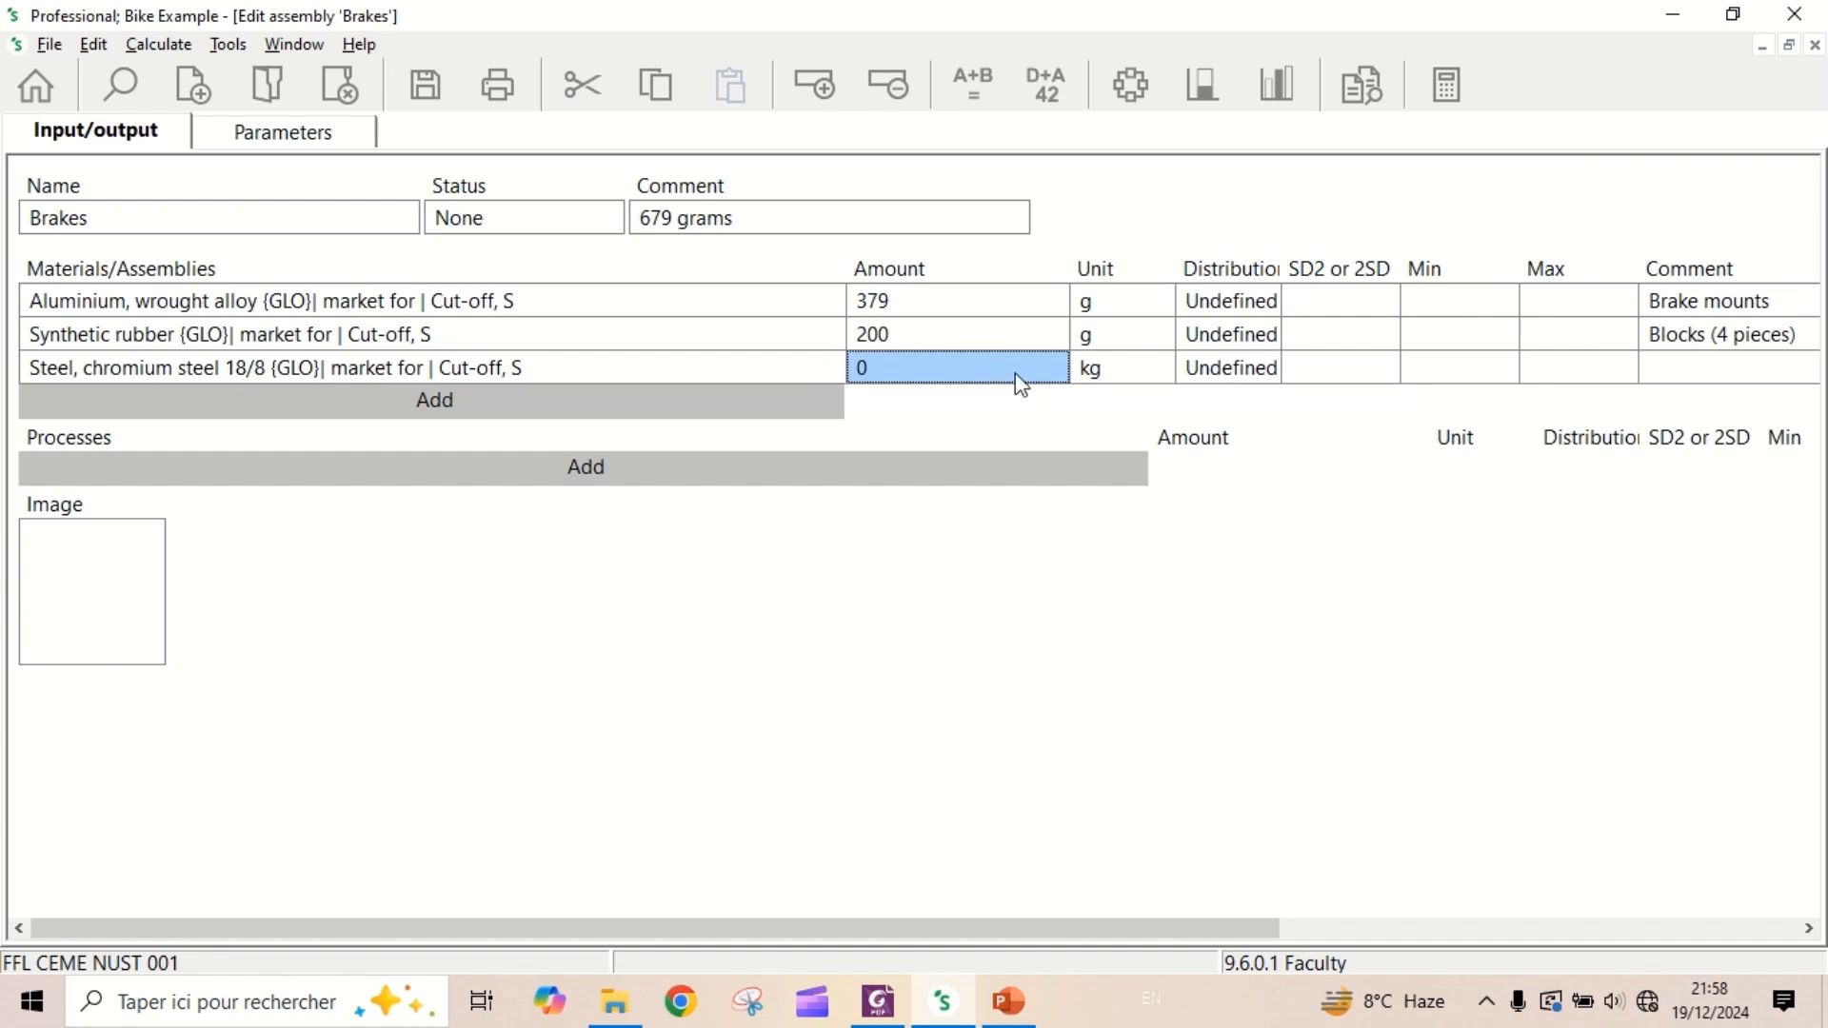
- Set the chromium steel's amount to 100 and its unit to g
type("100")
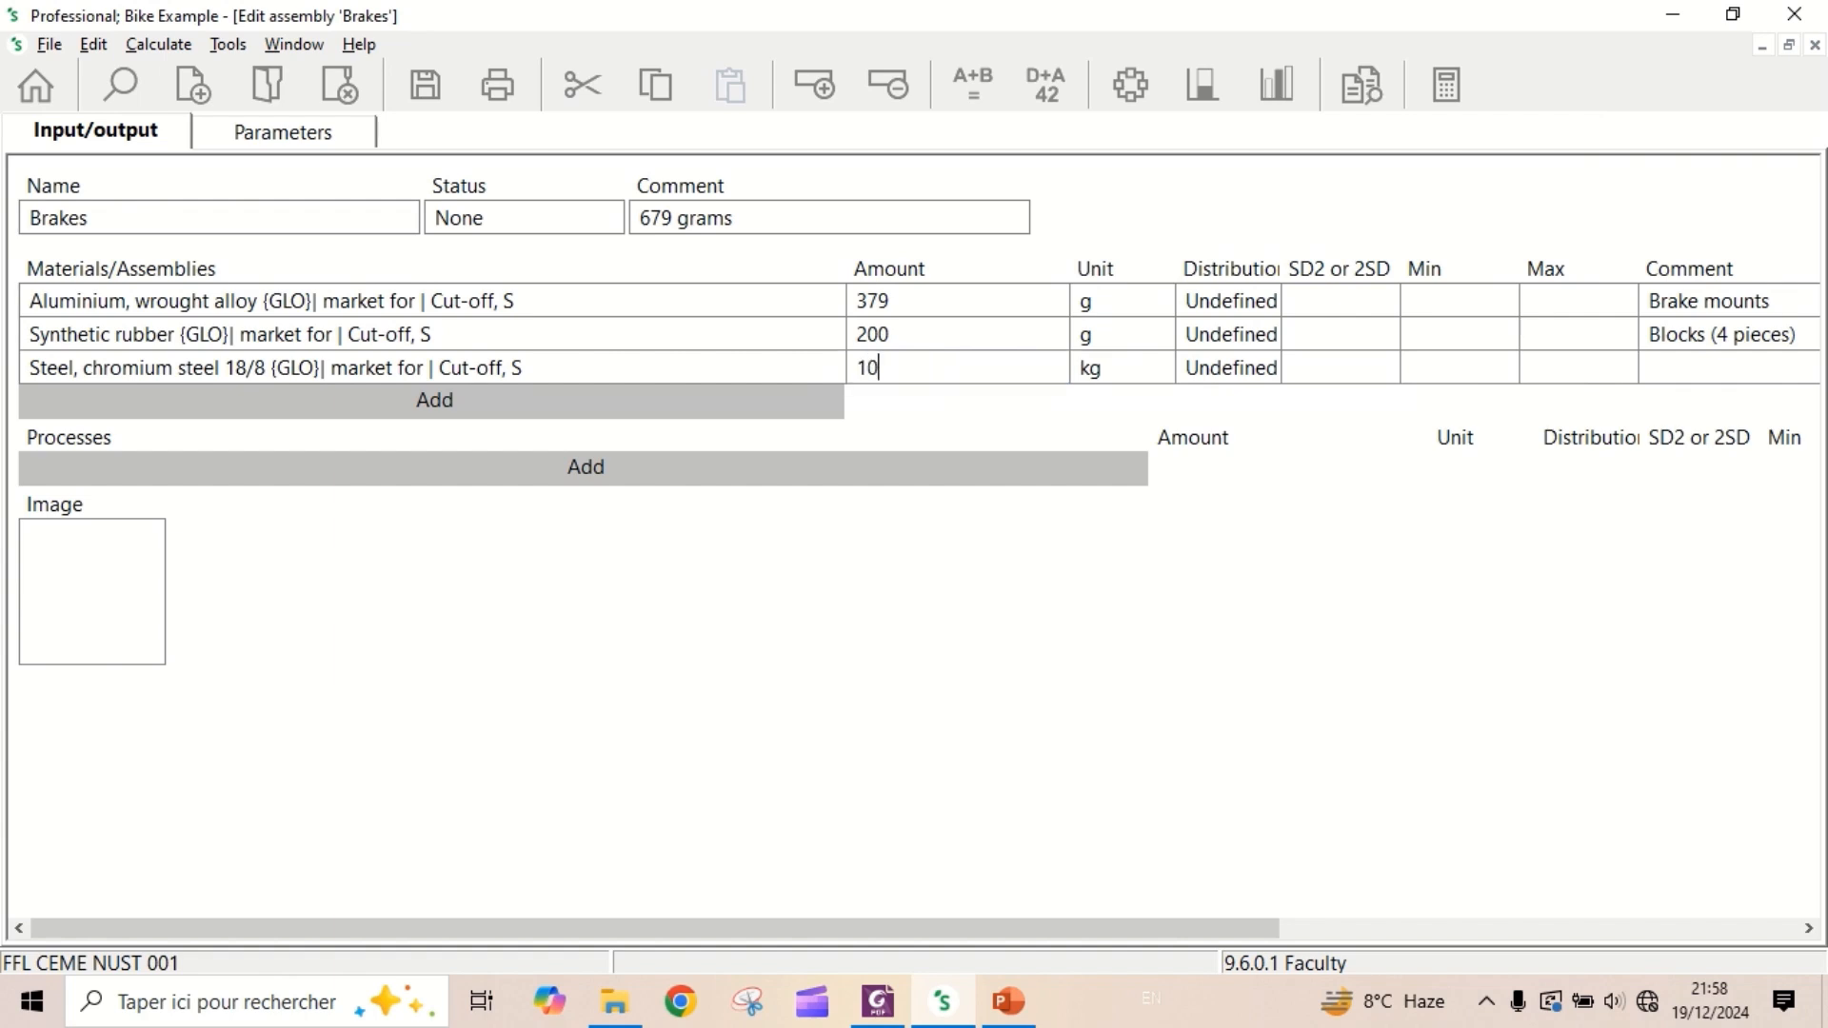
left_click(1128, 376)
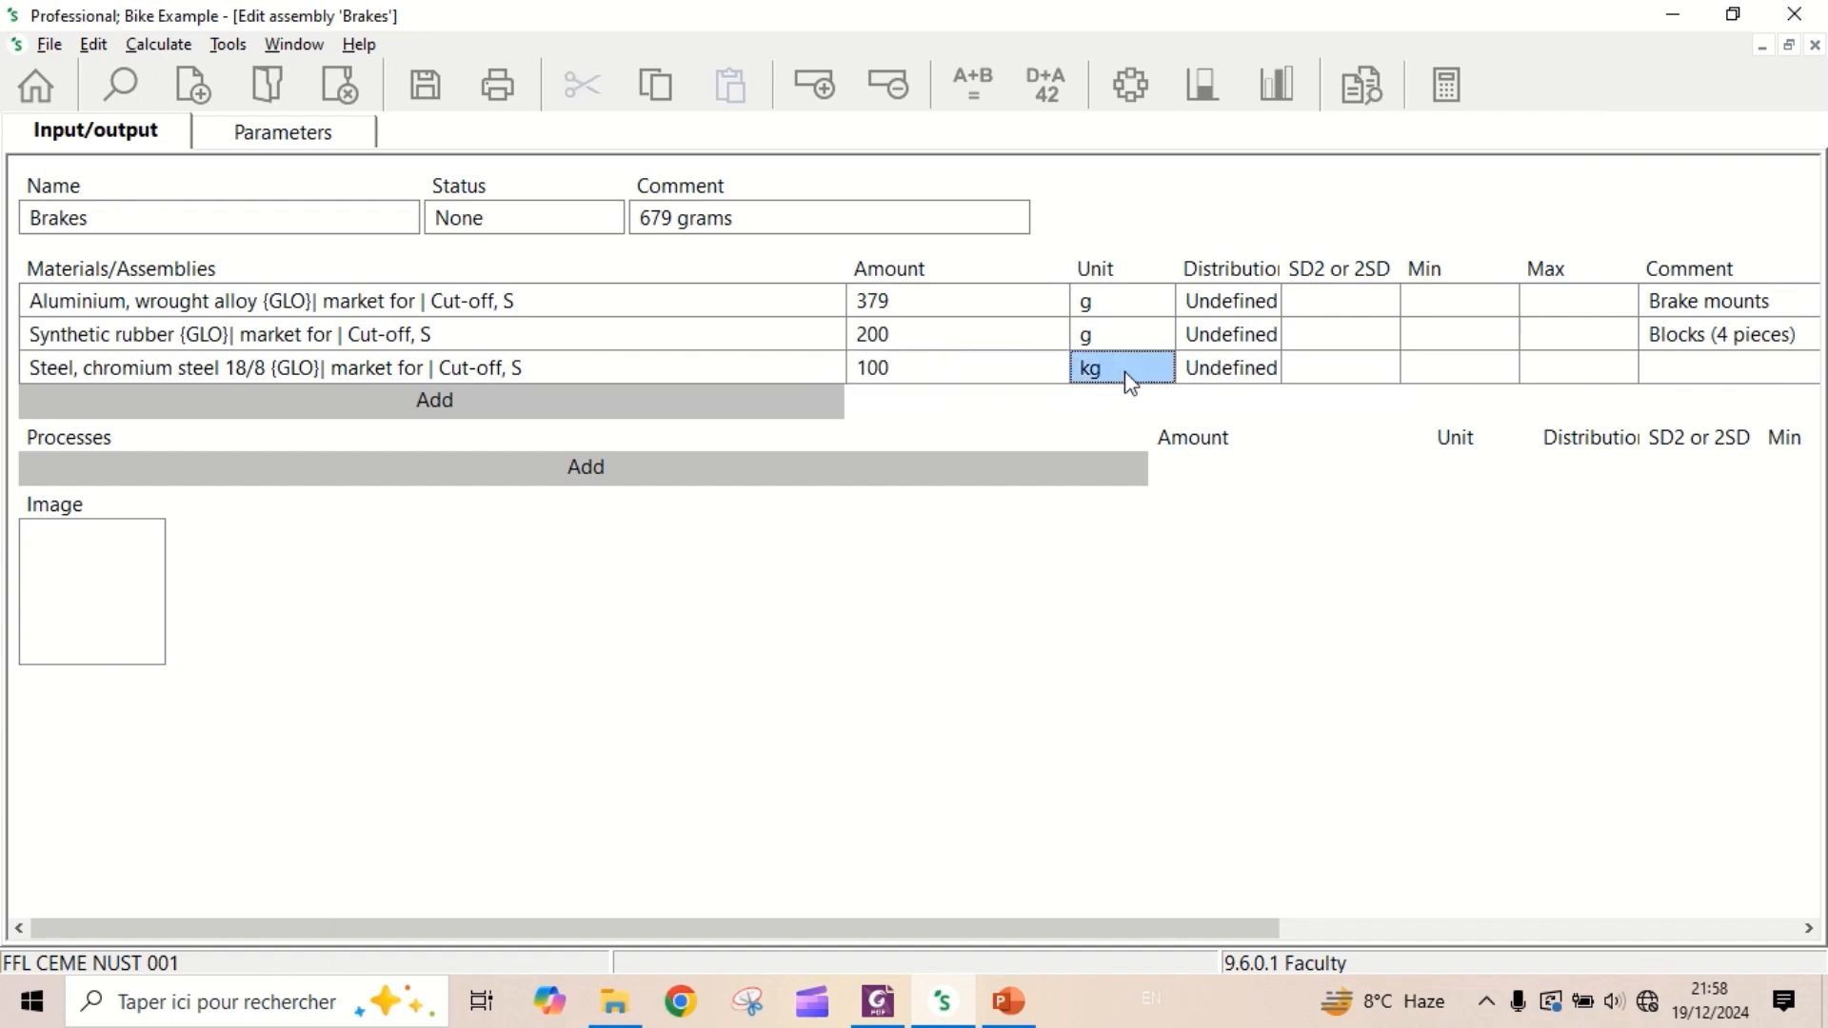
left_click(1161, 370)
scroll(1168, 426, "up", 1)
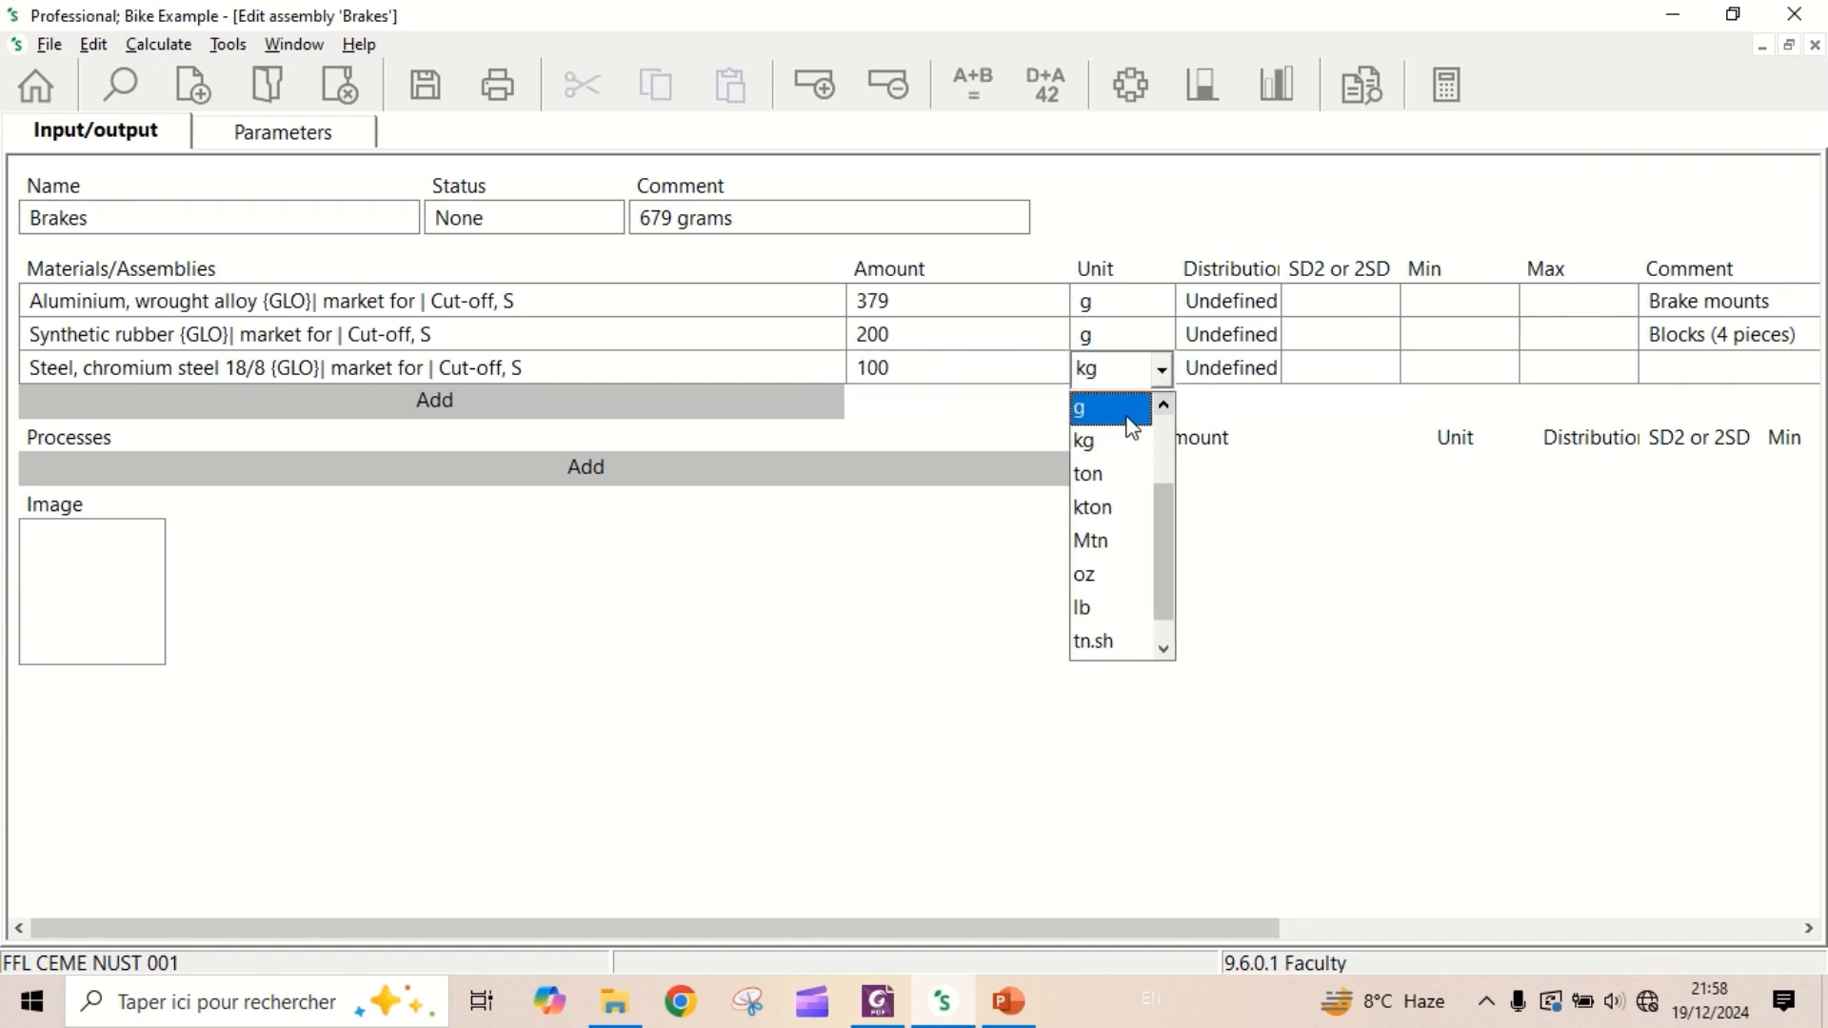
left_click(1134, 410)
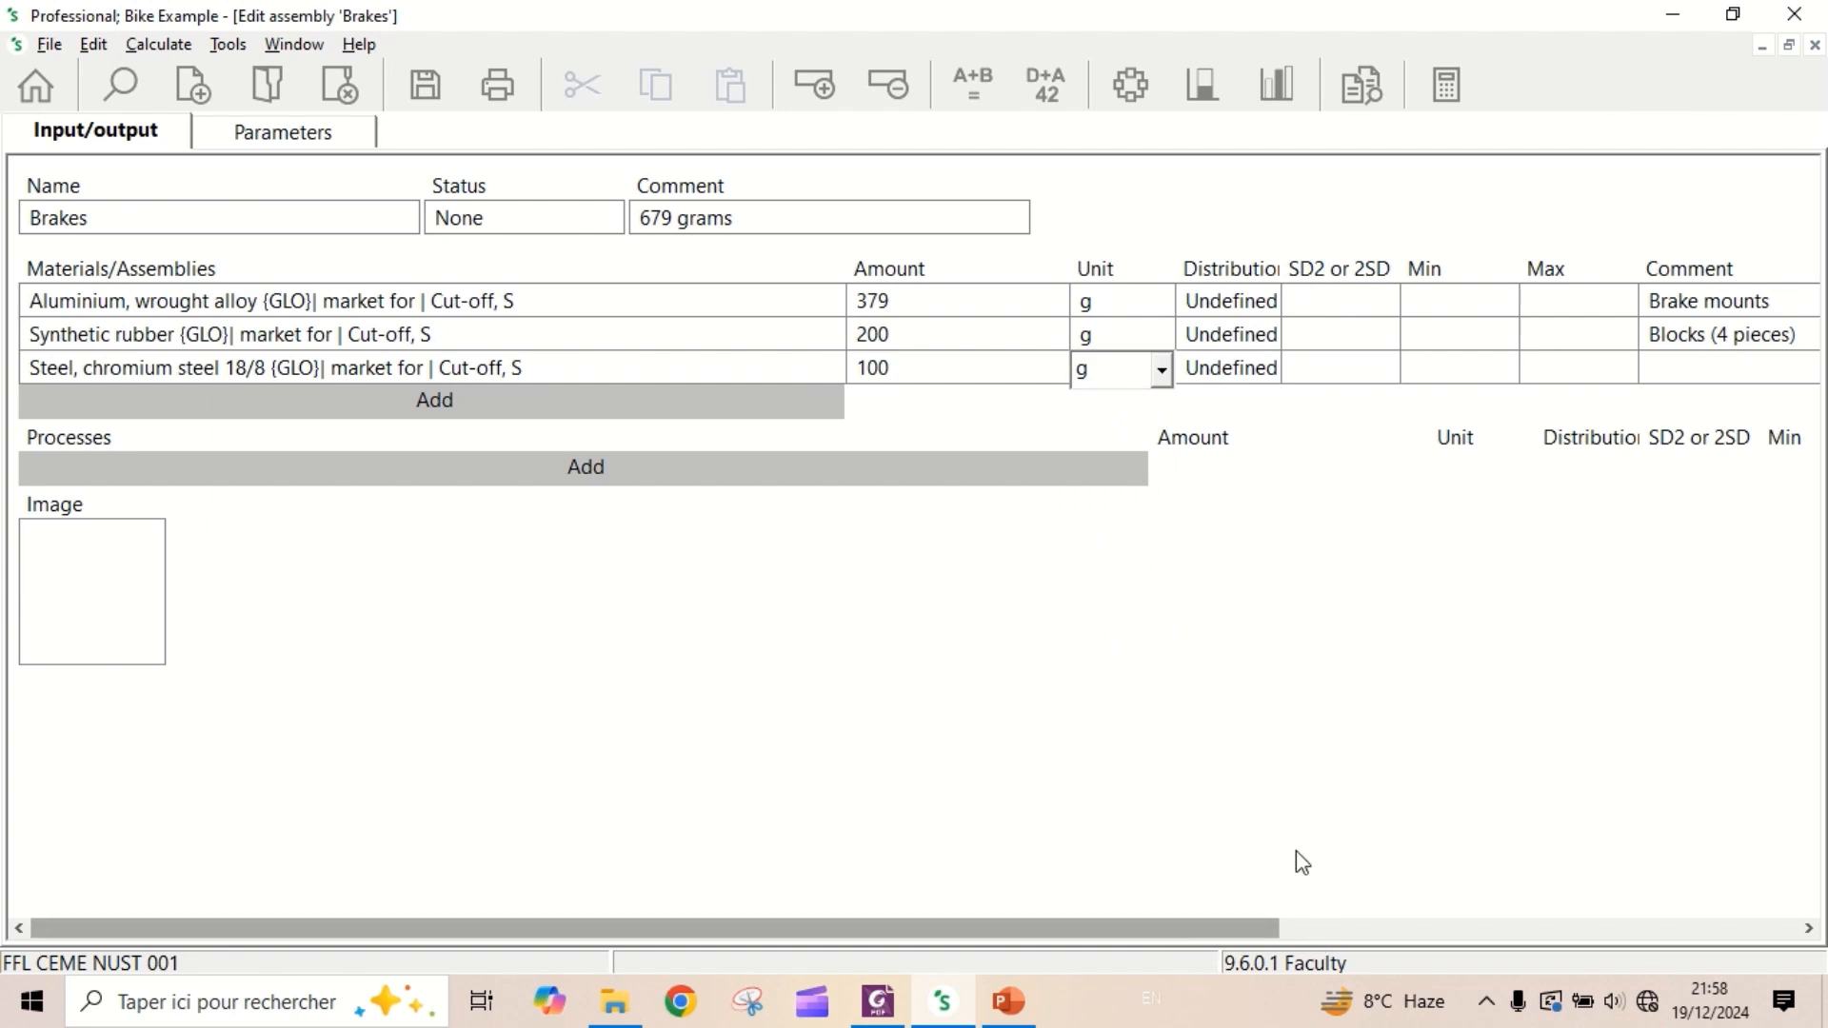
- Enter the comment "Brake cables" for the chromium steel line
left_click(1746, 372)
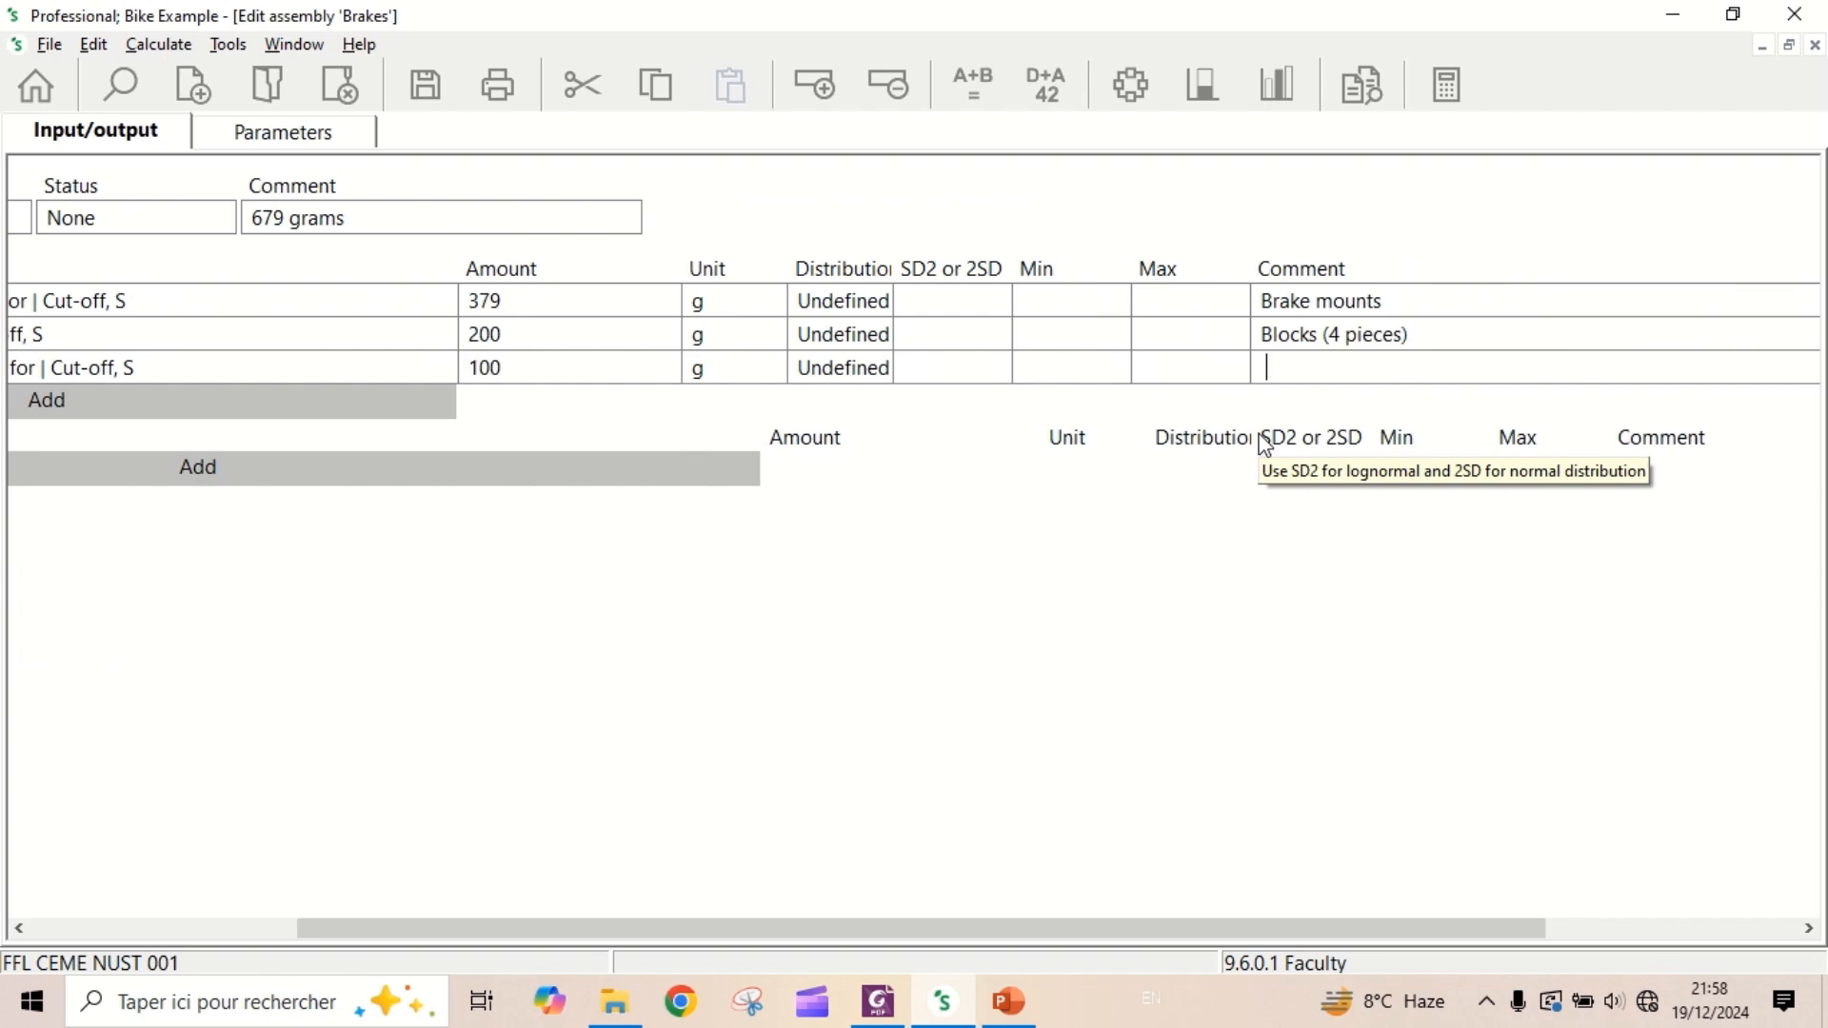
type("Brake ")
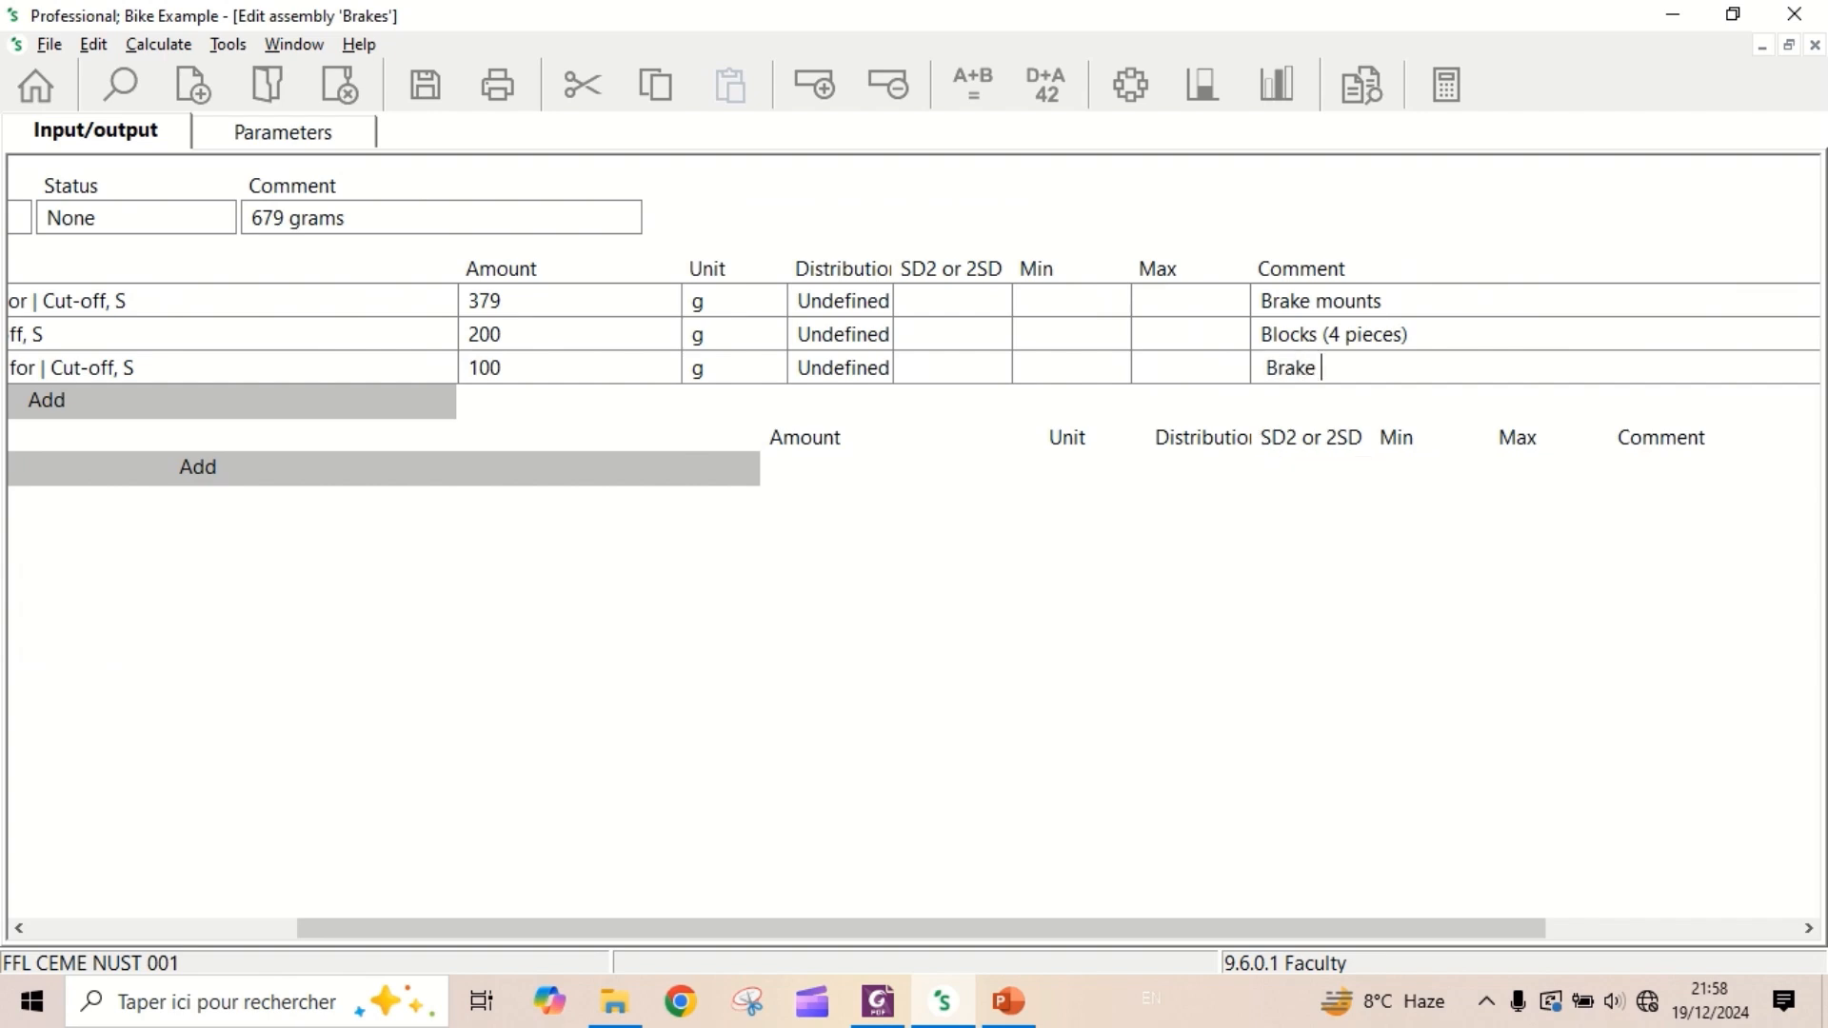
type("cables")
- Add the process "Wire drawing, steel {GLO}| market for | Cut-off, S", filtering the list on "wire"
left_click_drag(832, 928, 551, 927)
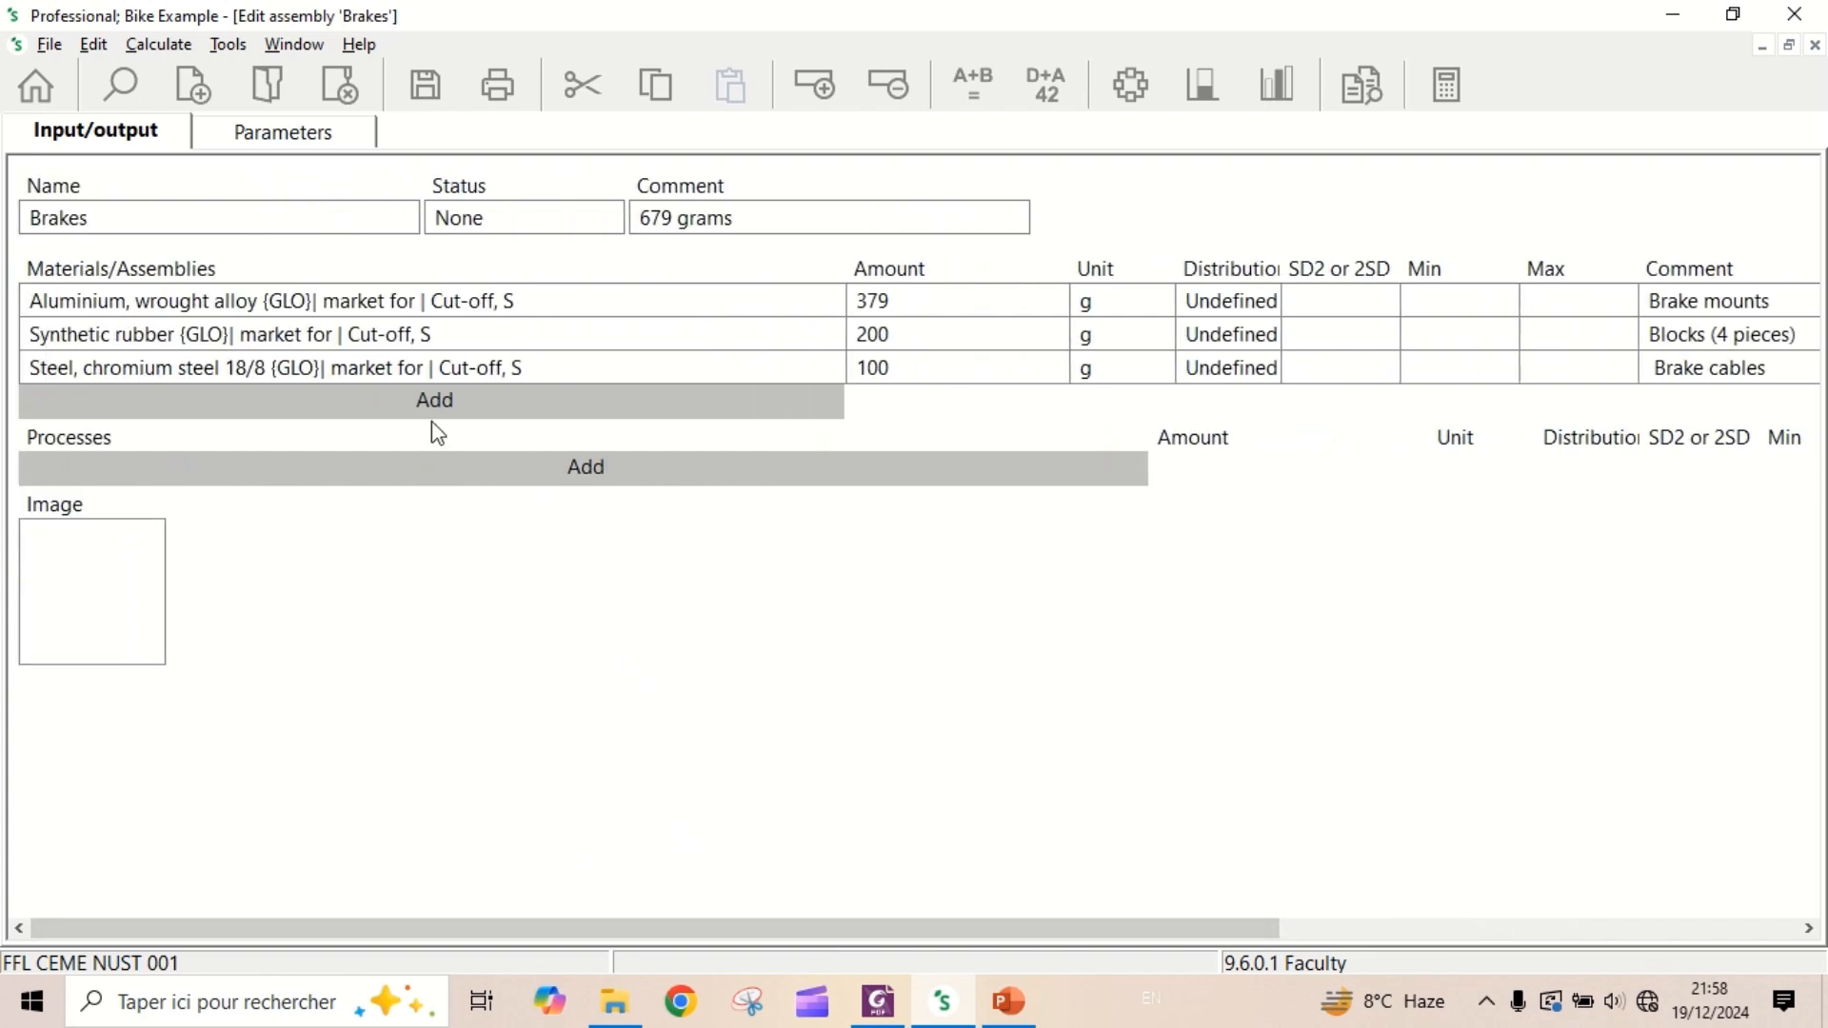
left_click(514, 467)
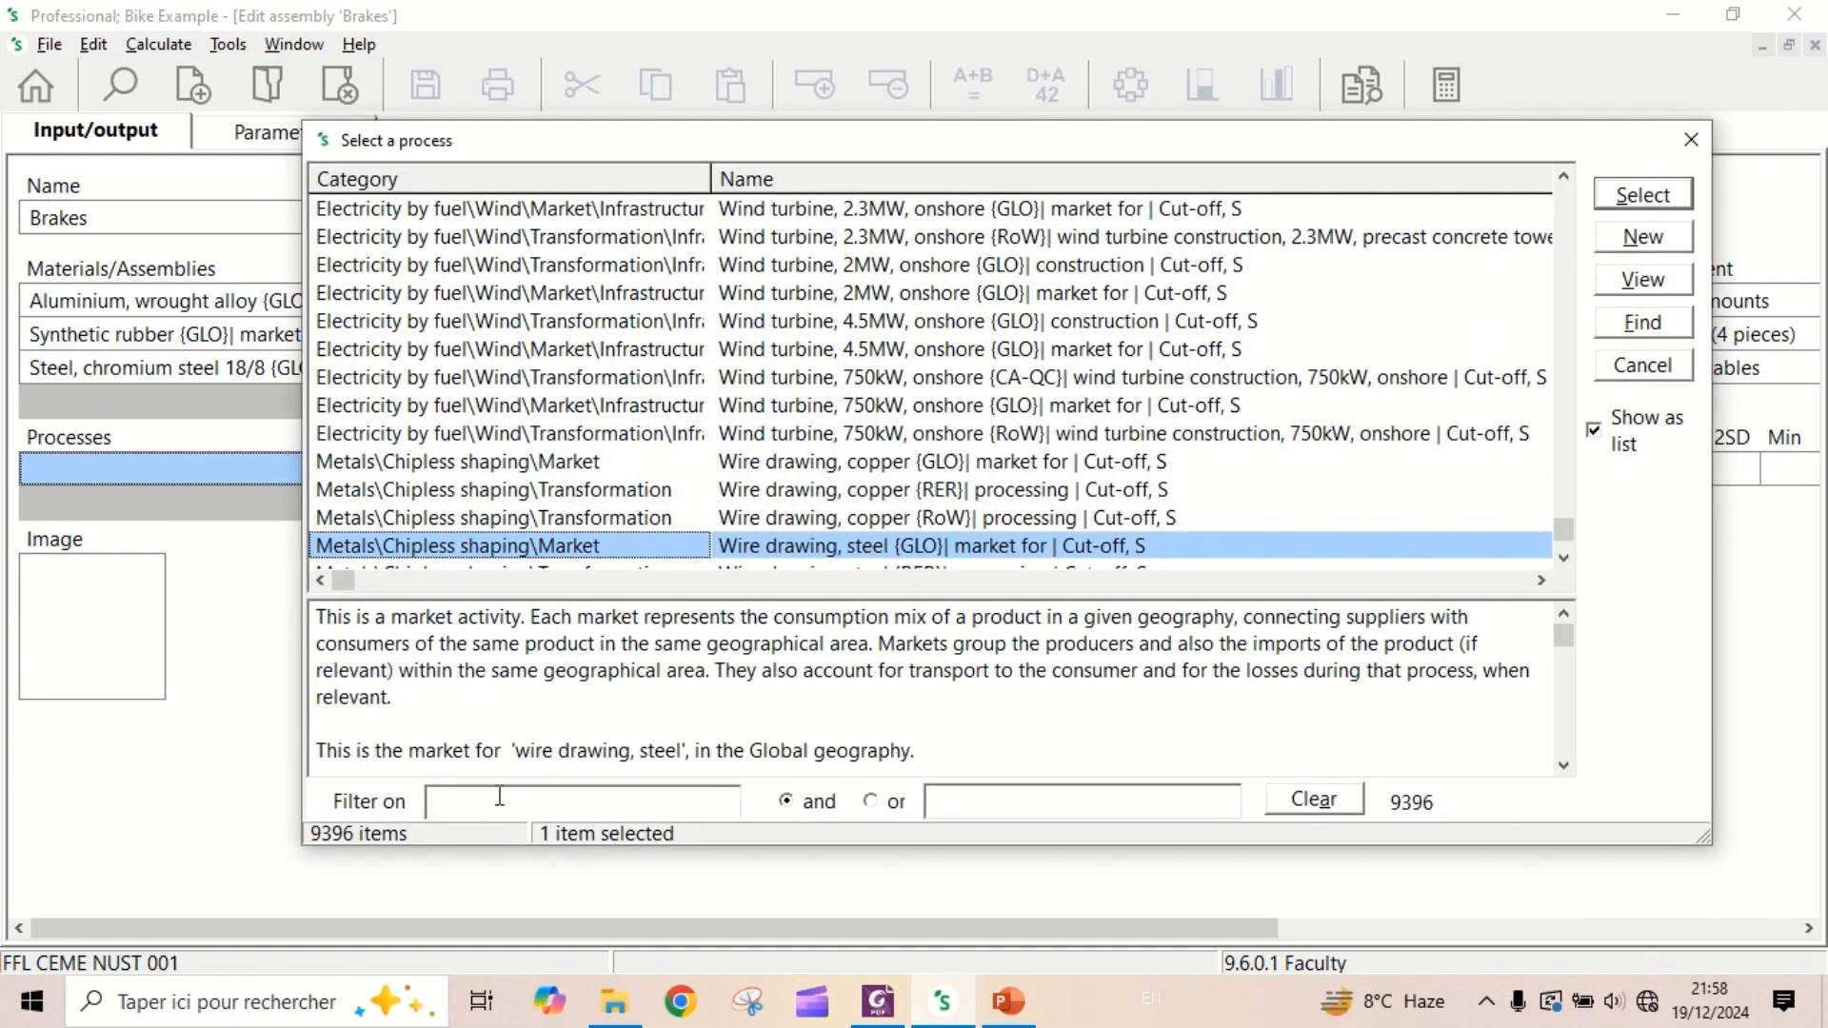
left_click(499, 798)
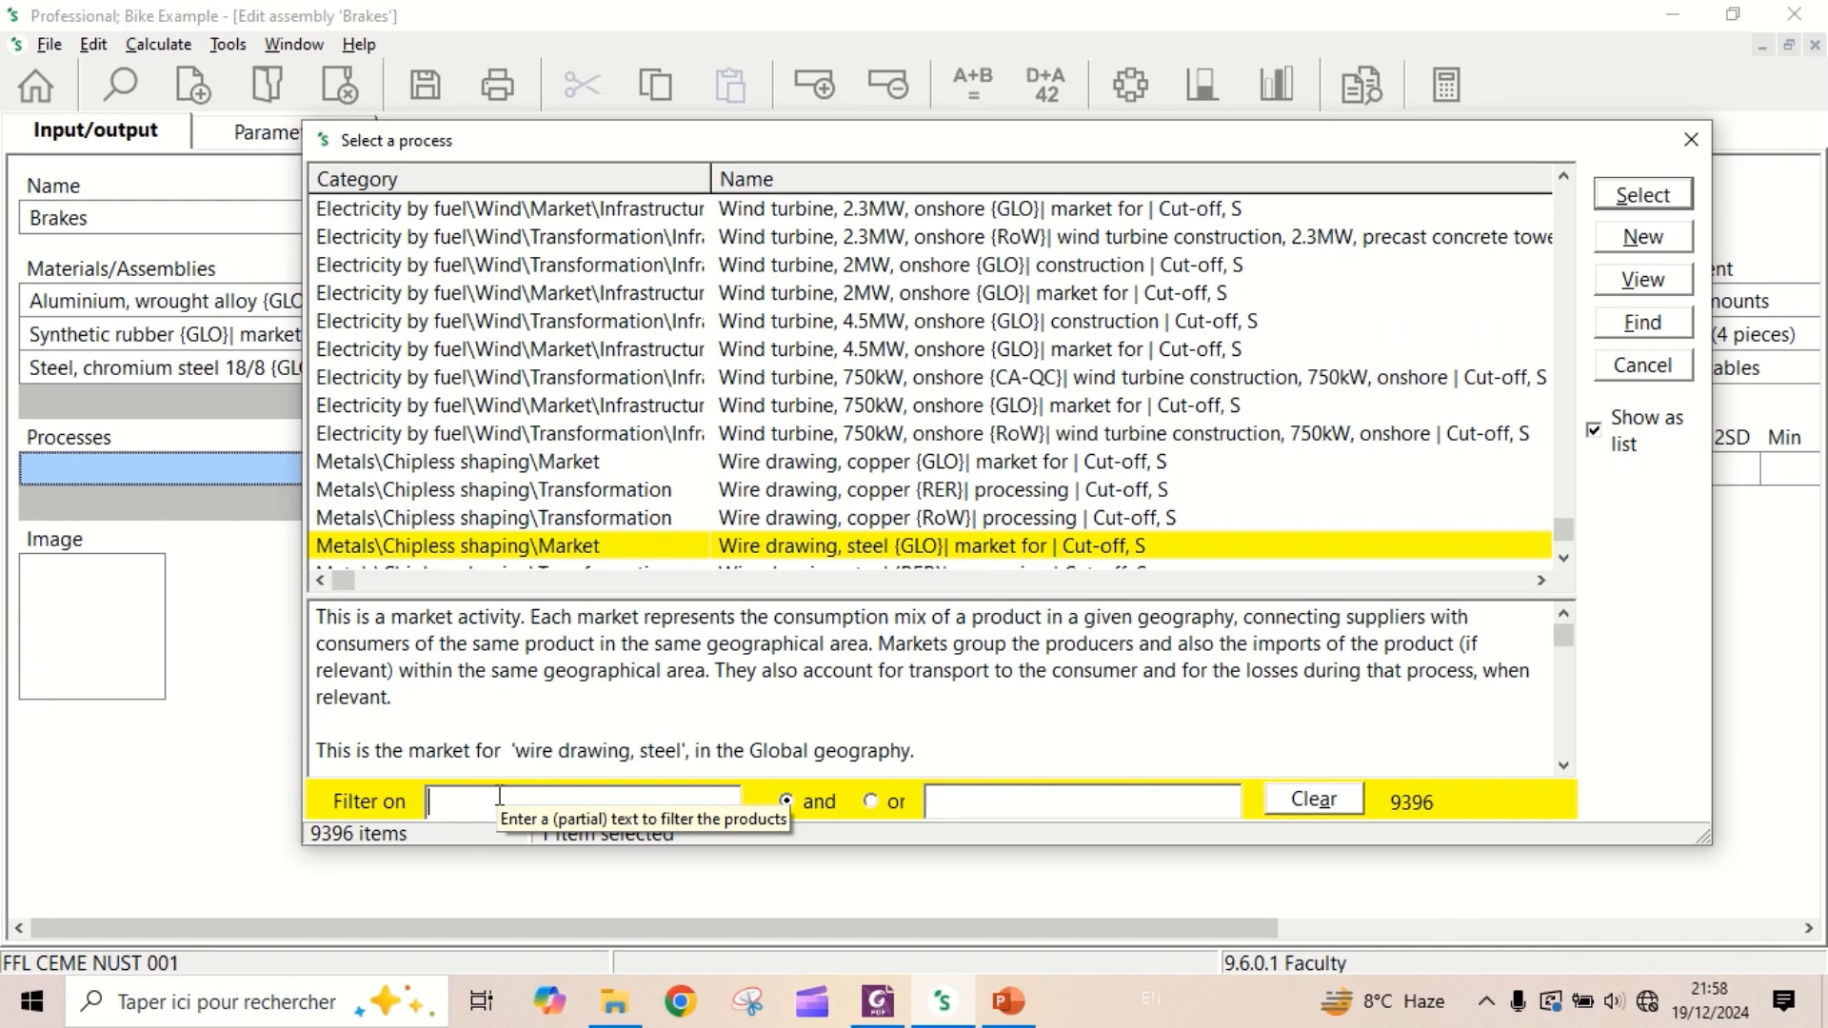
type("wire")
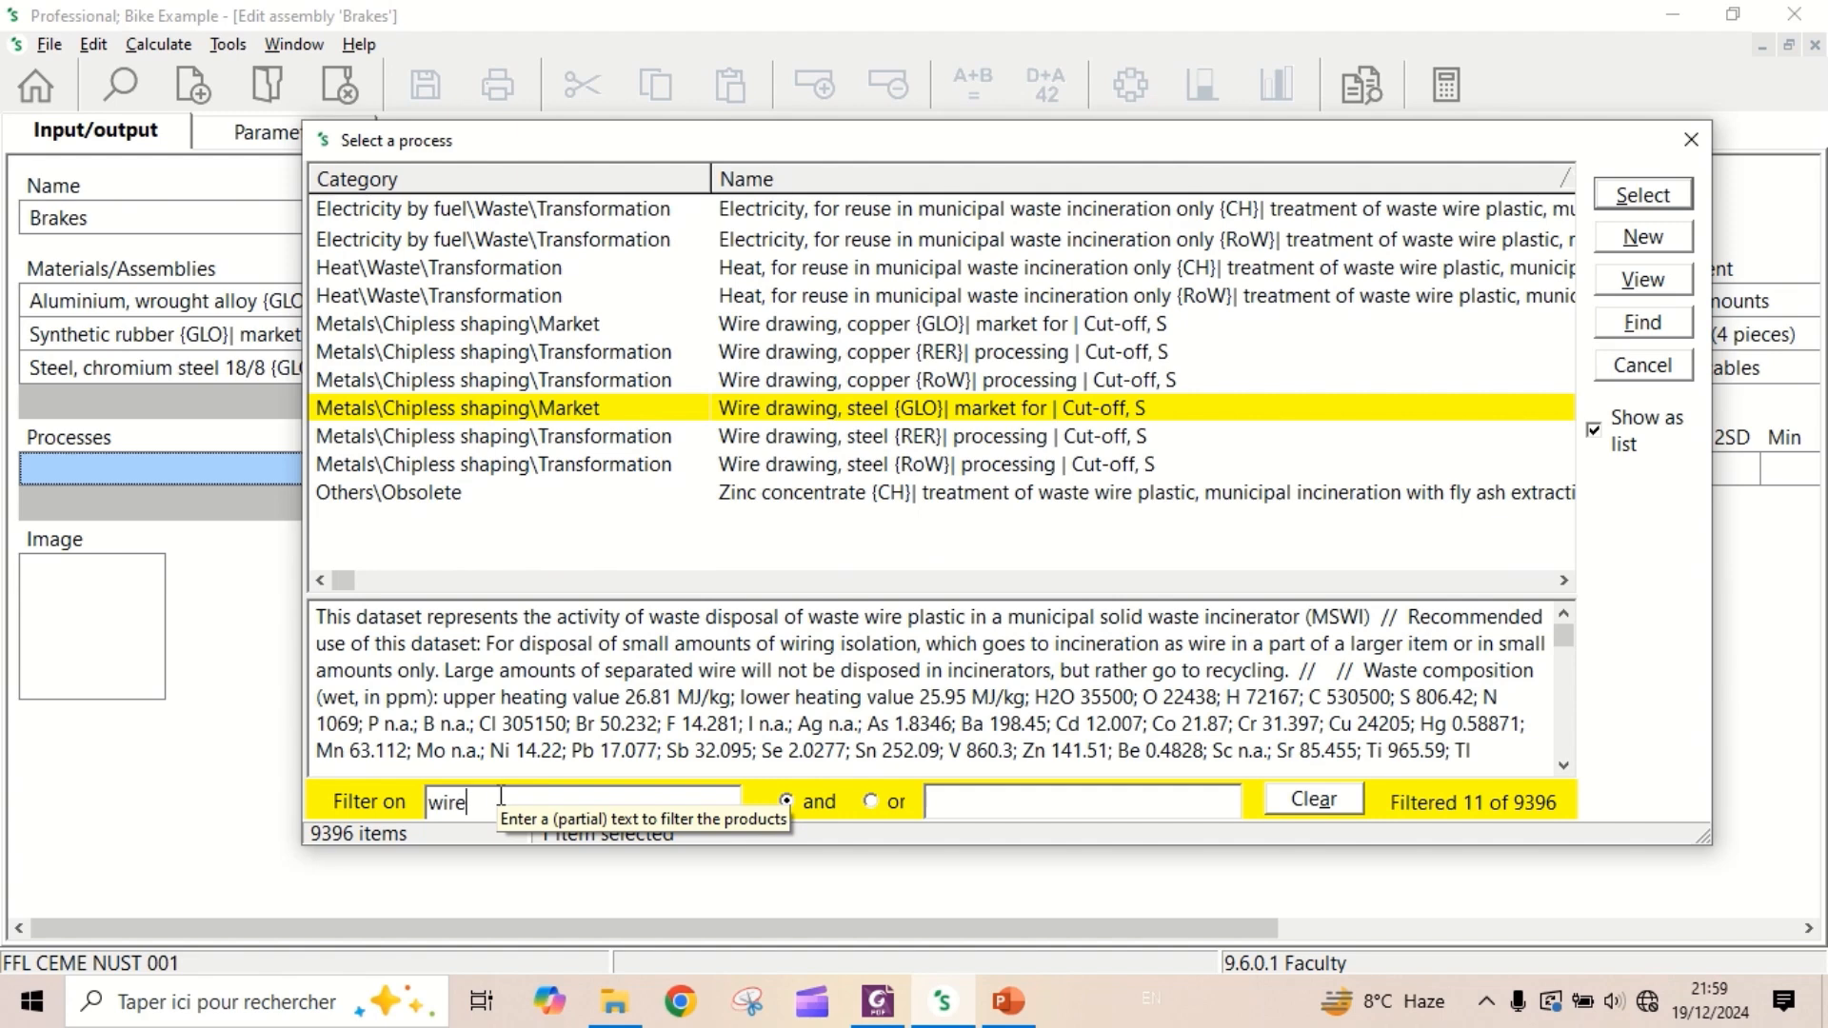
double_click(893, 408)
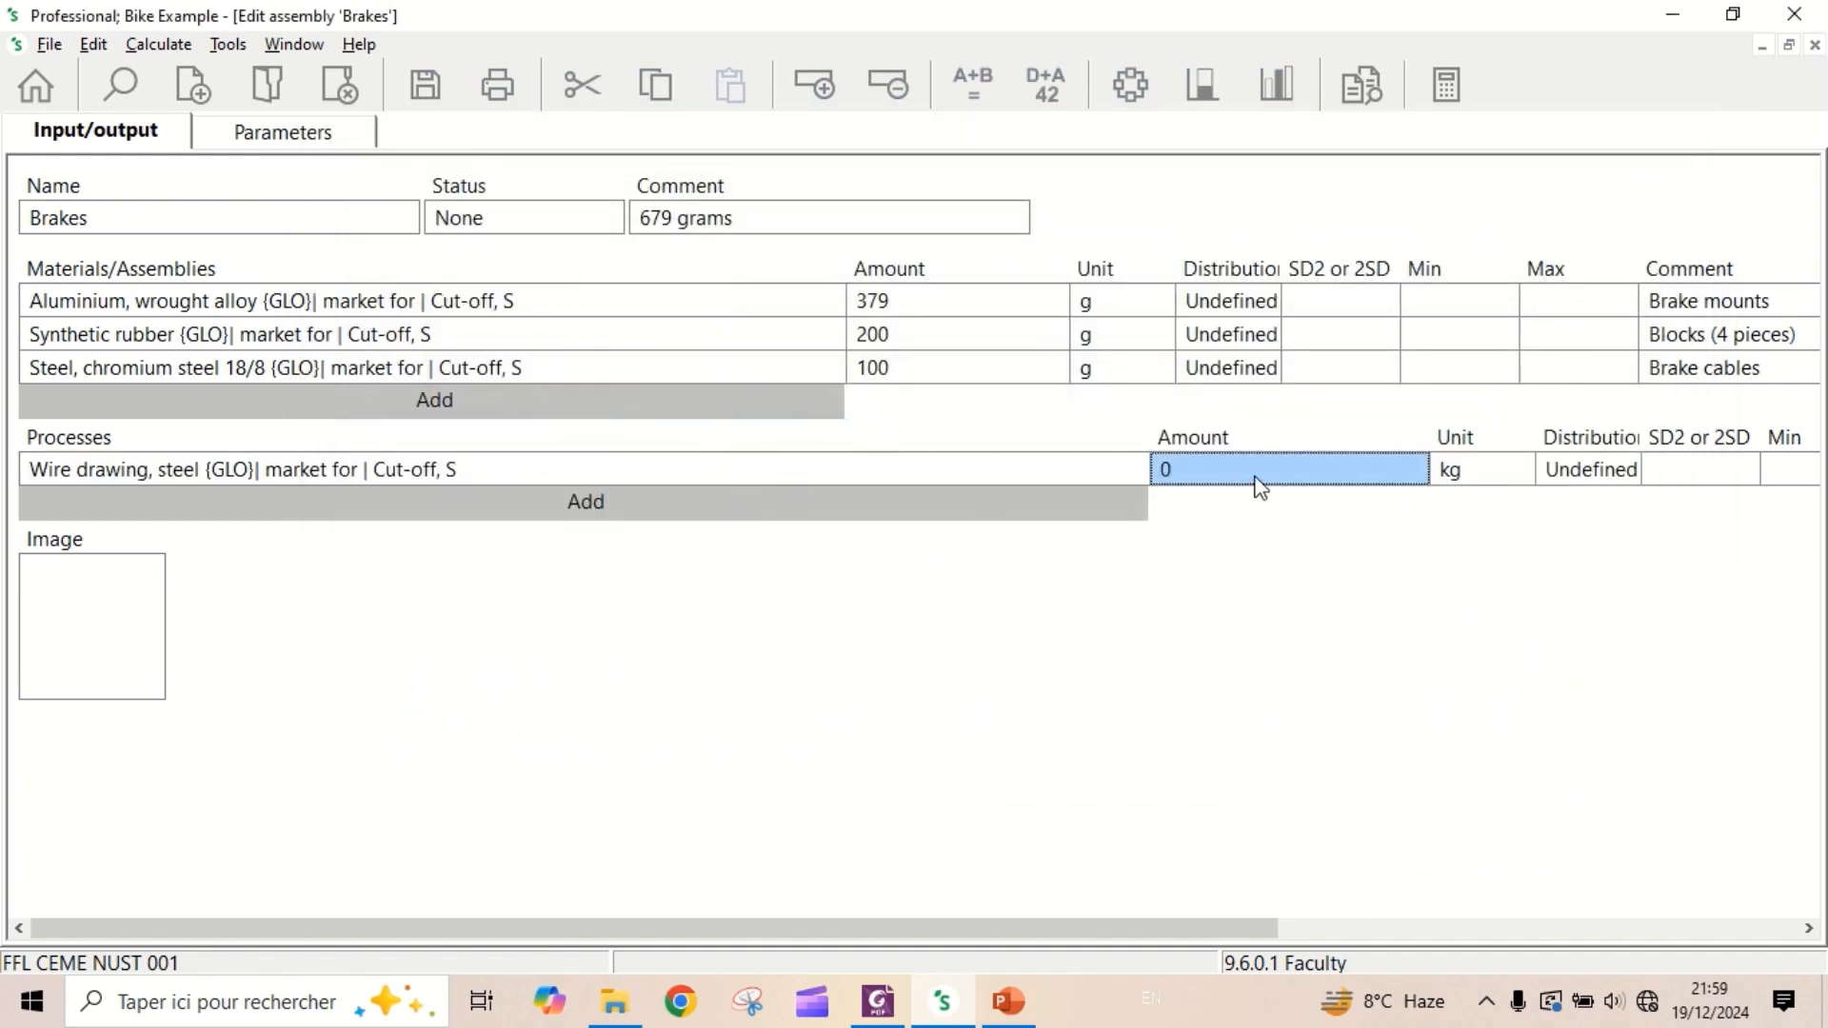
- Set the steel wire drawing process's amount to 100 and its unit to g
type("100")
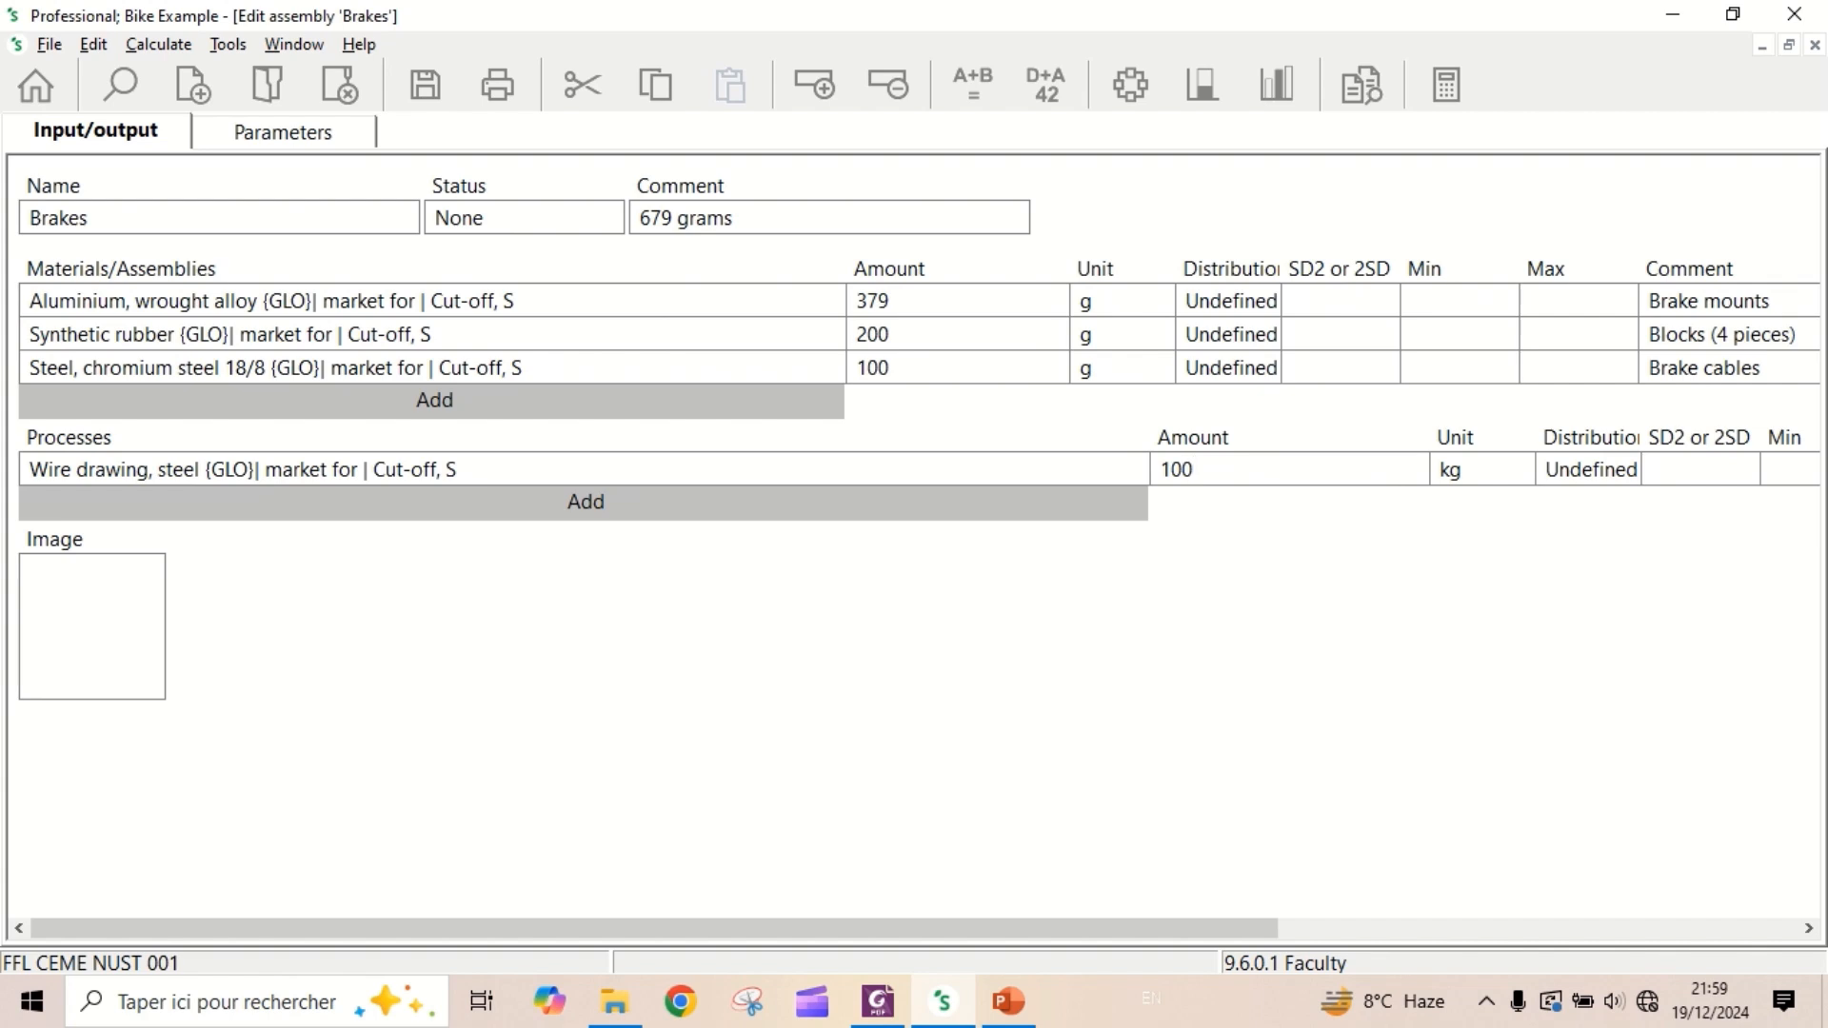
left_click(1522, 475)
left_click(1525, 478)
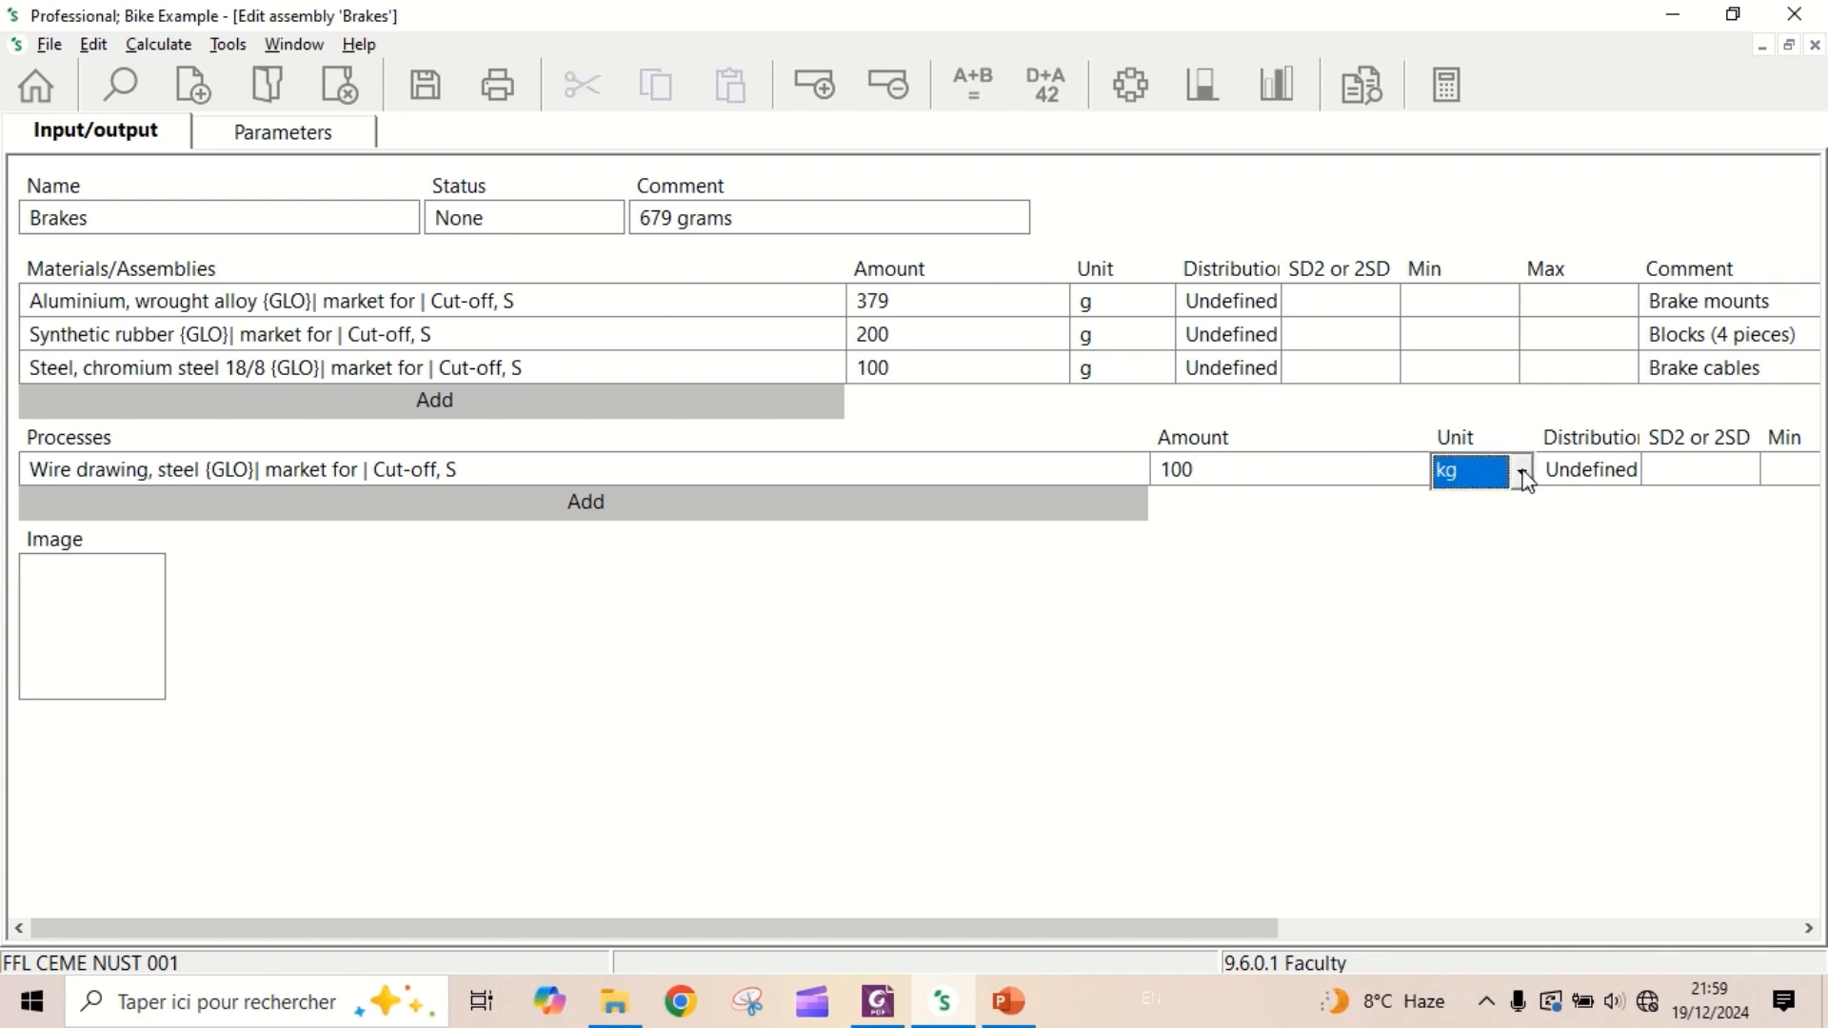
left_click(1524, 478)
scroll(1523, 509, "up", 1)
left_click(1471, 511)
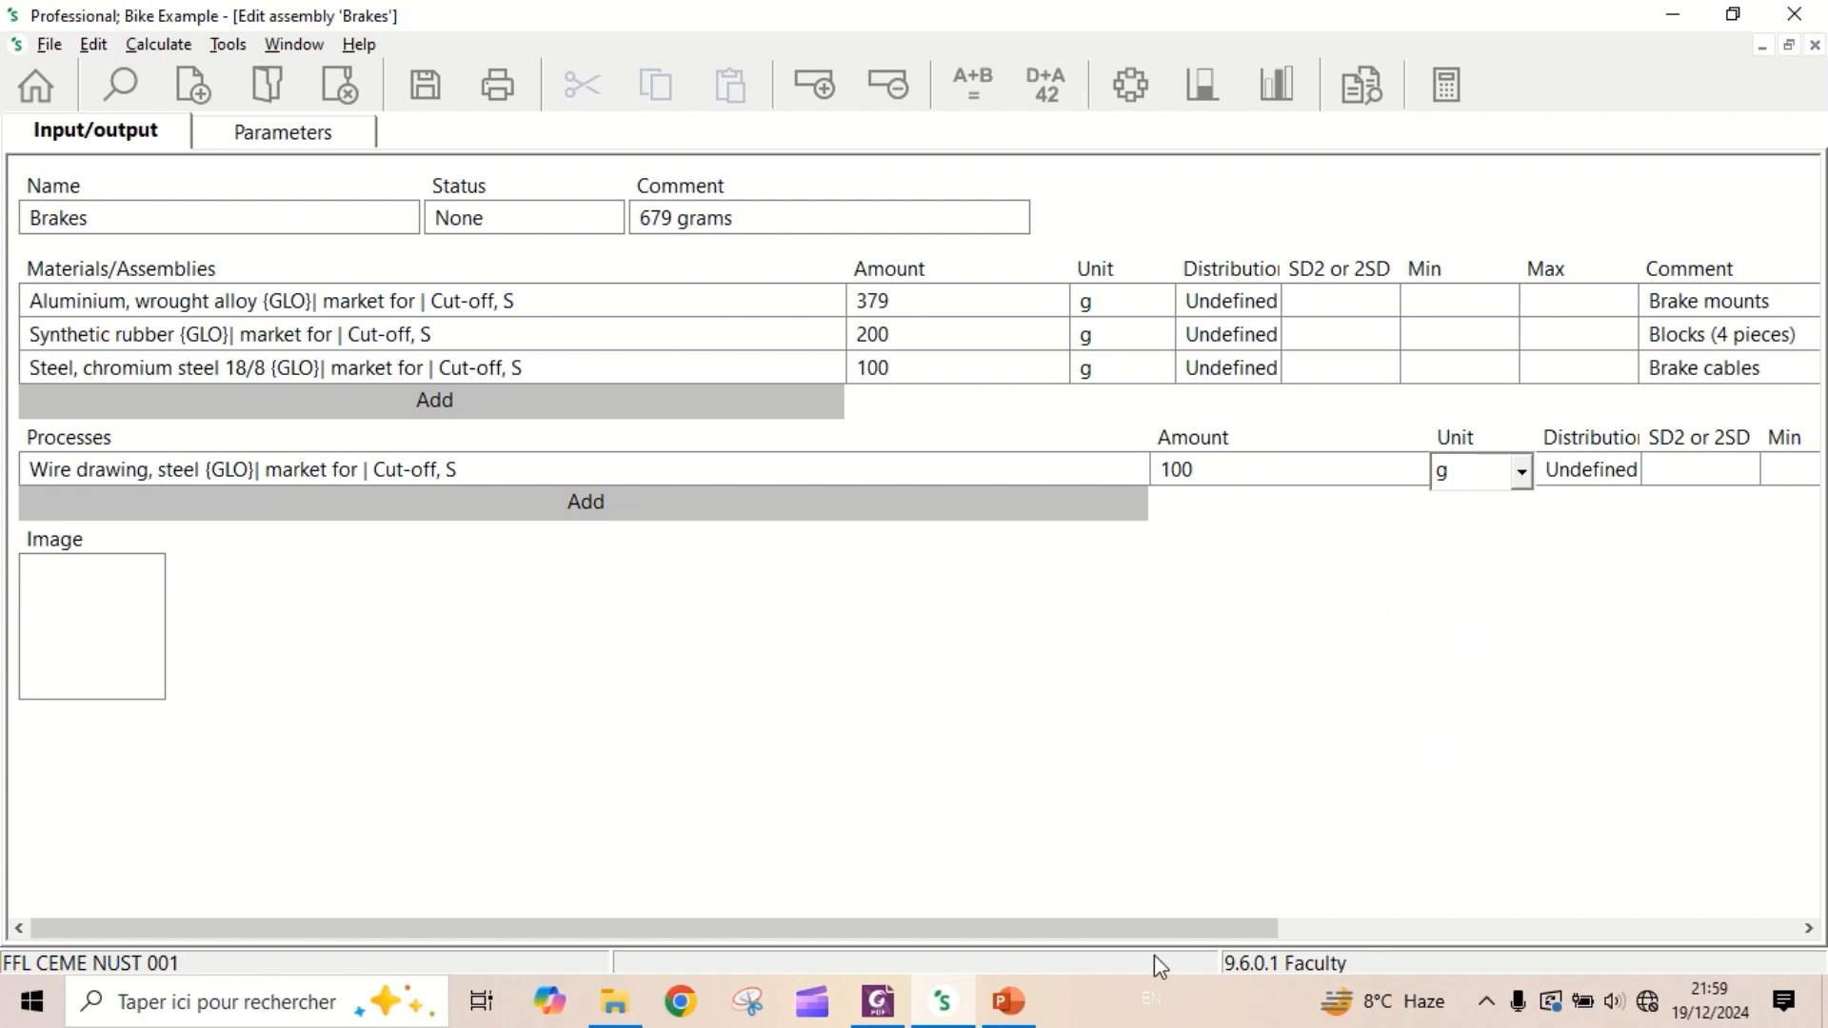
- Enter the comment "For shaping brake cables" for the steel wire drawing process
left_click_drag(1122, 929, 1633, 930)
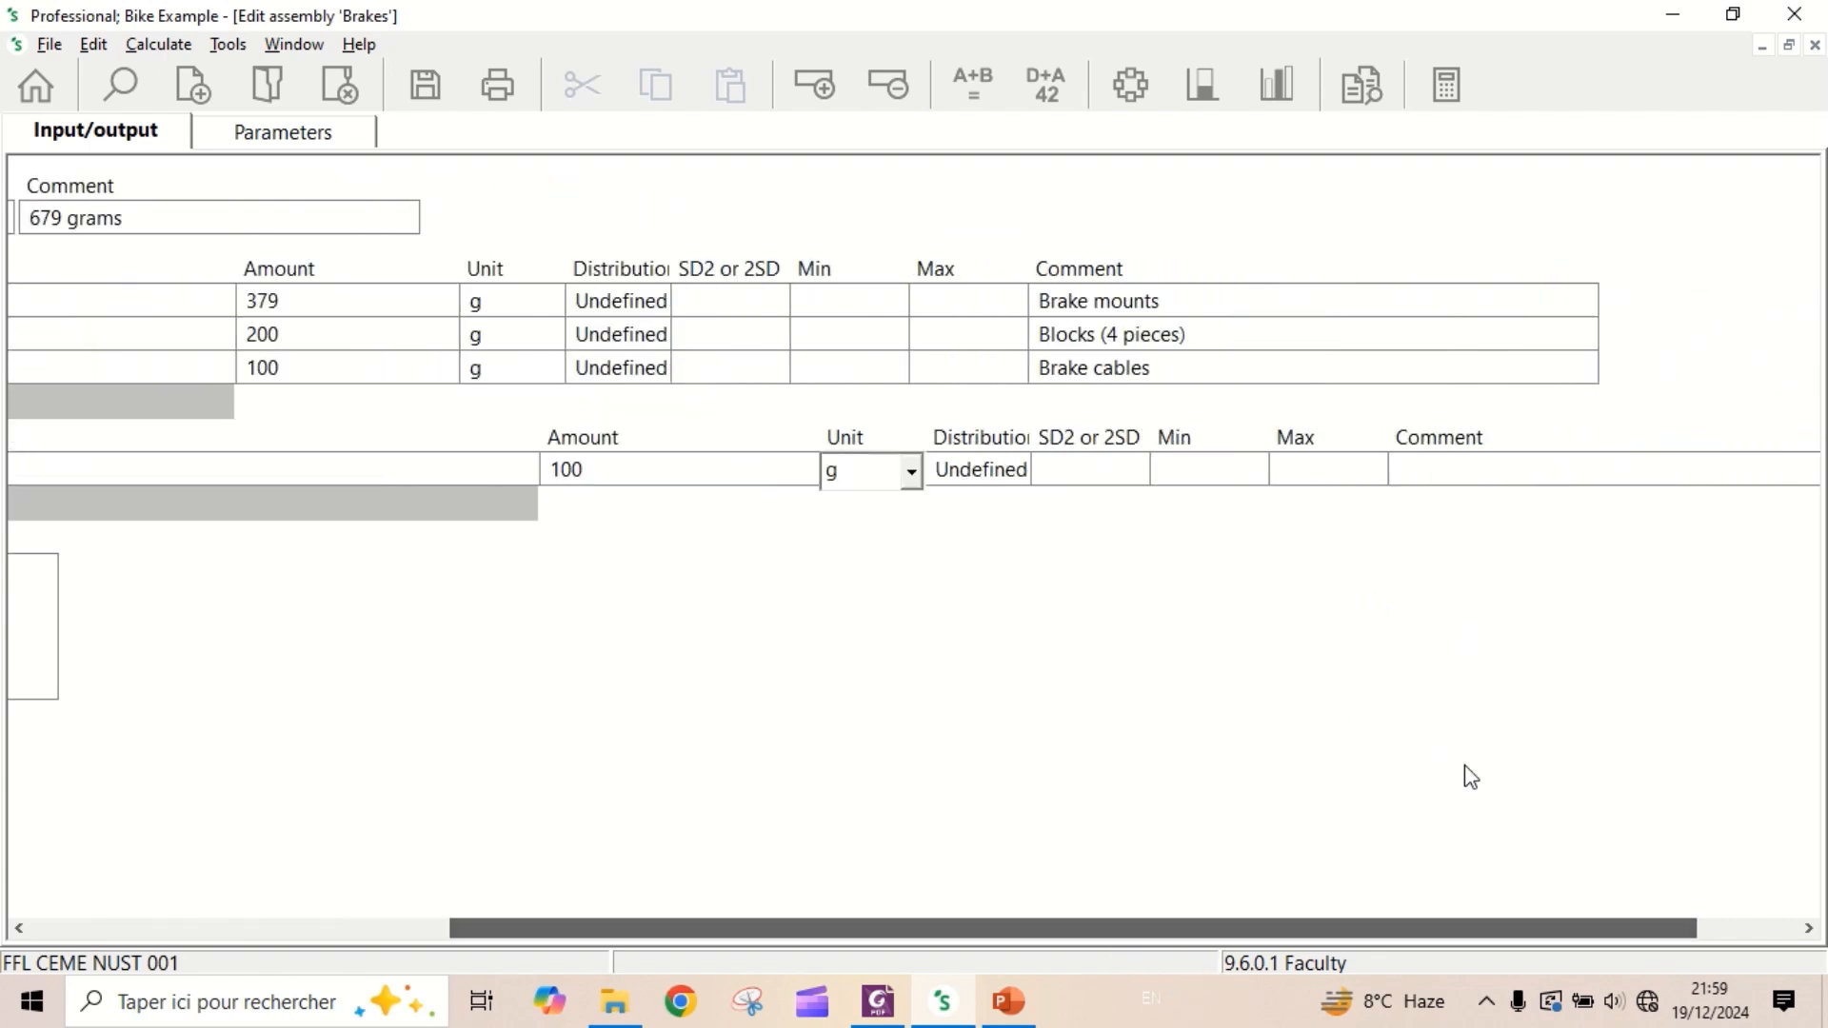
left_click(1449, 471)
type("For shaping brake cables")
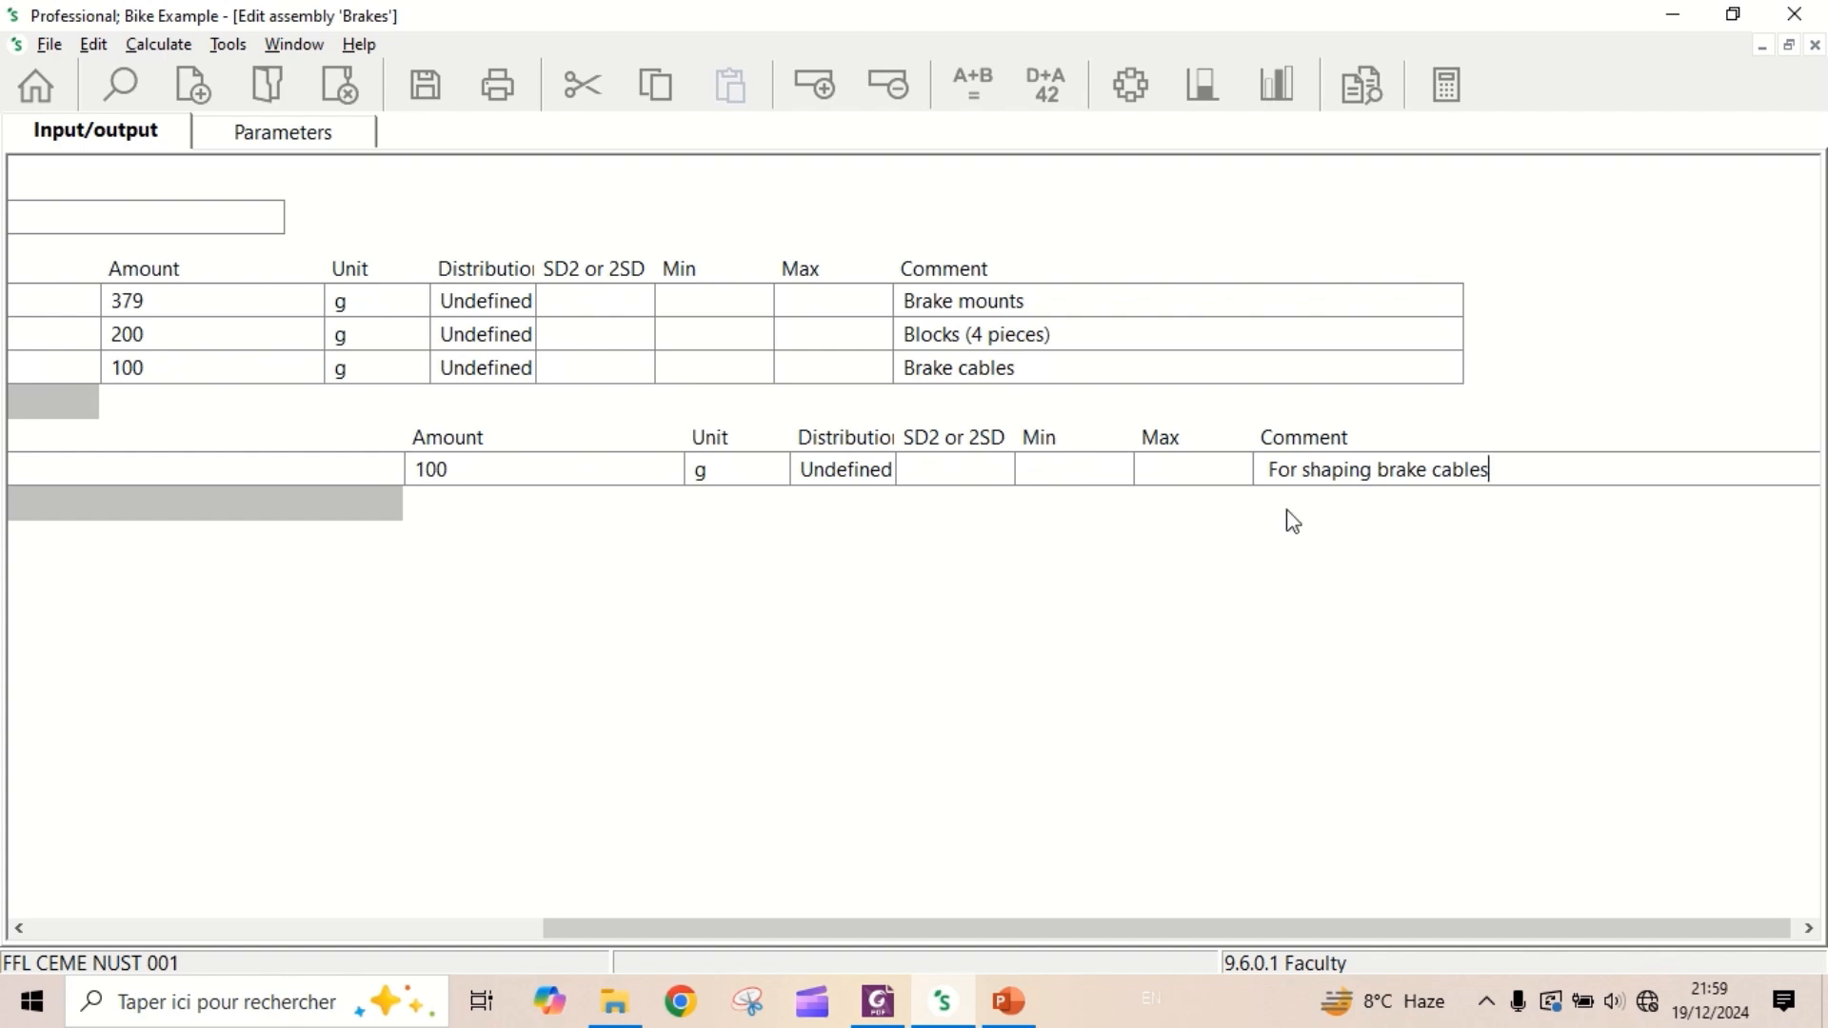
- Save the Brakes assembly and close it
left_click_drag(957, 929, 392, 898)
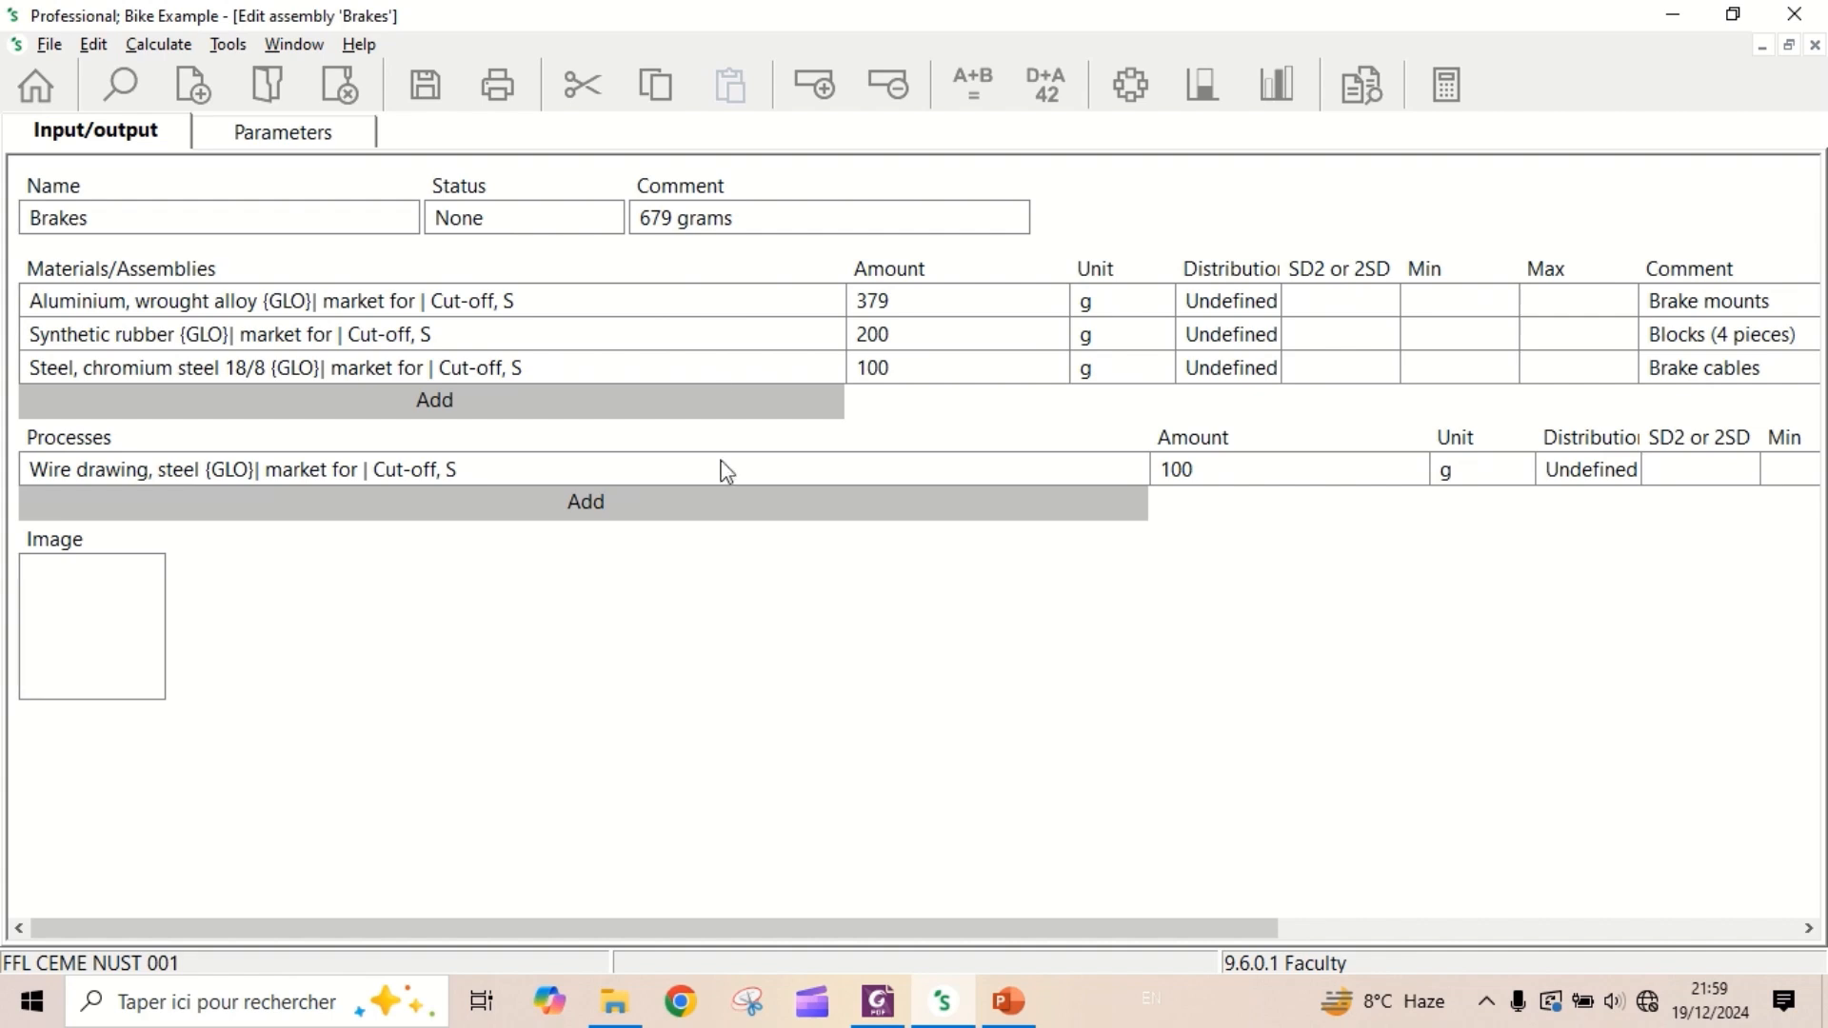
left_click(426, 85)
left_click(1814, 45)
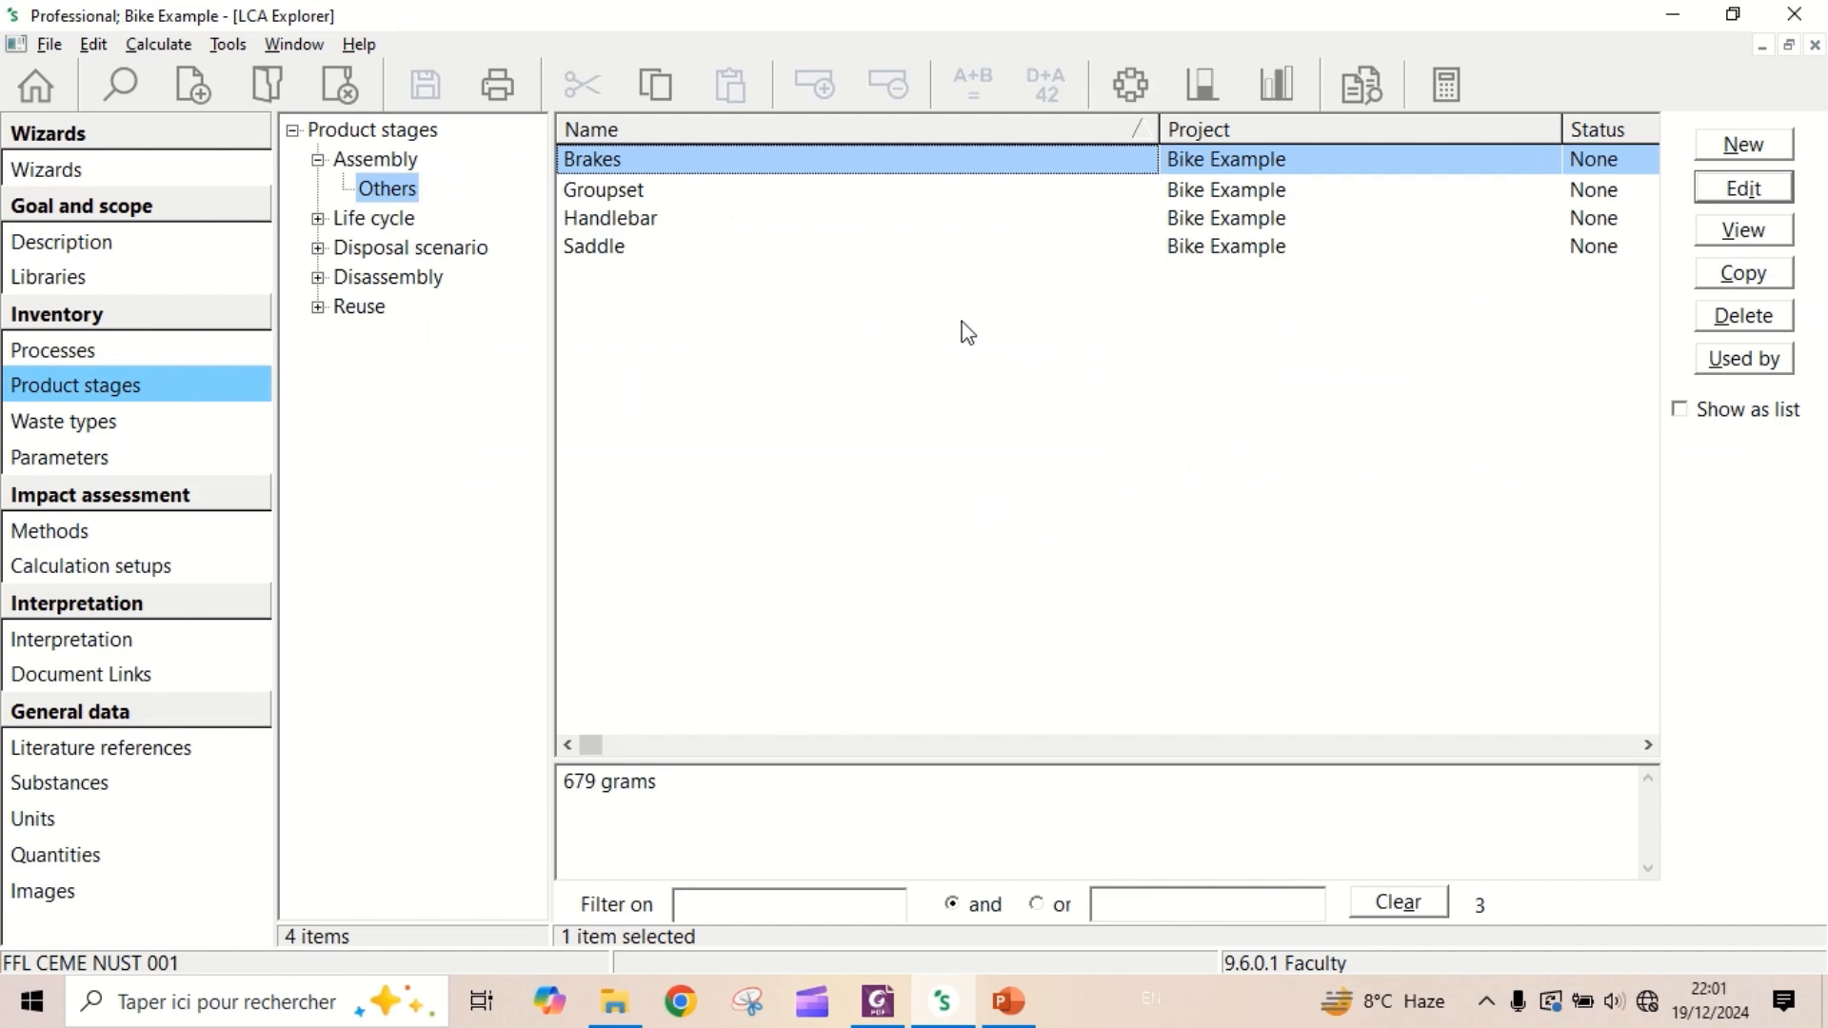
- Create a new assembly in the Others category and name it "A pair of wheels"
left_click(1757, 147)
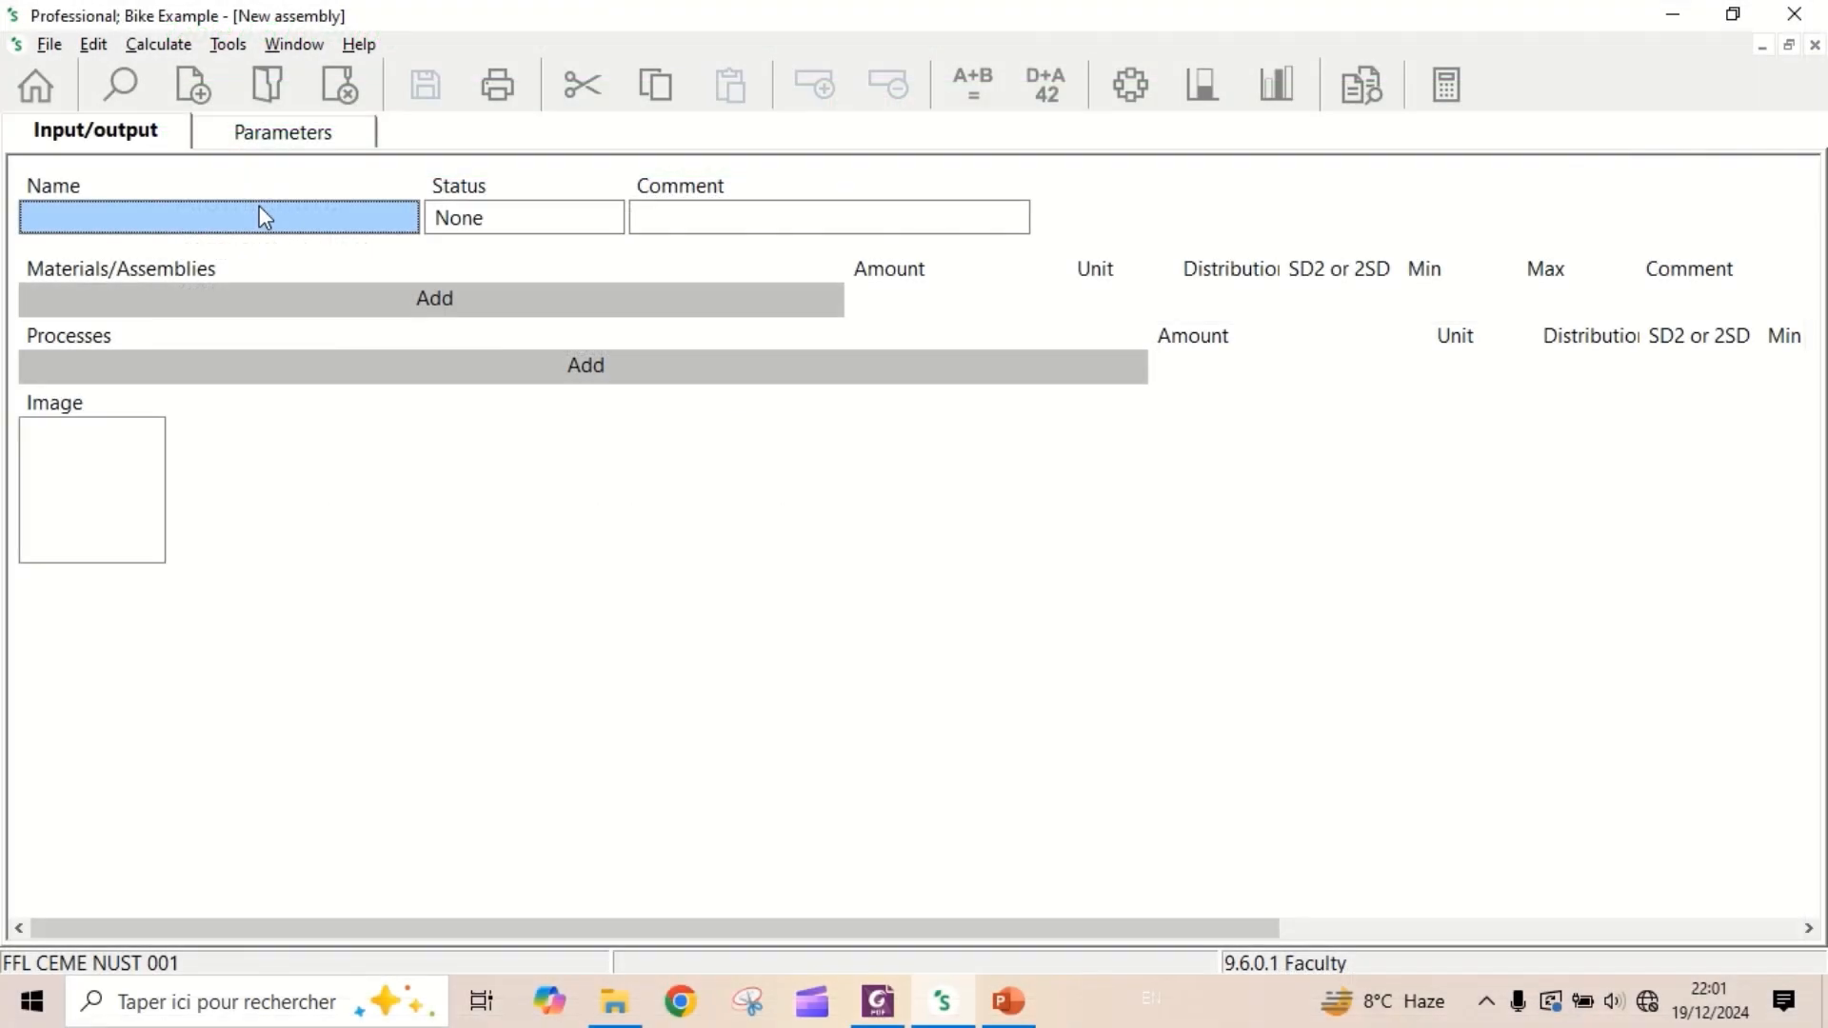
type("a")
key("BackSpace")
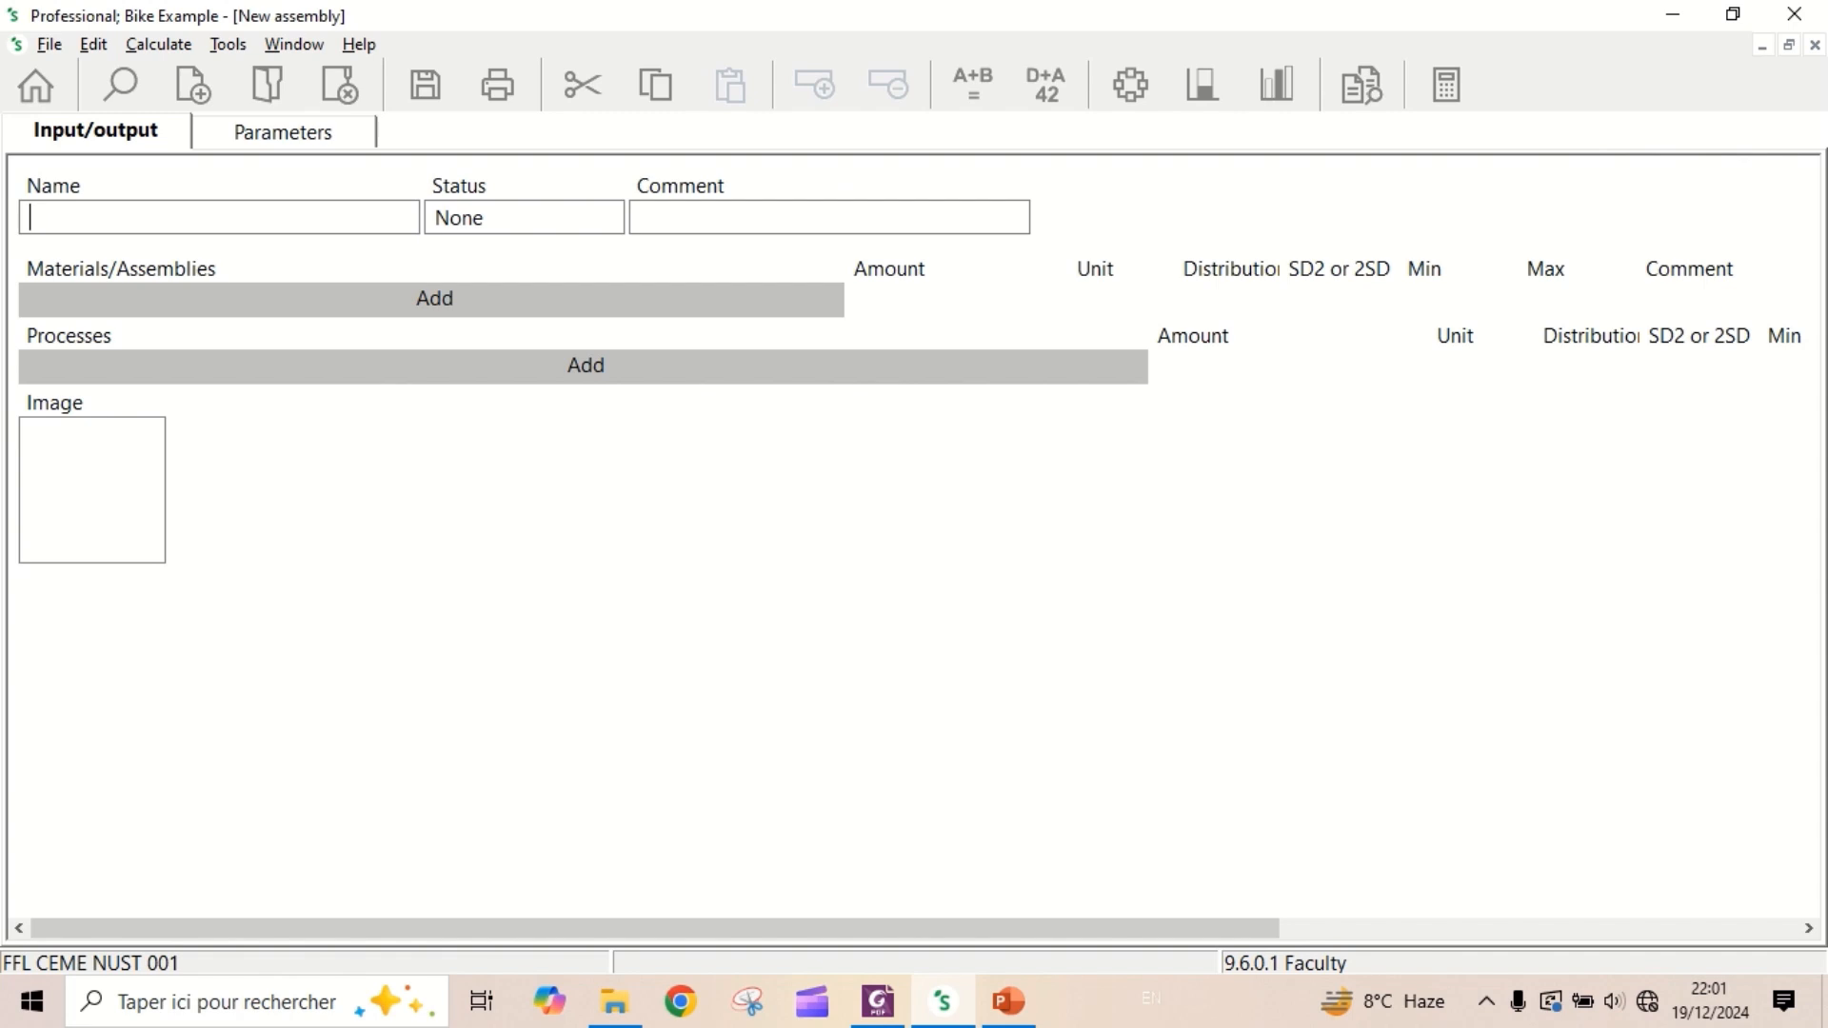
type("A pair of wheels")
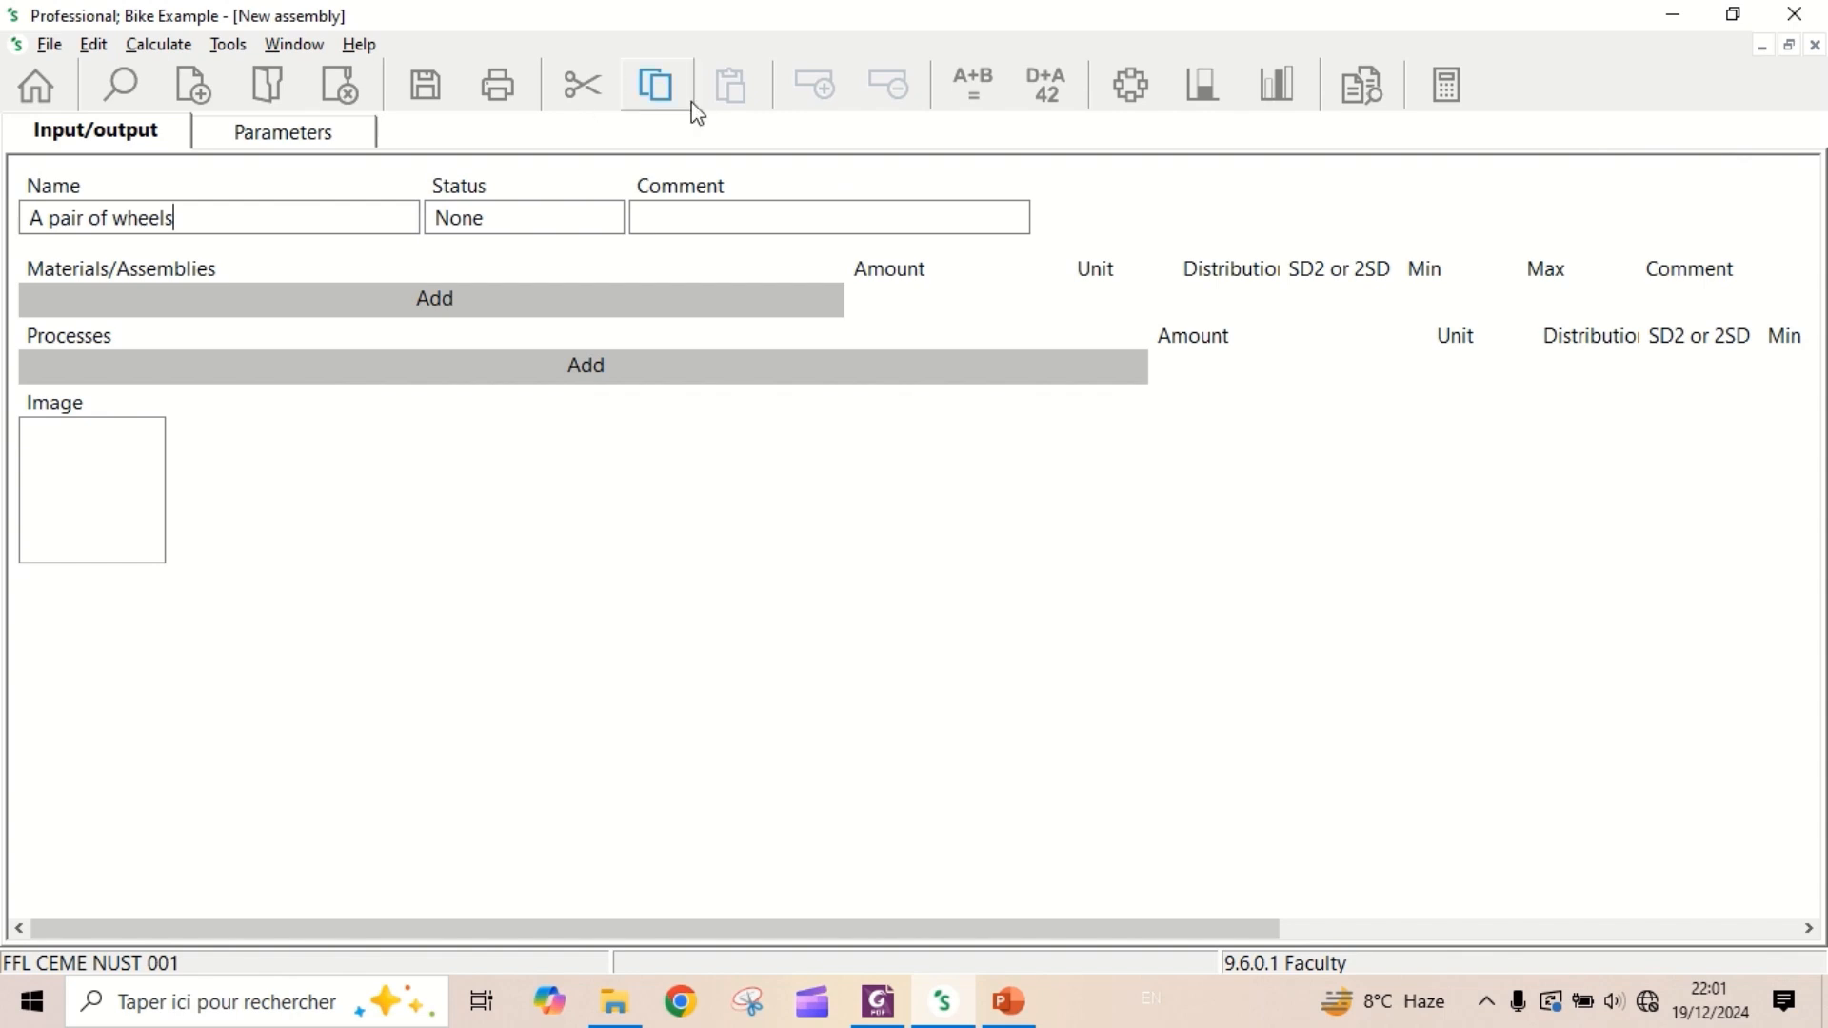
- Enter "Together 2800 grams" as the comment of the wheels assembly
left_click(725, 217)
type("Together 2800 grams")
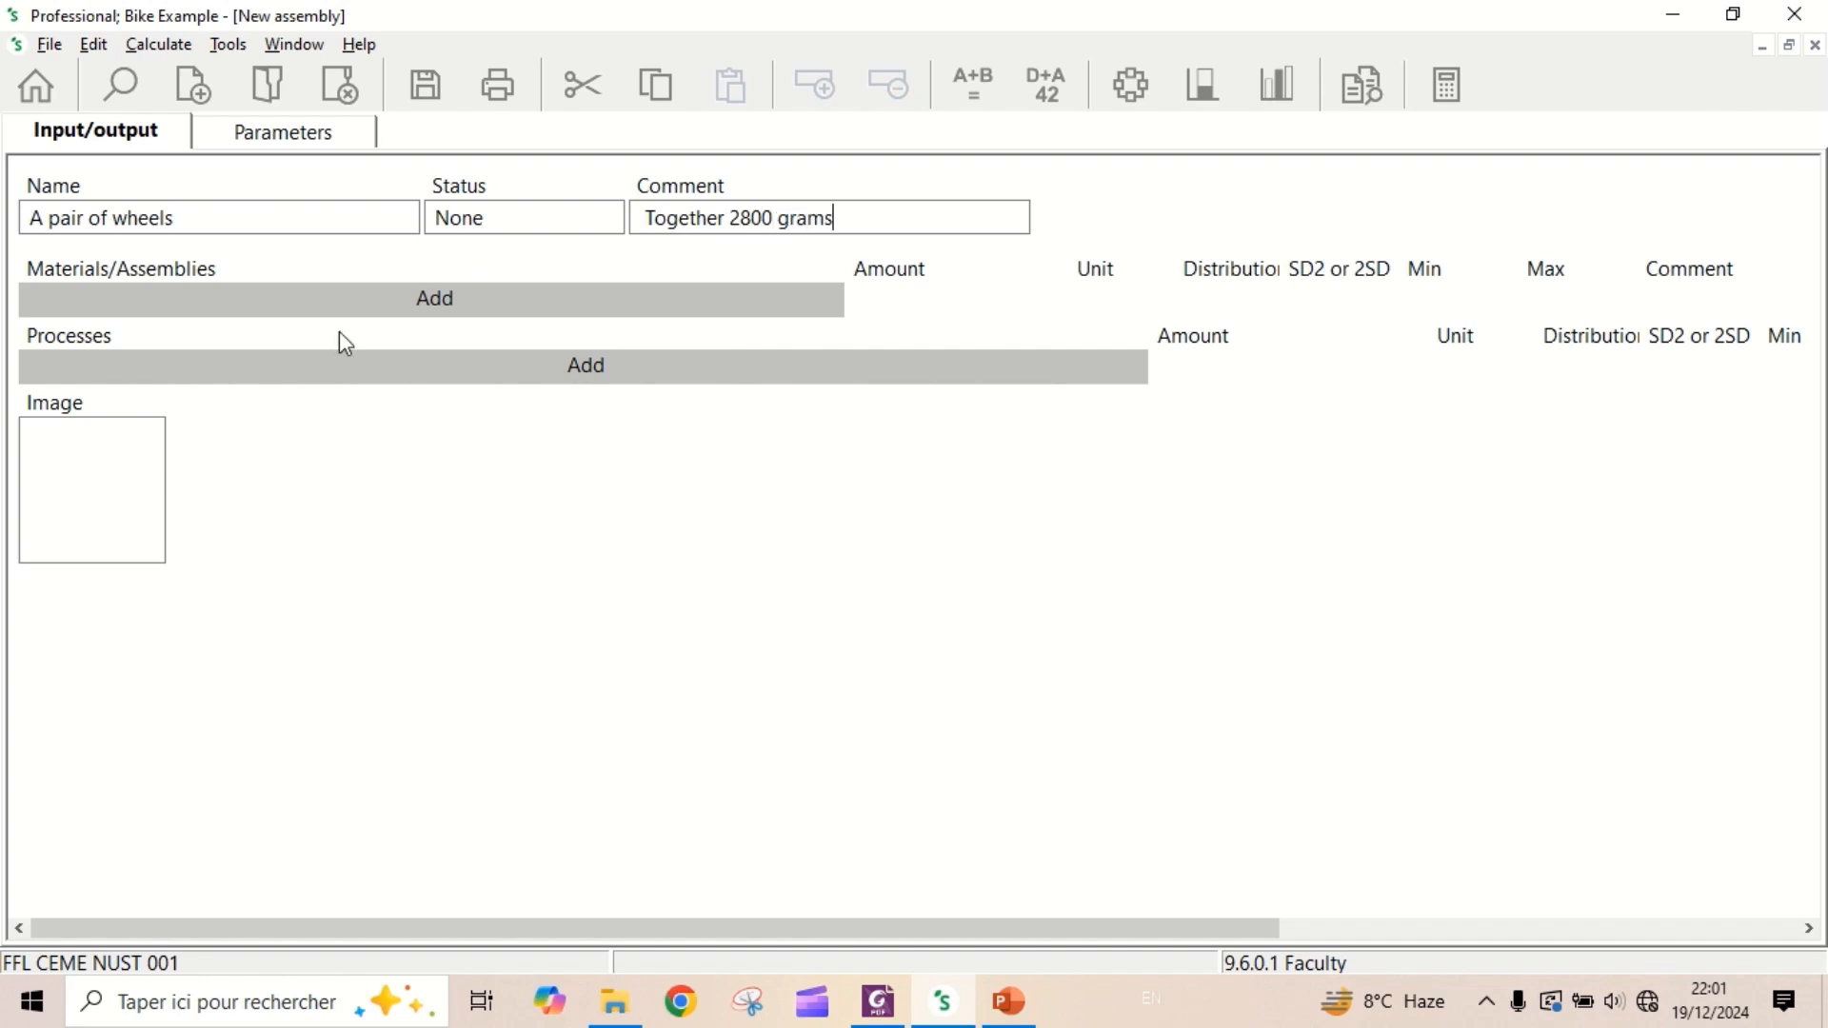
- Add the material "Aluminium, wrought alloy {GLO}| market for | Cut-off, S", filtering the list on "aluminium" and "wrought"
left_click(390, 302)
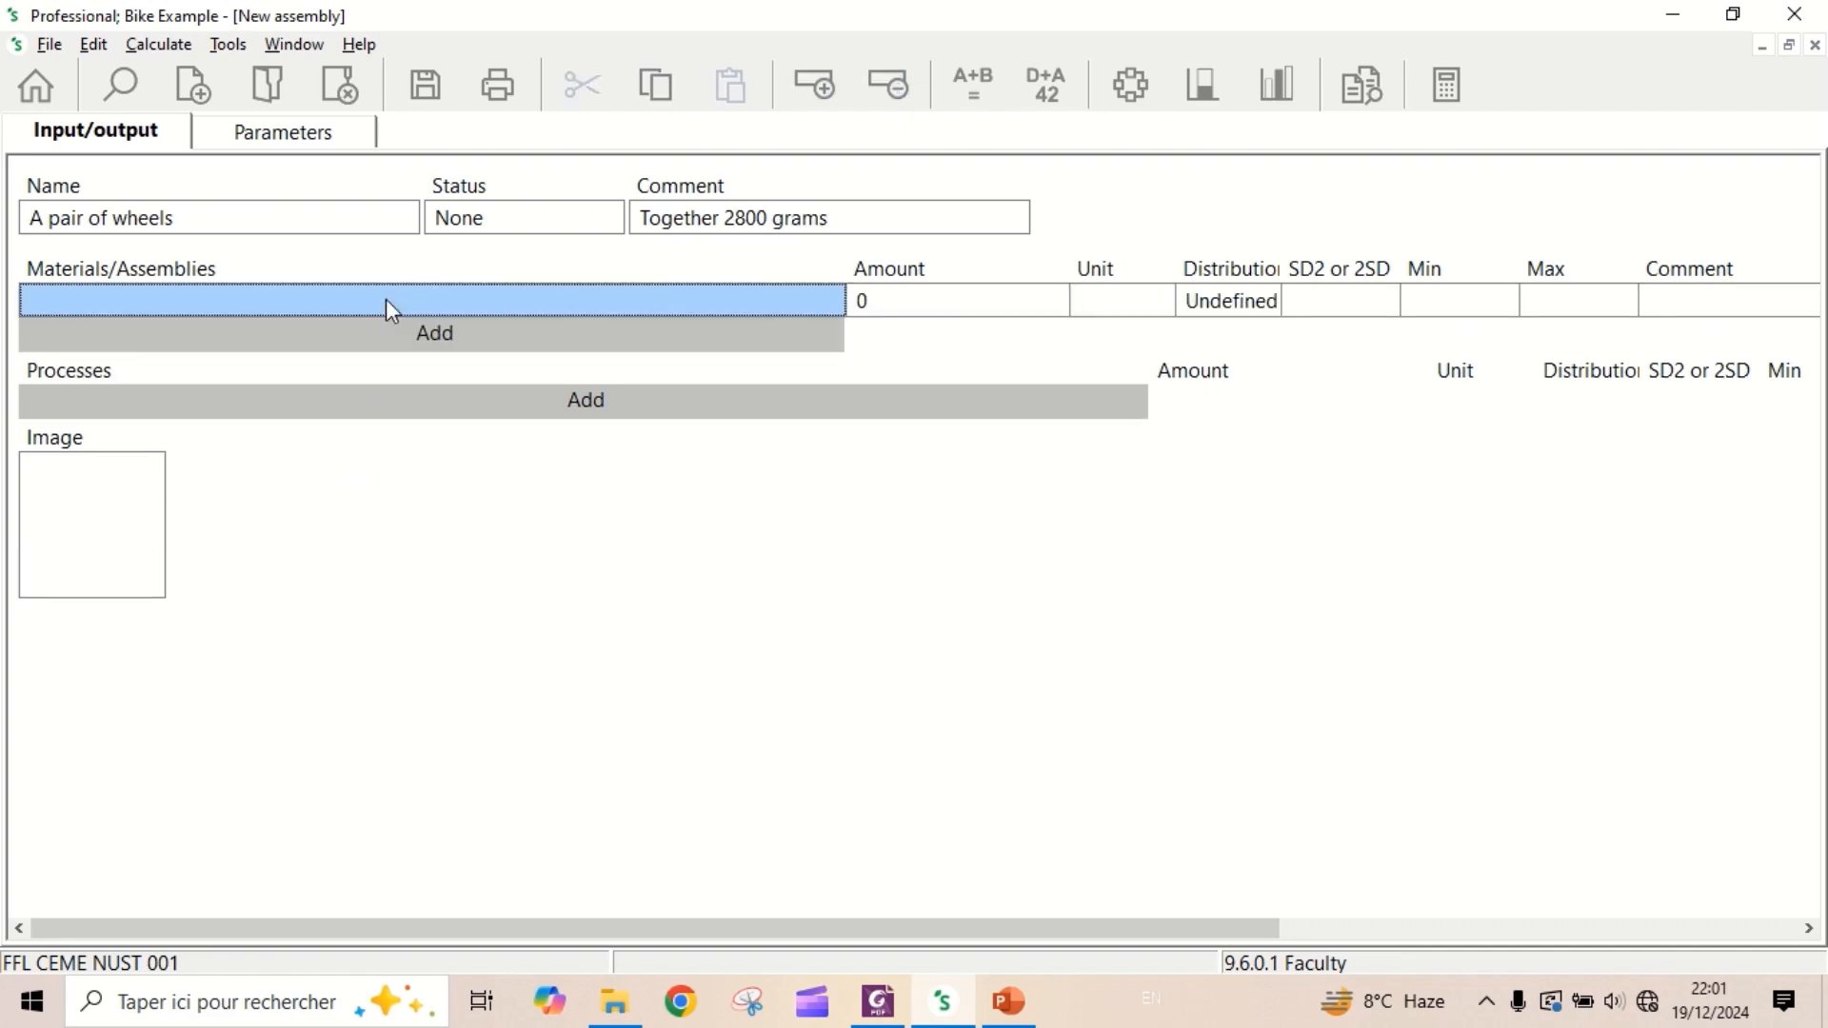
left_click(557, 798)
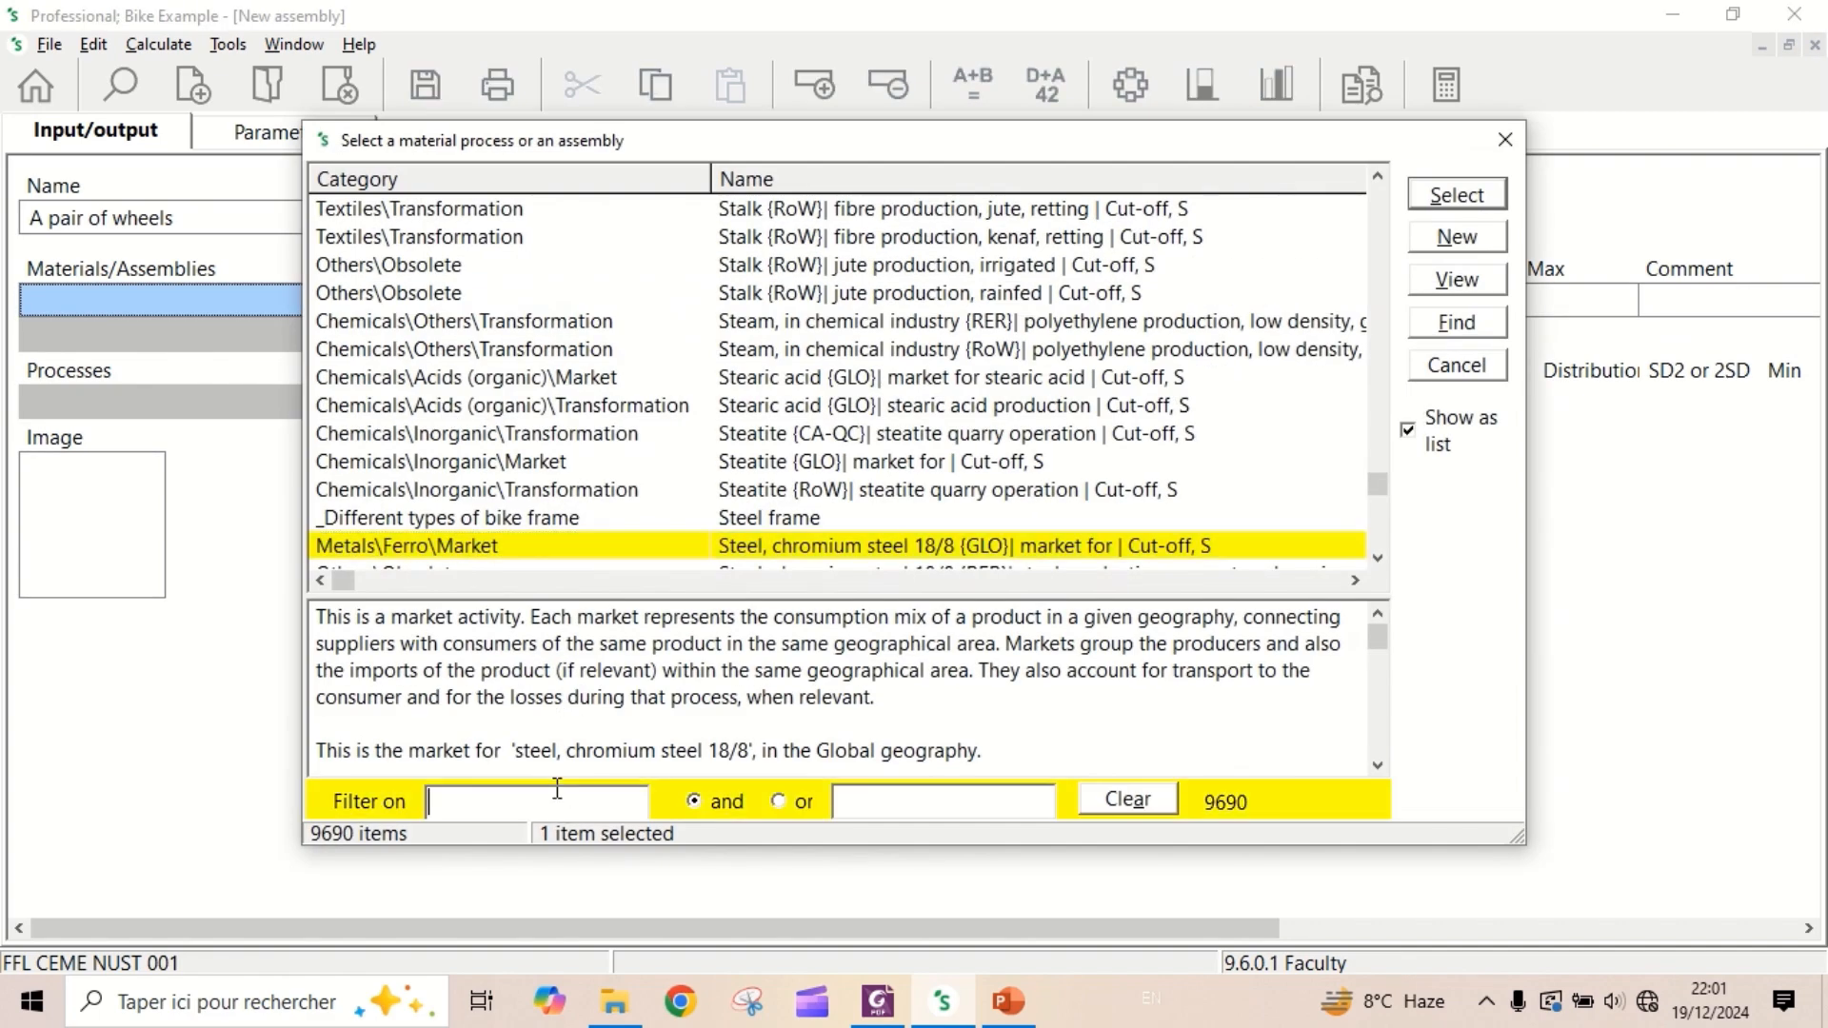
type("aluminium")
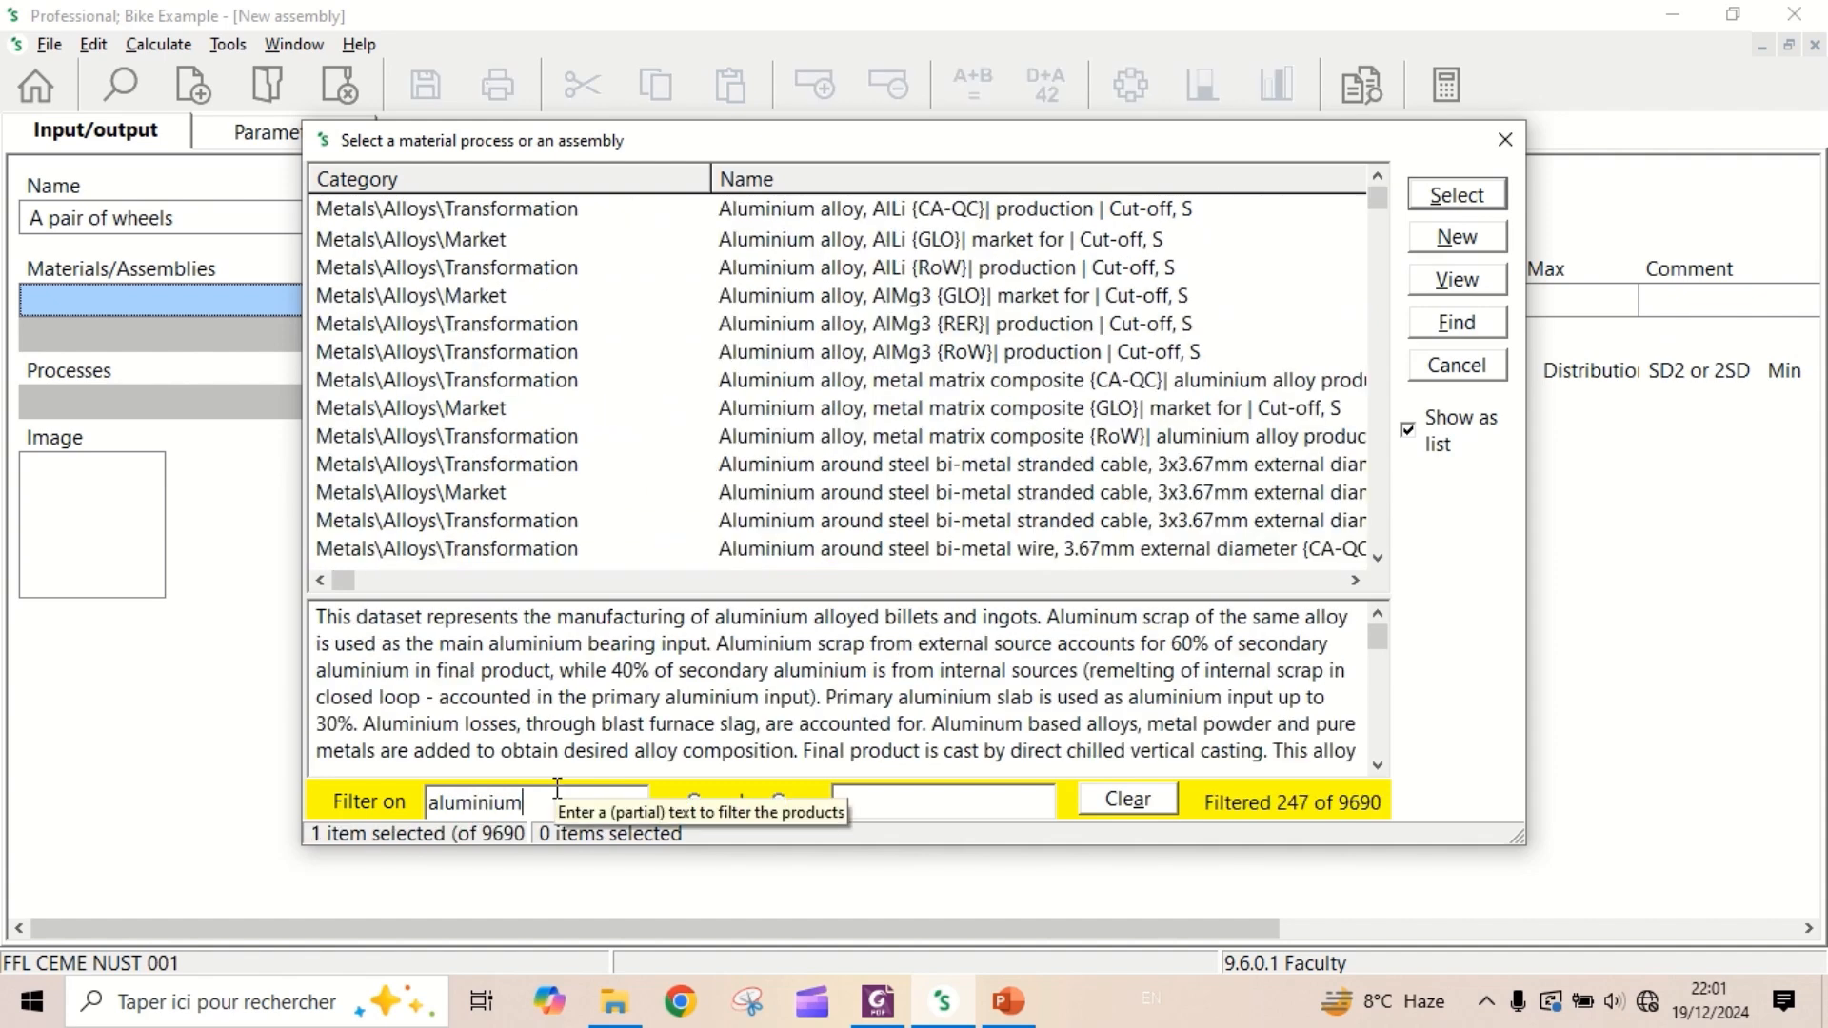
left_click(894, 800)
type("wrought")
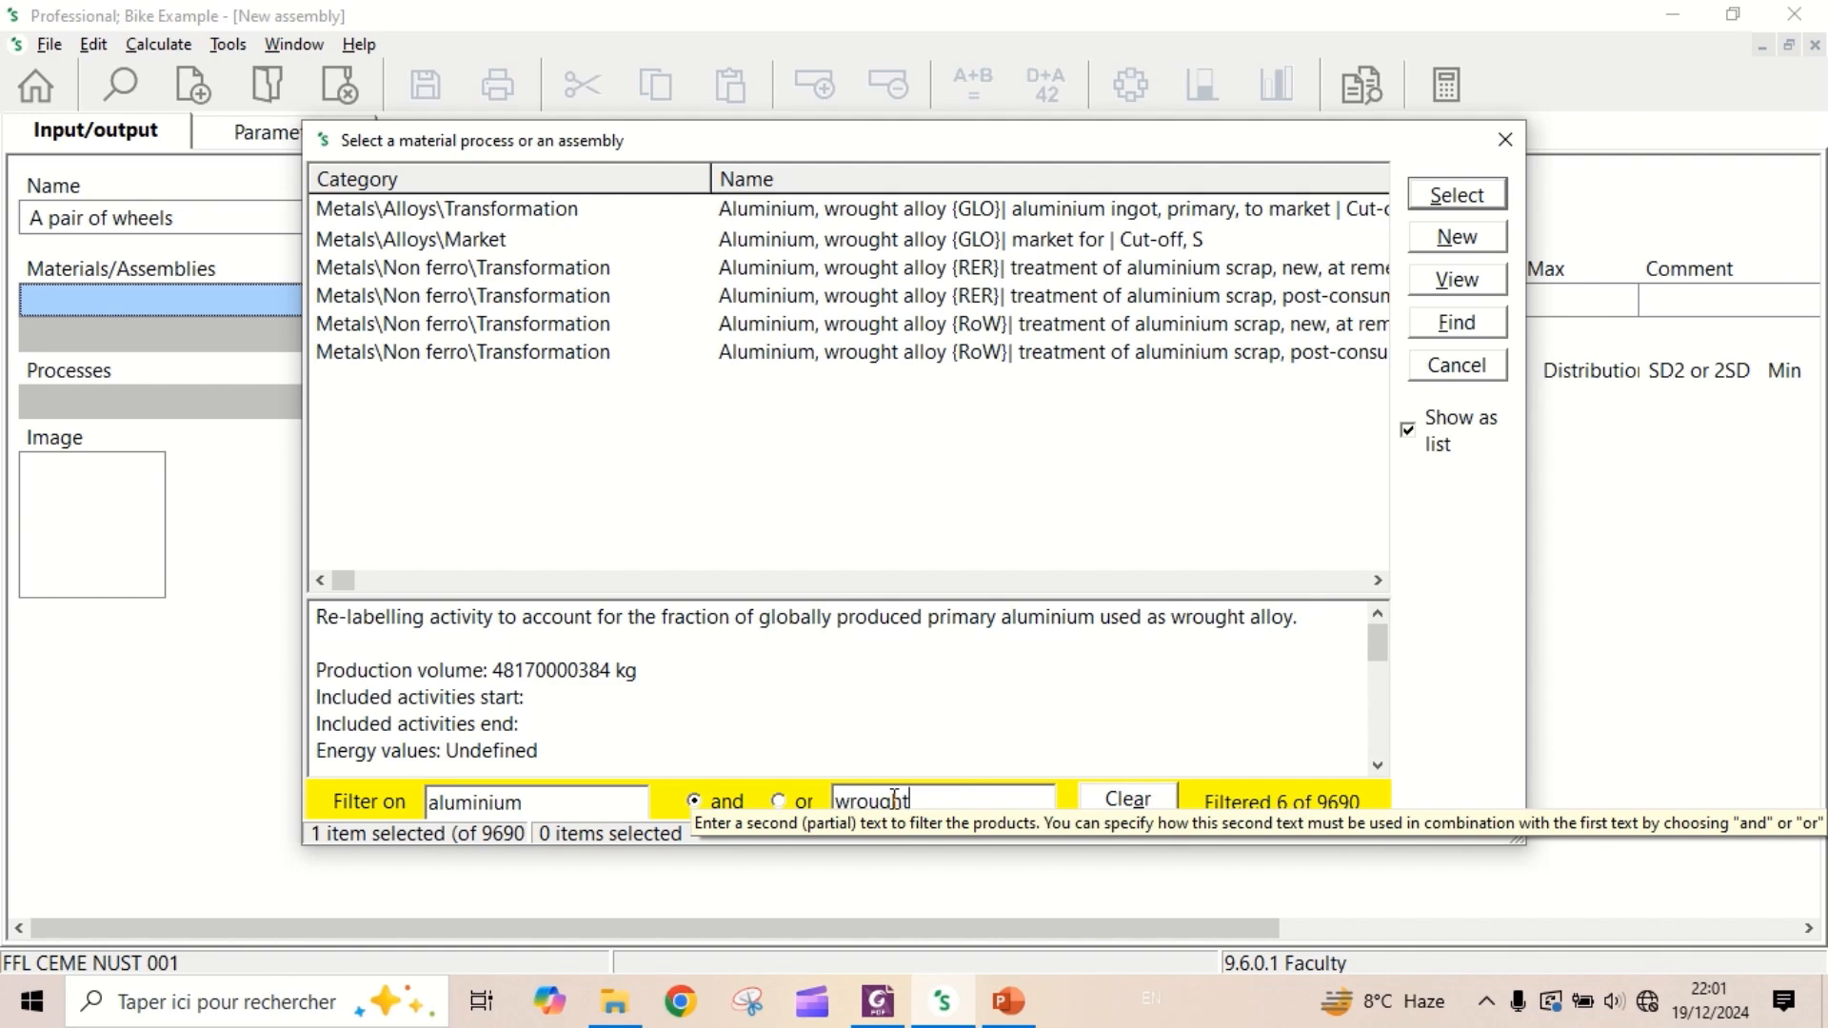
double_click(937, 239)
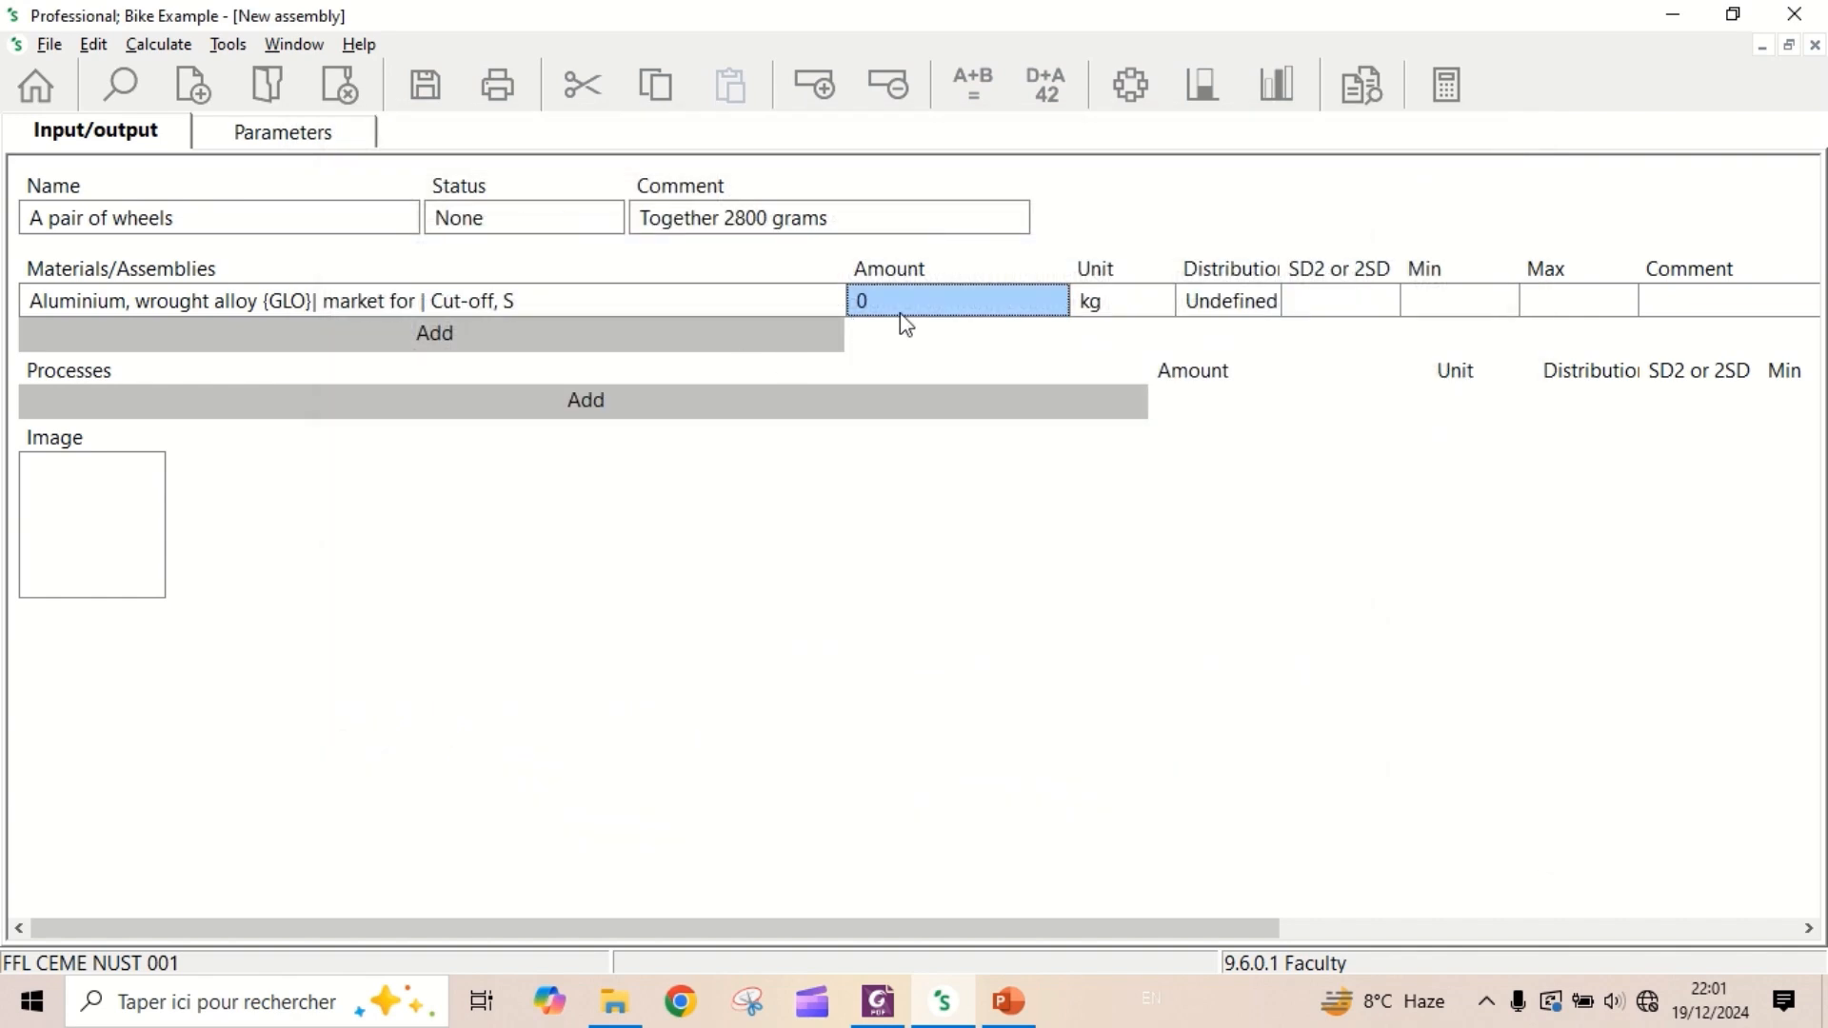
- Set the amount of the wrought aluminium input to 1880 g and enter "Rim" as its comment
type("1880")
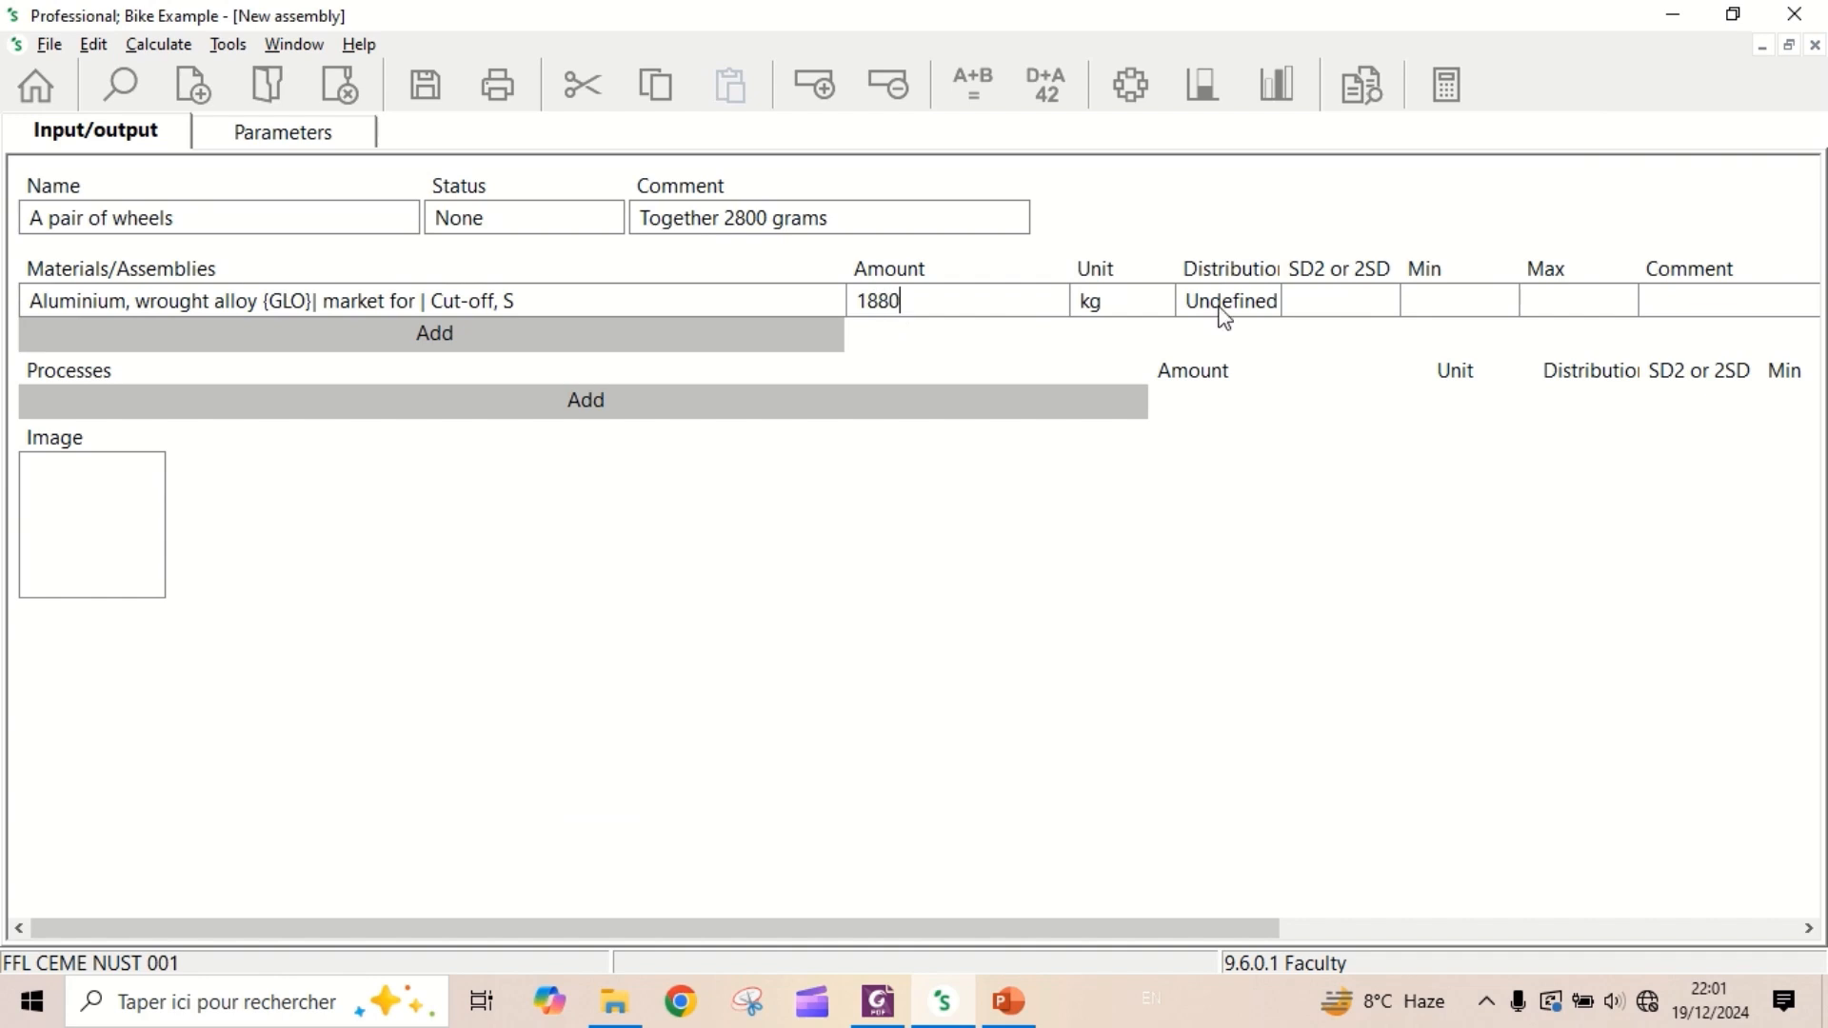
left_click(1147, 318)
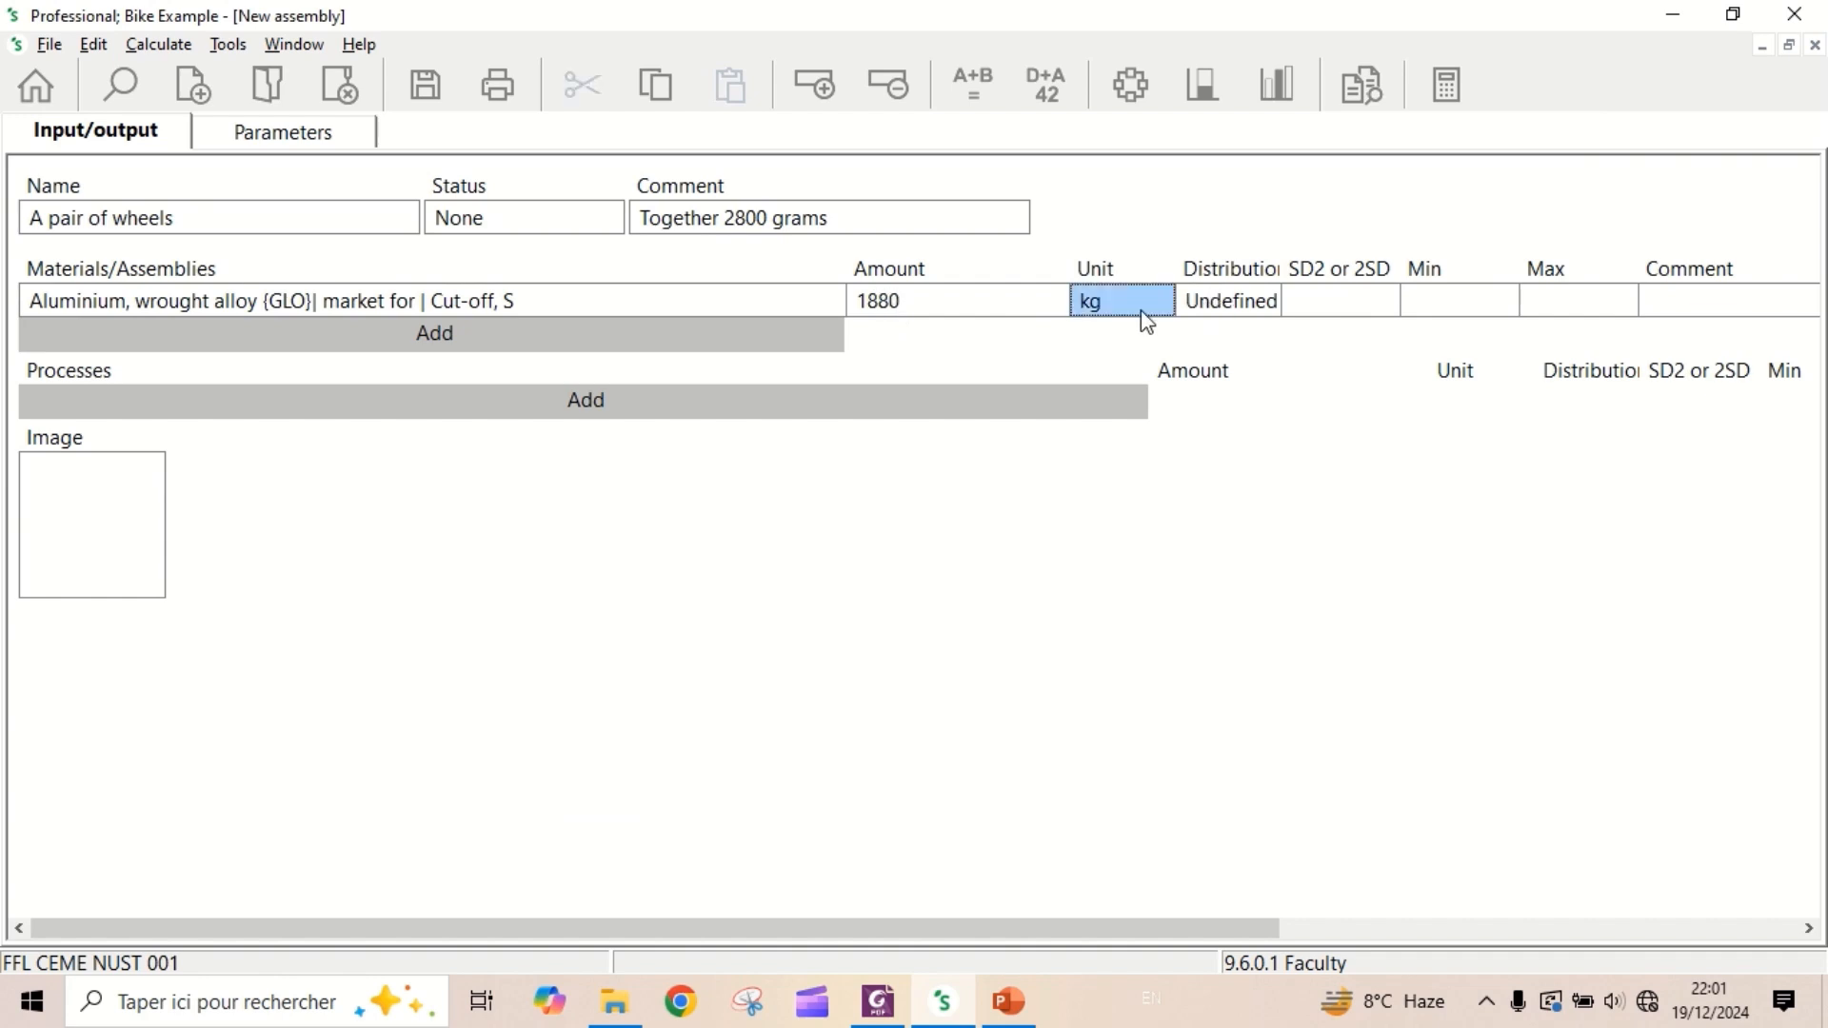
left_click(1159, 314)
left_click(1162, 304)
scroll(1128, 362, "up", 1)
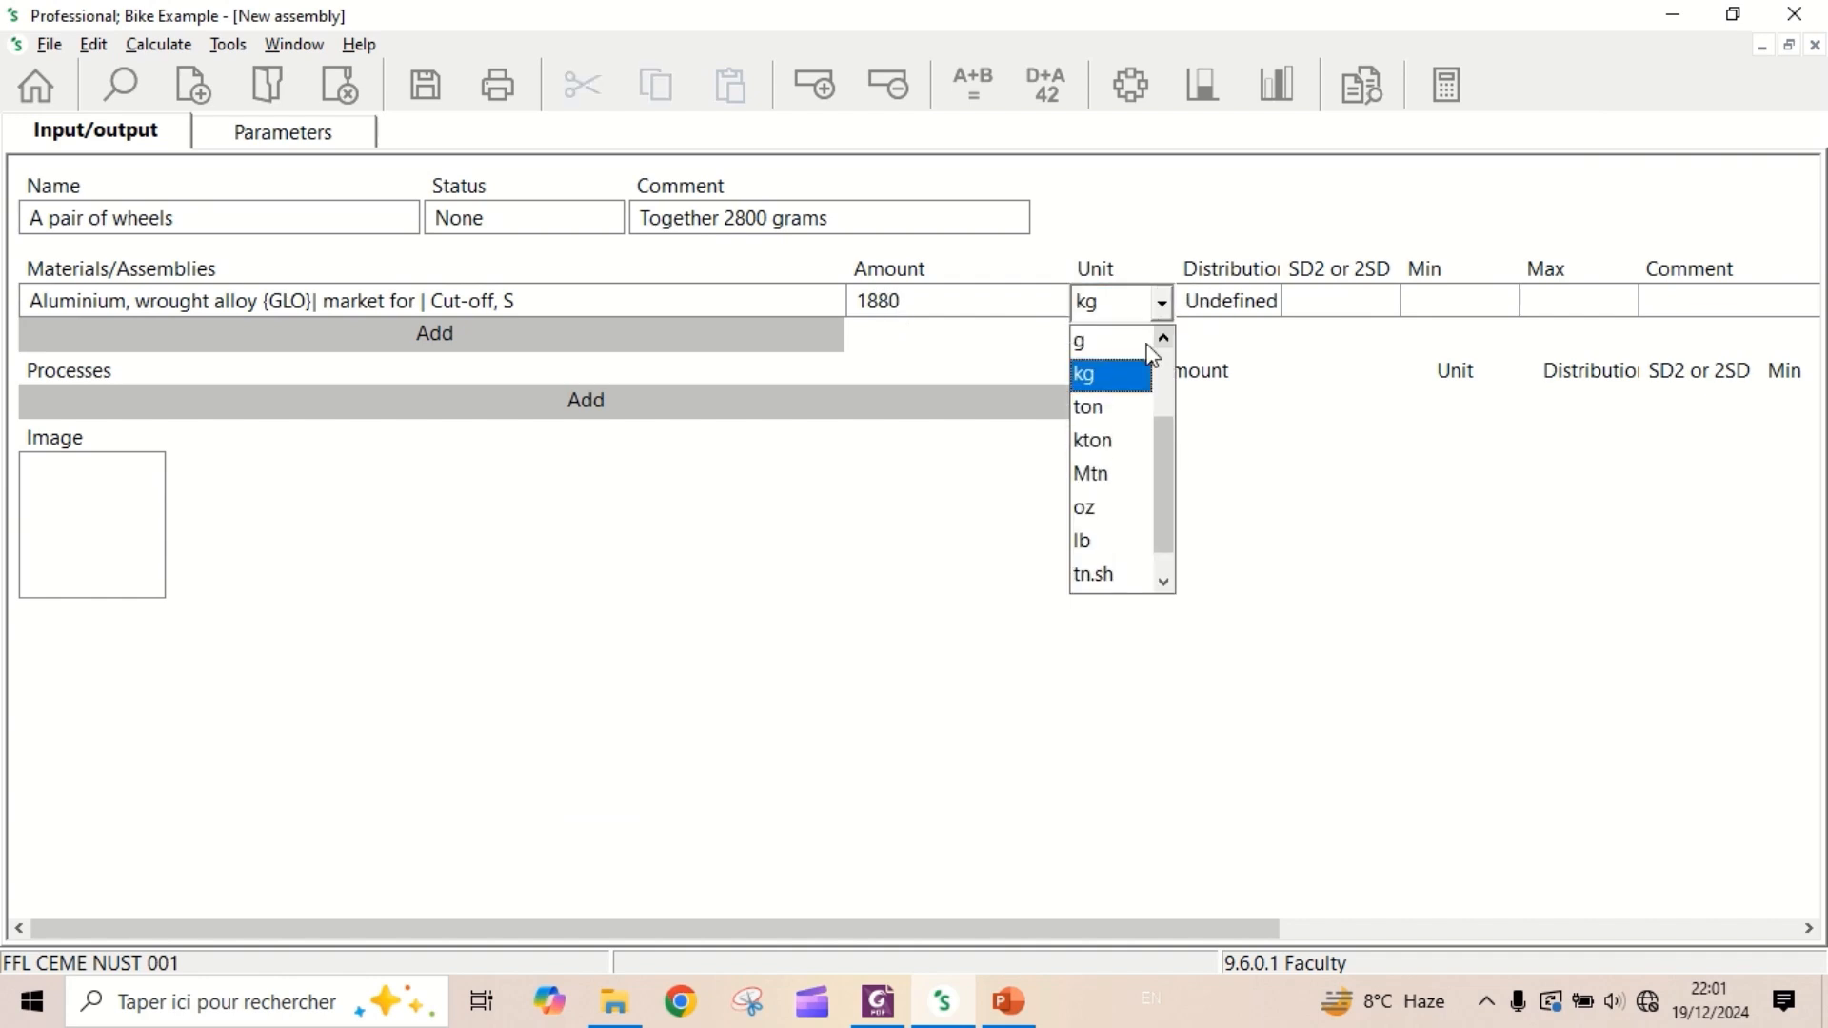
left_click(1124, 339)
left_click(1700, 303)
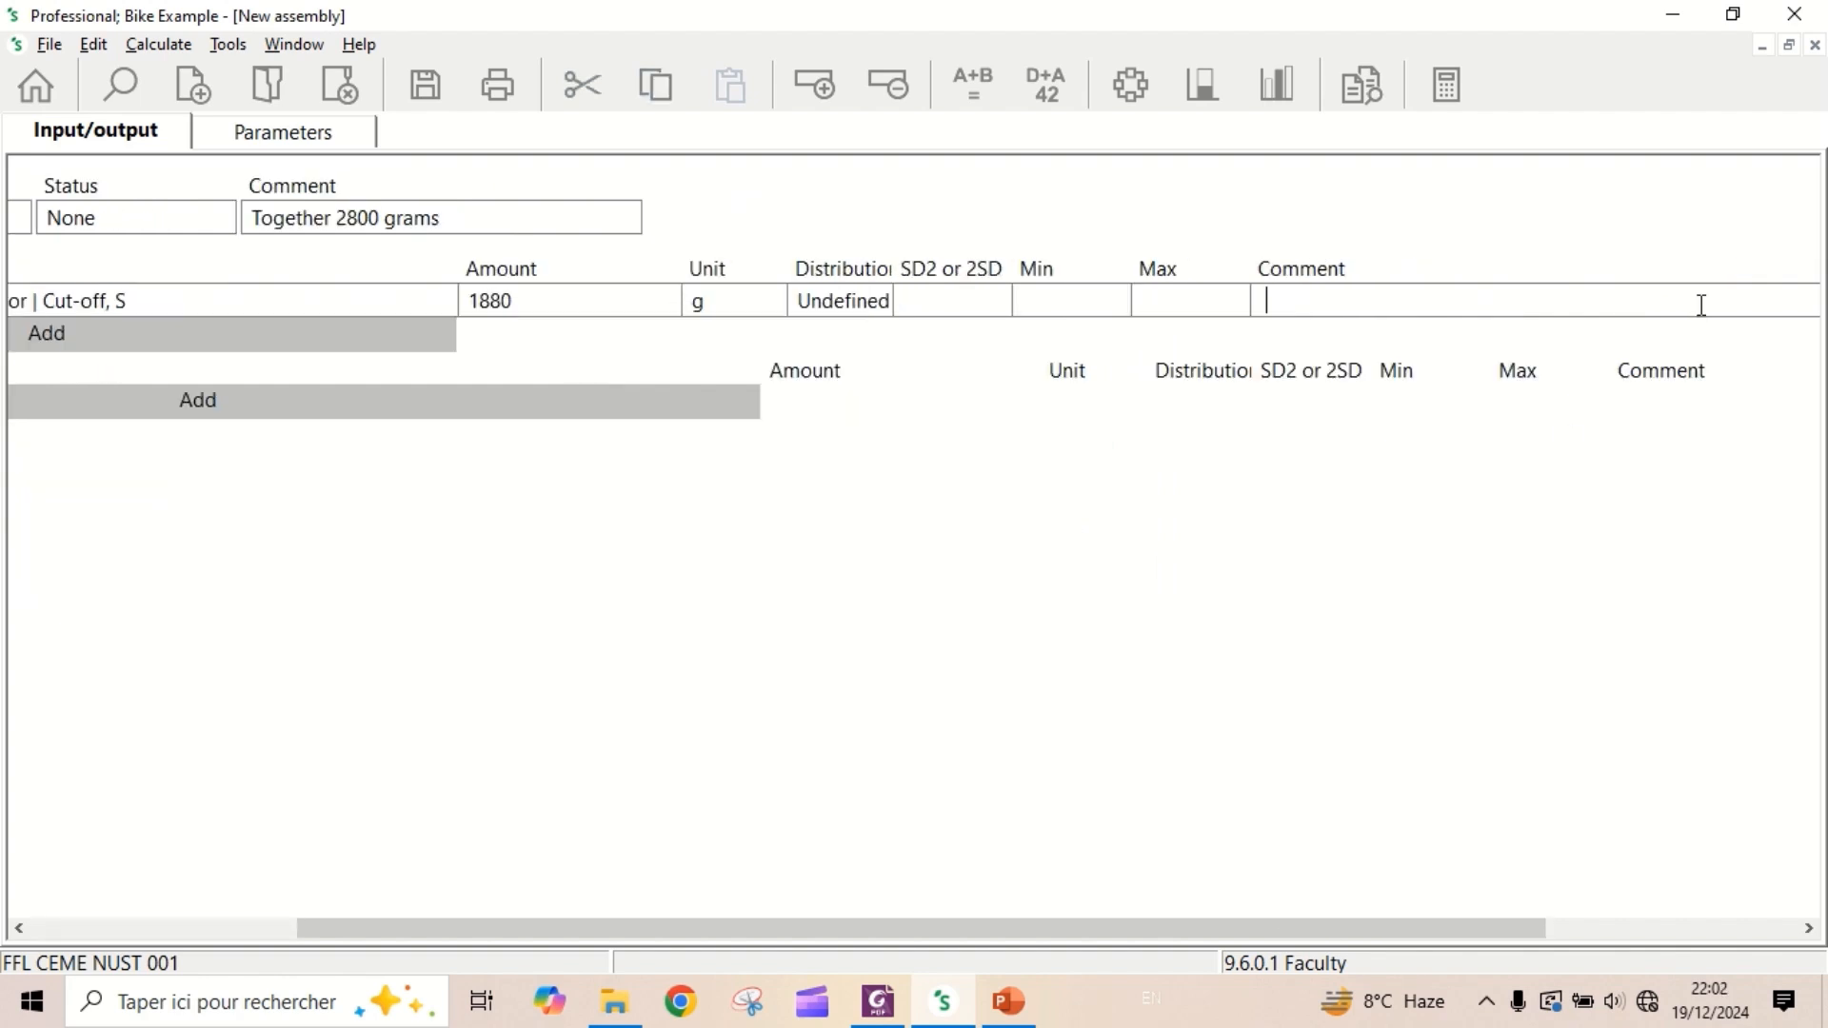
type("Rim")
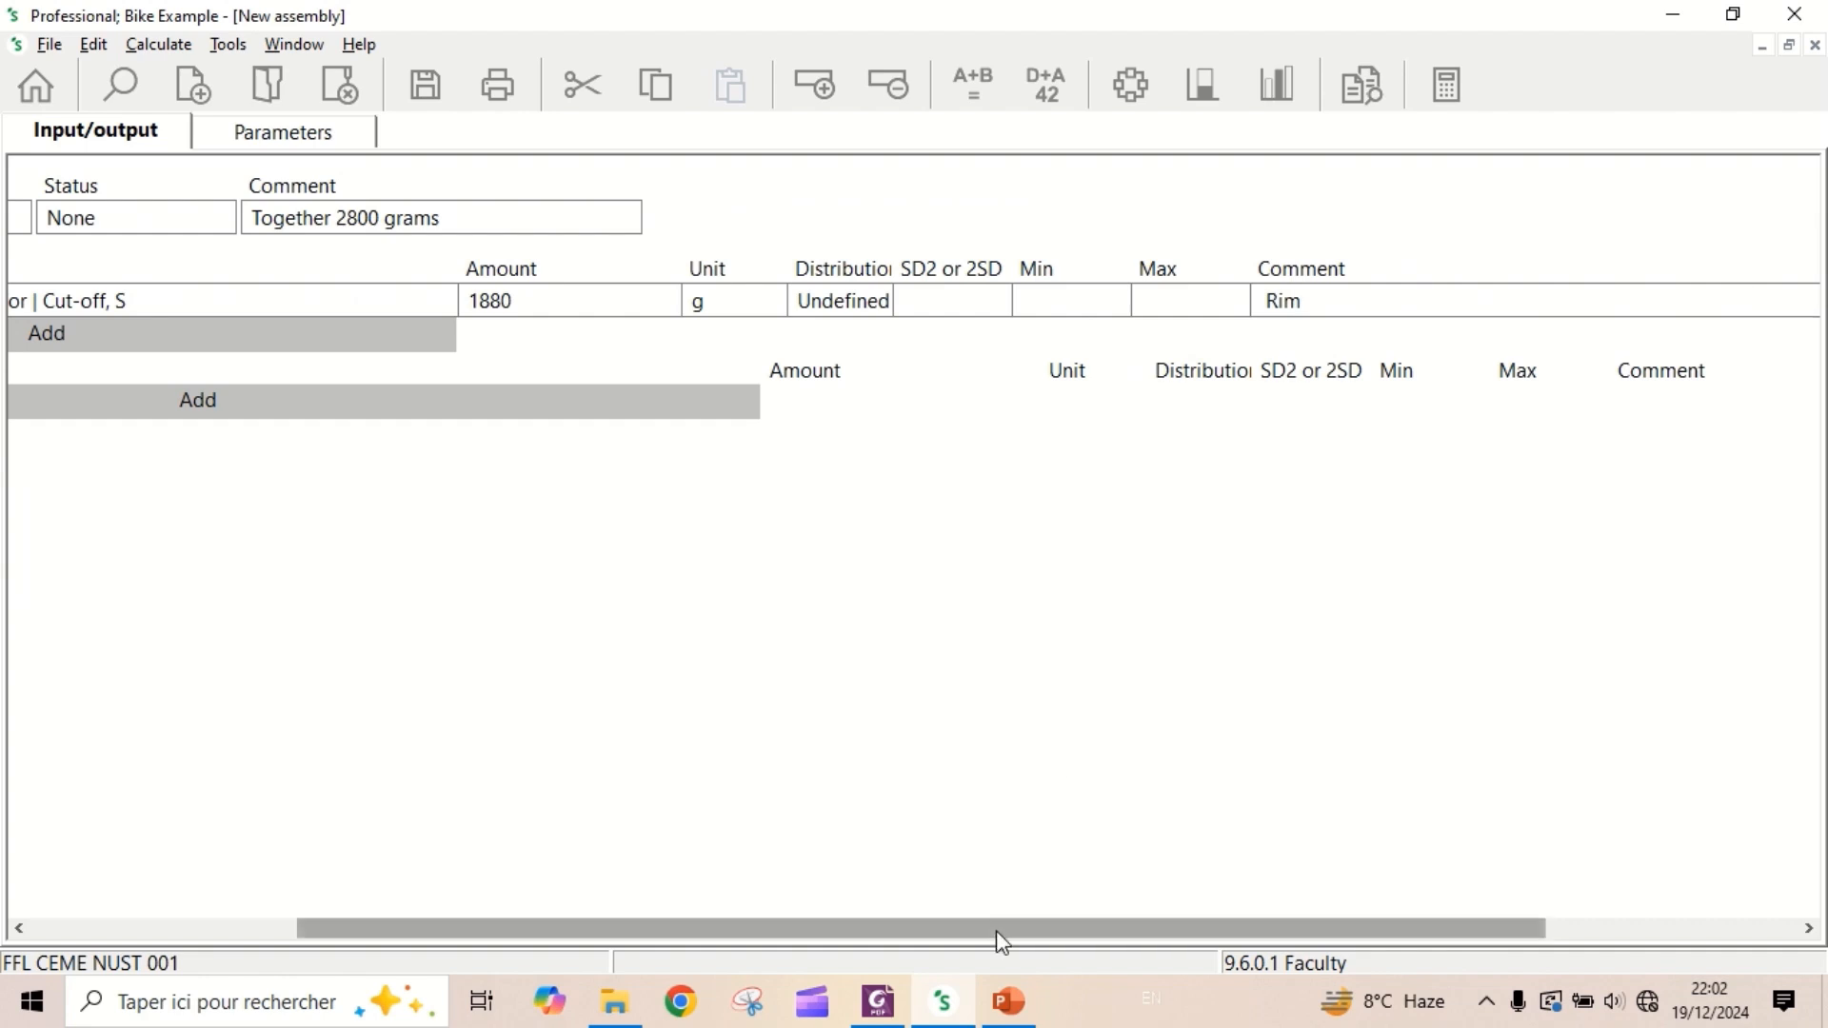
- Add a second material input, "Aluminium, wrought alloy {GLO}| market for | Cut-off, S", to the wheels assembly
left_click_drag(996, 929, 587, 903)
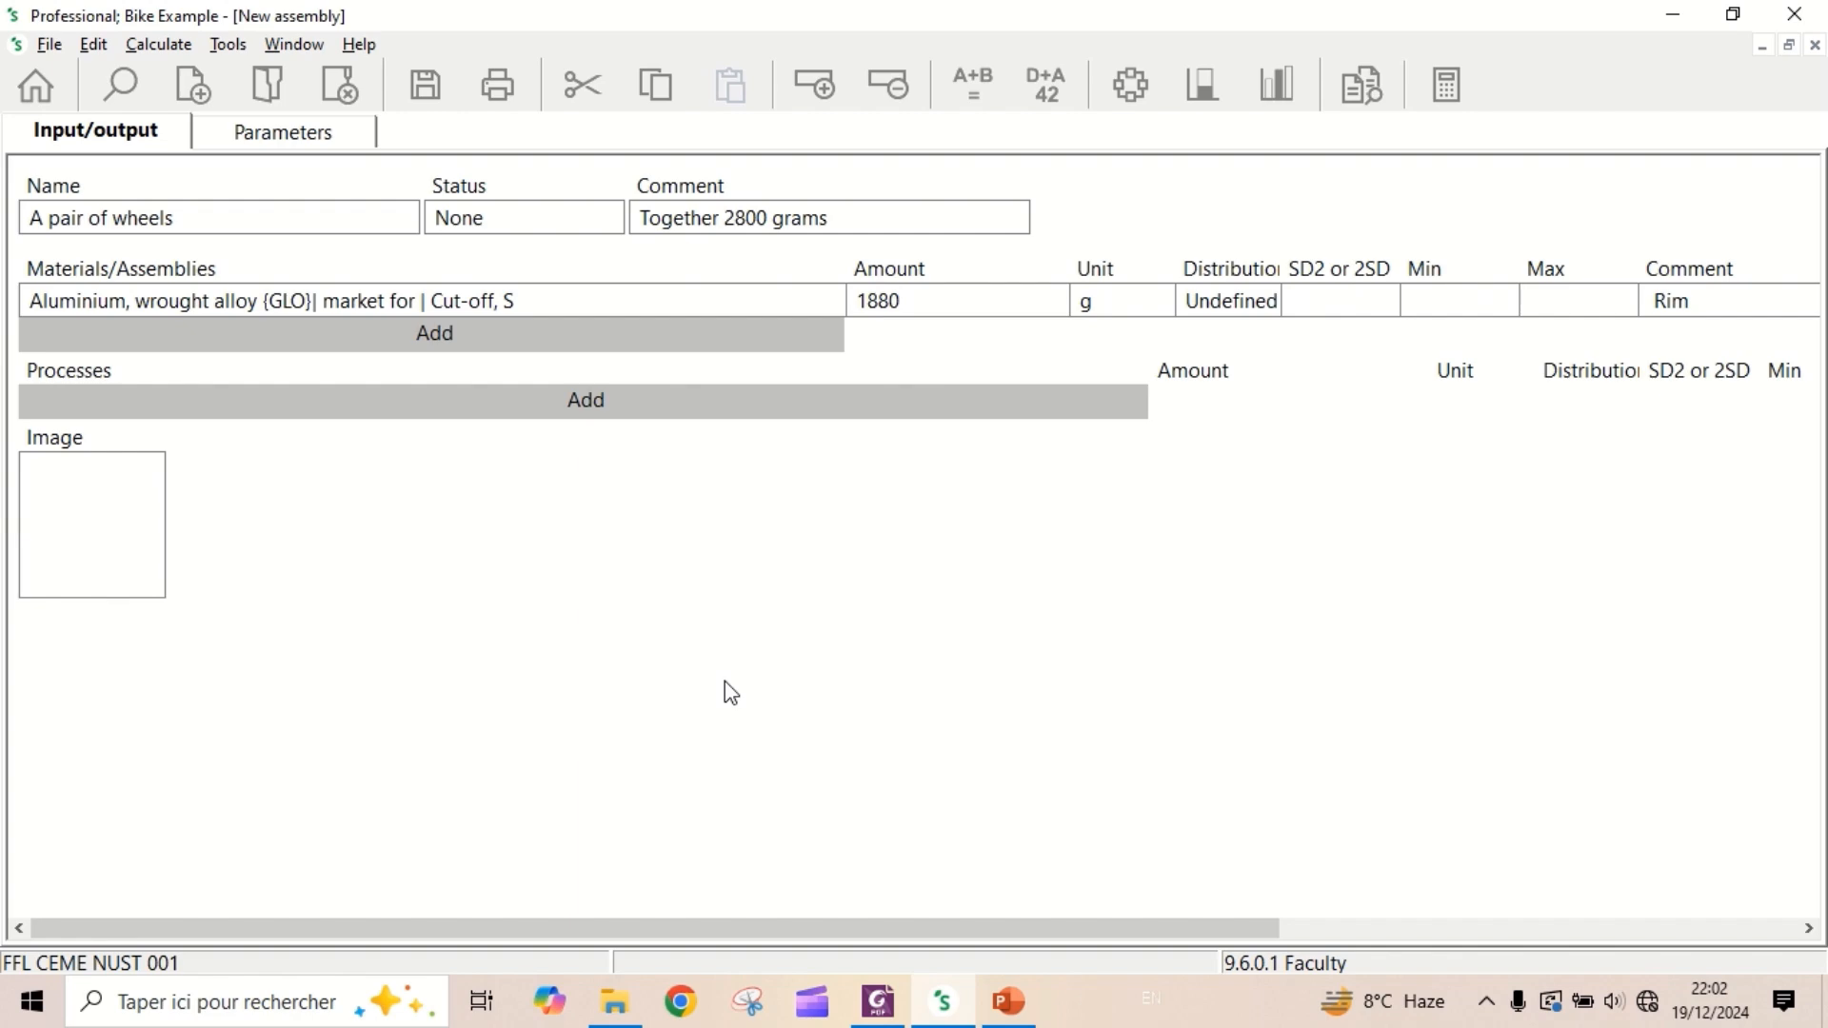
left_click(473, 338)
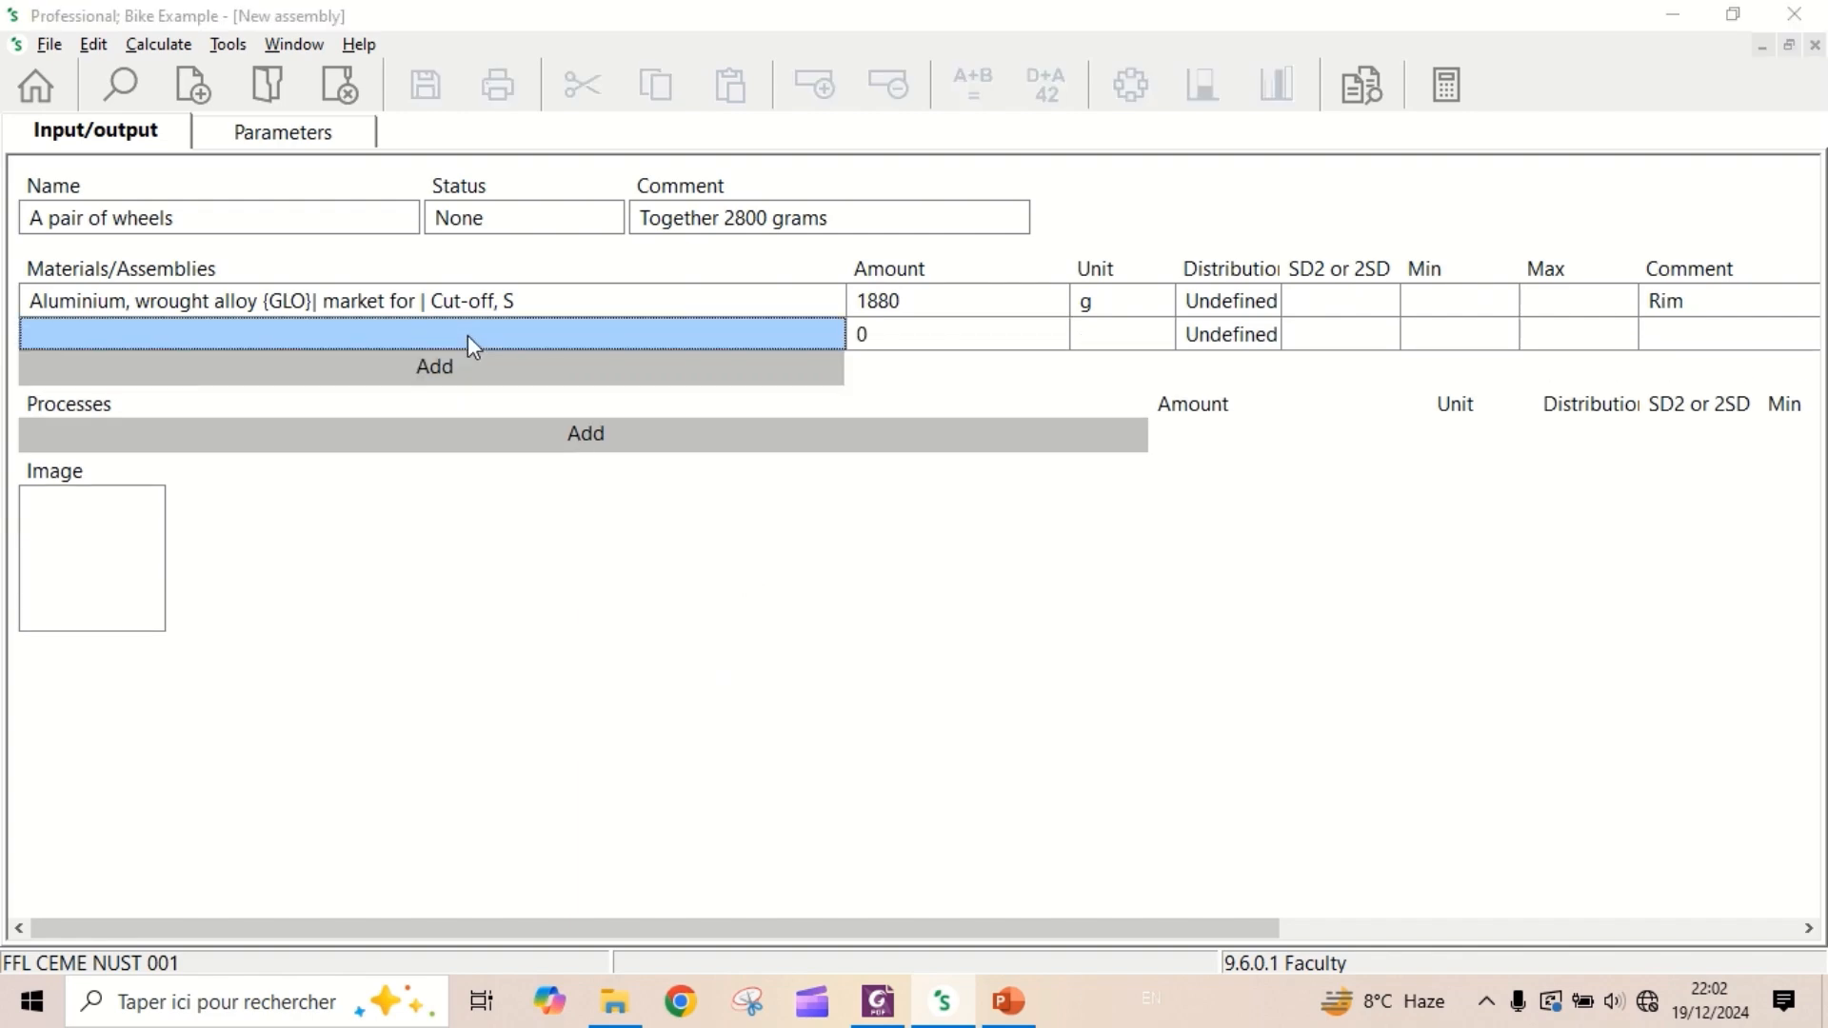
double_click(467, 337)
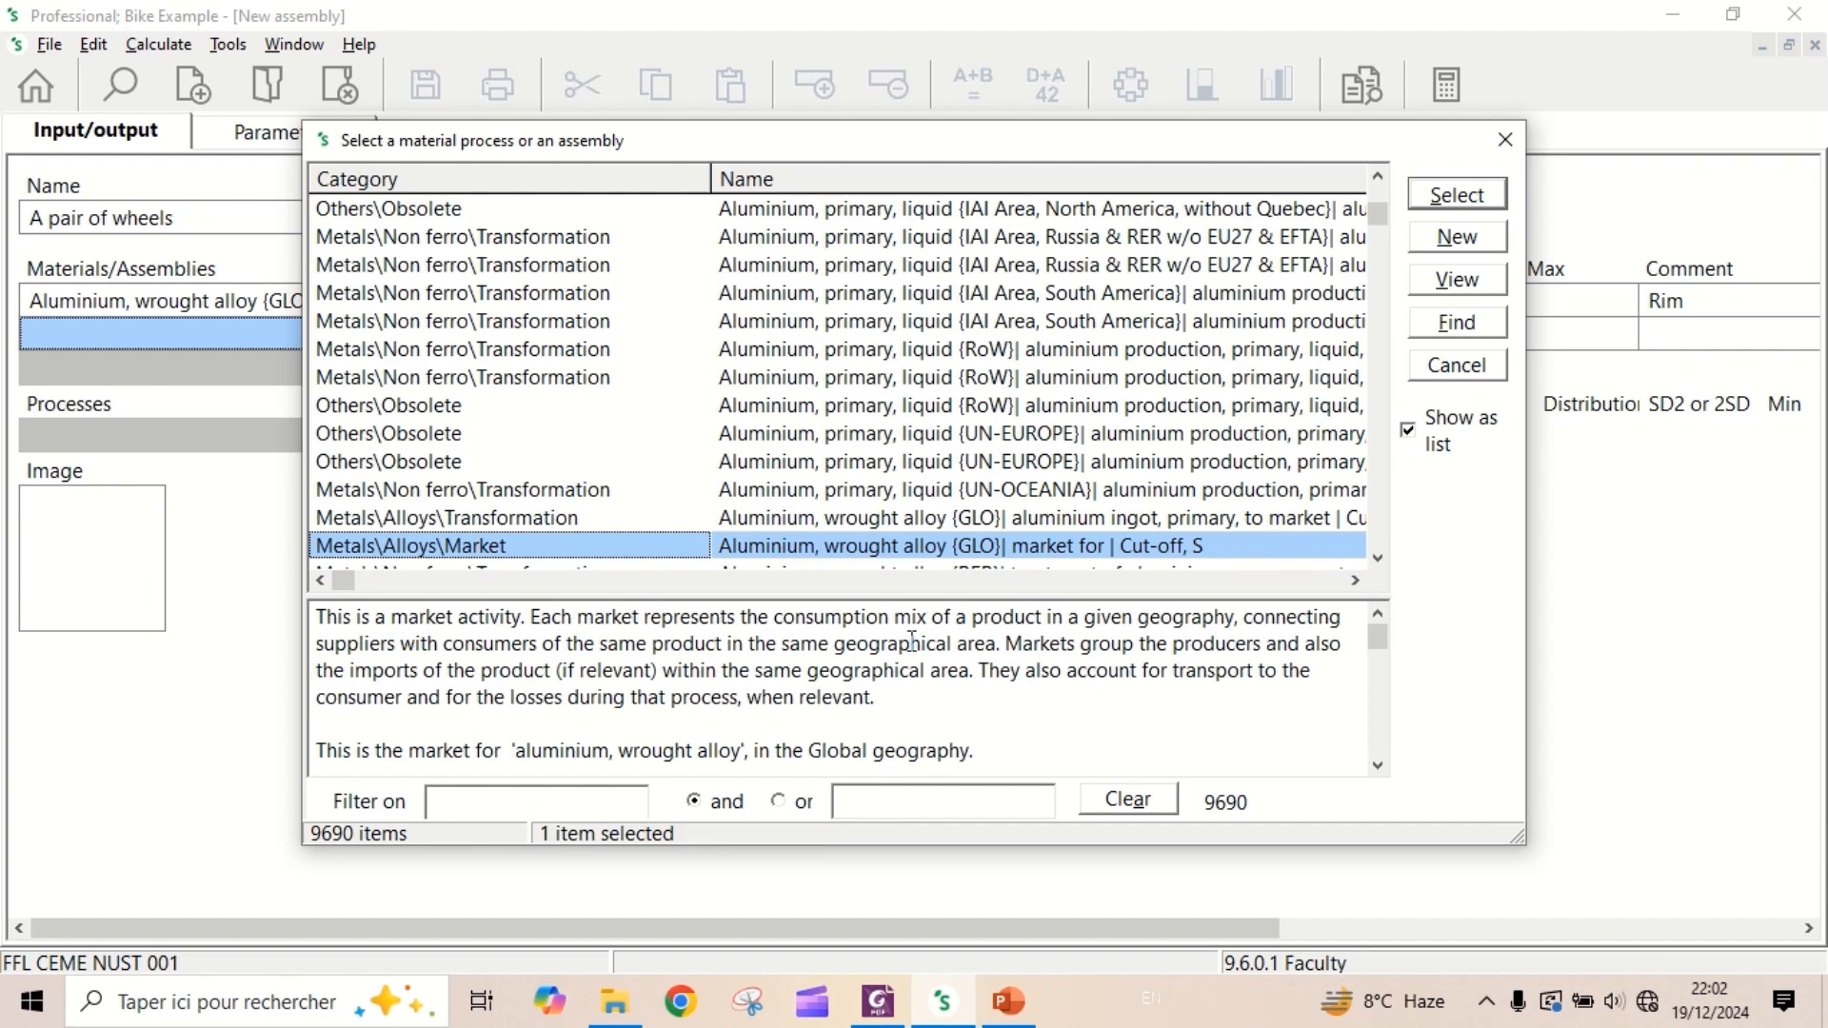
double_click(903, 548)
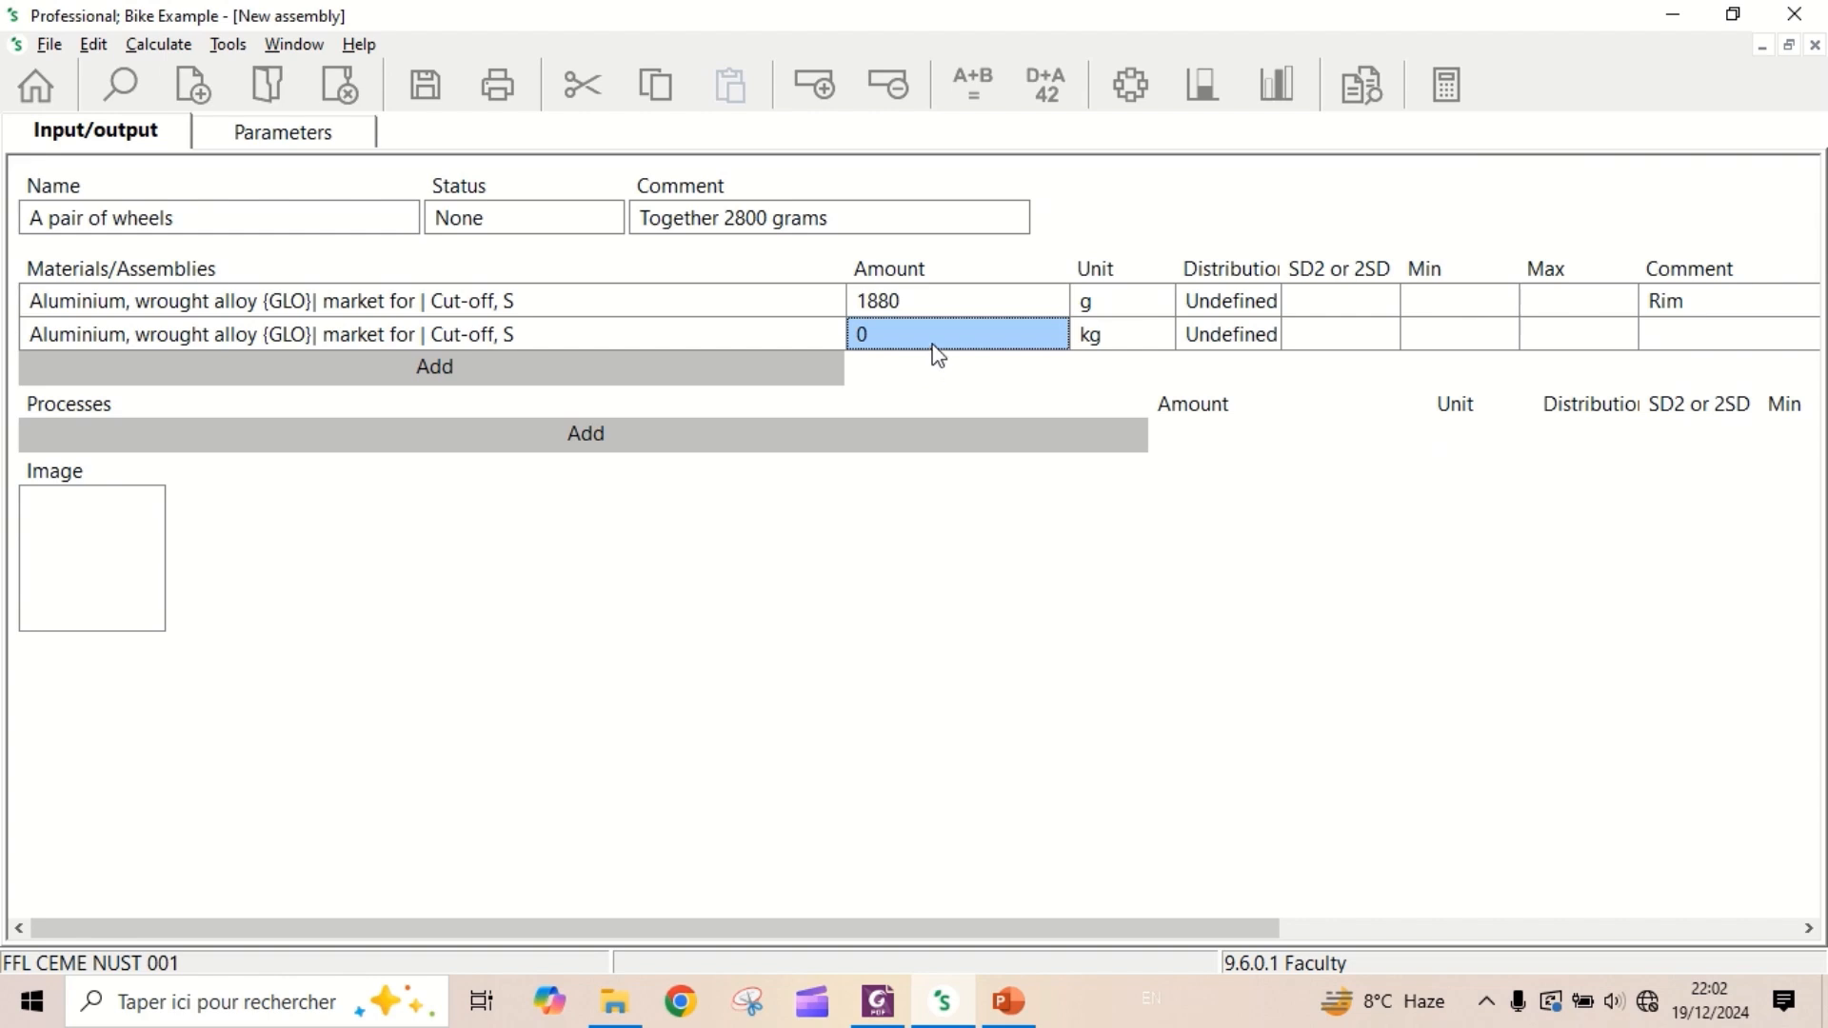
- Set the amount of the second aluminium input to 150 g and enter "Spokes" as its comment
type("150")
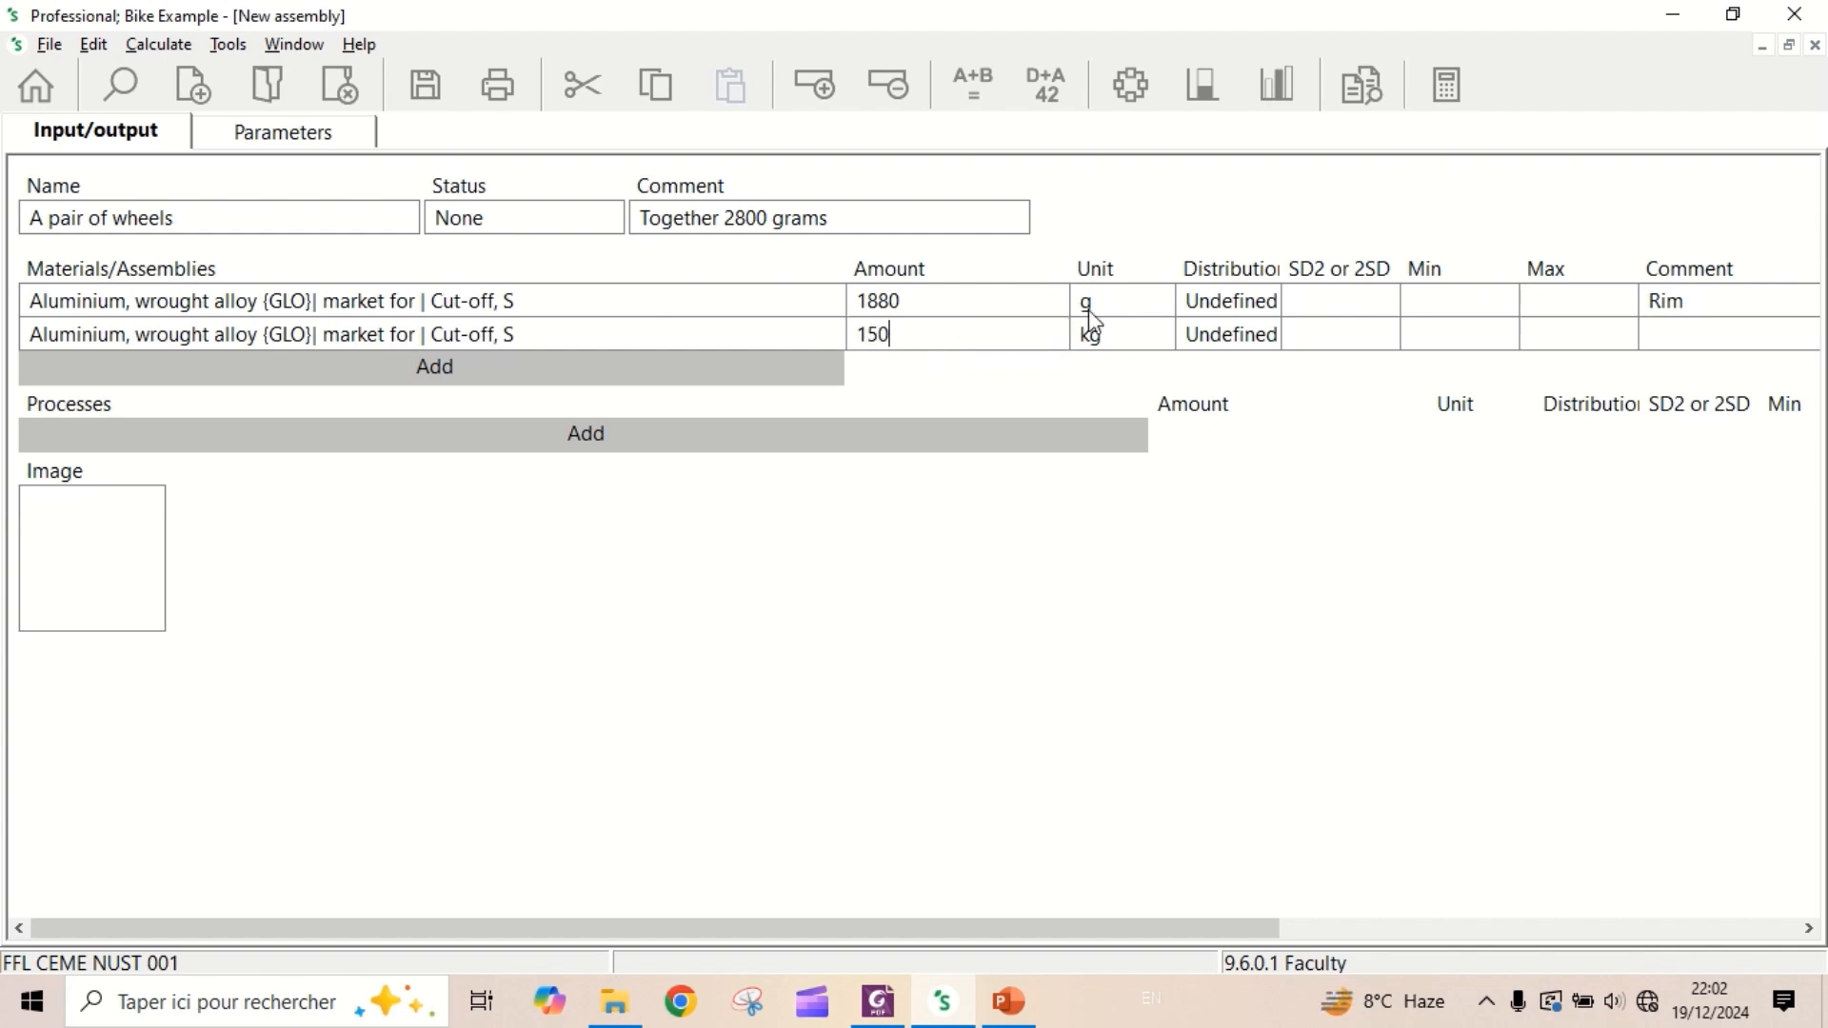
left_click(1147, 341)
left_click(1148, 341)
left_click(1155, 342)
left_click(1160, 373)
left_click(1124, 378)
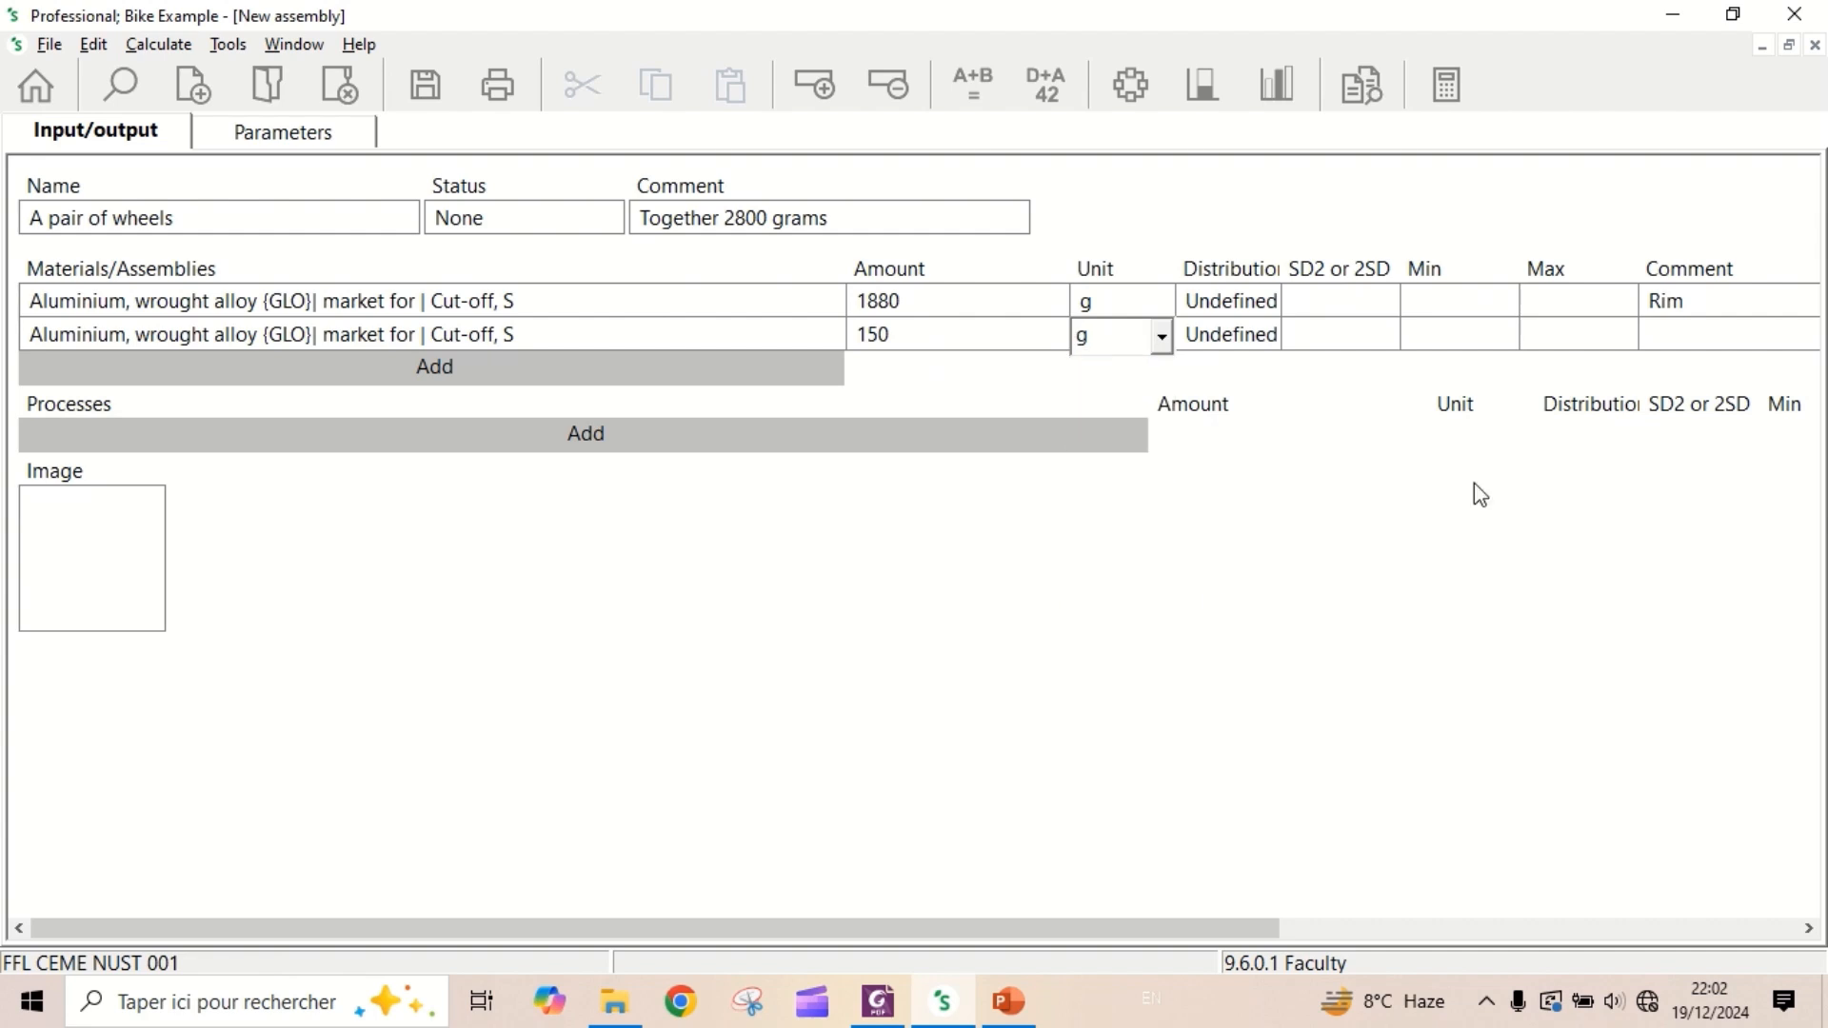
left_click(1700, 335)
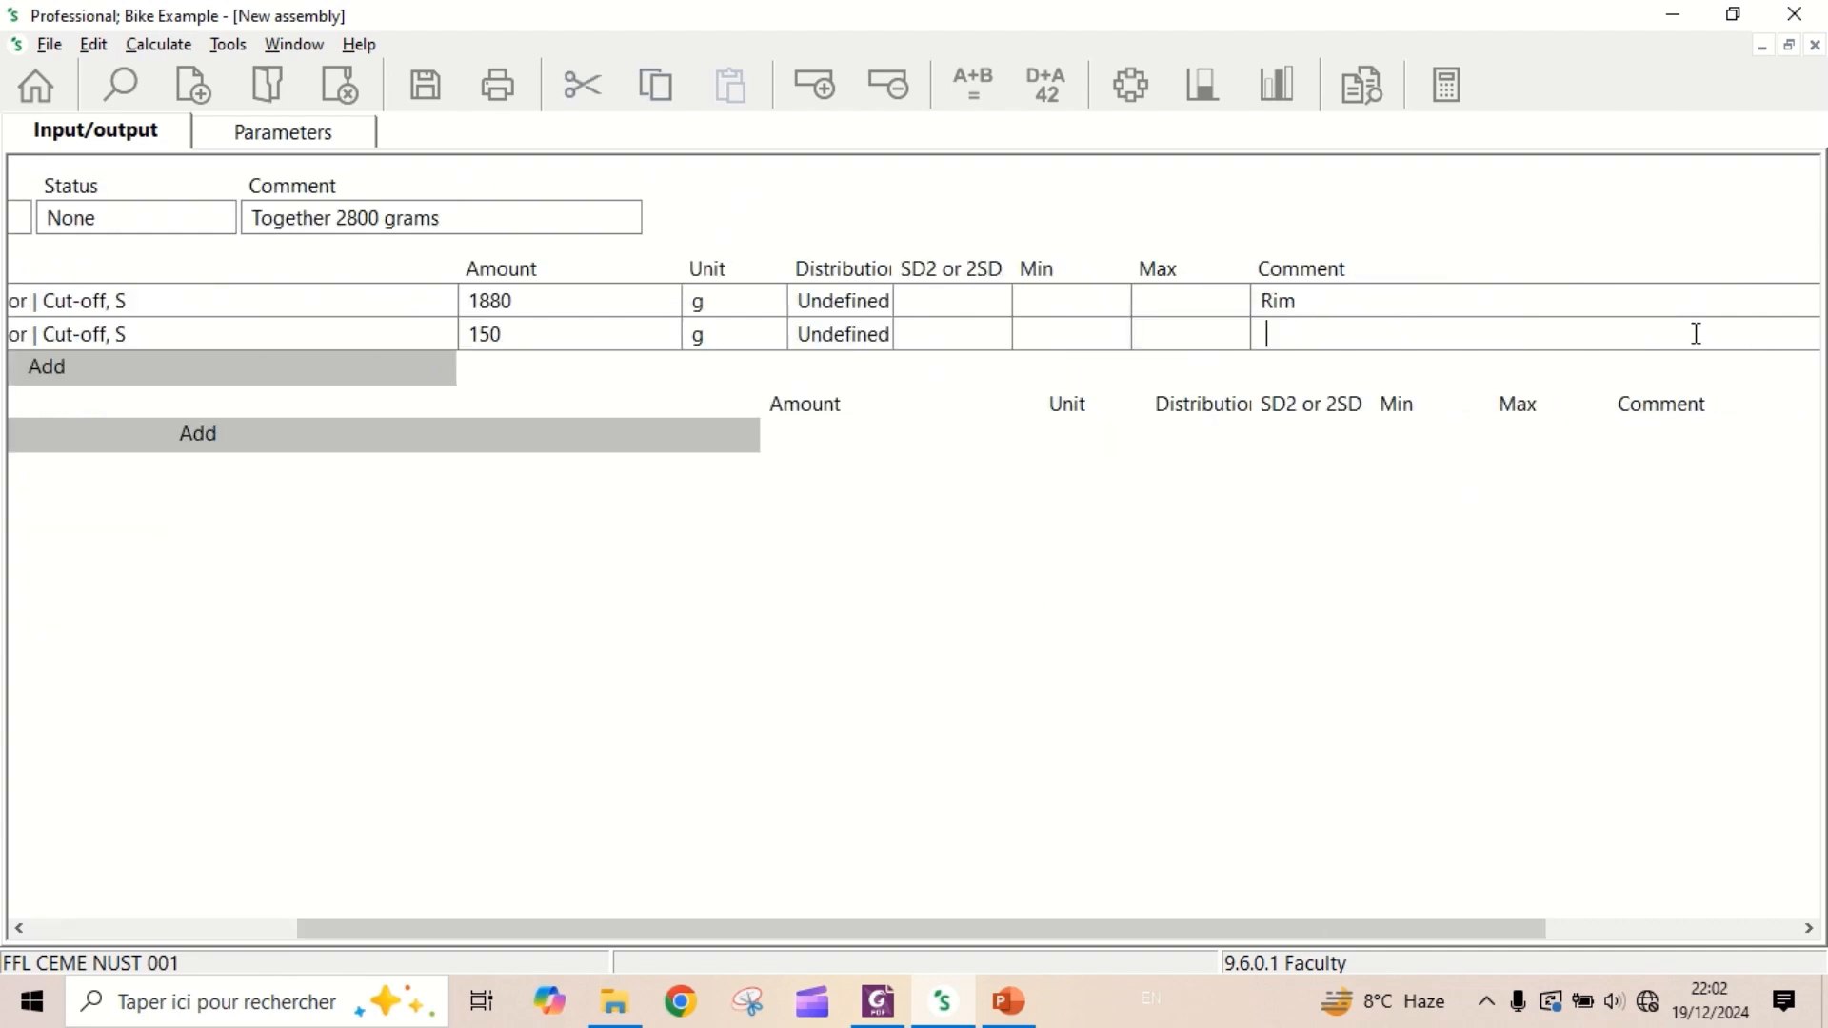
type("Spokes")
- Add the material "Synthetic rubber {GLO}| market for | Cut-off, S", filtering the list on "synthetic" and "rubber"
left_click_drag(1142, 928, 724, 887)
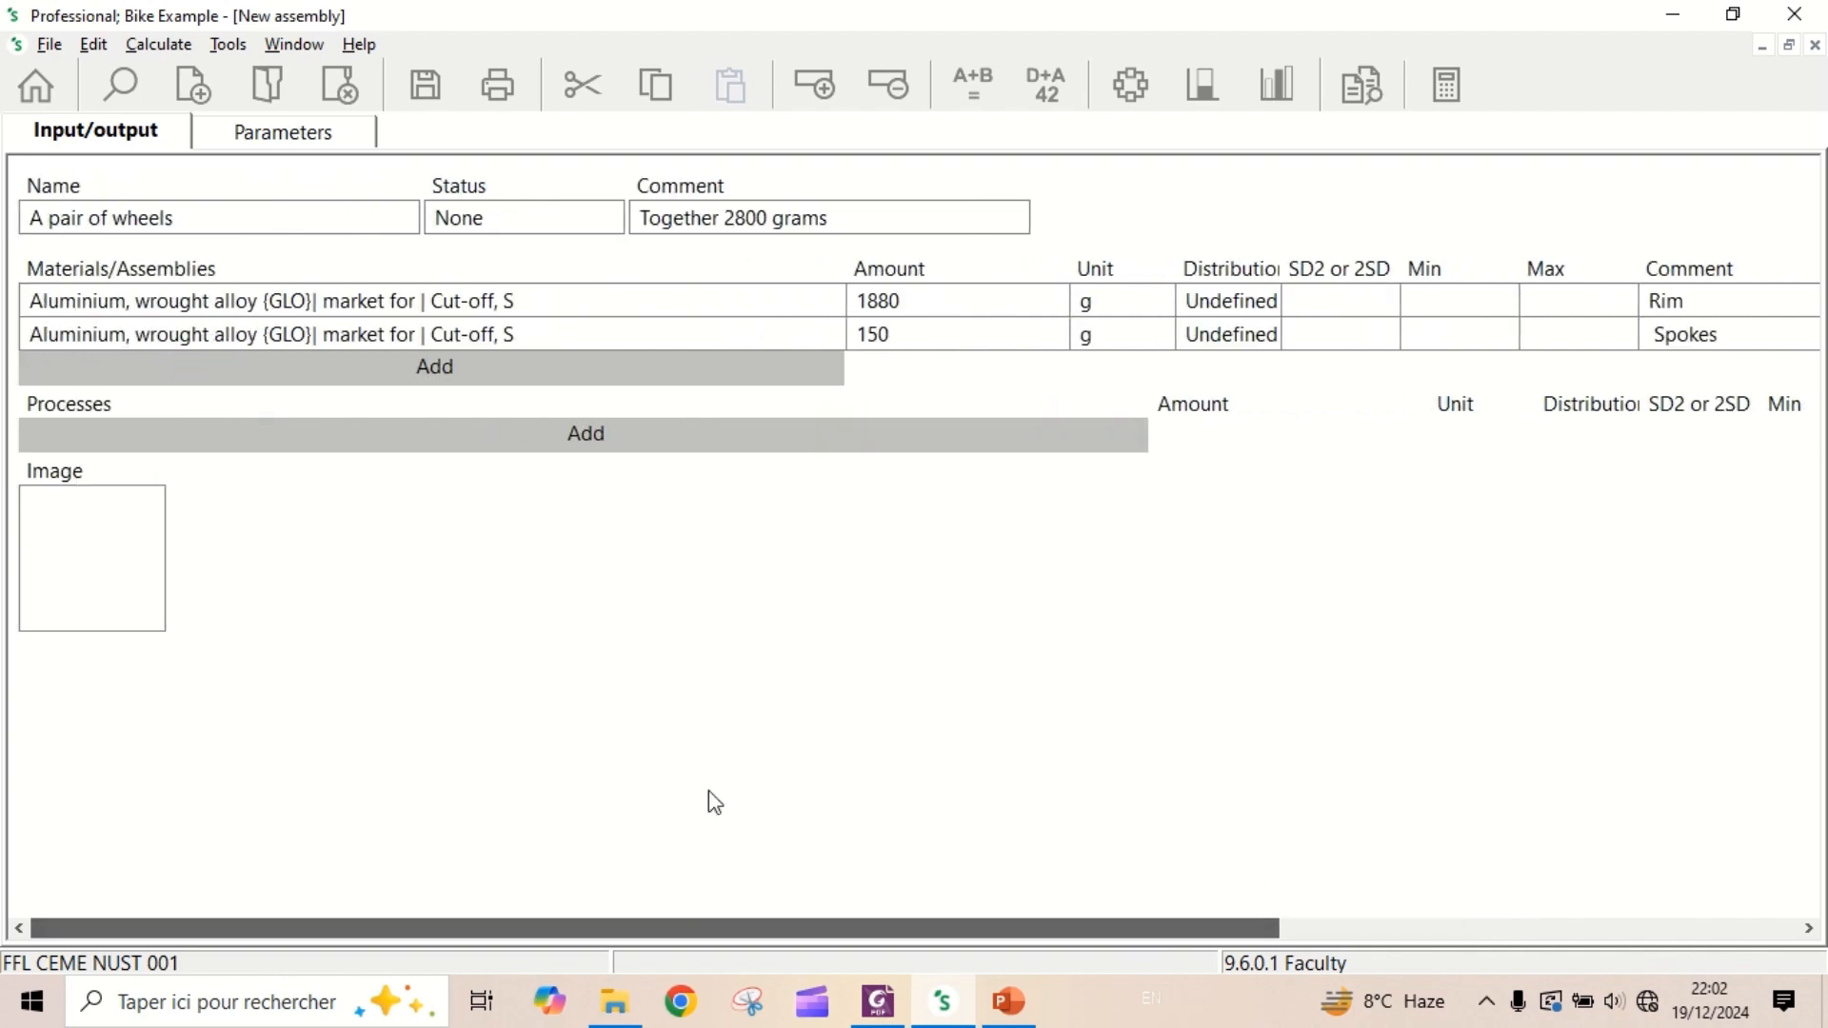
left_click(458, 372)
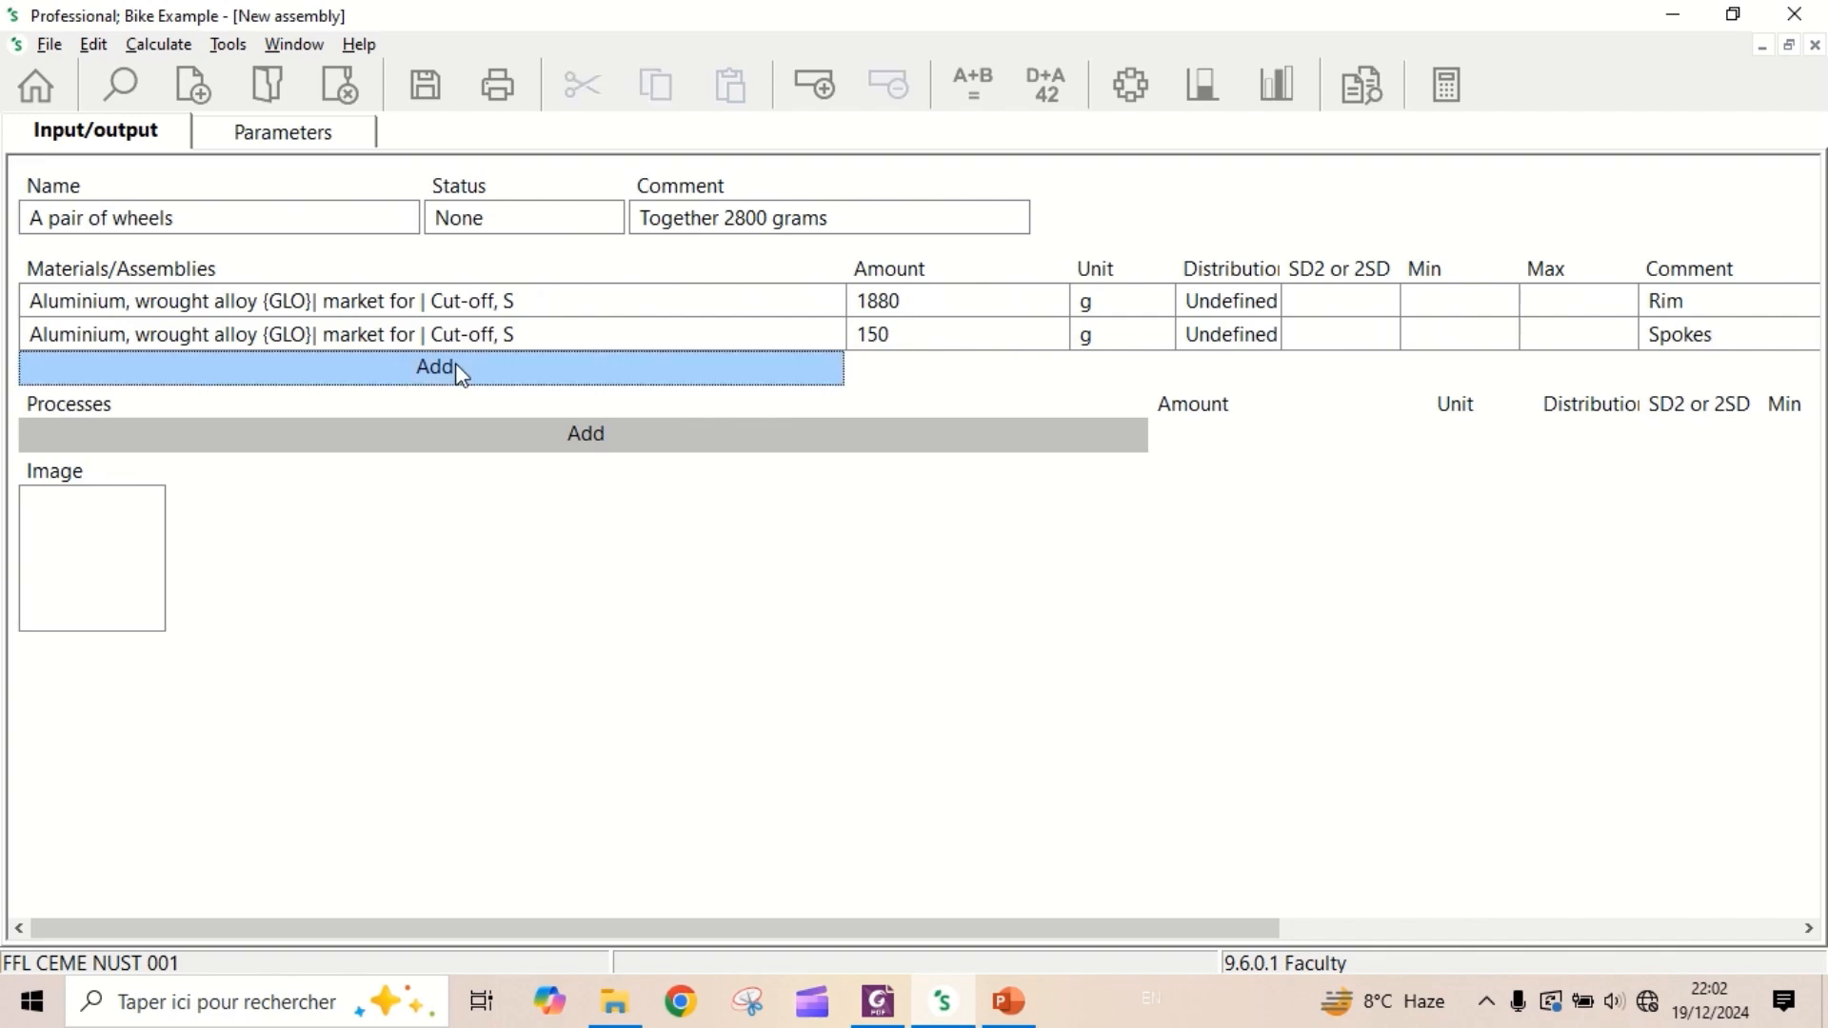
left_click(455, 362)
left_click(571, 800)
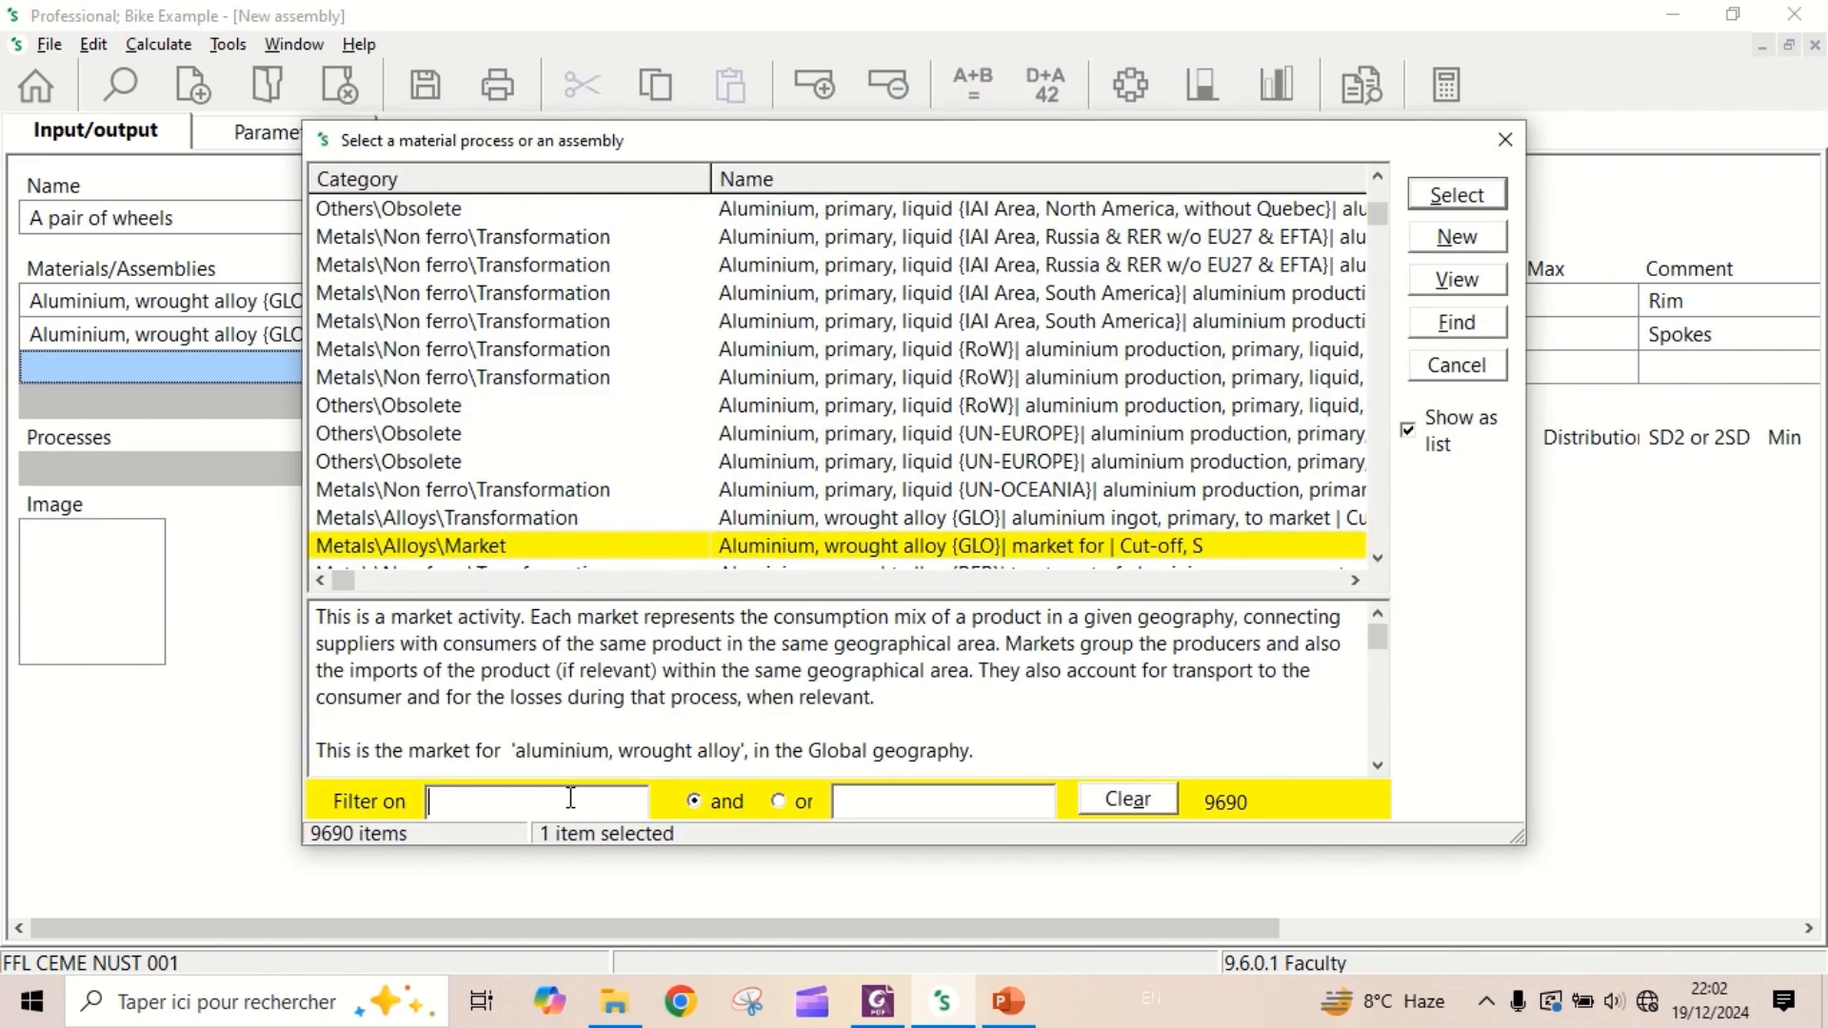
type("synthetic")
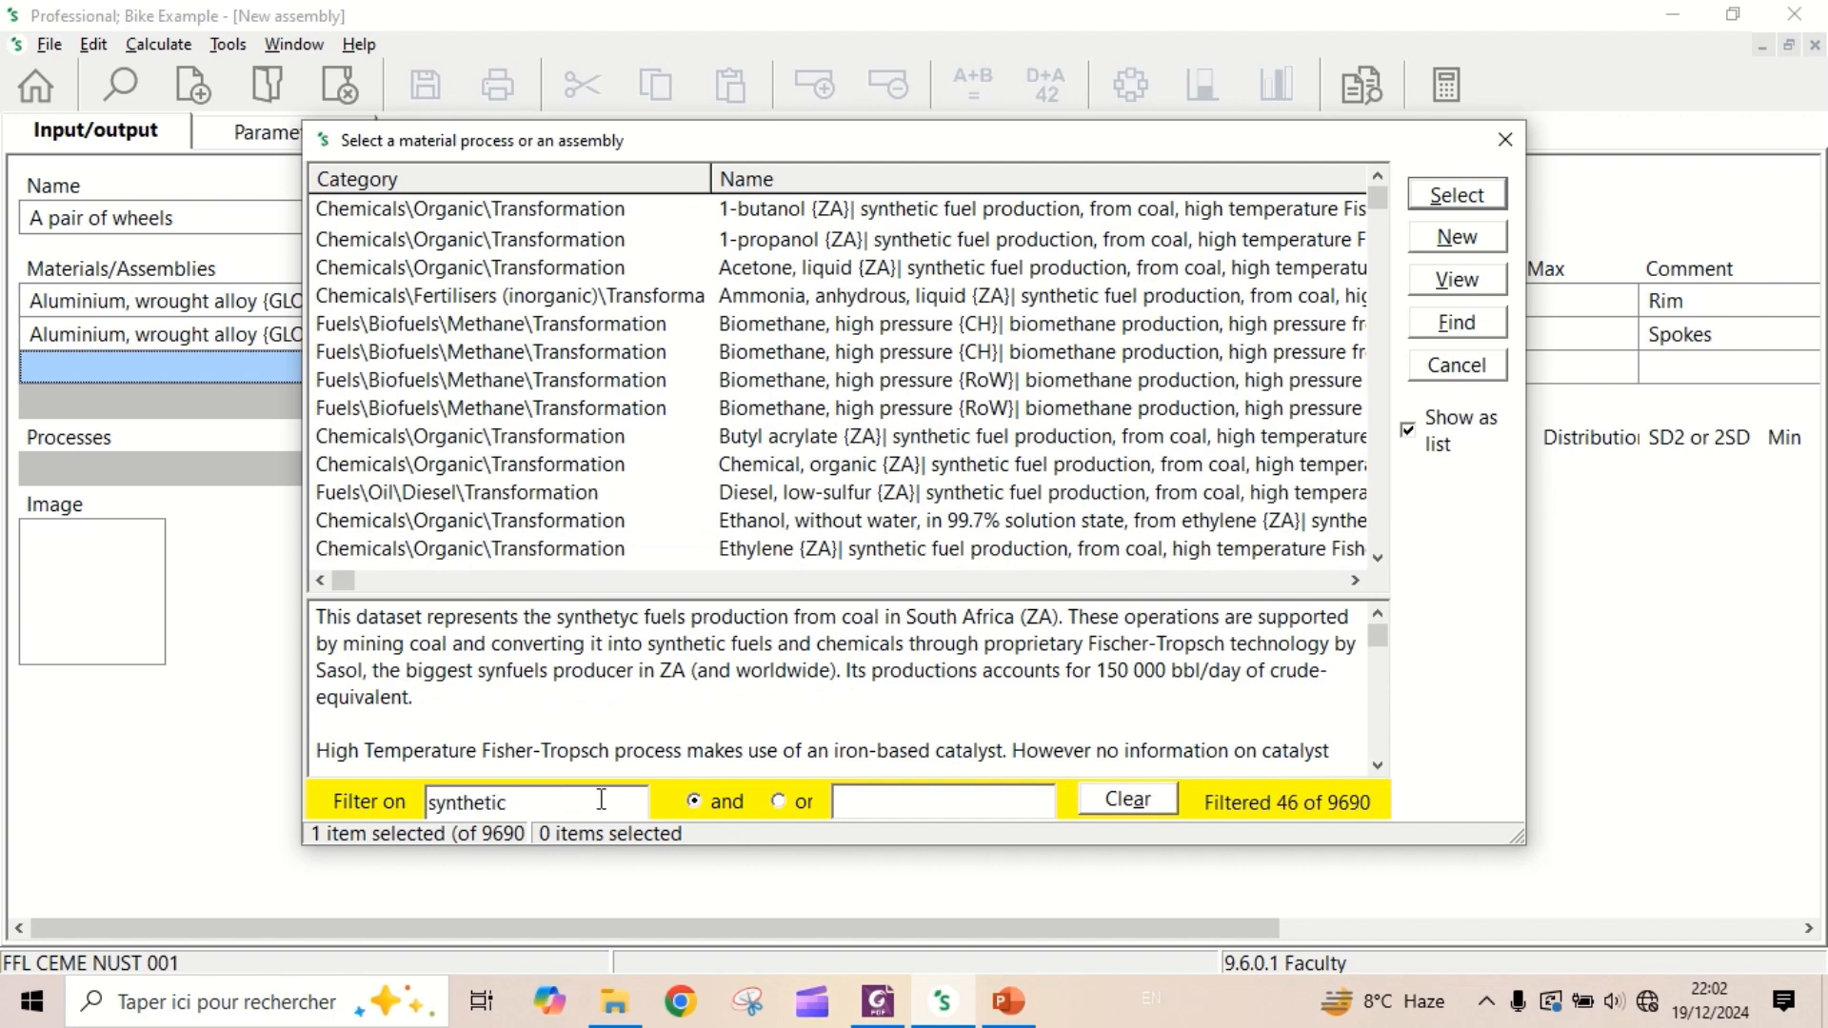
left_click(900, 802)
type("rubber")
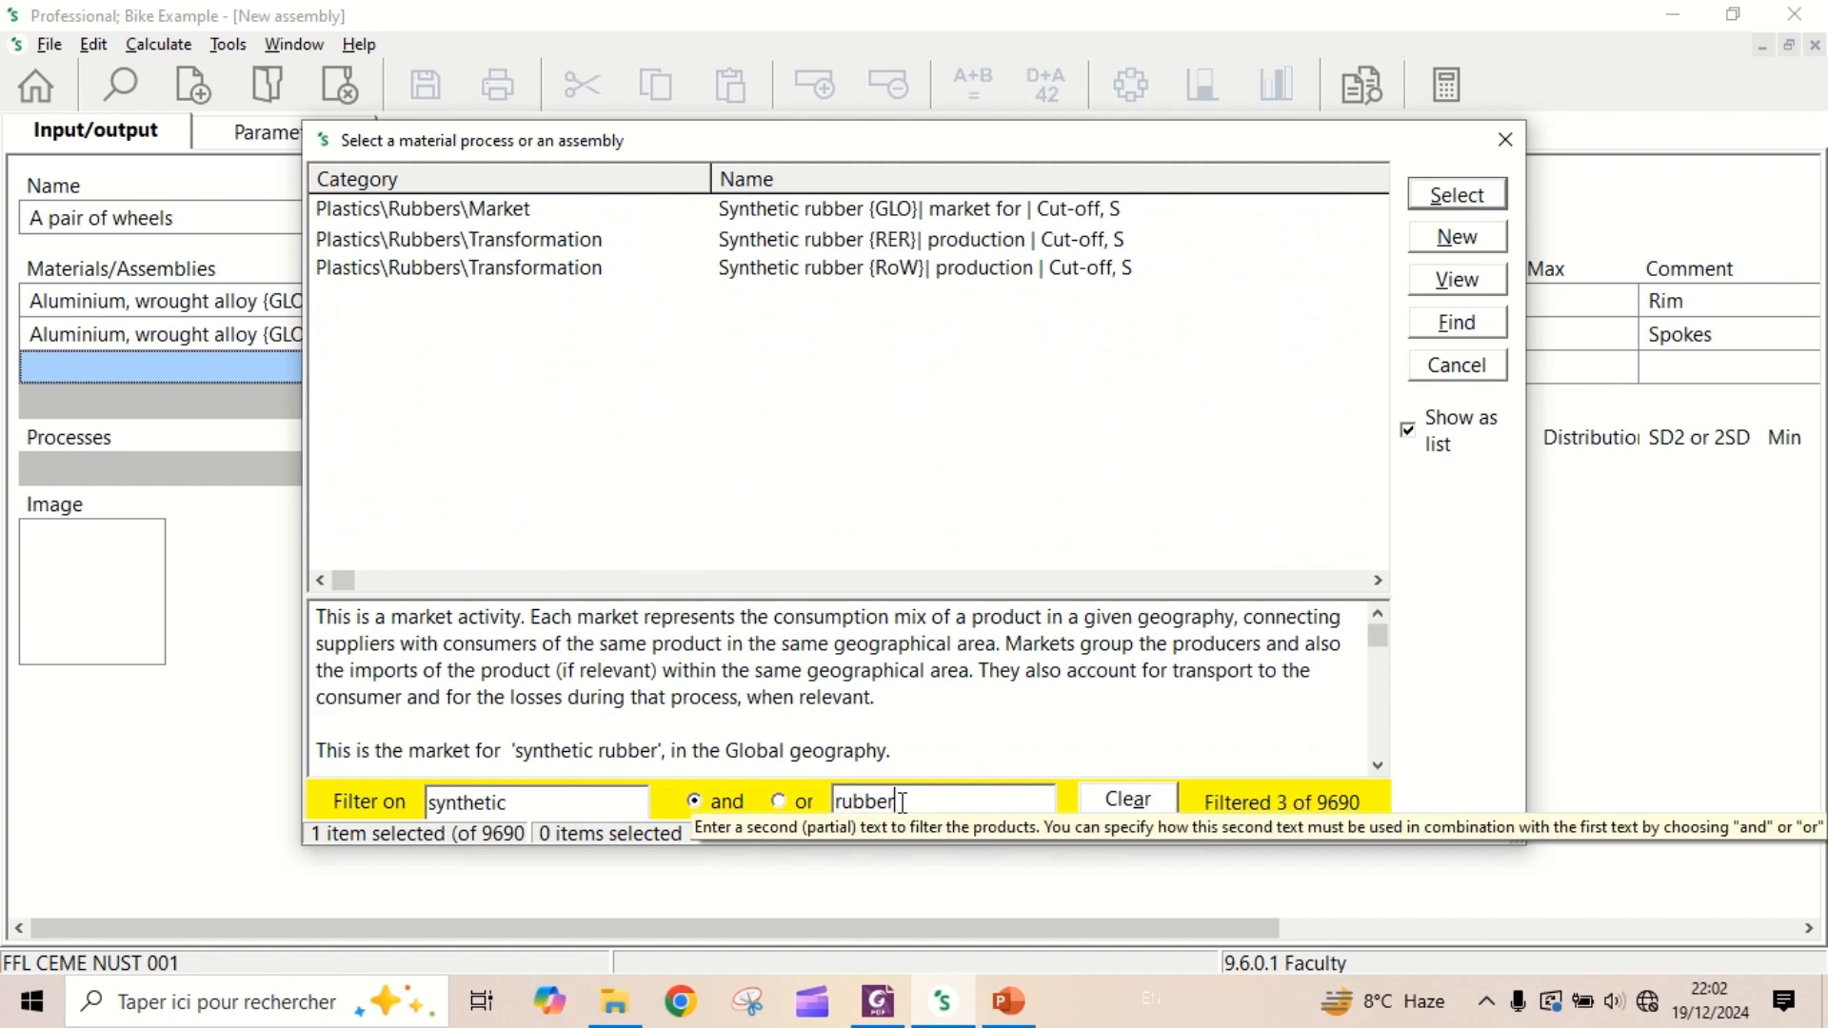
double_click(907, 209)
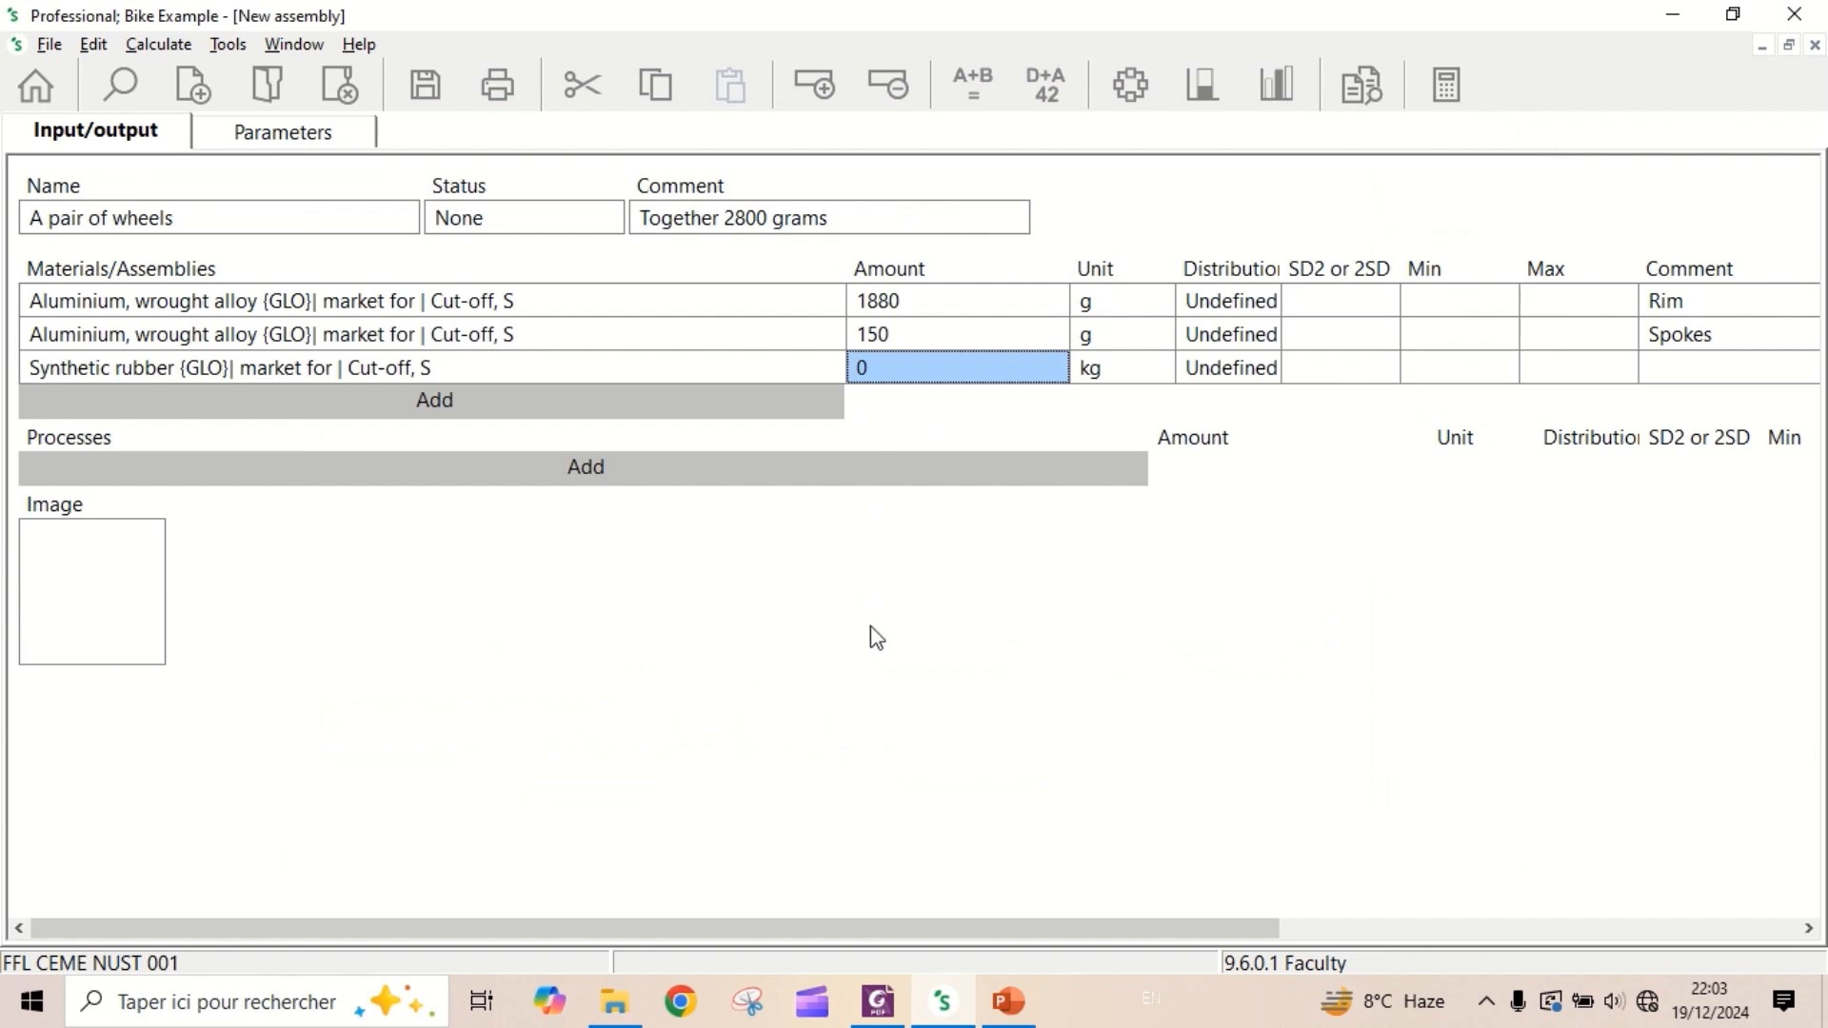
- Set the amount of the synthetic rubber input to 270 g and enter "Inner tire" as its comment
type("270")
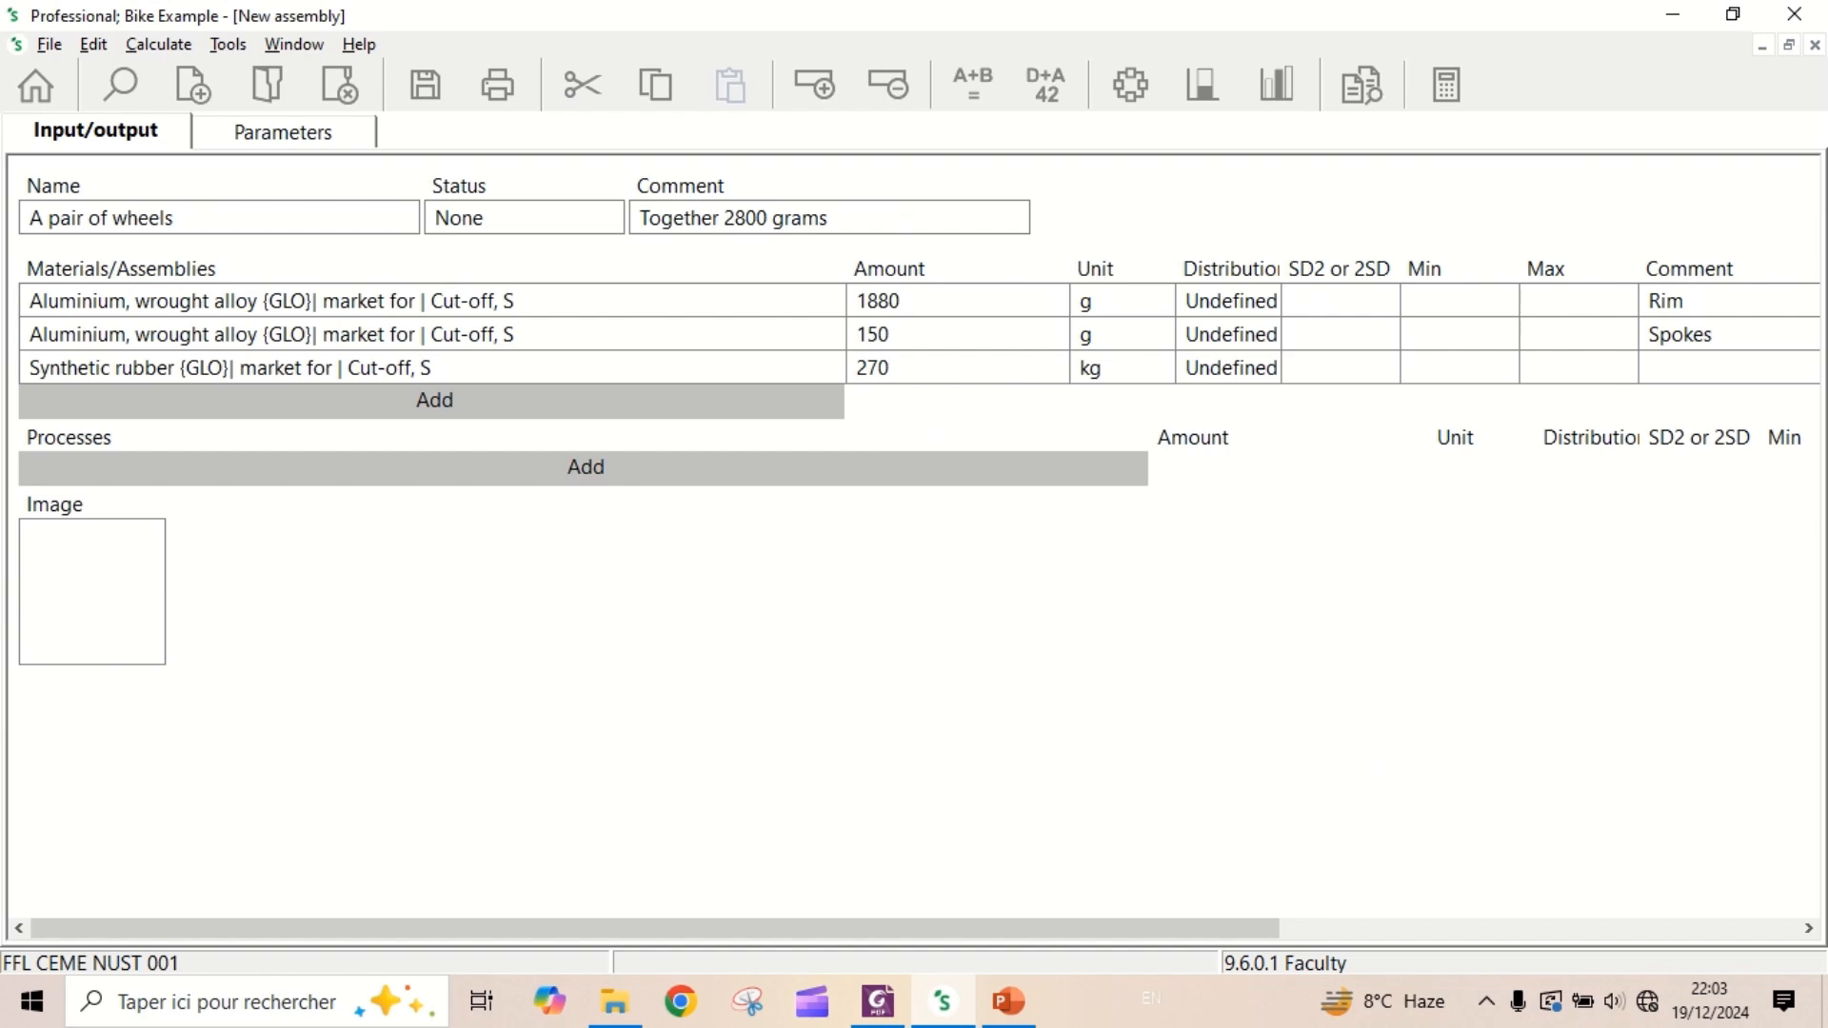
left_click(1162, 380)
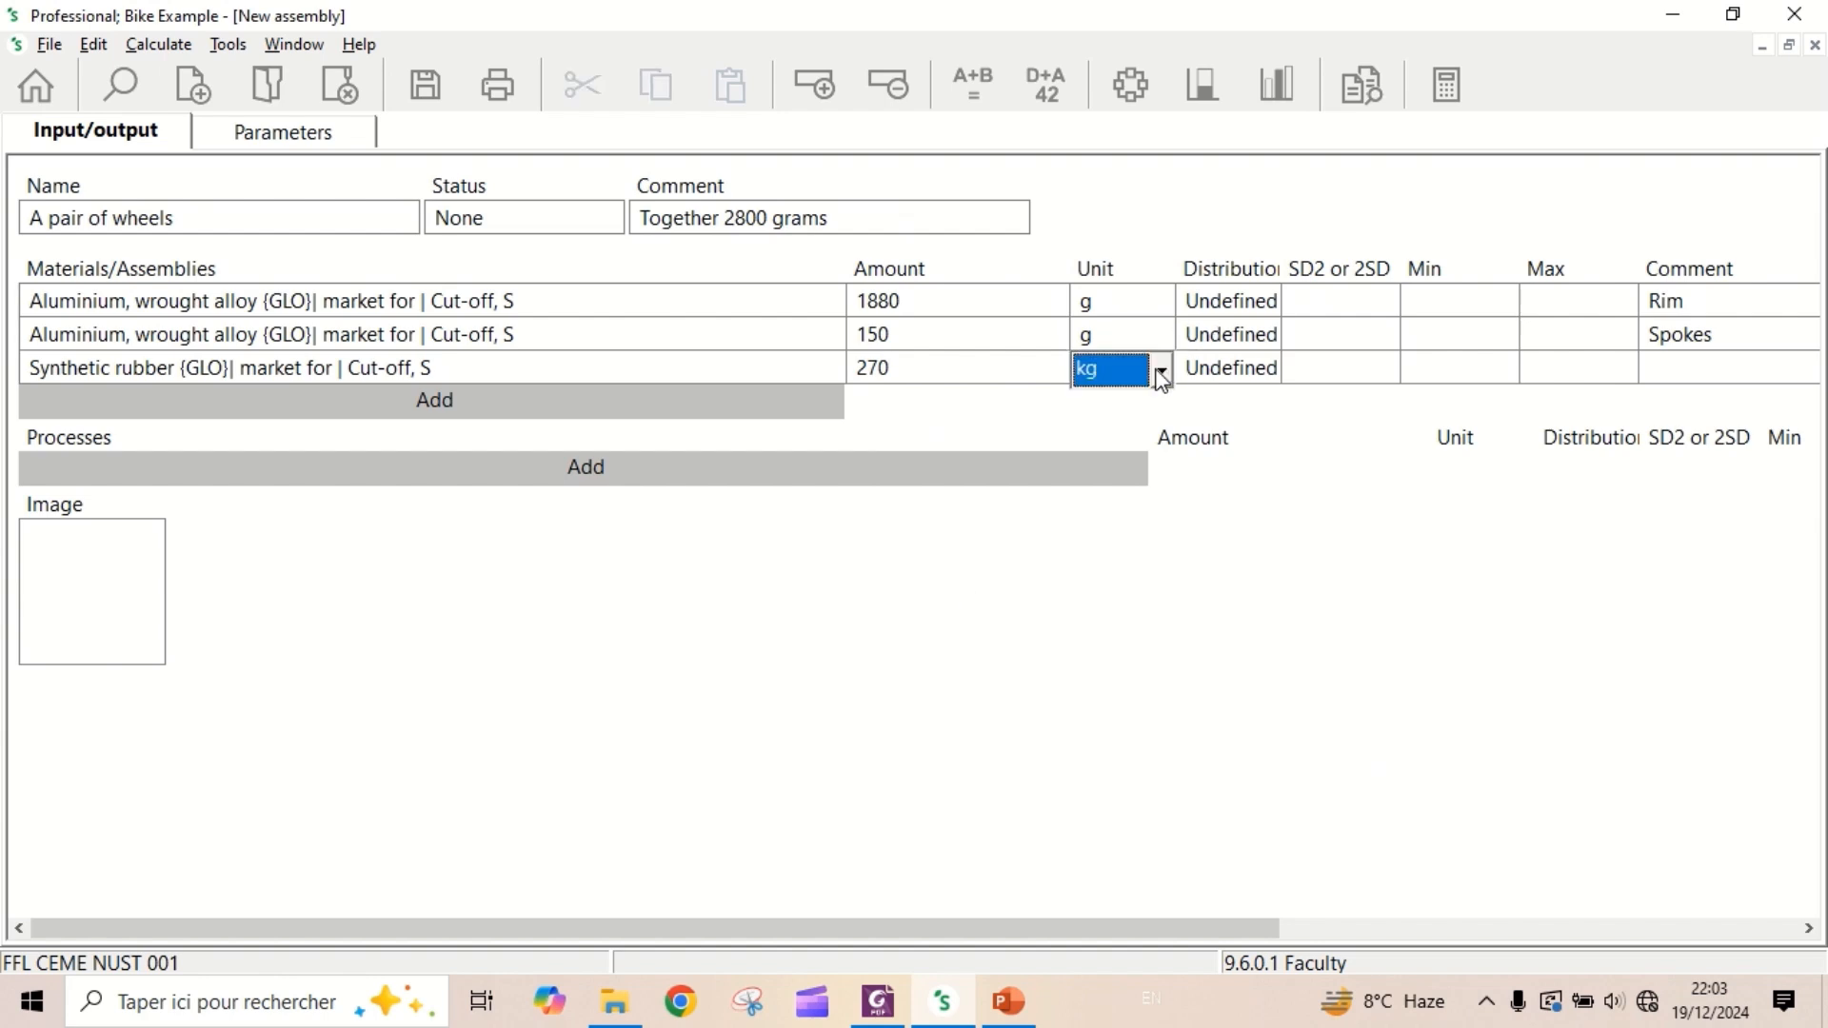
left_click(1162, 371)
left_click(1163, 413)
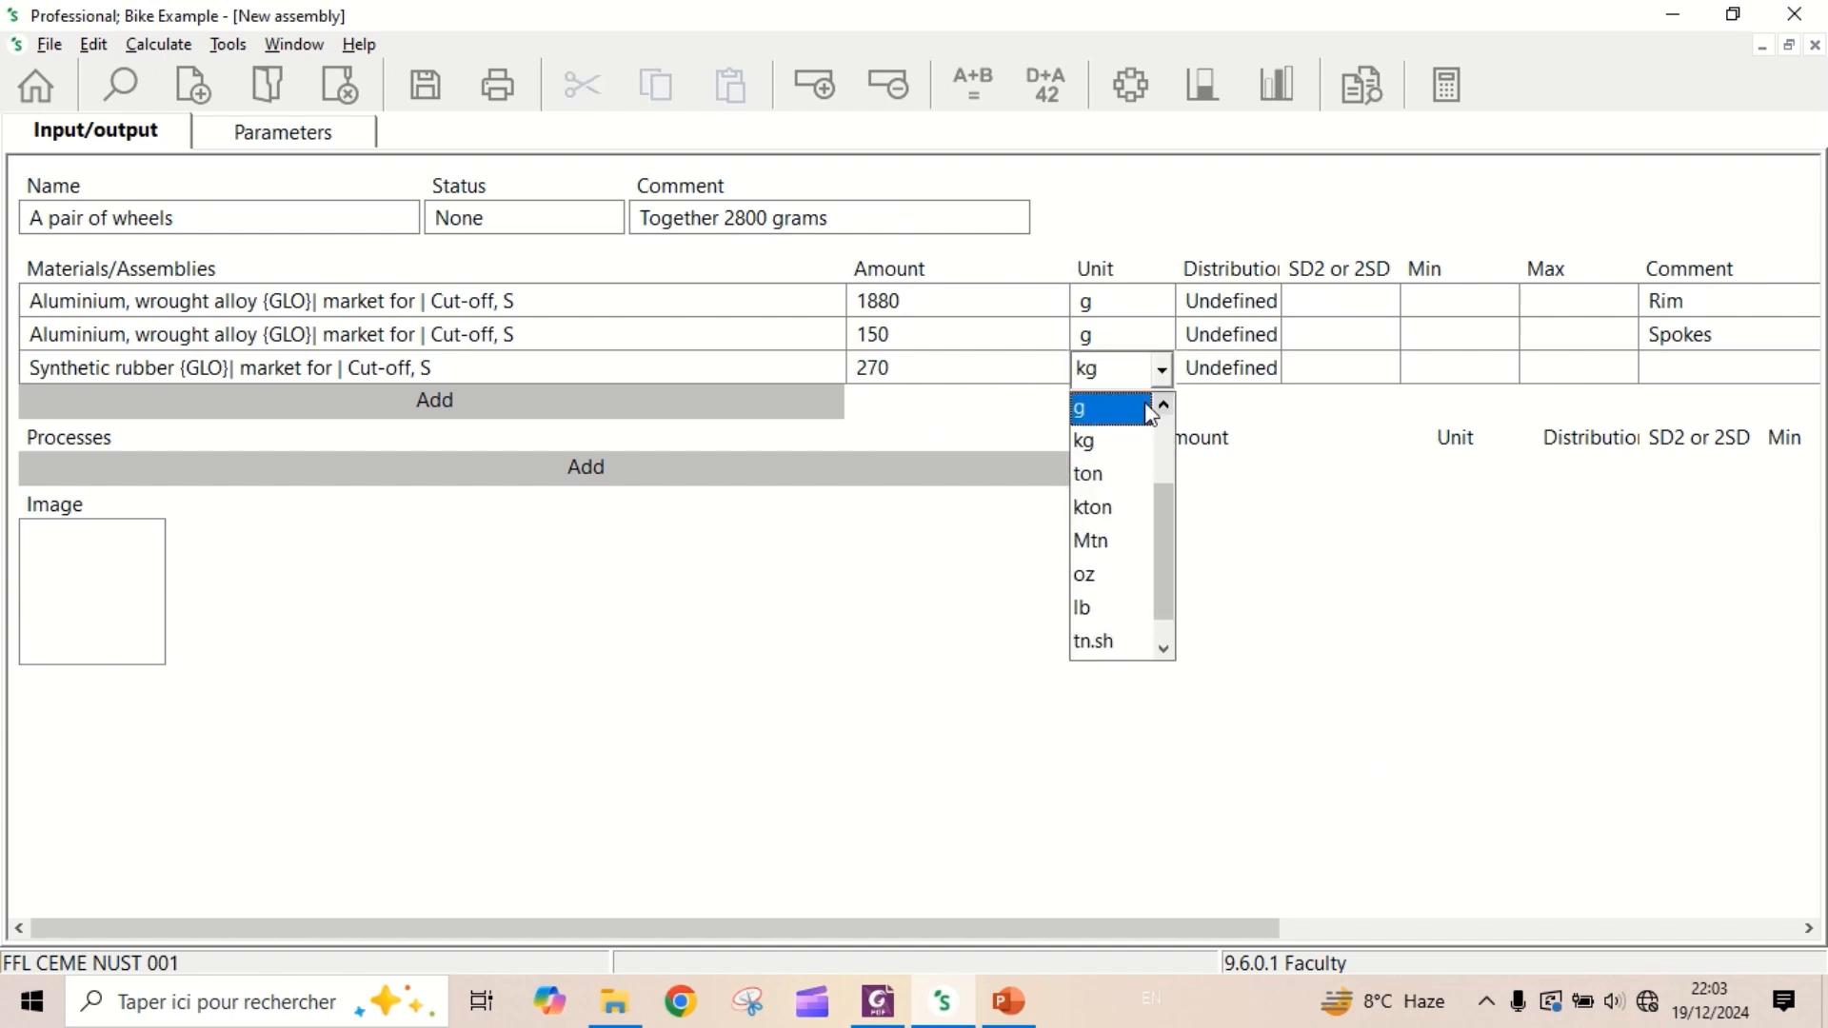
left_click(1128, 409)
left_click(1658, 368)
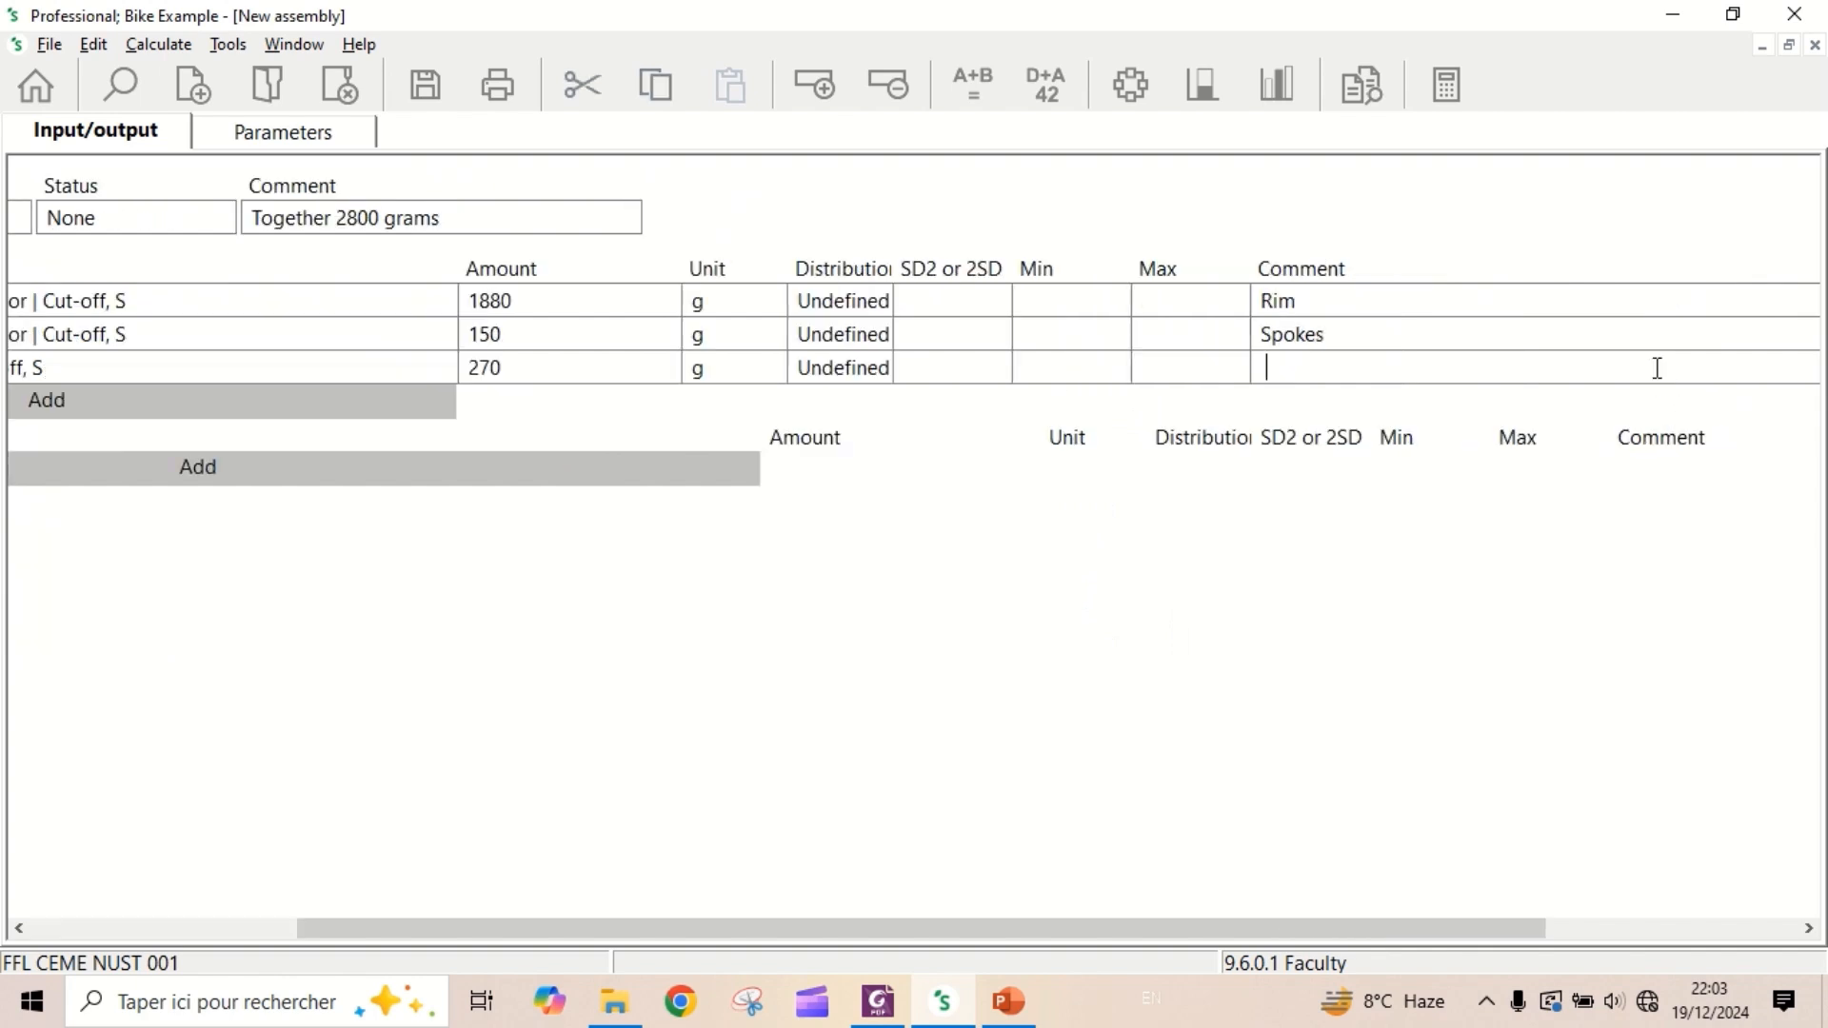
type("Inner tire")
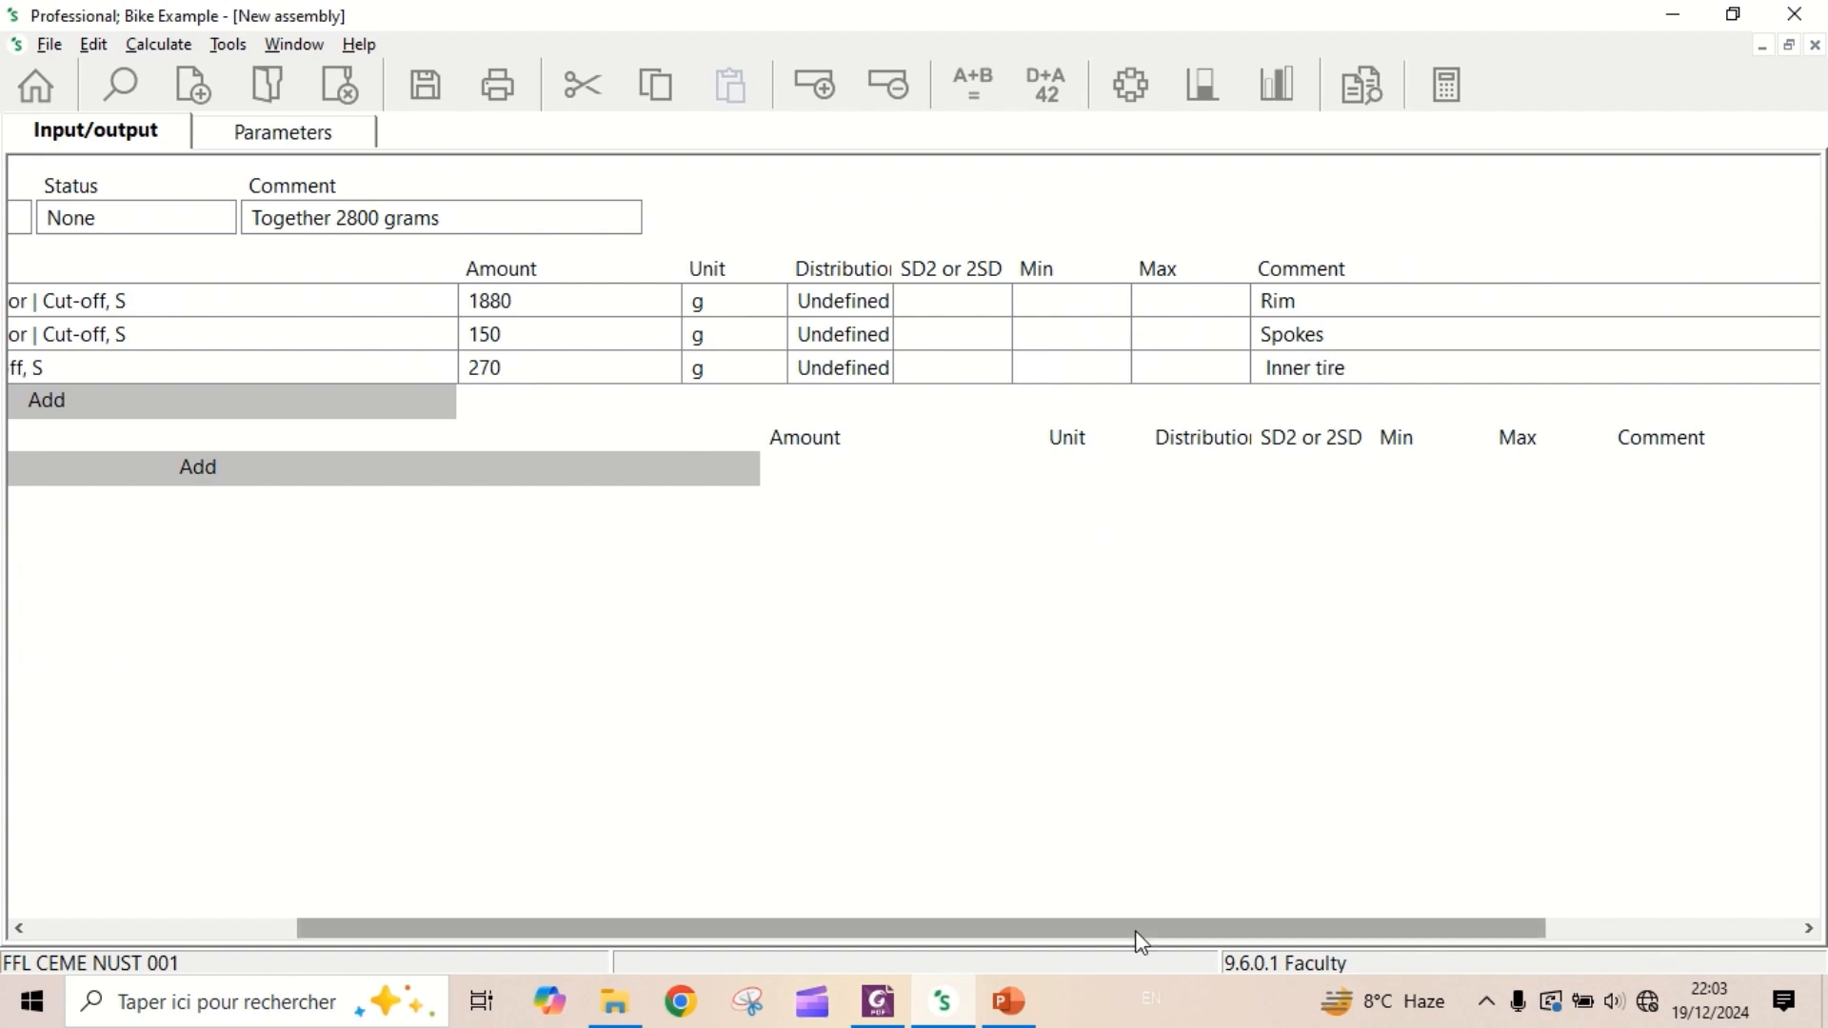
- Add a second "Synthetic rubber {GLO}| market for | Cut-off, S" input, filtering the list on "Synthetic" and "rubber"
left_click_drag(1137, 929, 552, 877)
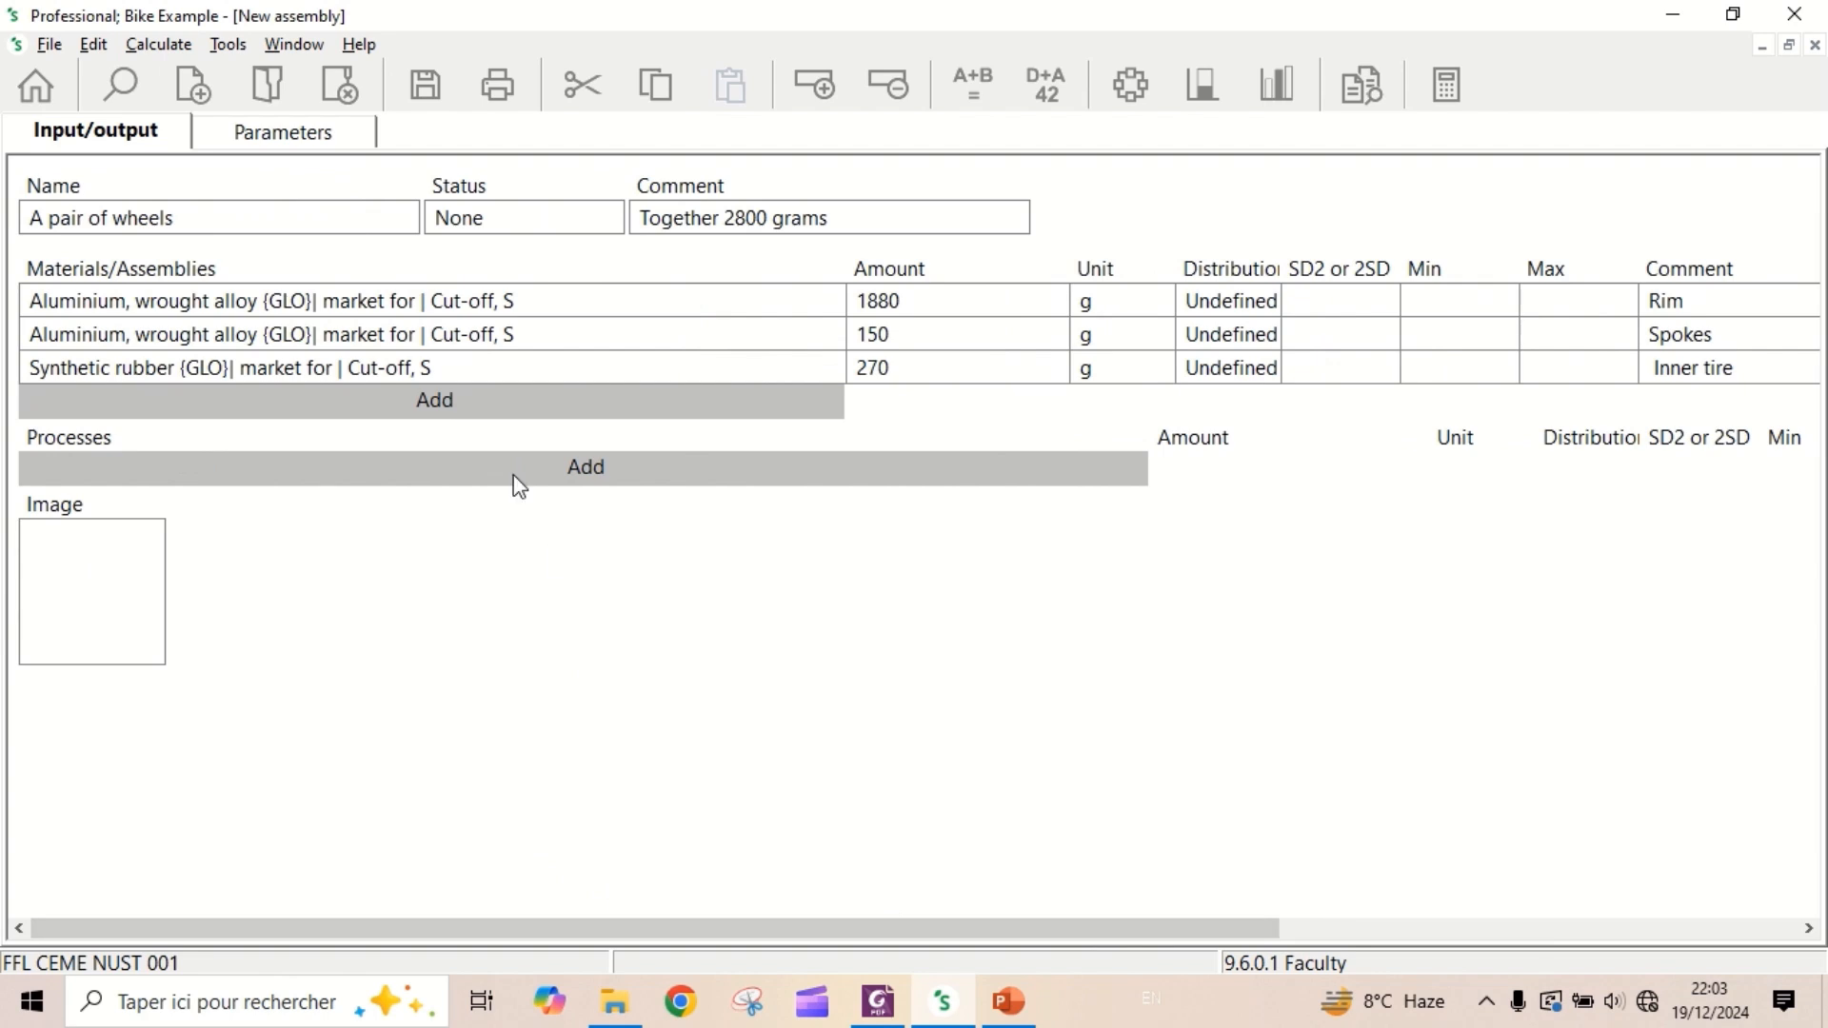
left_click(373, 412)
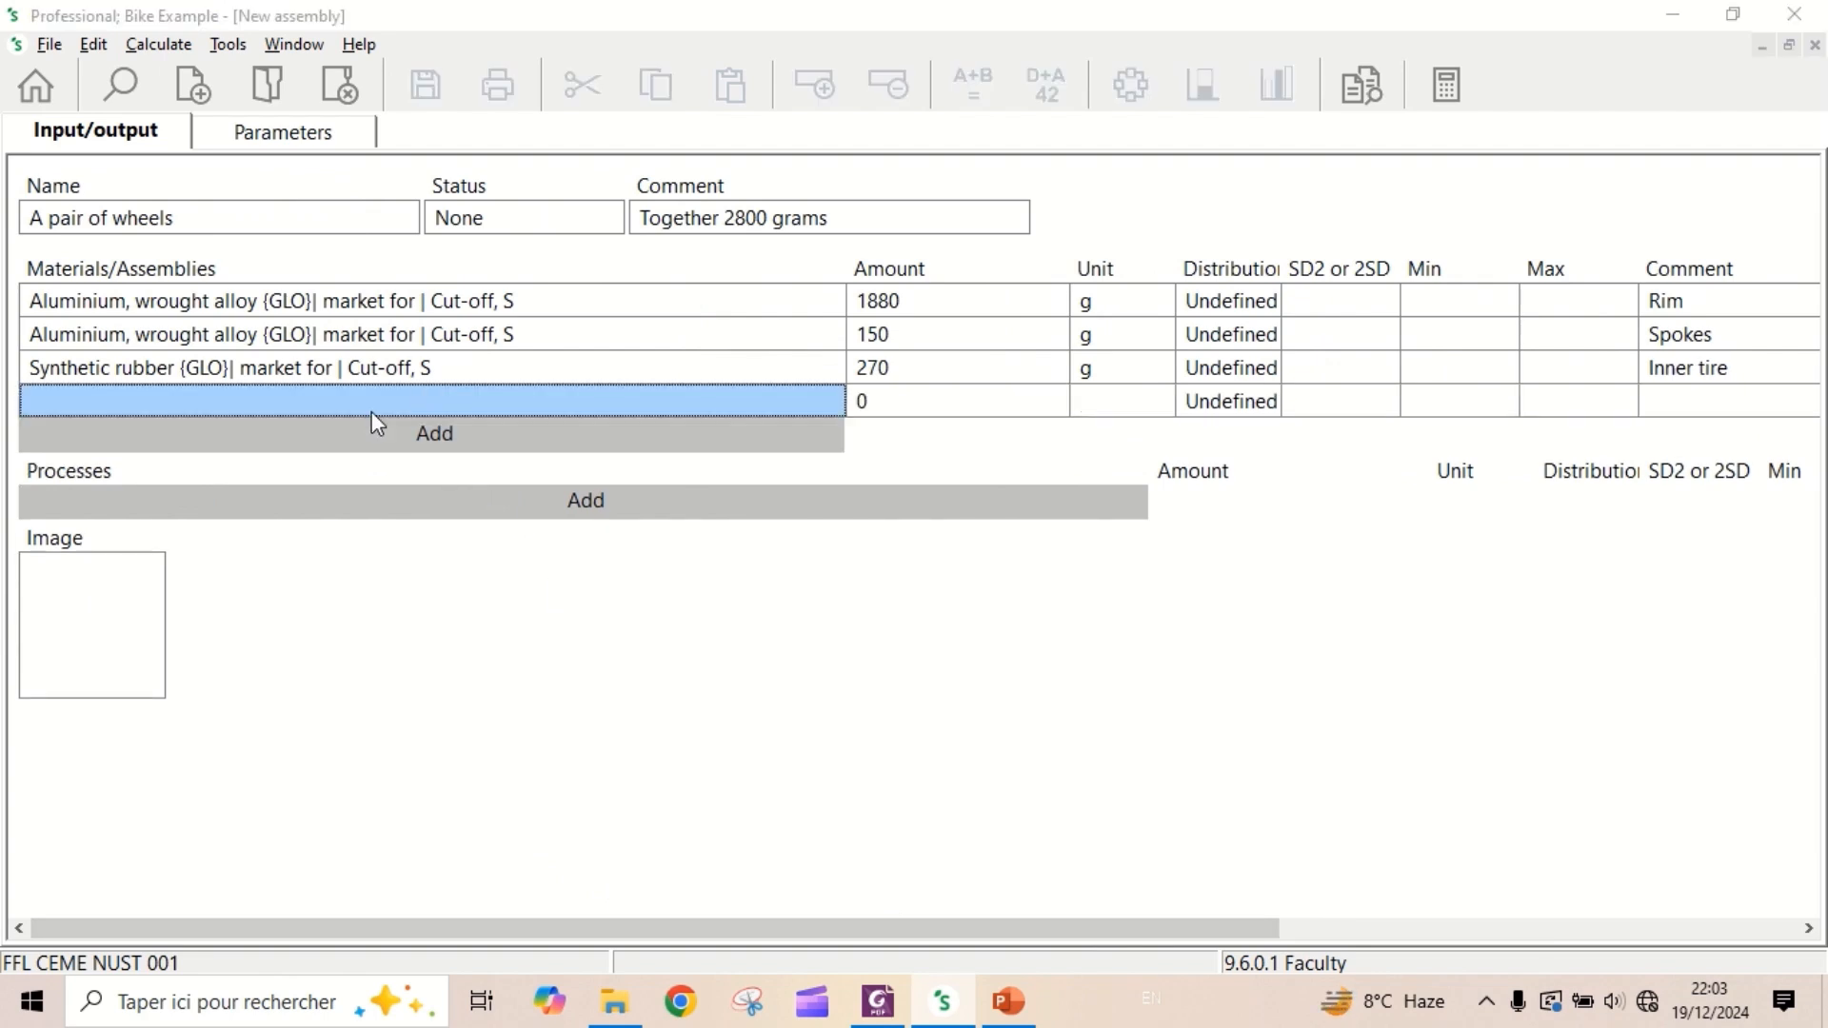
left_click(570, 800)
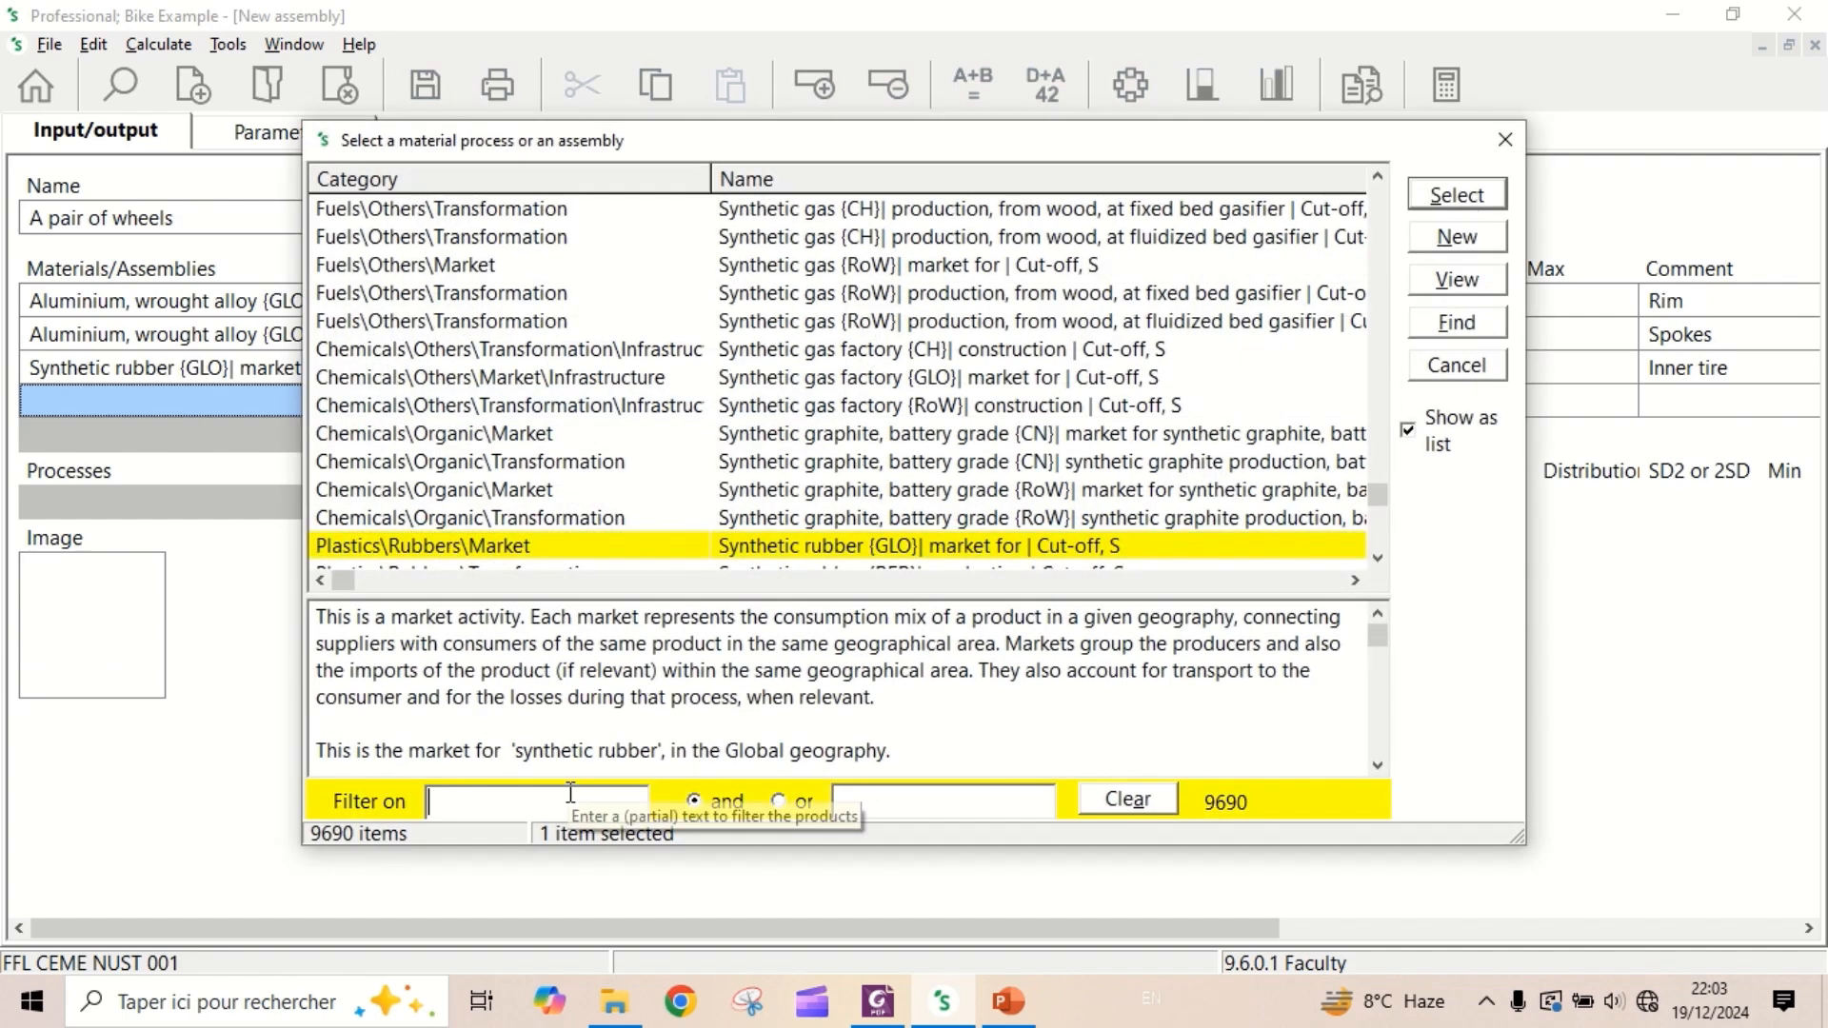
type("Synthetic rub")
key("BackSpace")
key("BackSpace")
key("BackSpace")
key("BackSpace")
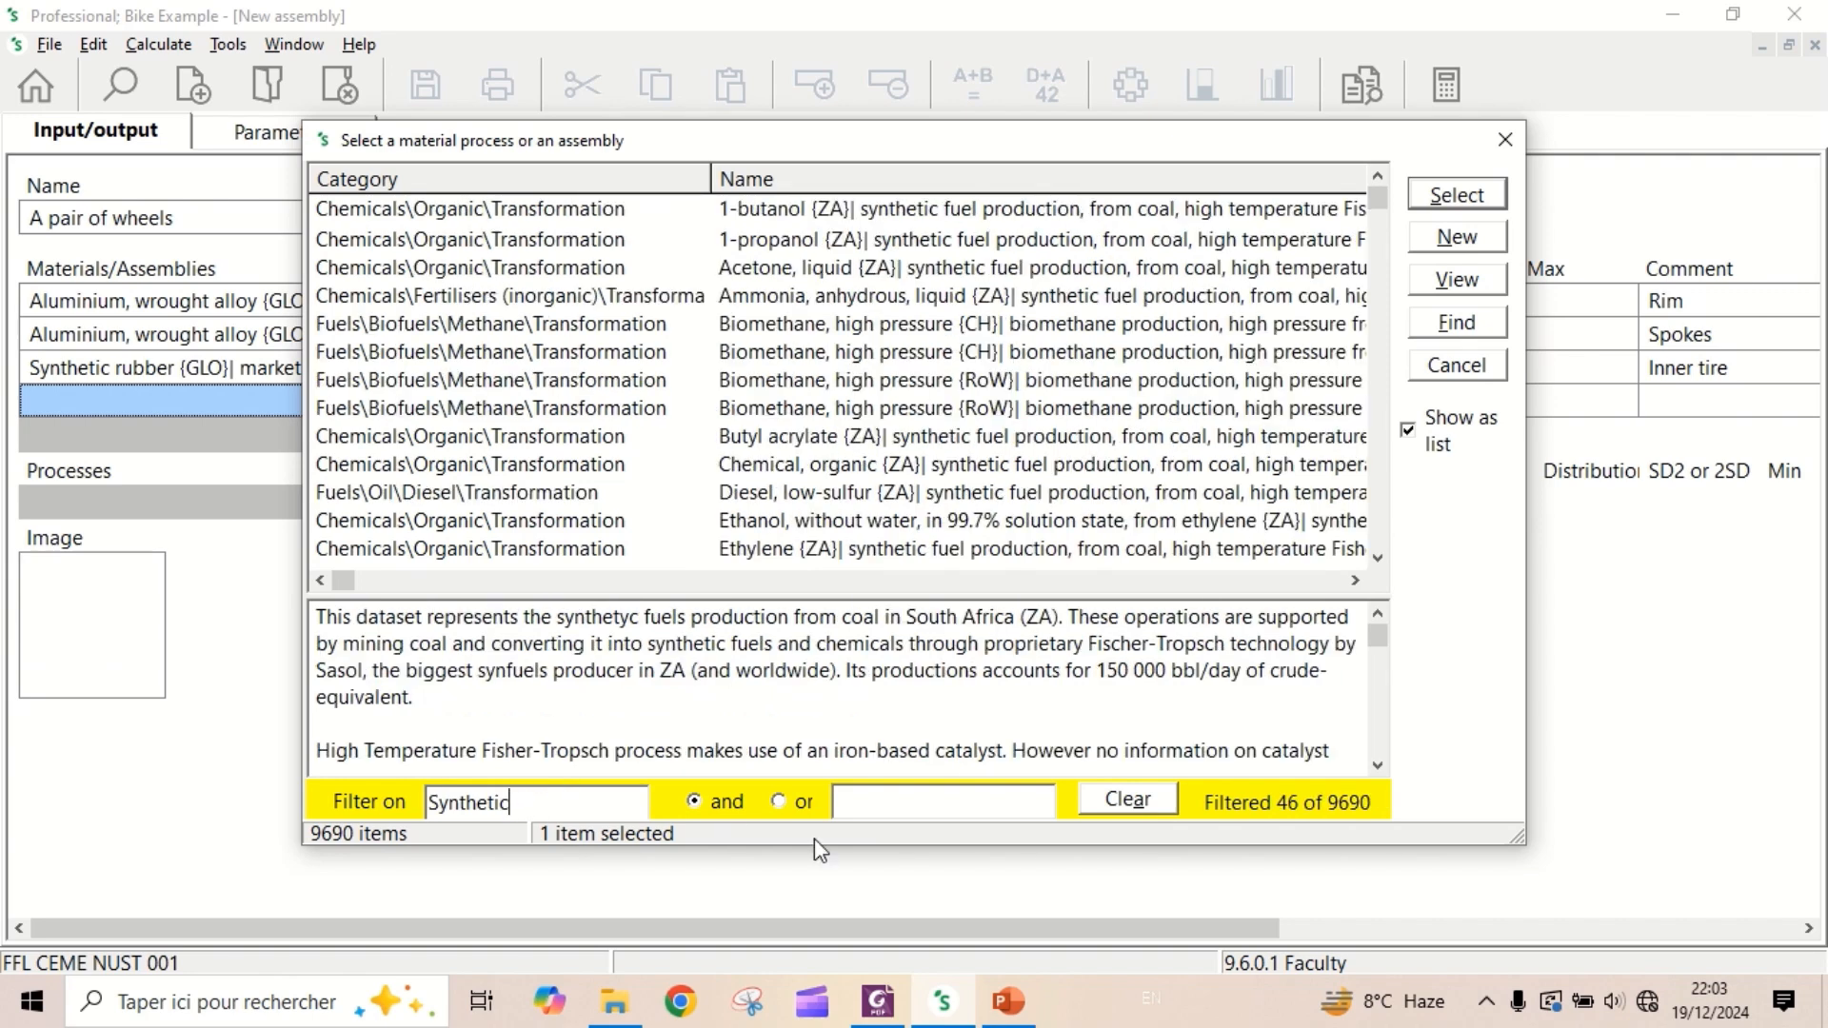
left_click(839, 801)
type("rubber")
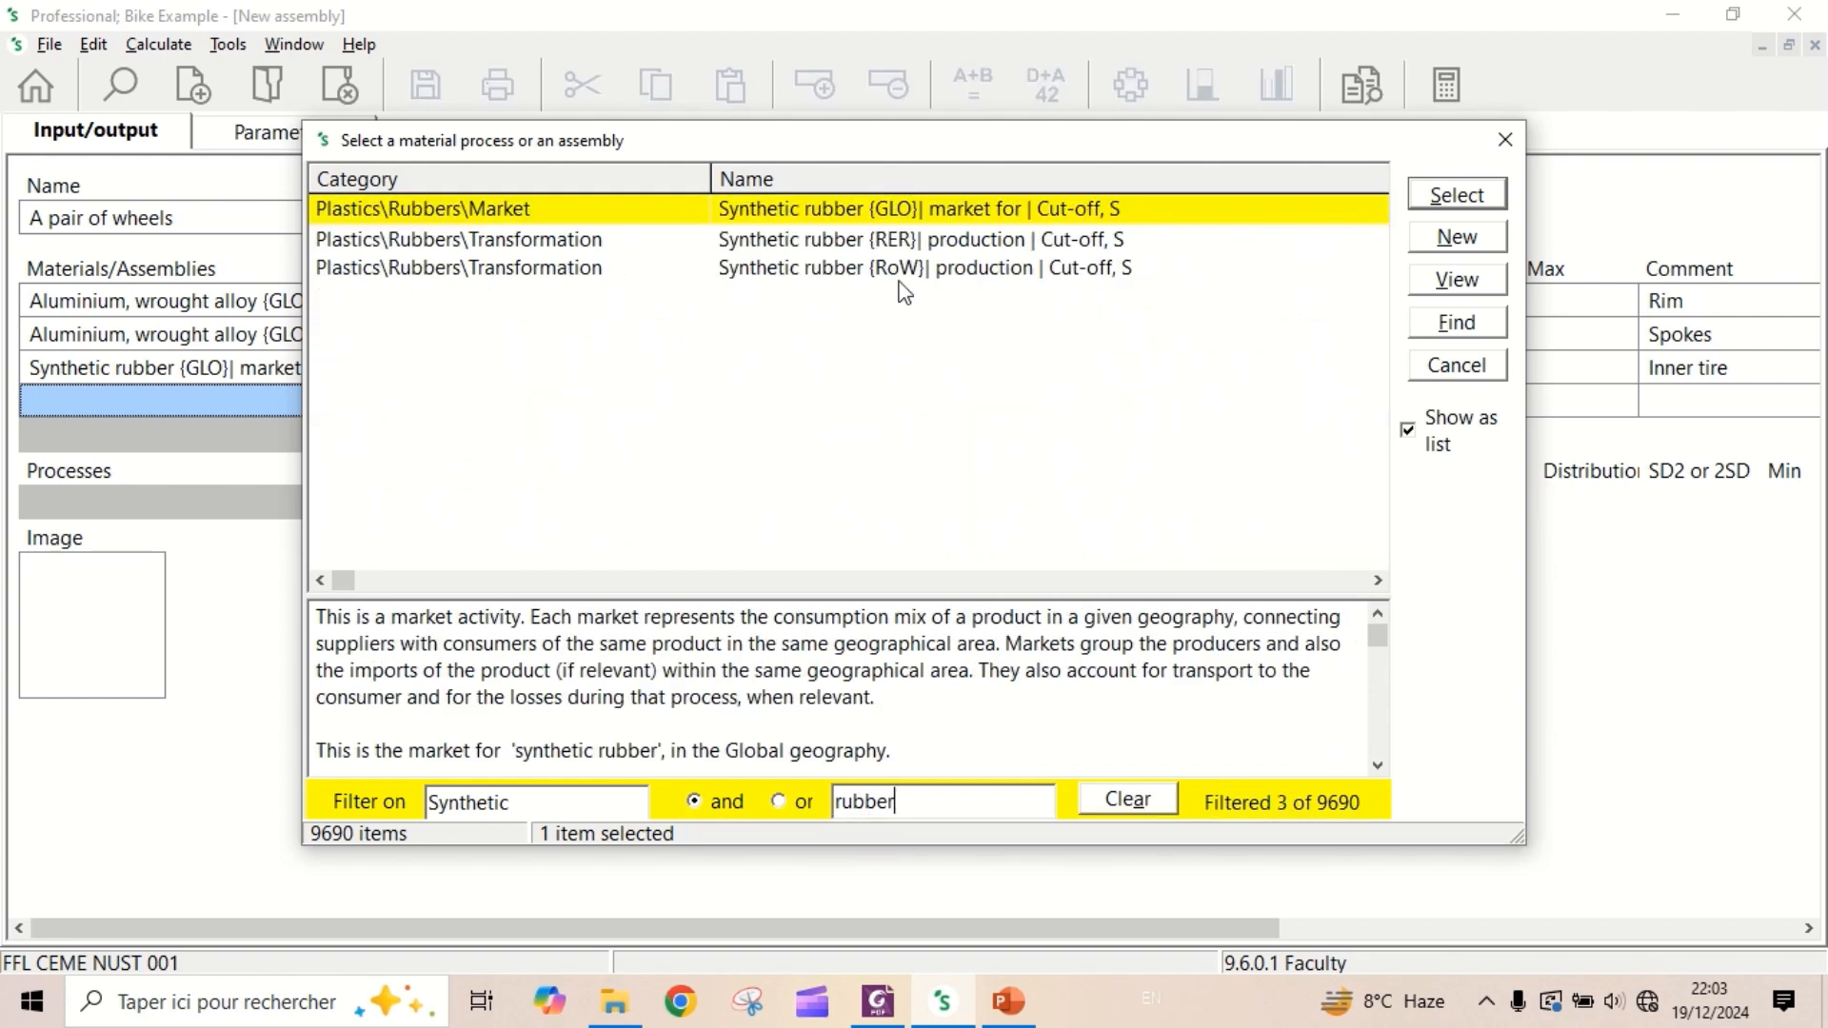
double_click(826, 219)
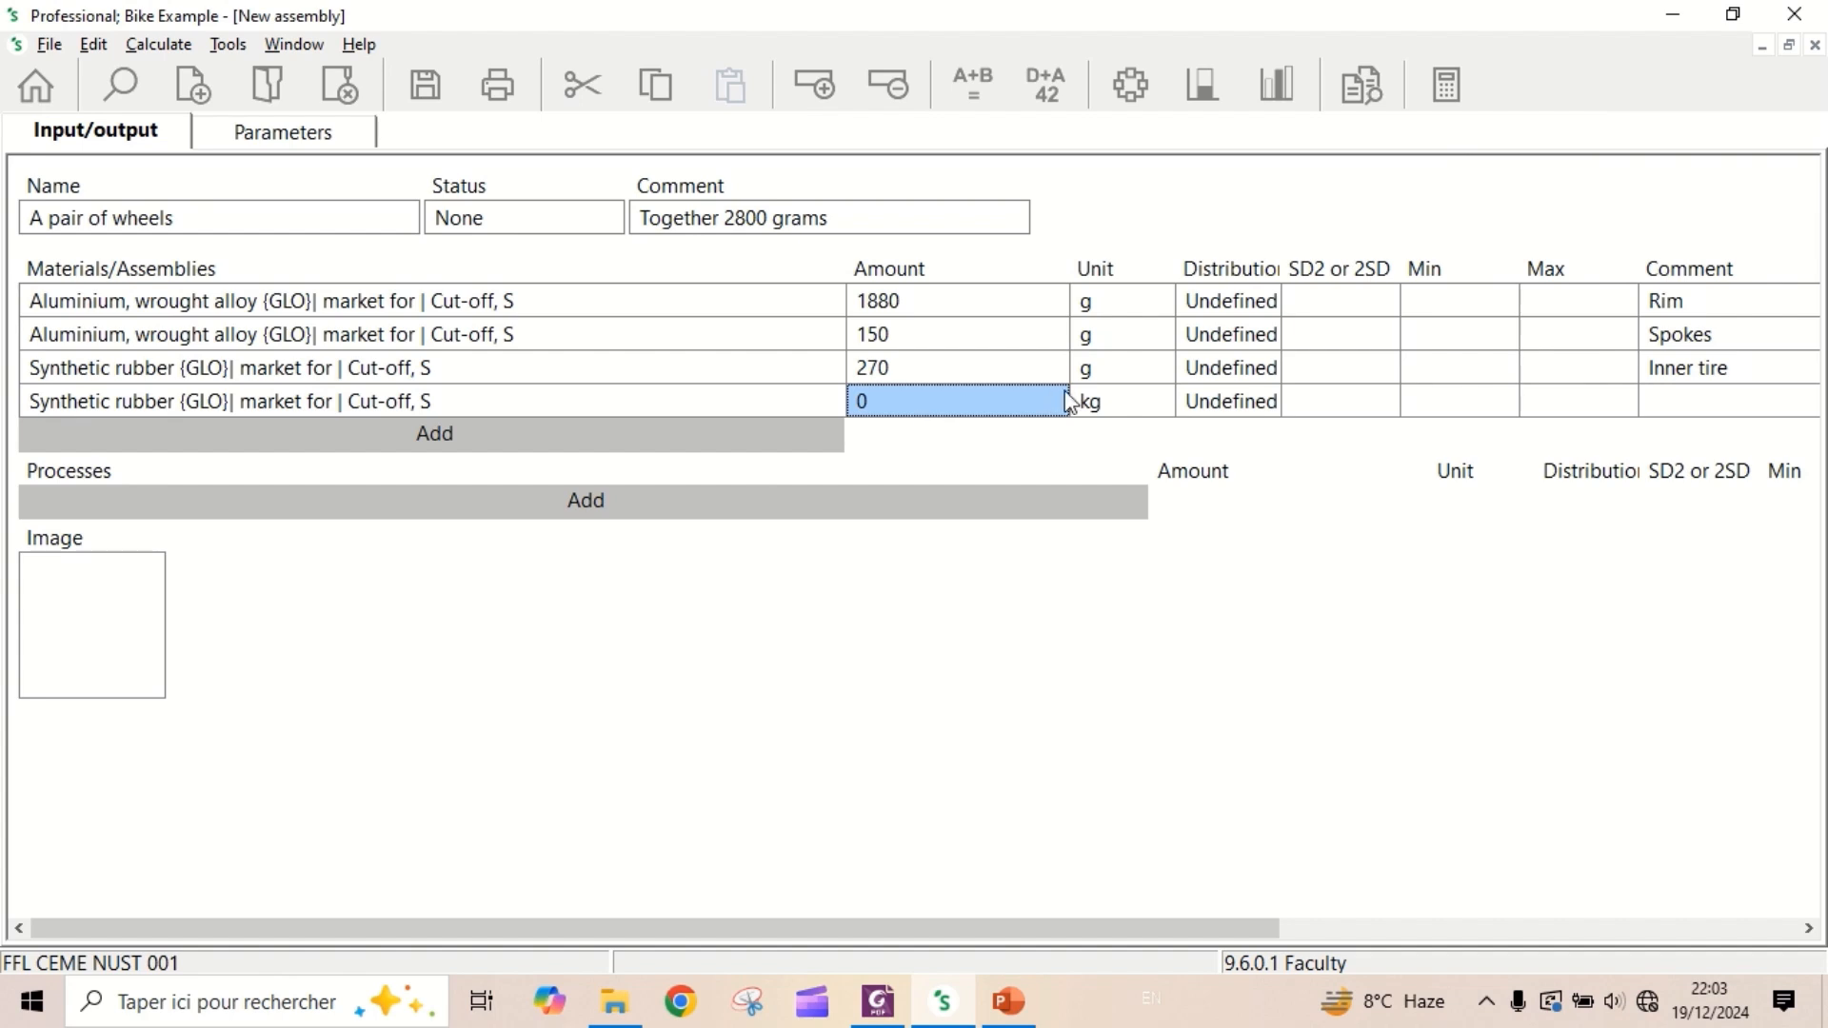
- Set the amount of the second synthetic rubber input to 450 g and enter "Outer tire" as its comment
type("450")
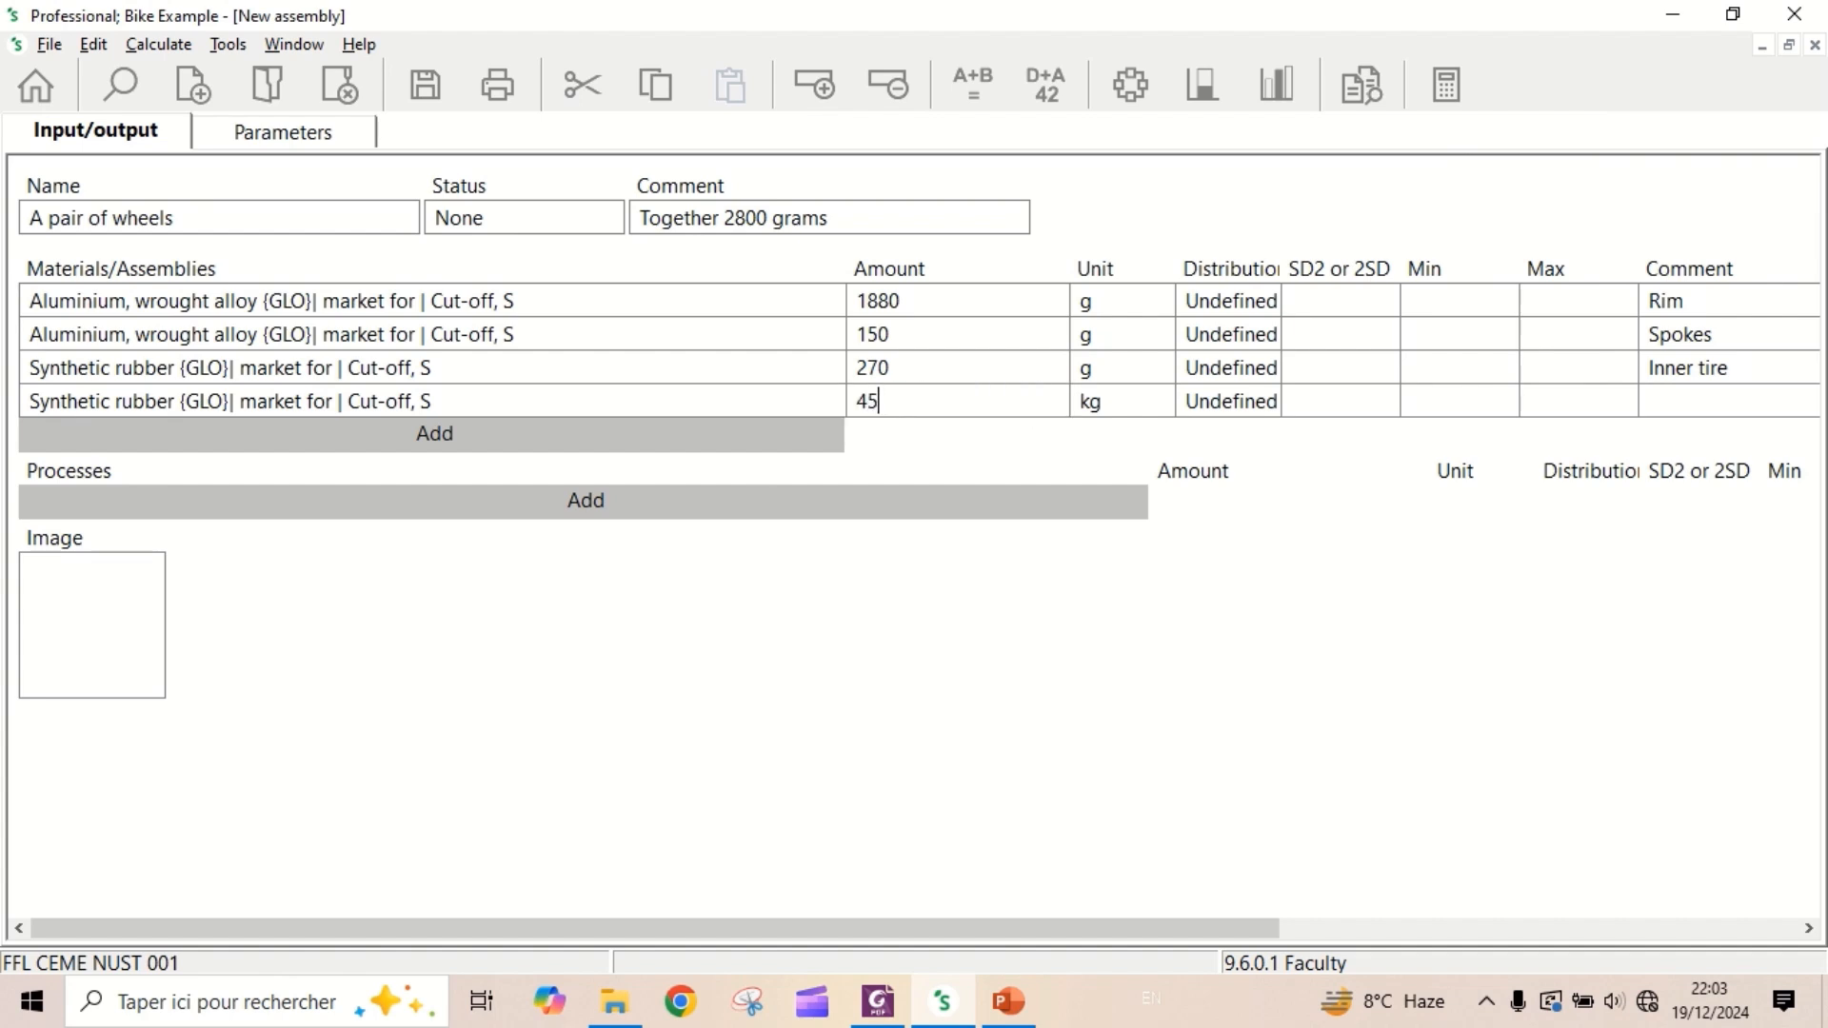
left_click(1152, 404)
left_click(1160, 405)
left_click(1161, 442)
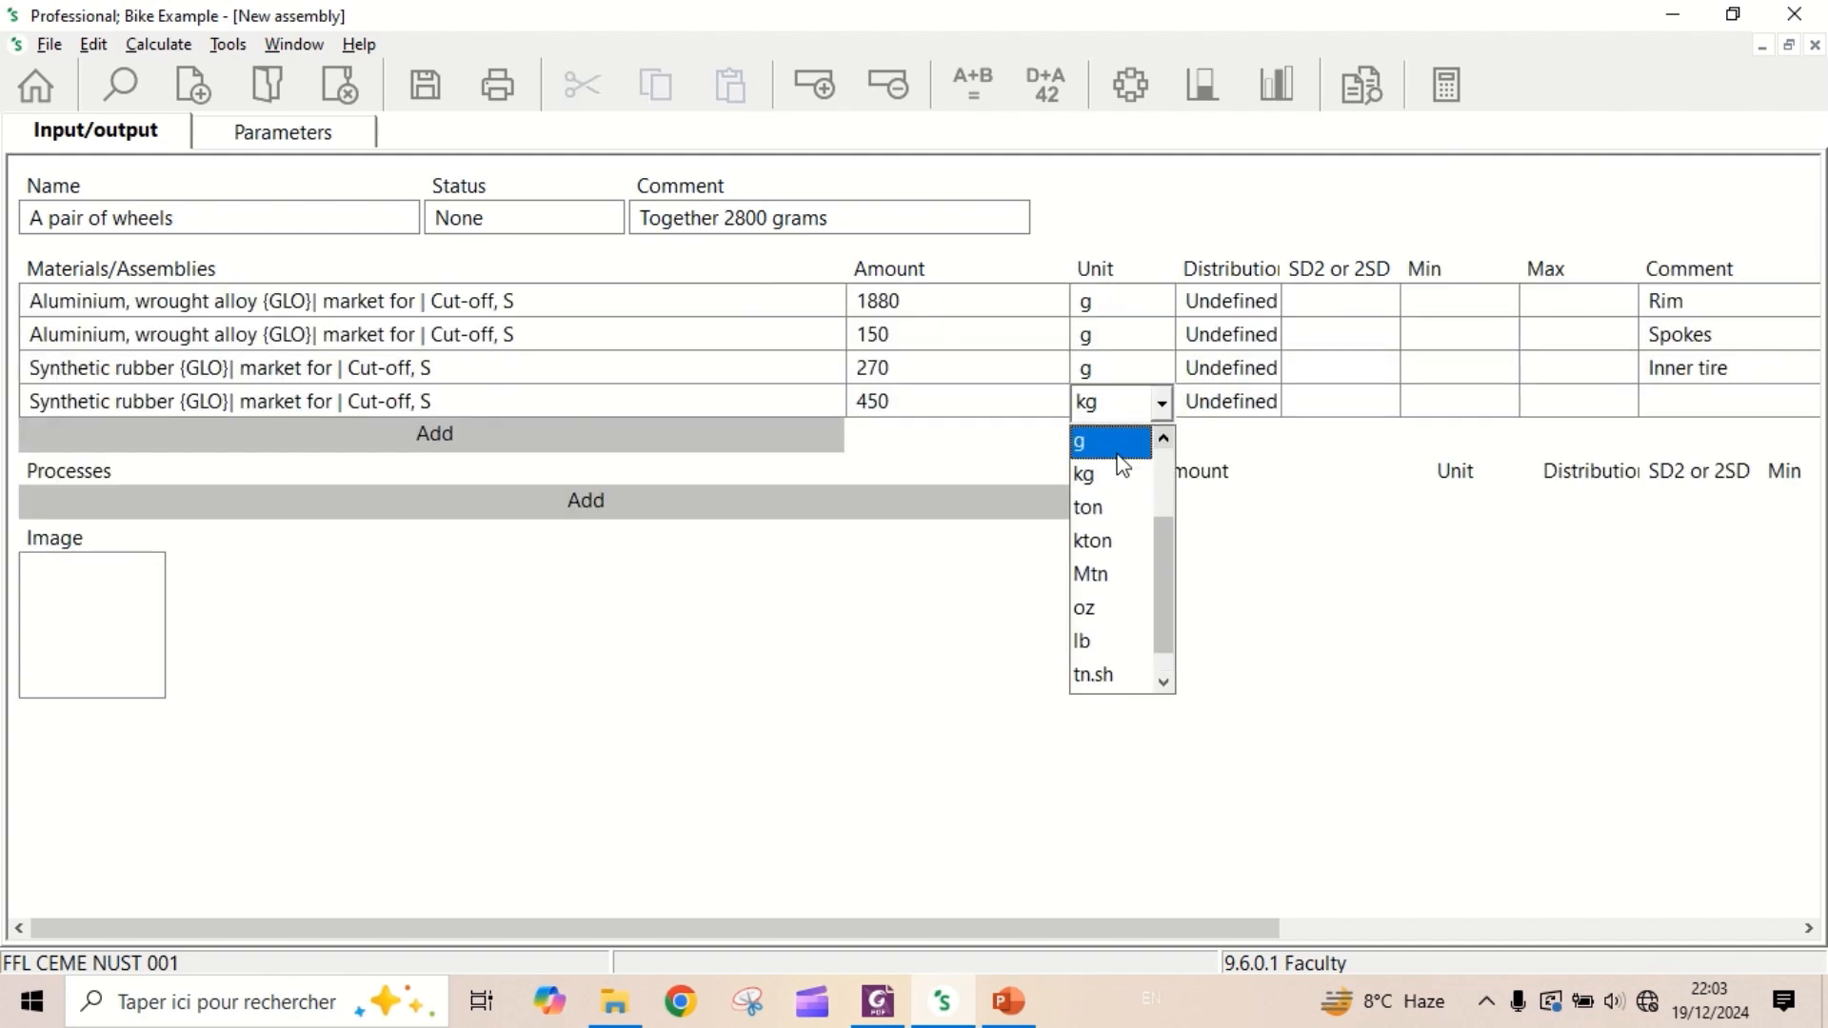
left_click(1116, 444)
left_click(1681, 401)
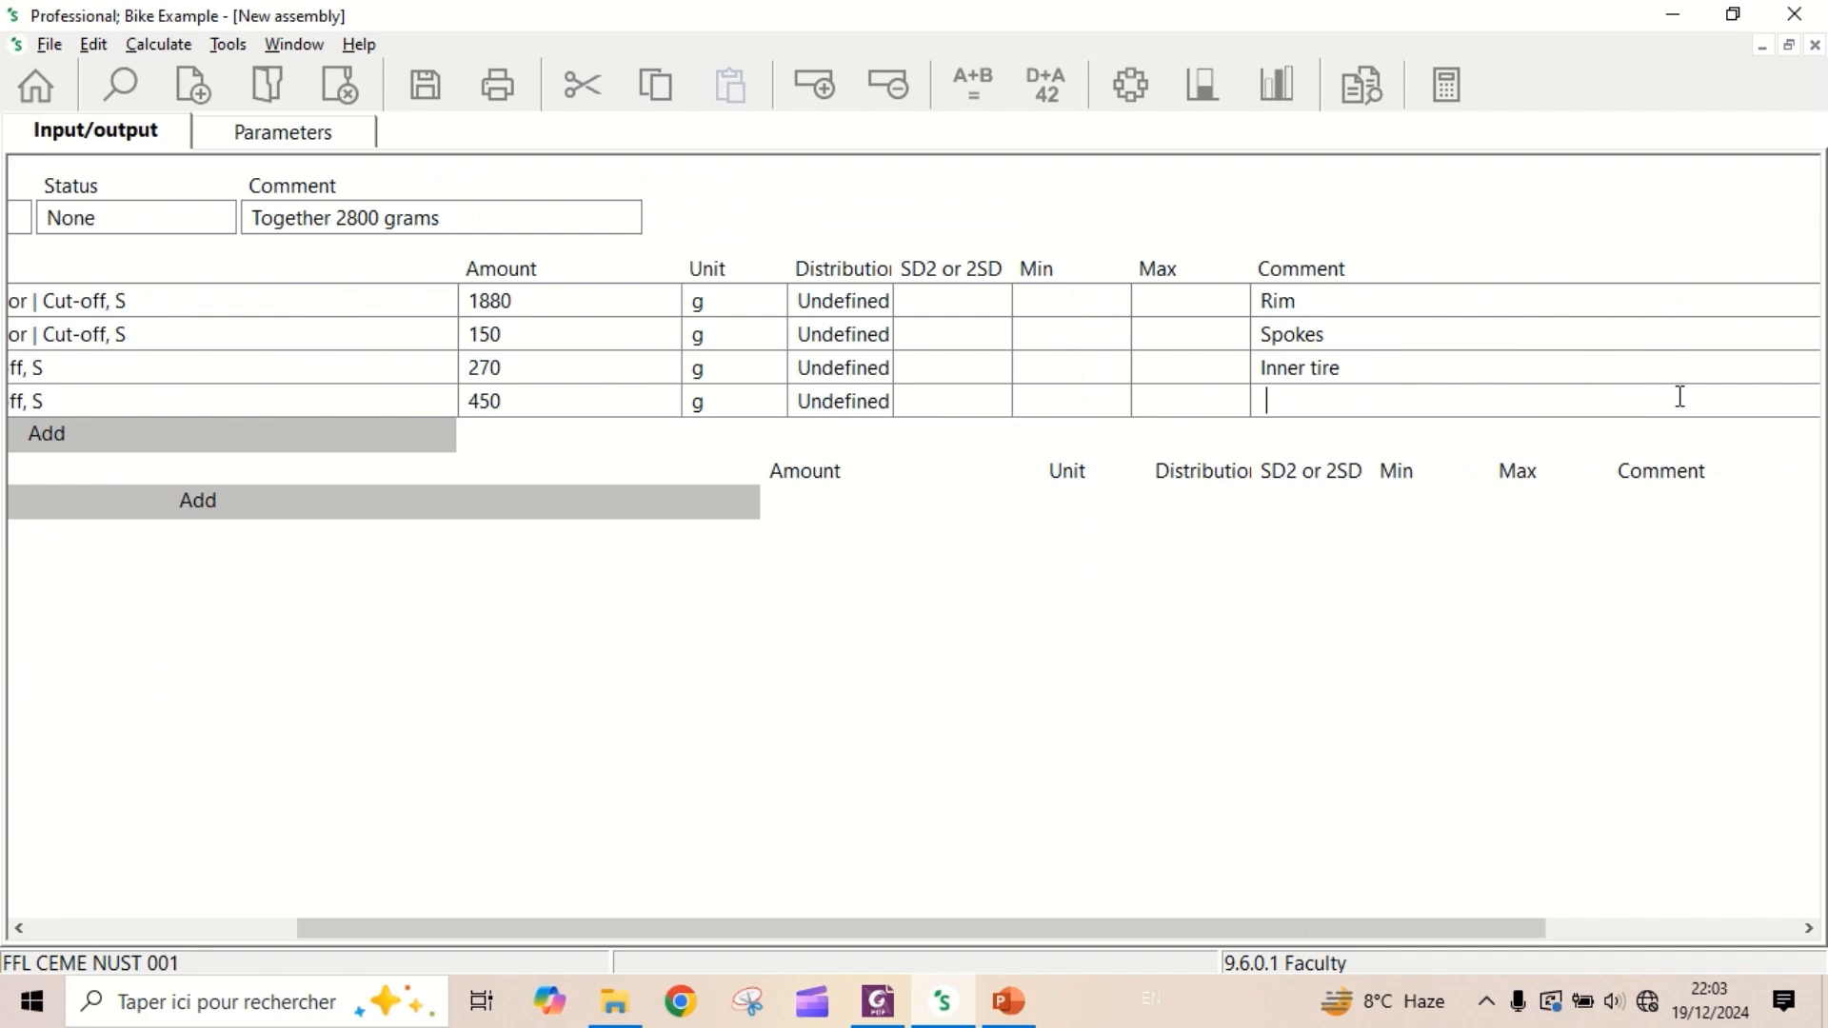
type("Outer tire")
- Add the material "Nylon 6 {RER}| market for nylon 6 | Cut-off, S" to the assembly, filtering the list on "nylon 6"
left_click_drag(1045, 928, 424, 483)
left_click(402, 442)
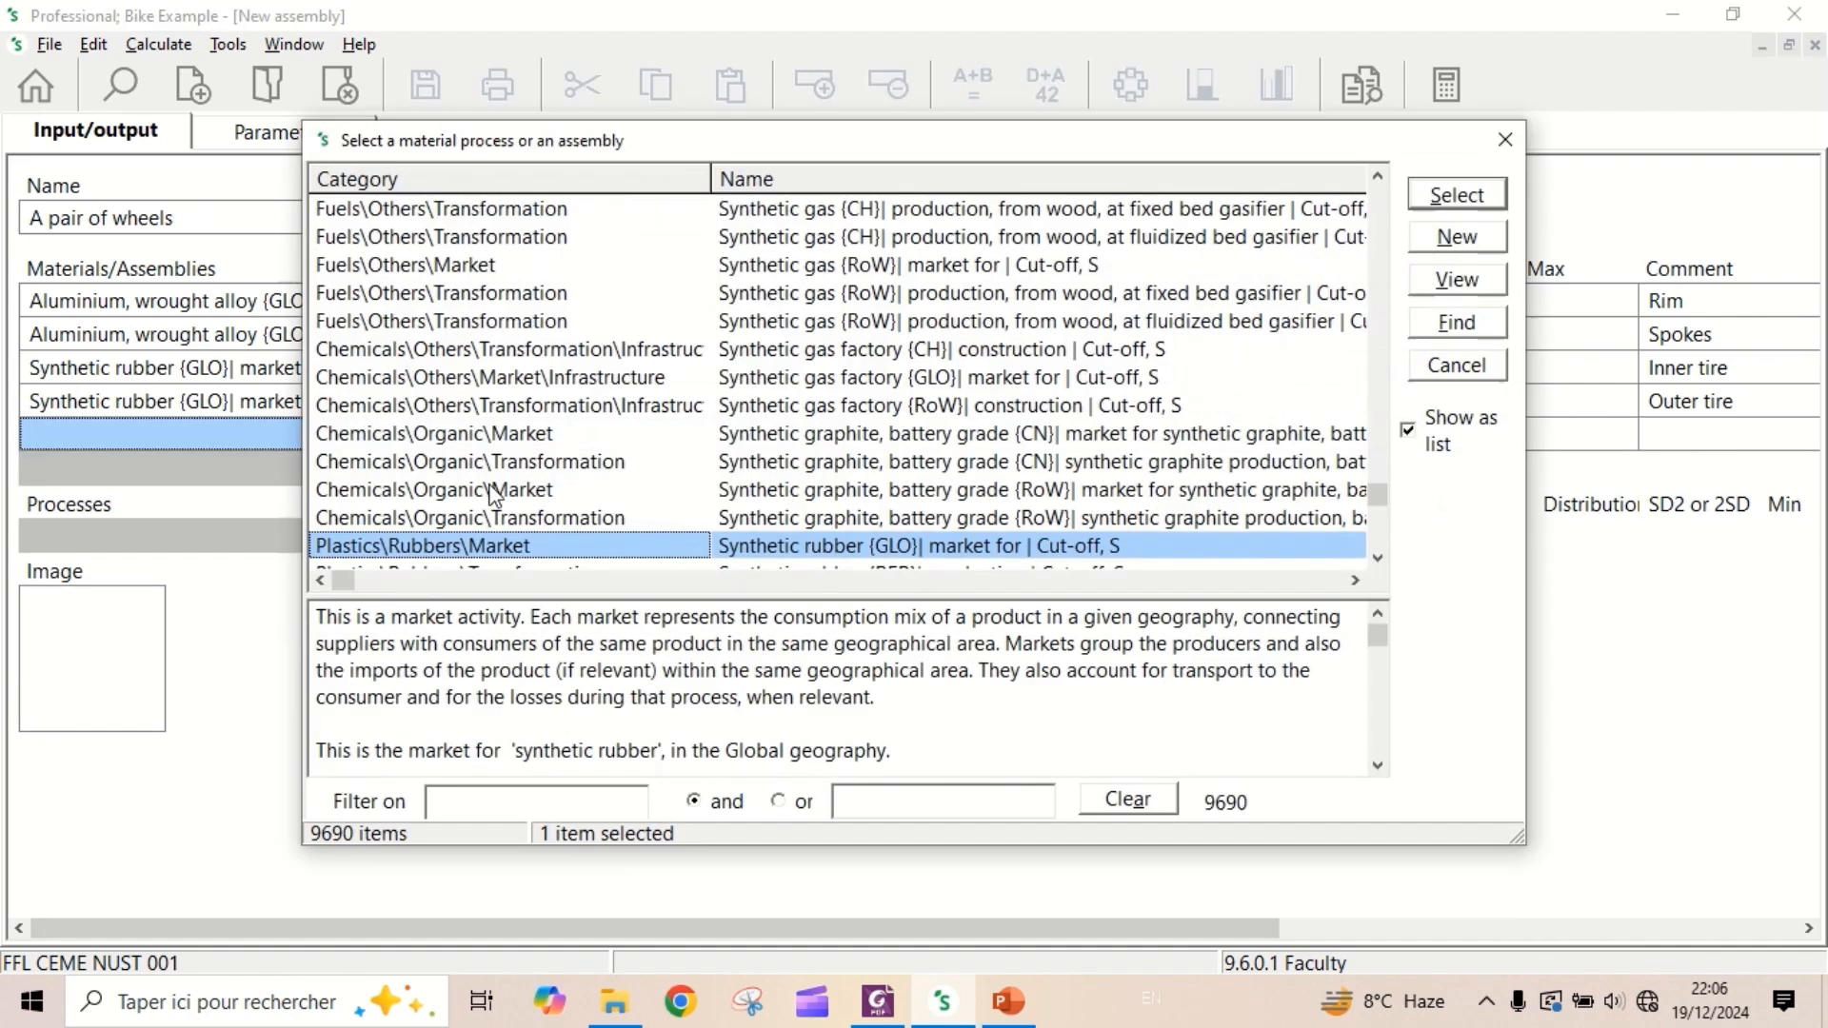
left_click(518, 806)
type("nylon")
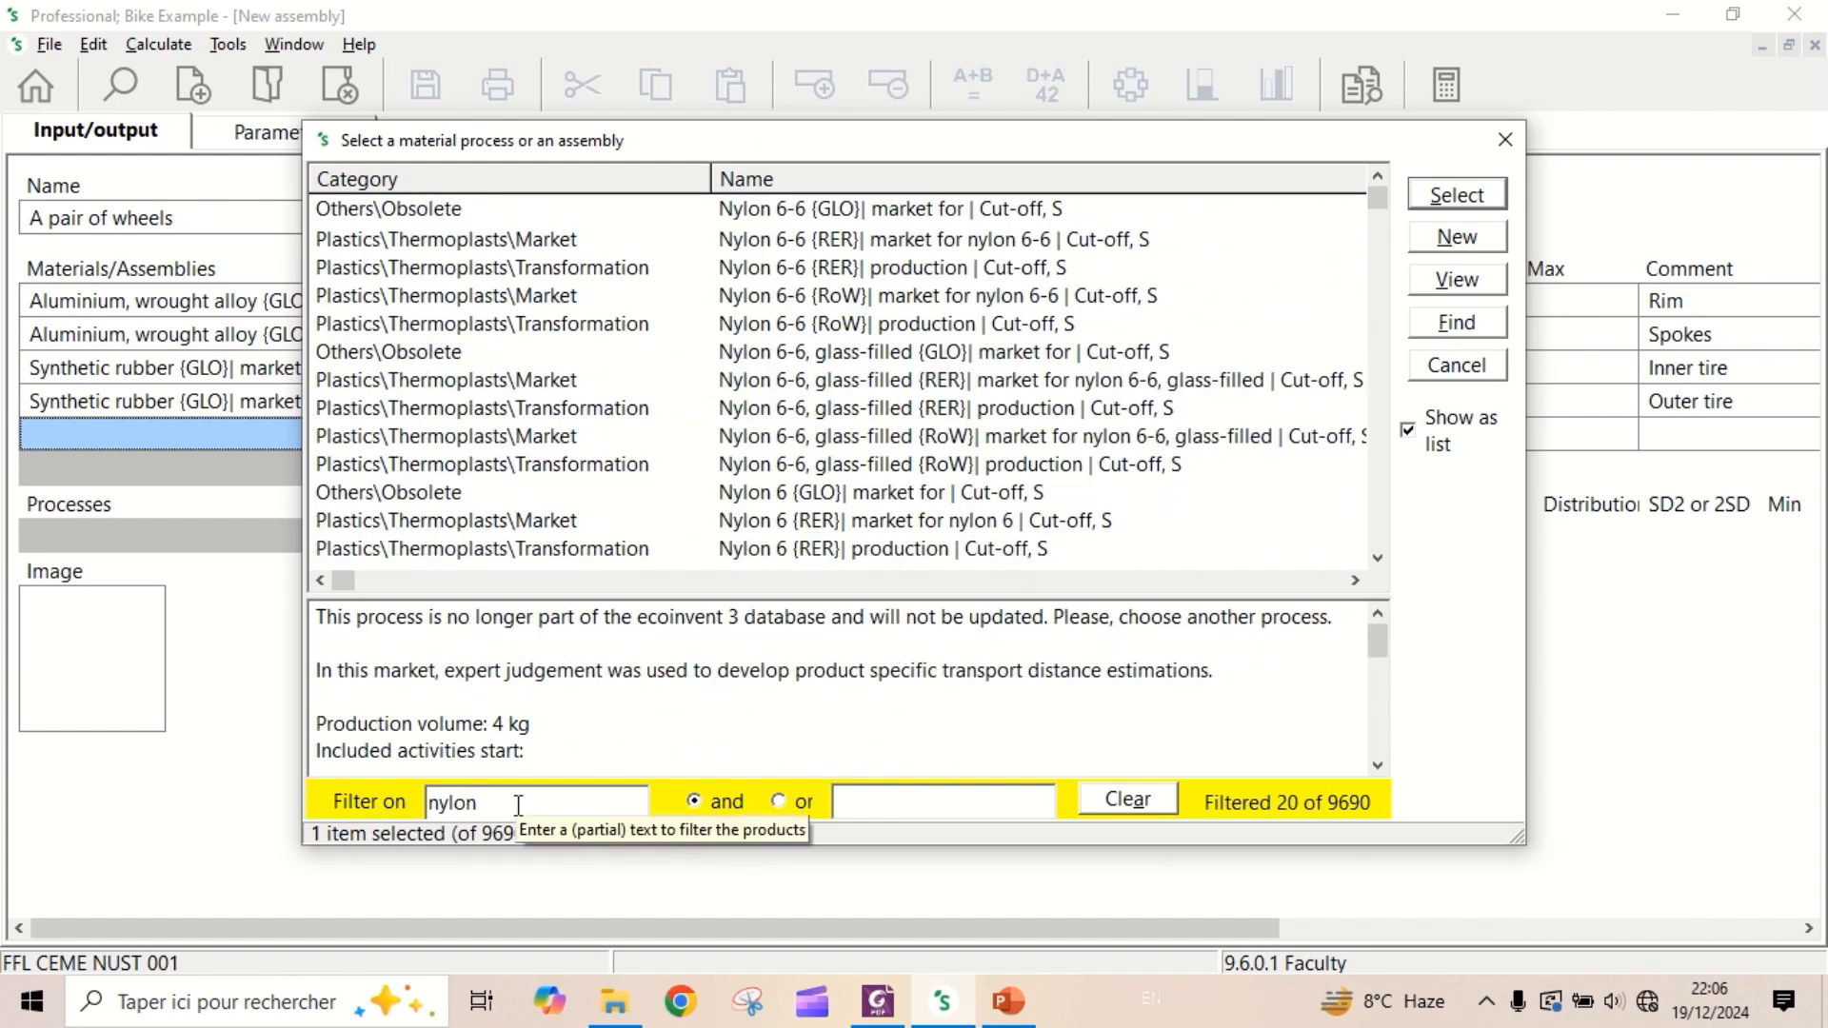
type(" 6")
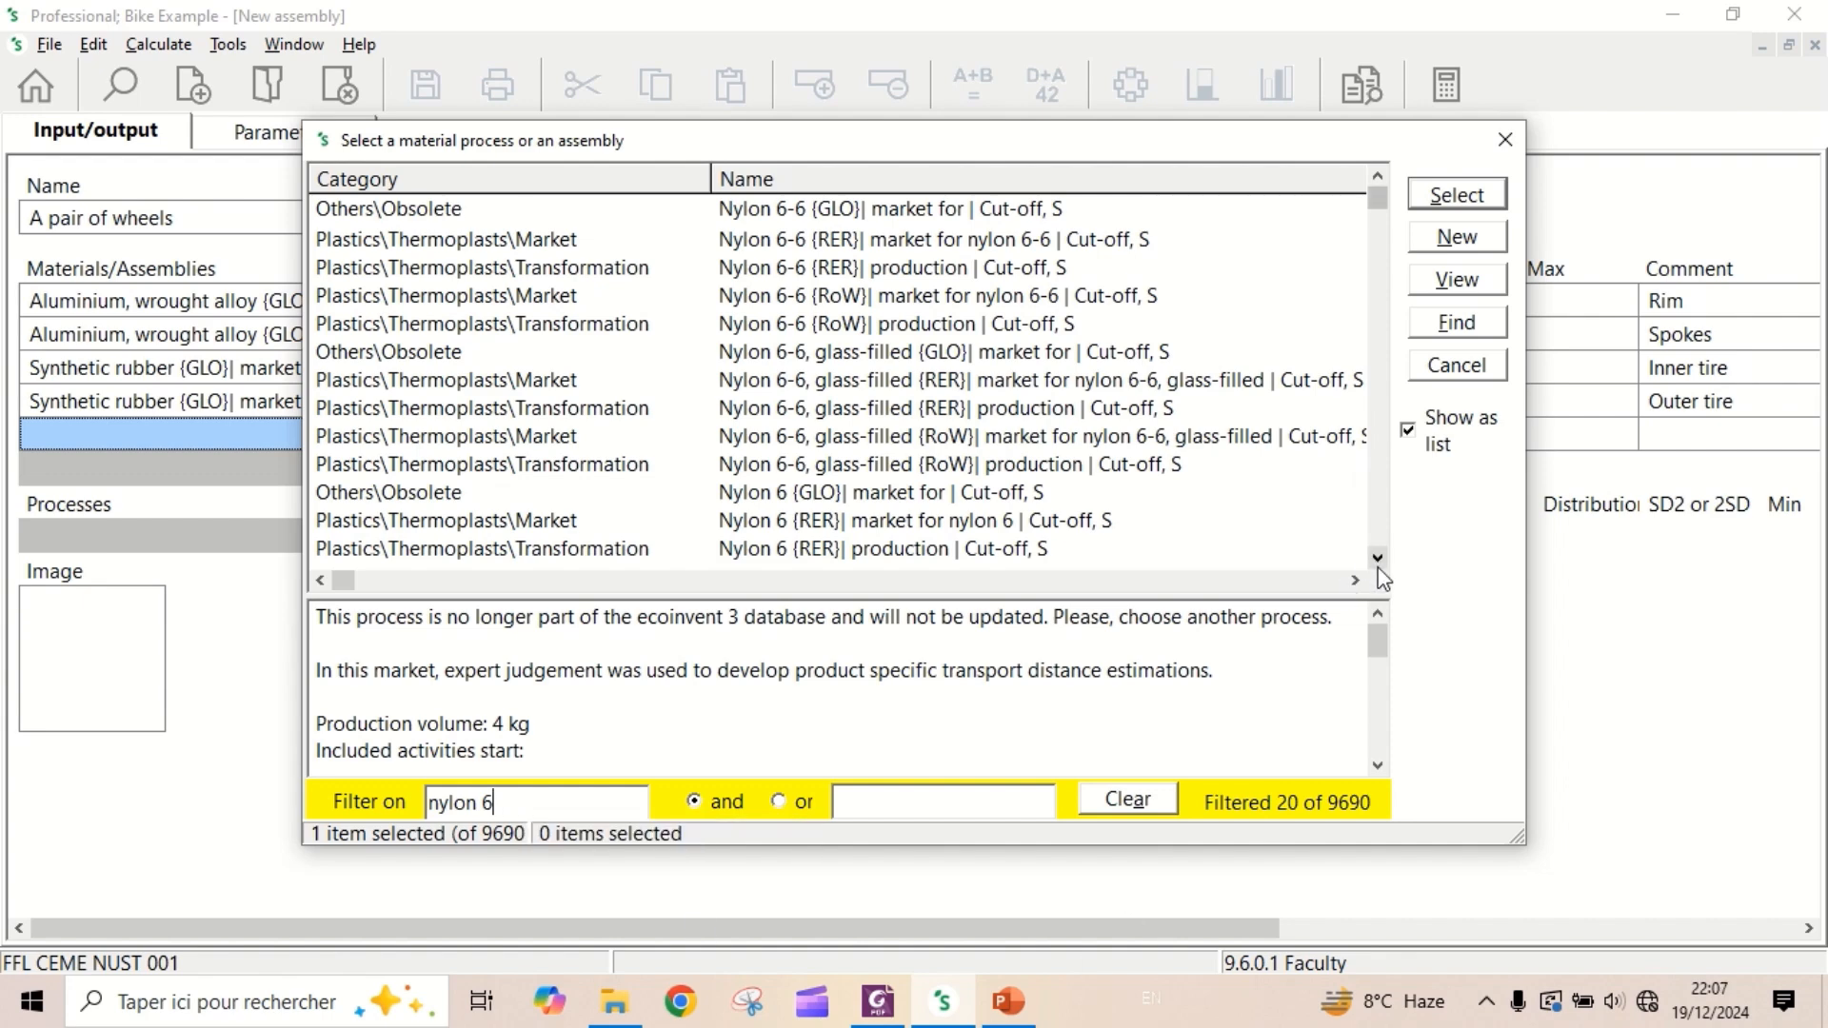
left_click(1378, 566)
left_click(1378, 566)
left_click(1377, 567)
left_click(1378, 567)
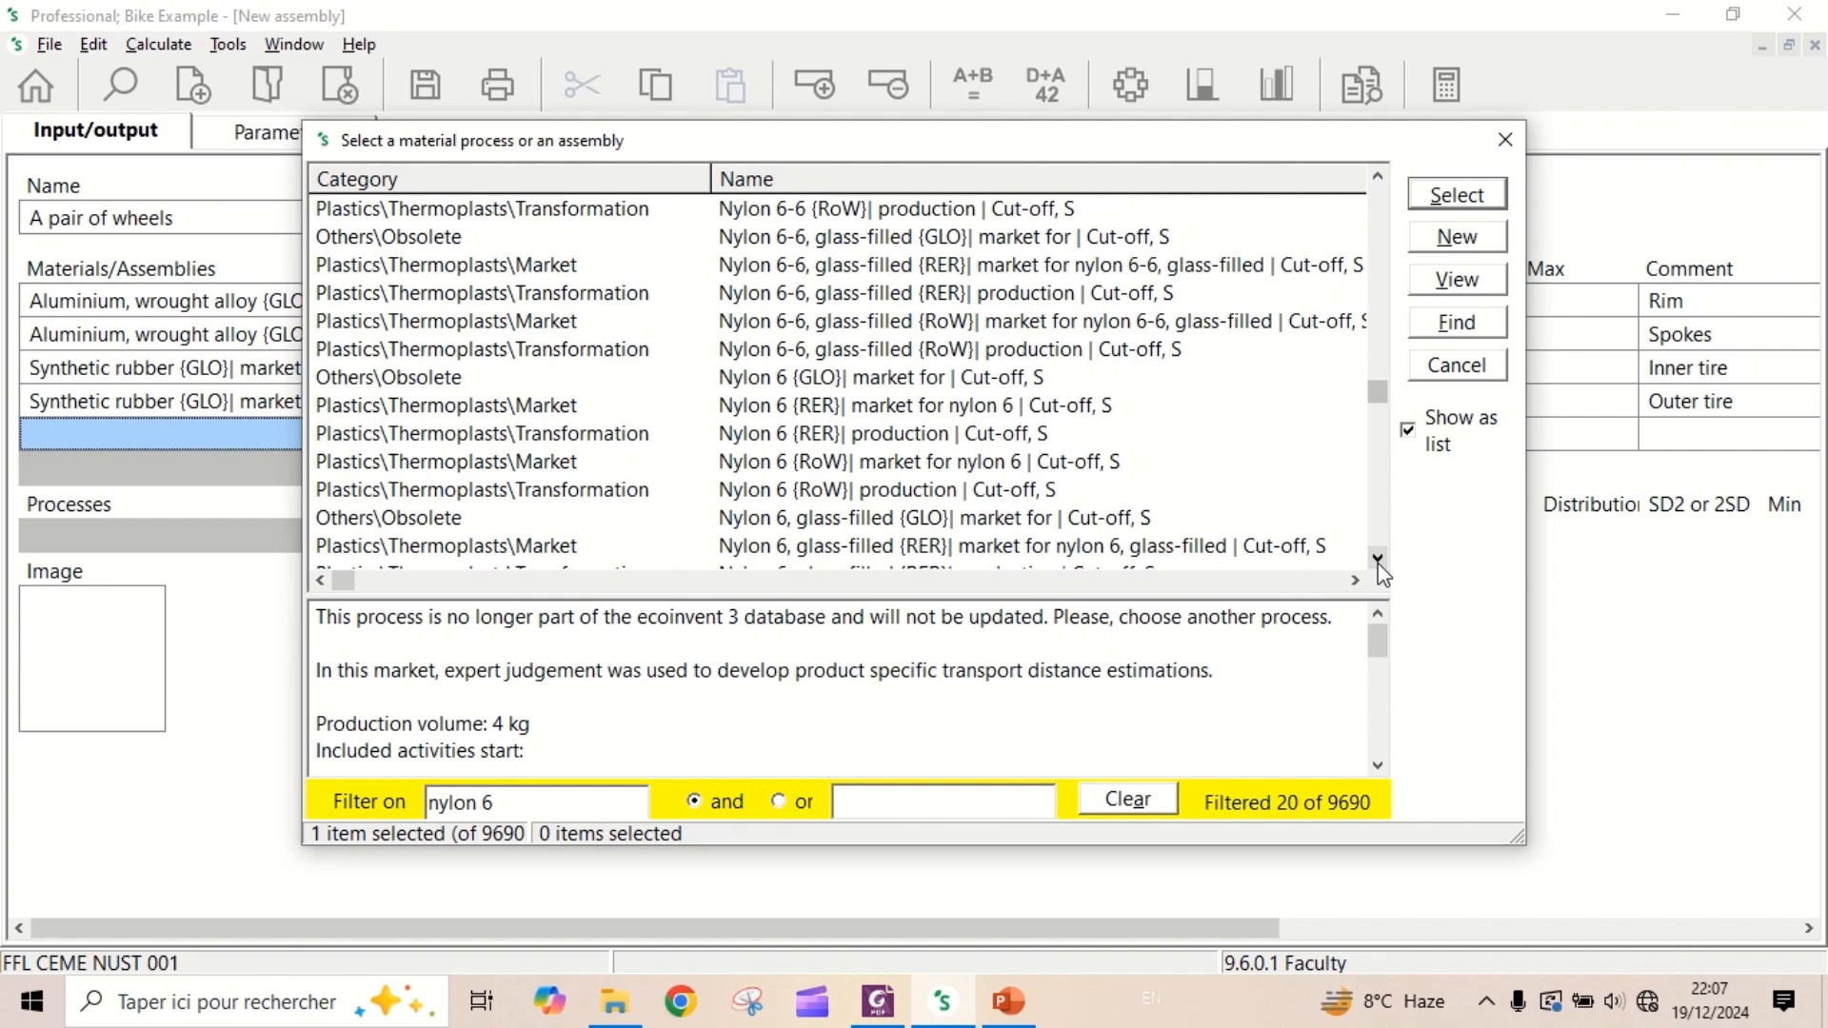
double_click(900, 407)
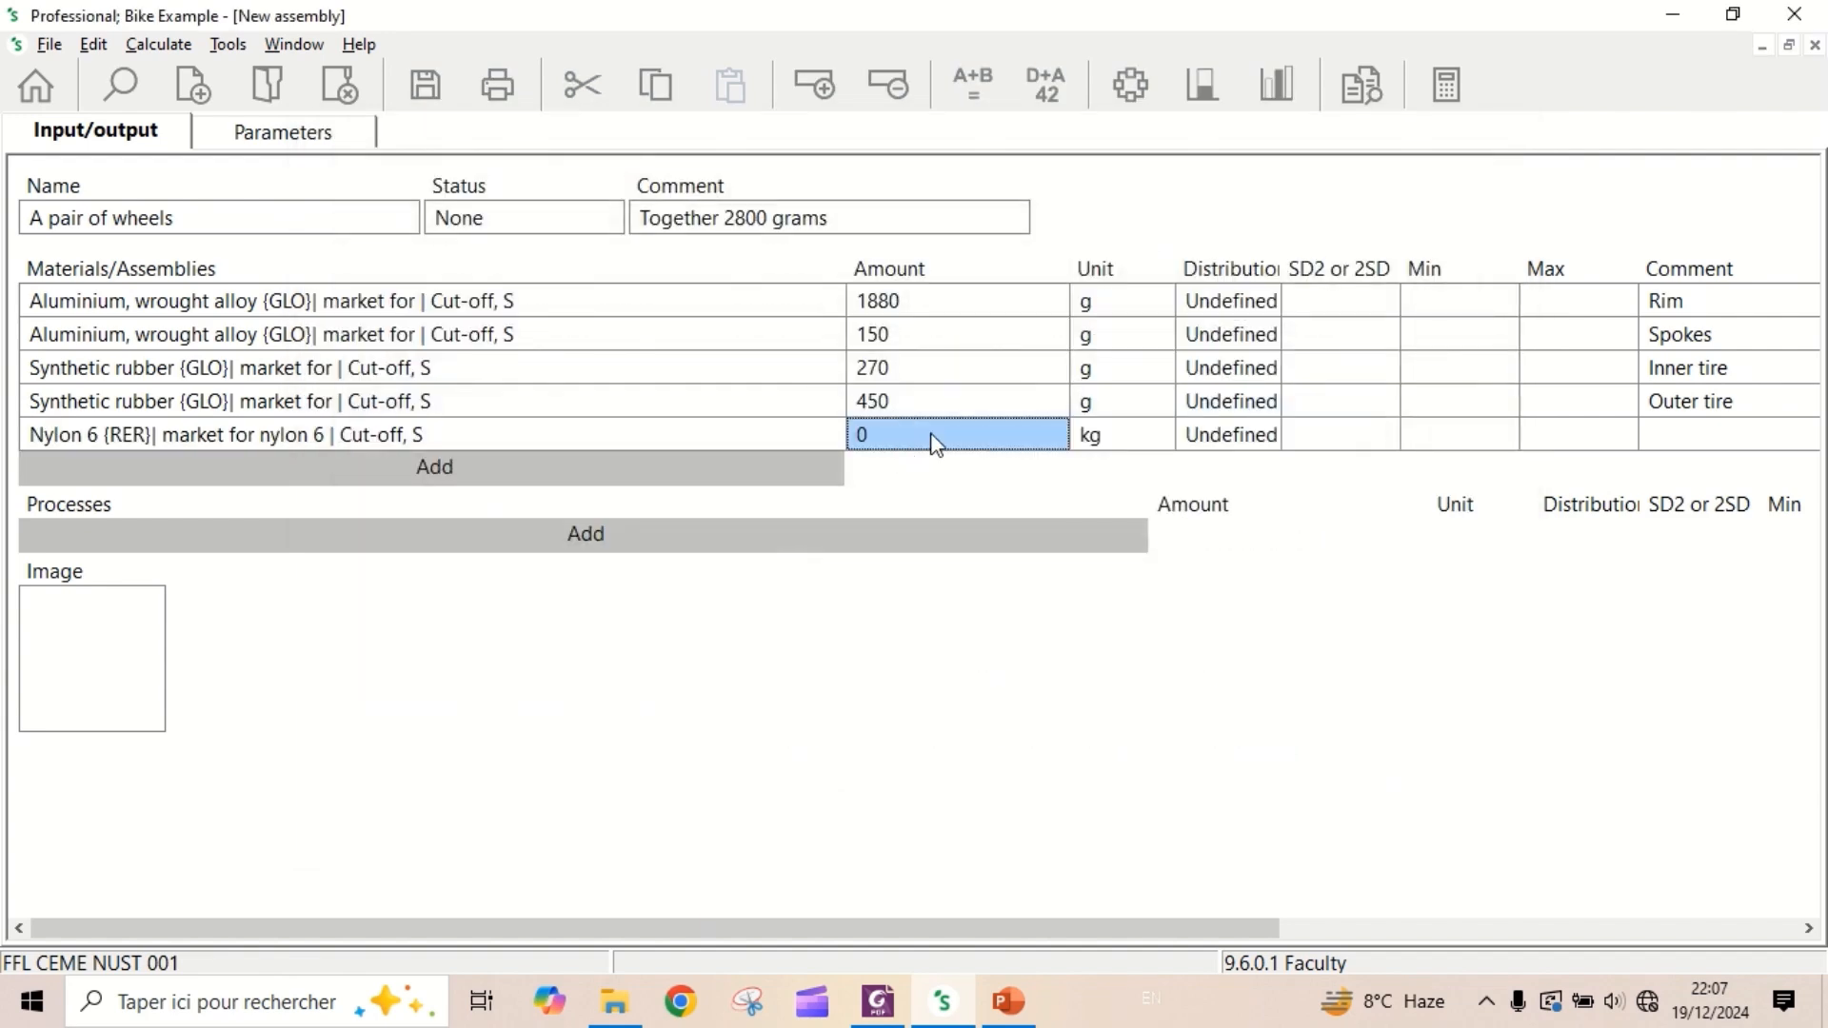
- Set the amount of the nylon 6 input to 50 g and enter "Rim type" as its comment
type("50")
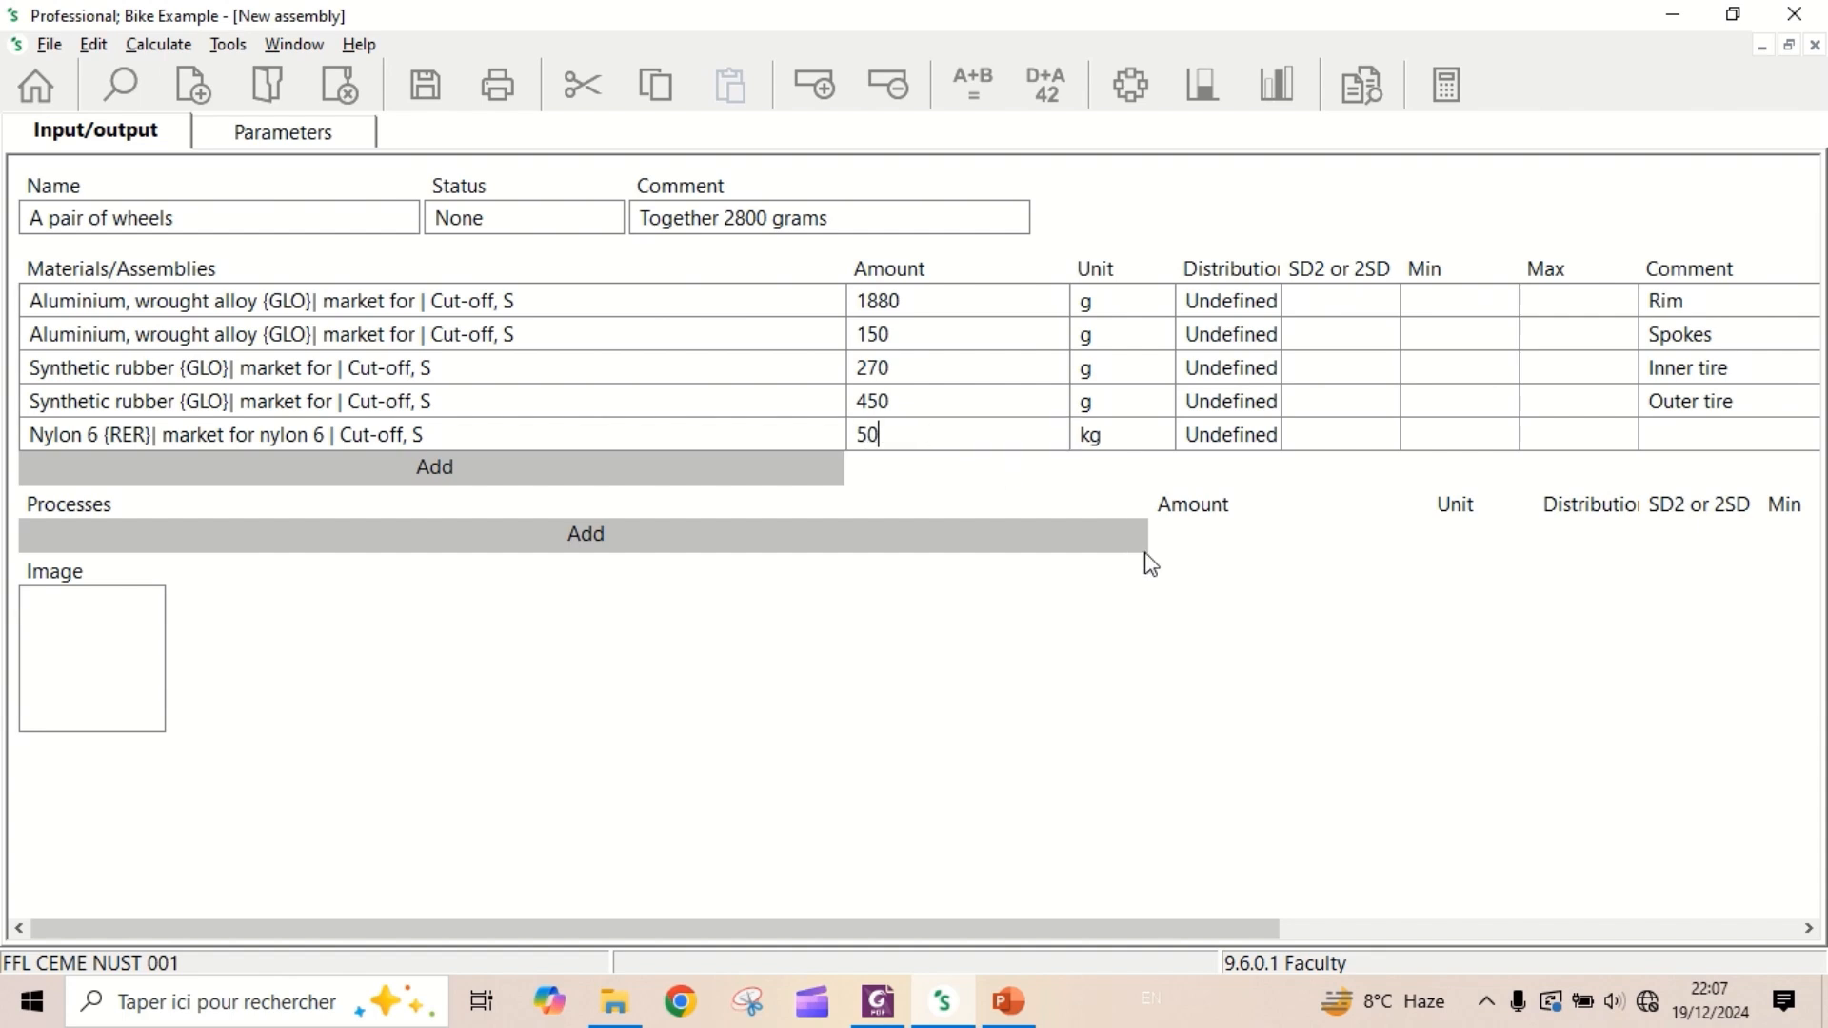
left_click(1147, 428)
left_click(1163, 444)
left_click(1163, 444)
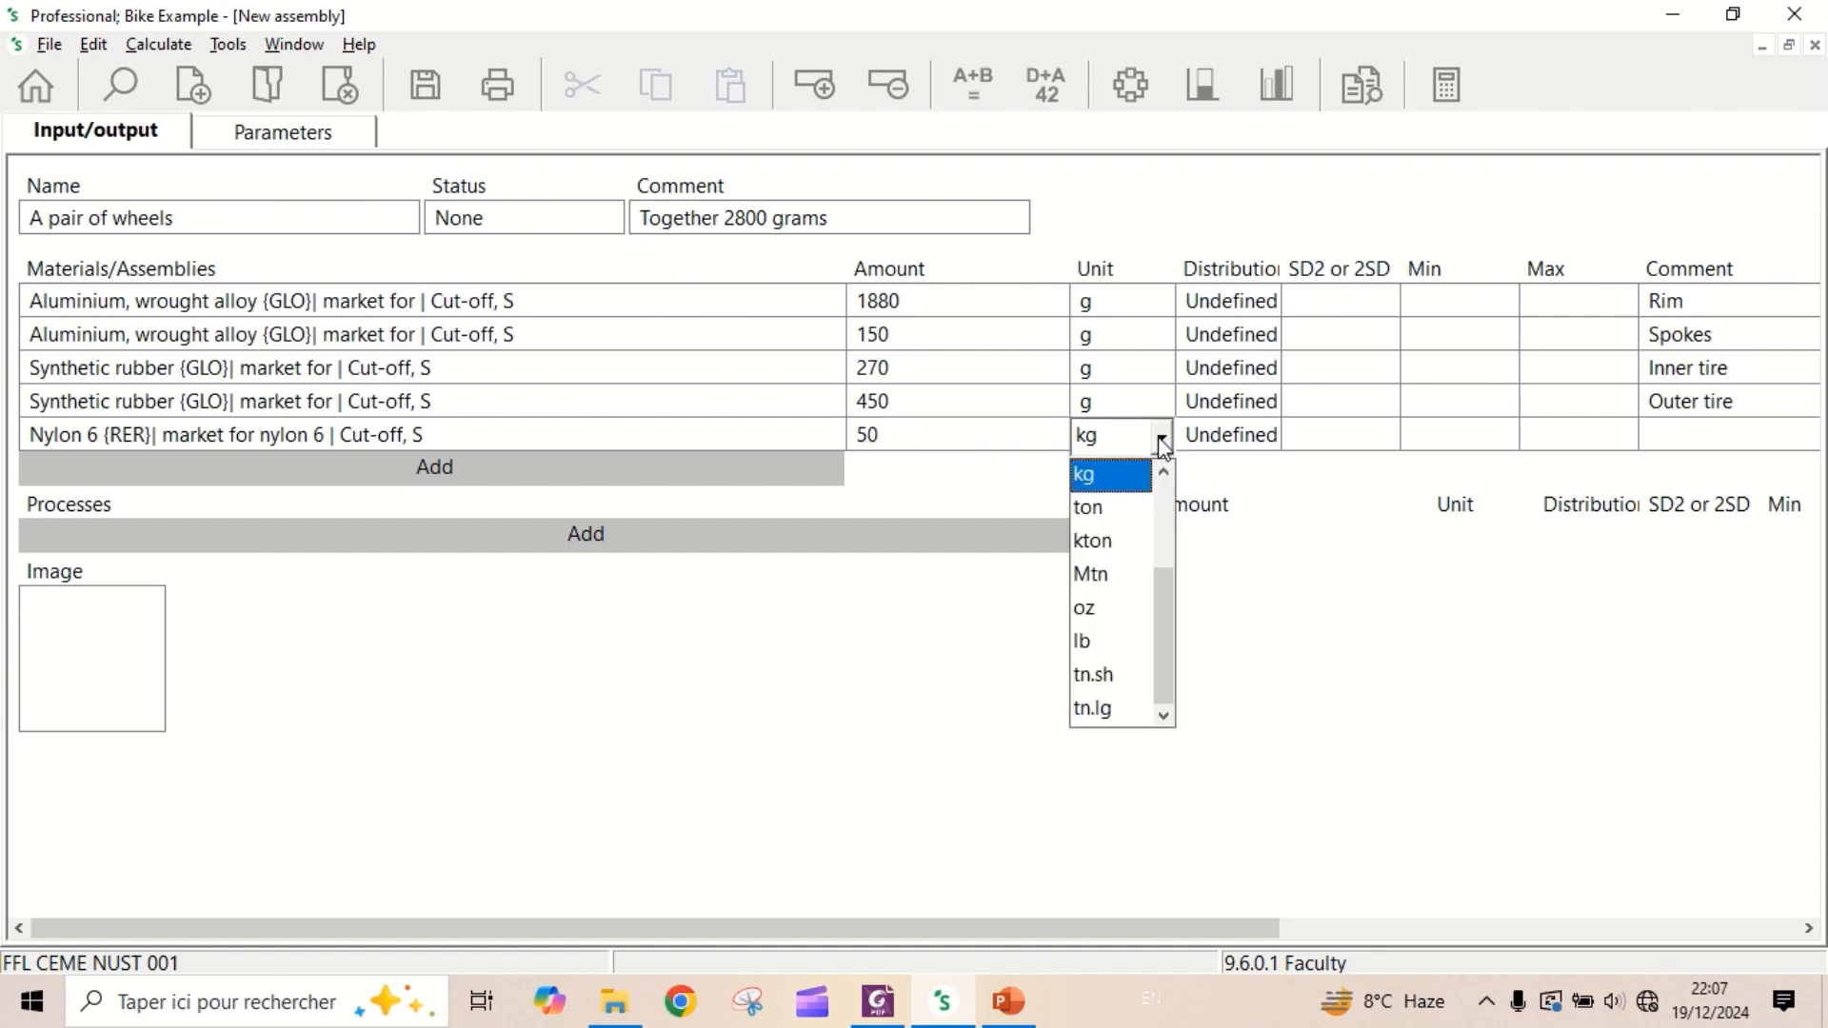
left_click(1132, 490)
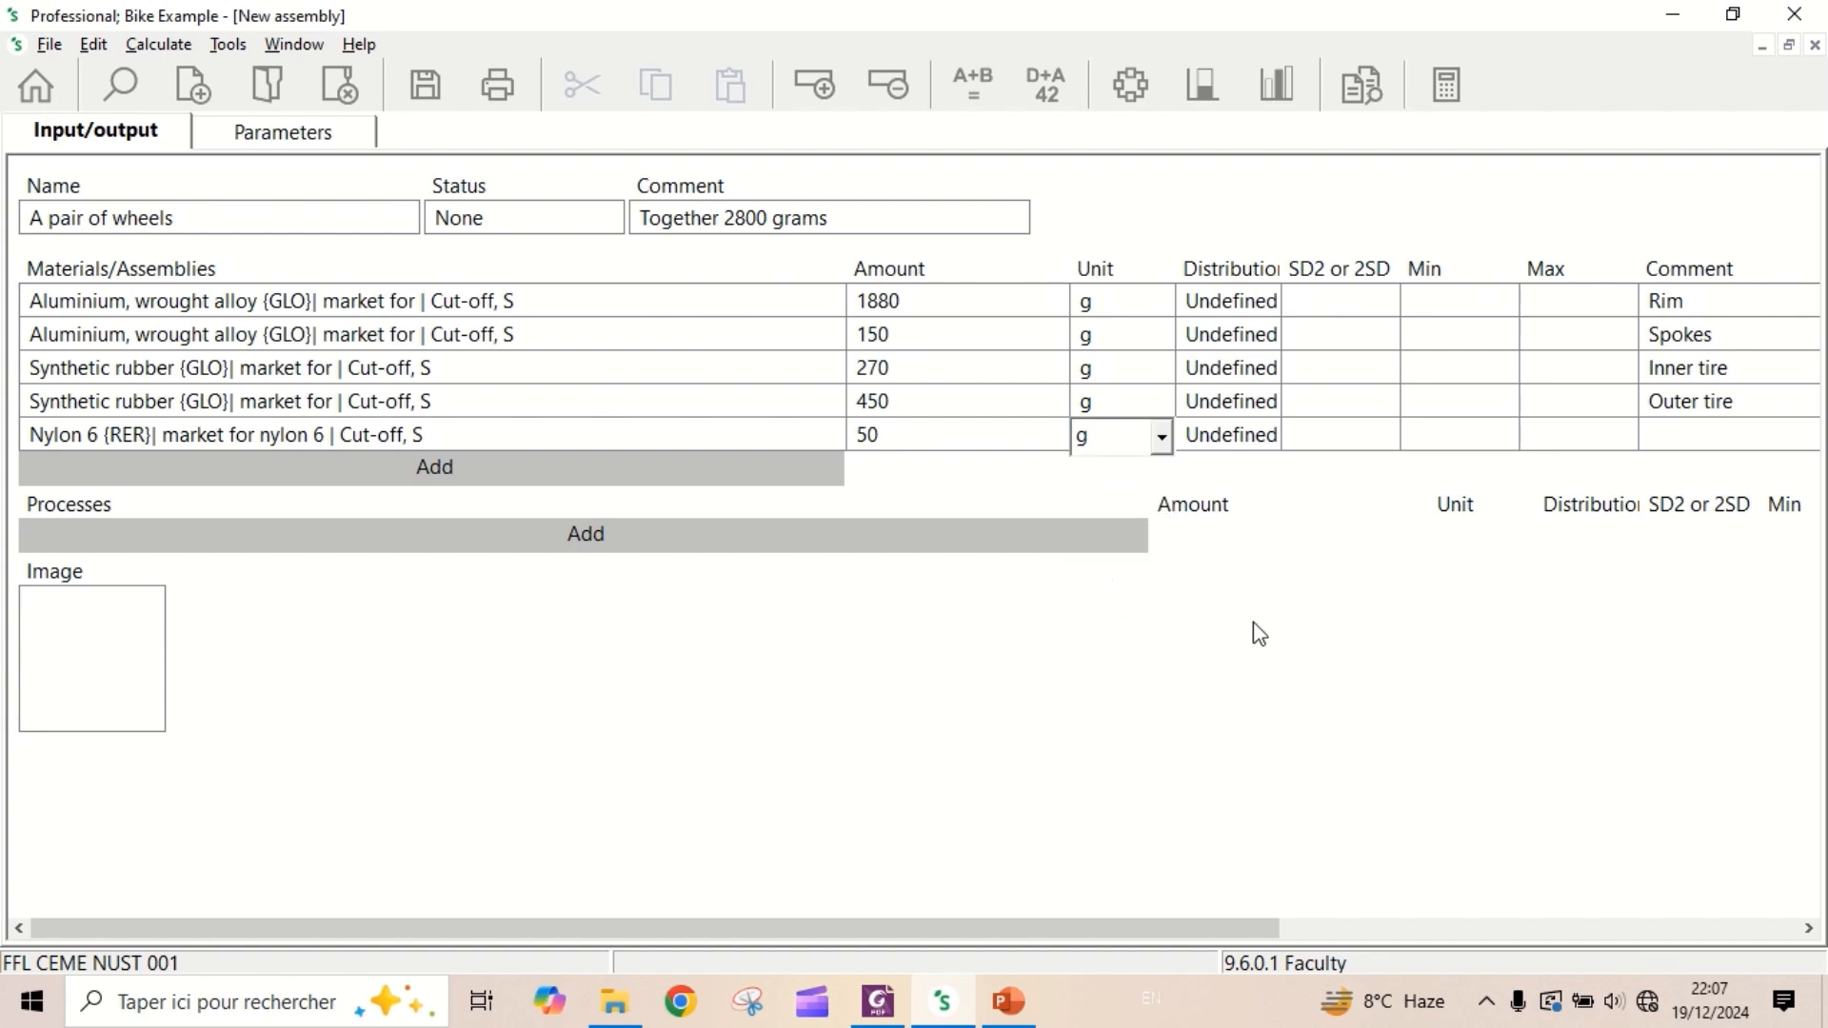
left_click_drag(1227, 929, 1379, 928)
left_click(1478, 435)
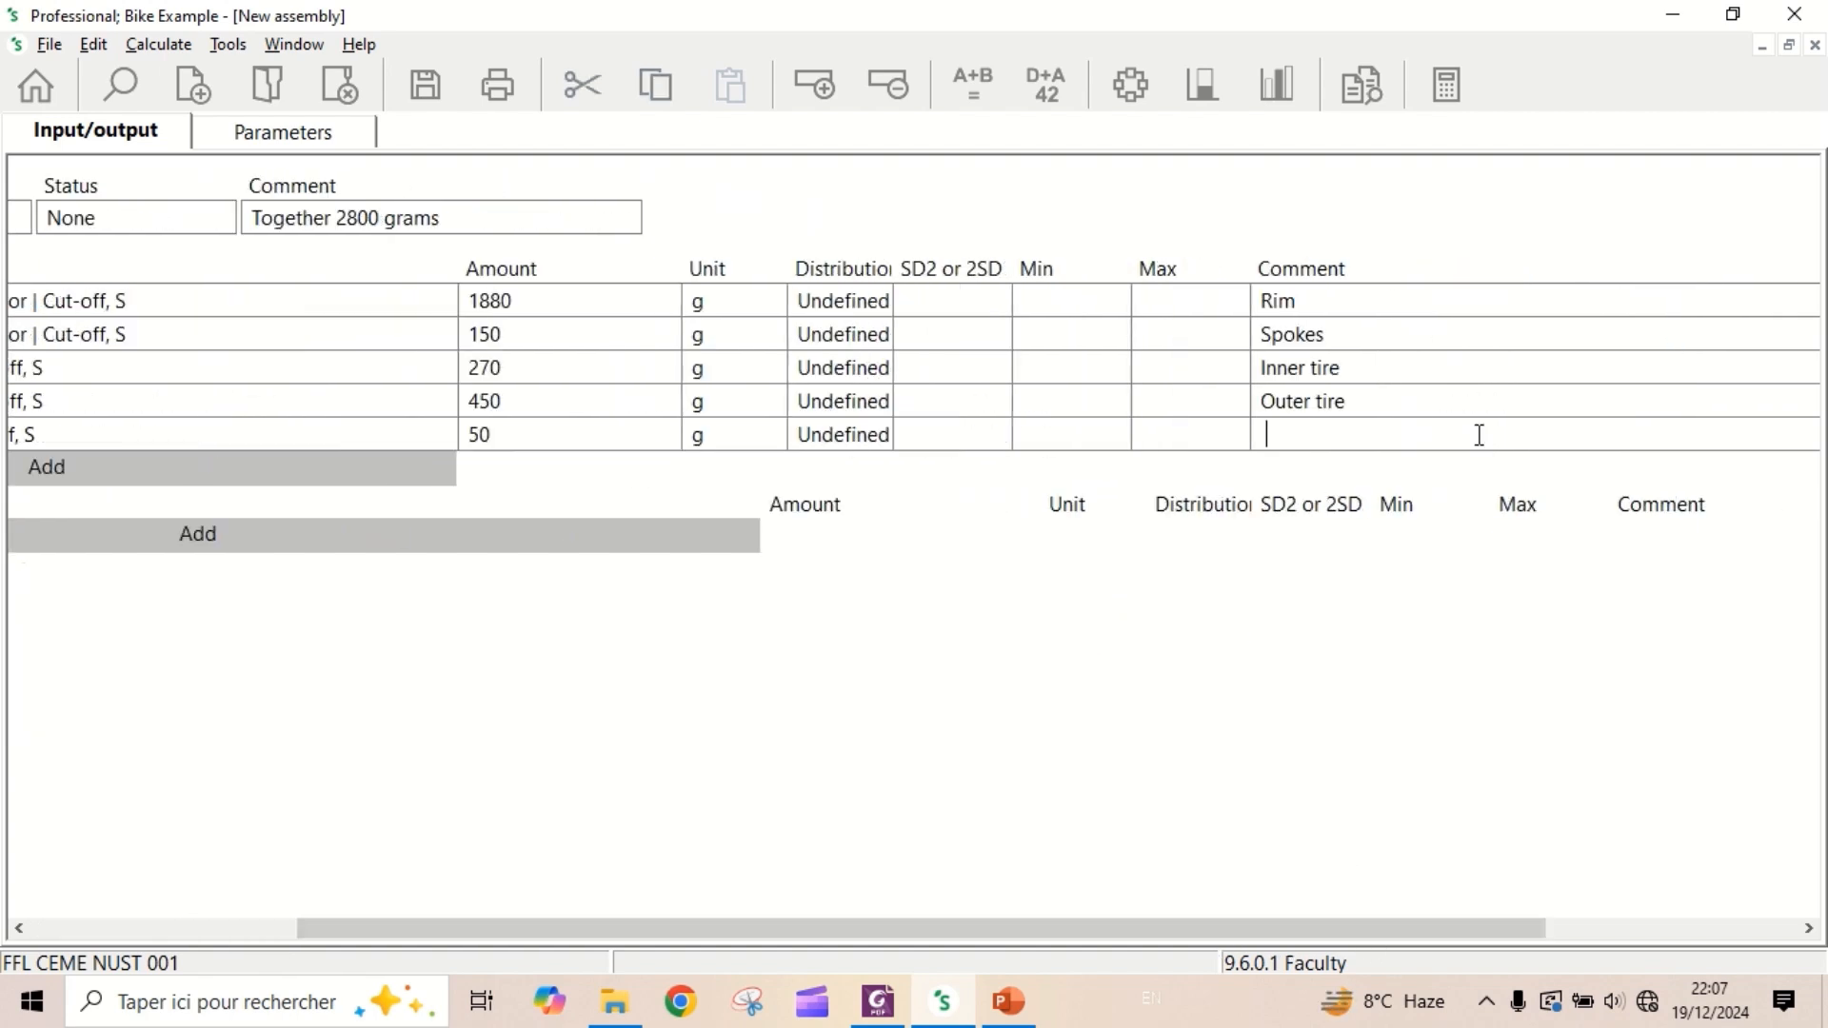
type("Rim type")
left_click_drag(1091, 931, 637, 895)
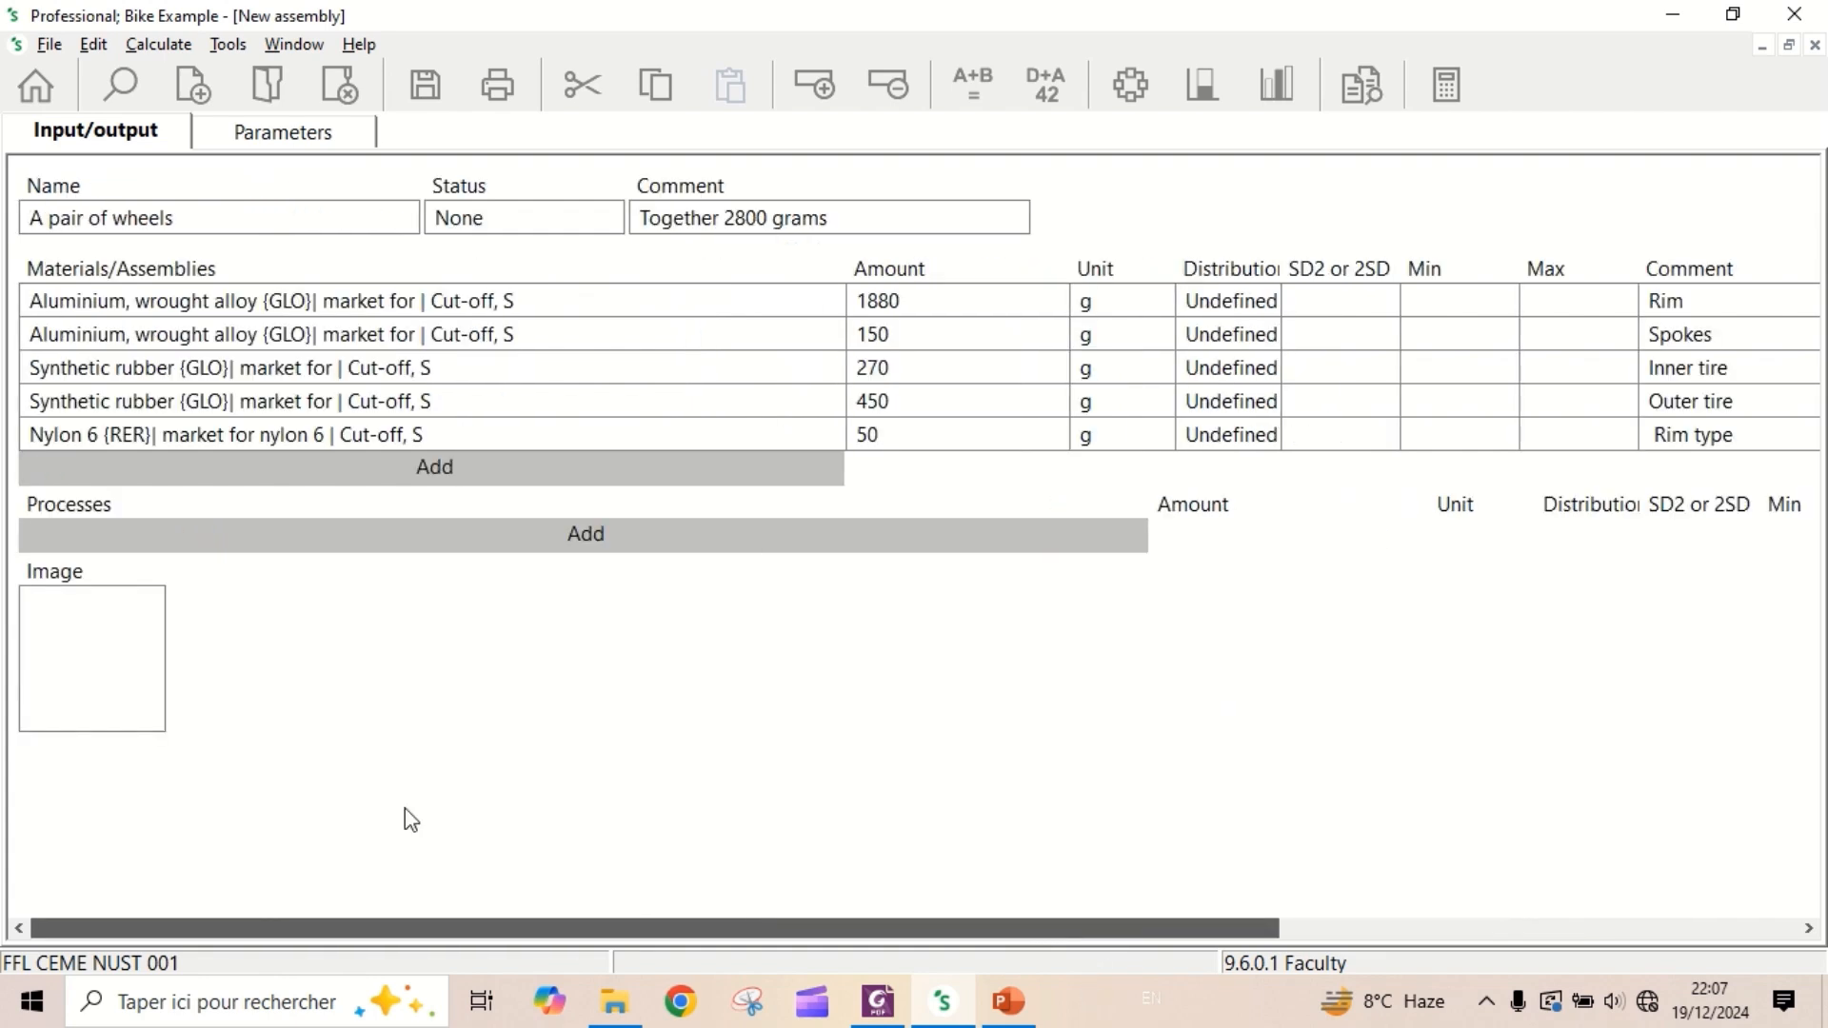
- Add the process "Welding, arc, aluminium {GLO}| market for | Cut-off, S", filtering the list on "Welding" and "arc"
left_click(515, 541)
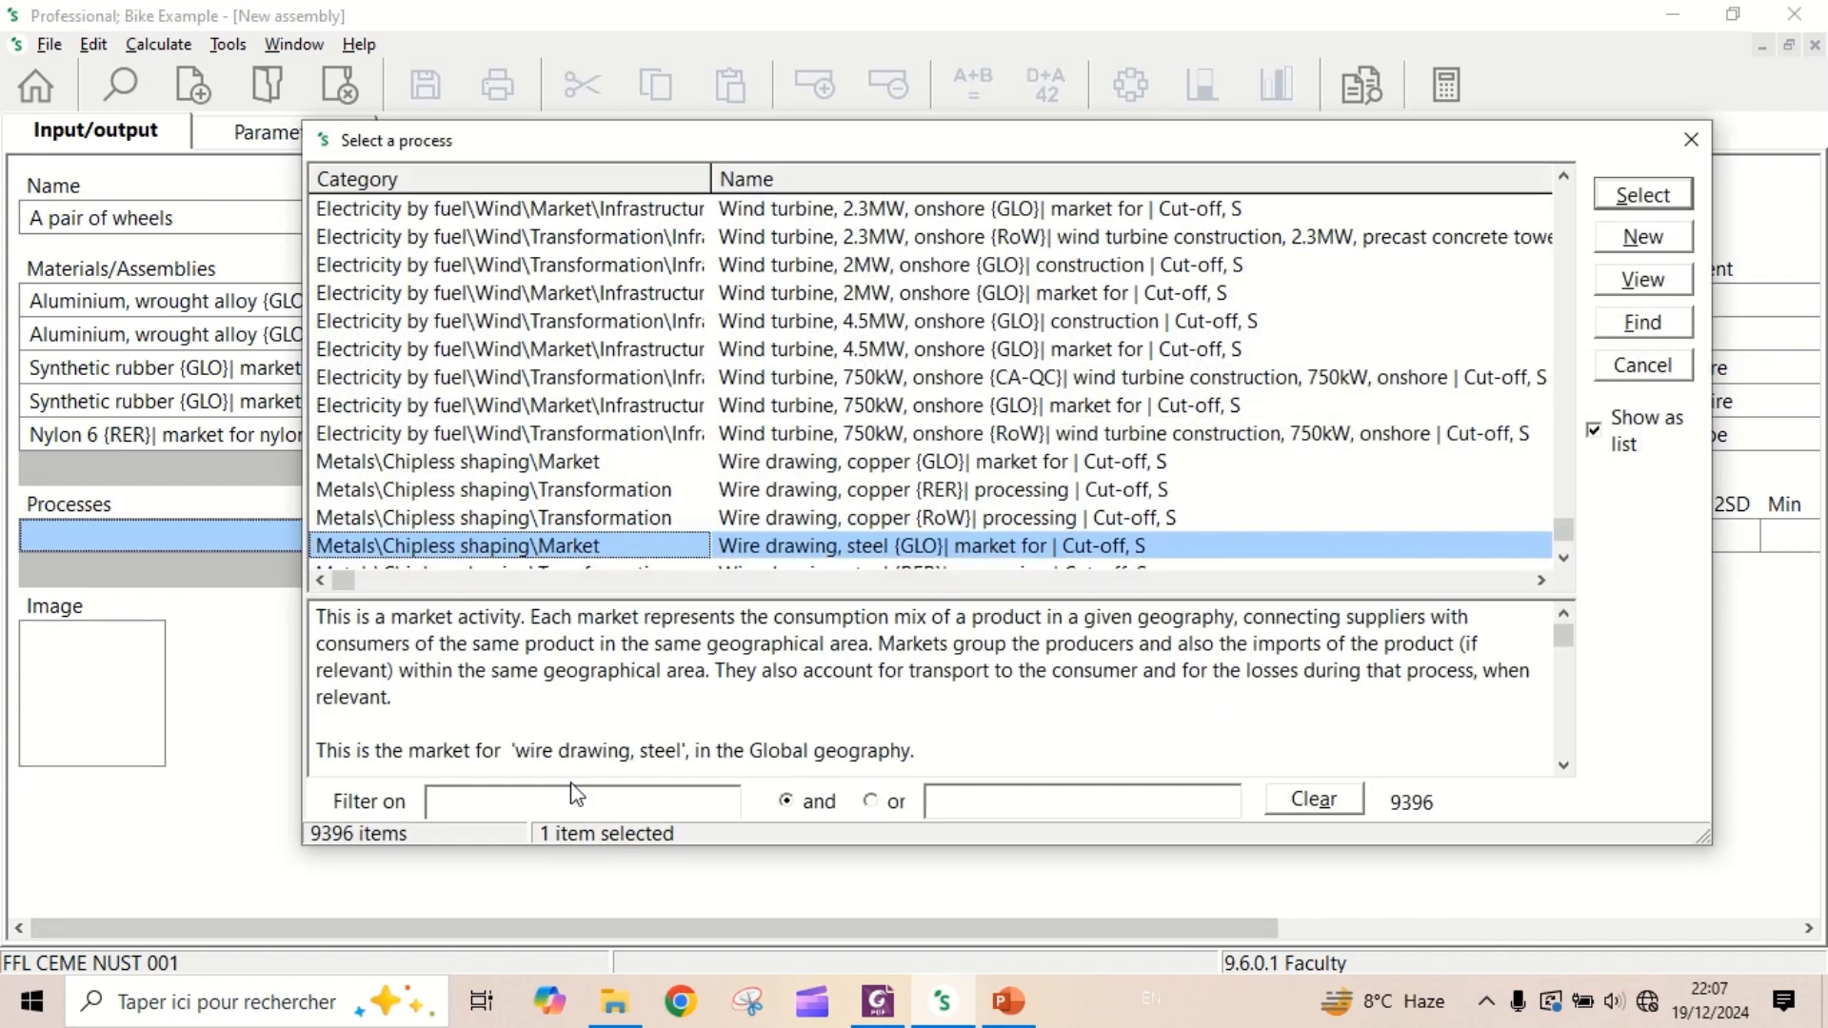
left_click(573, 796)
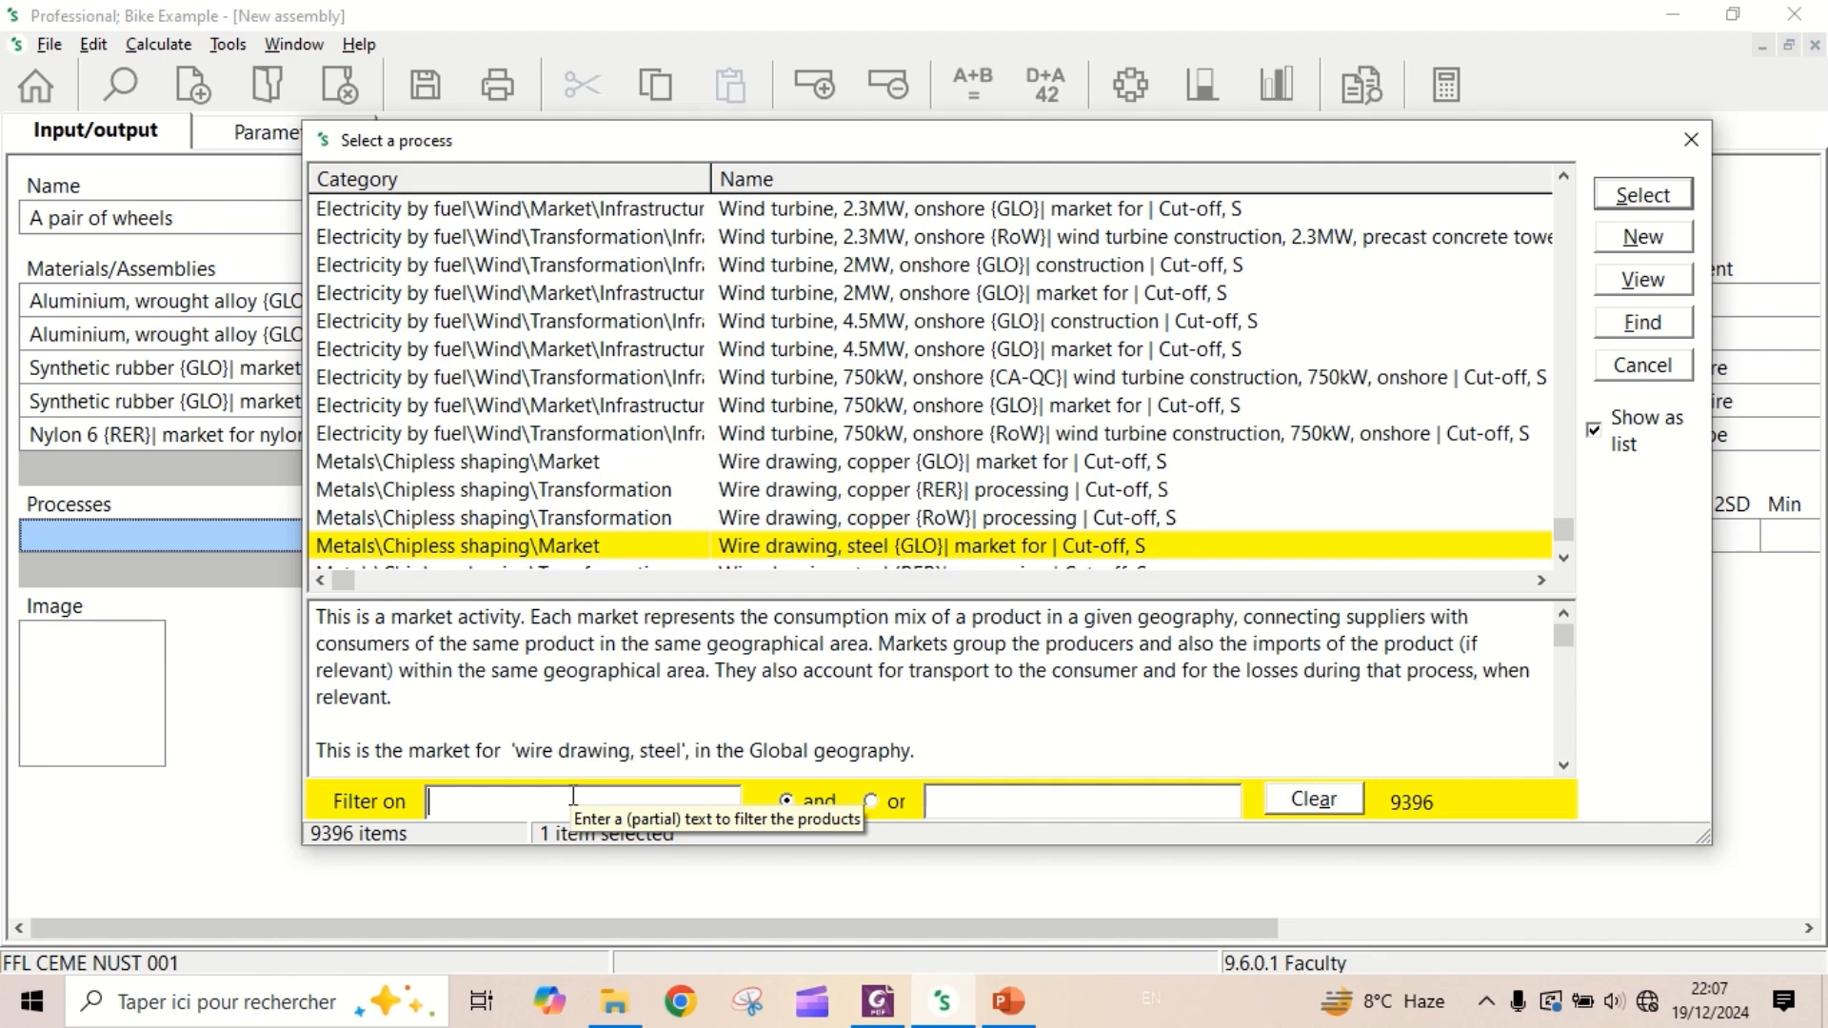
type("We")
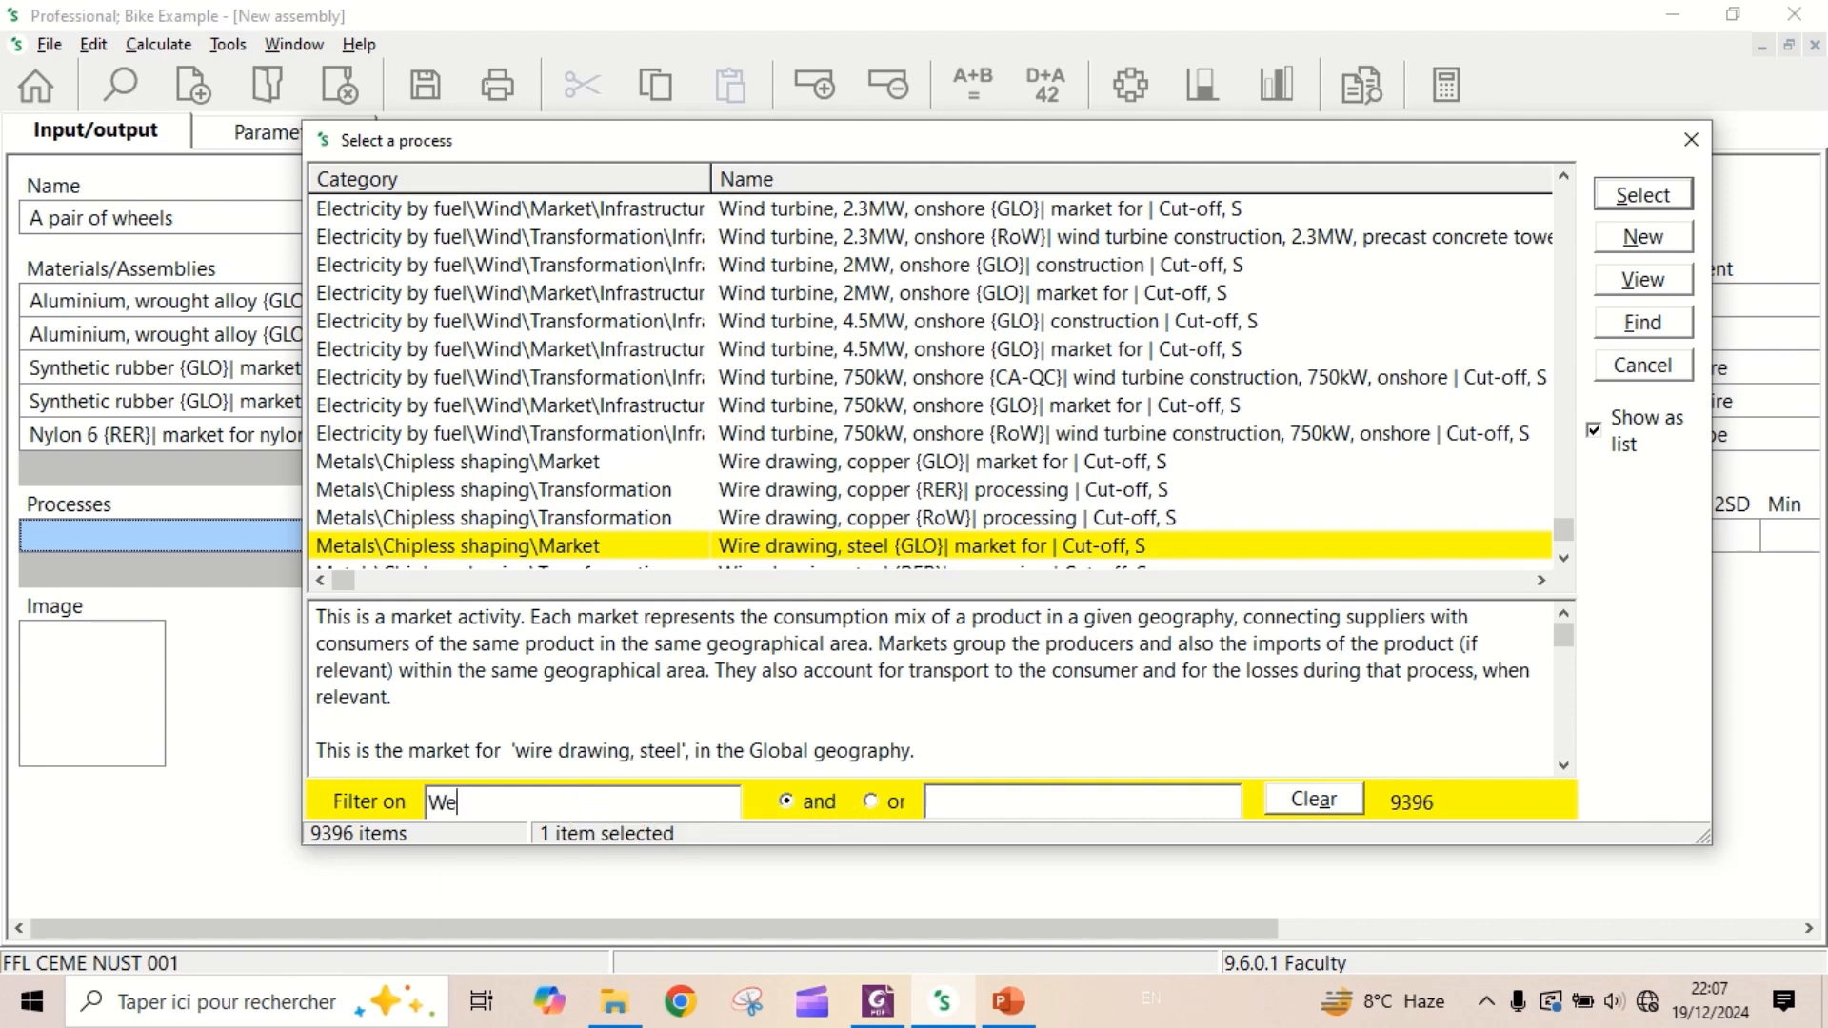
type("lding")
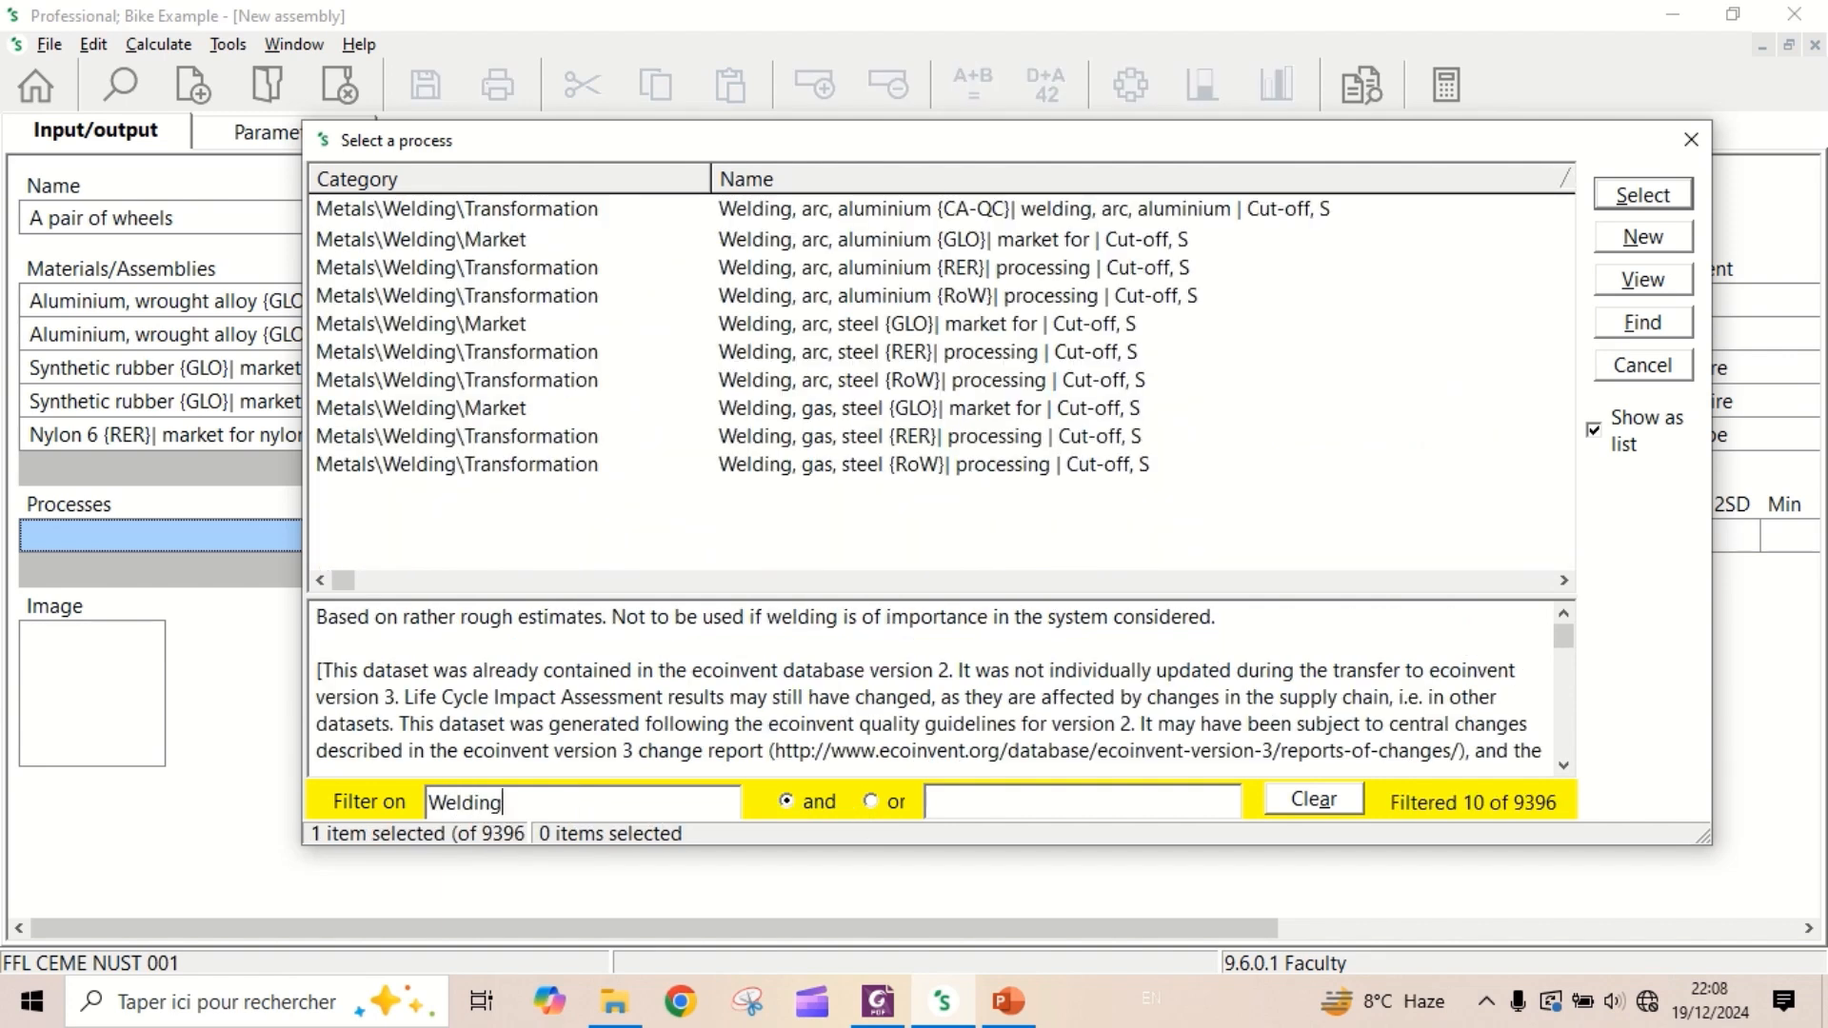
left_click(1025, 807)
type("arc")
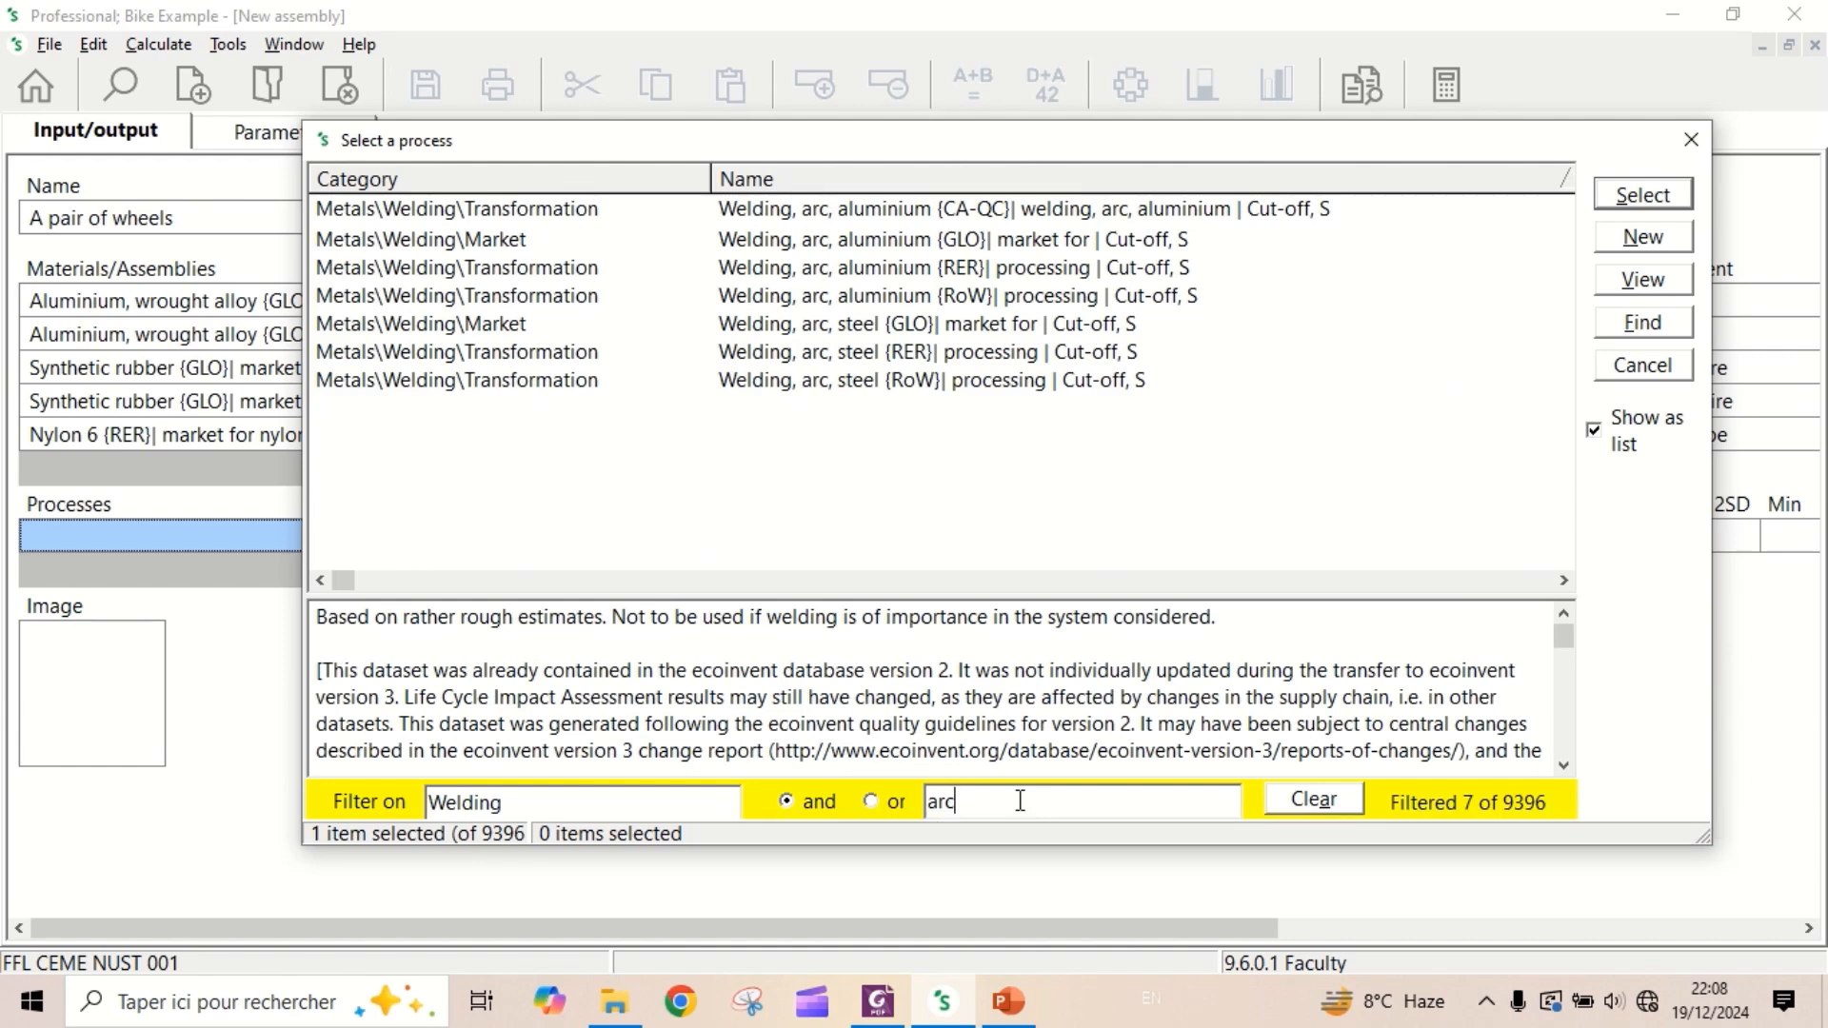
left_click(846, 245)
double_click(851, 245)
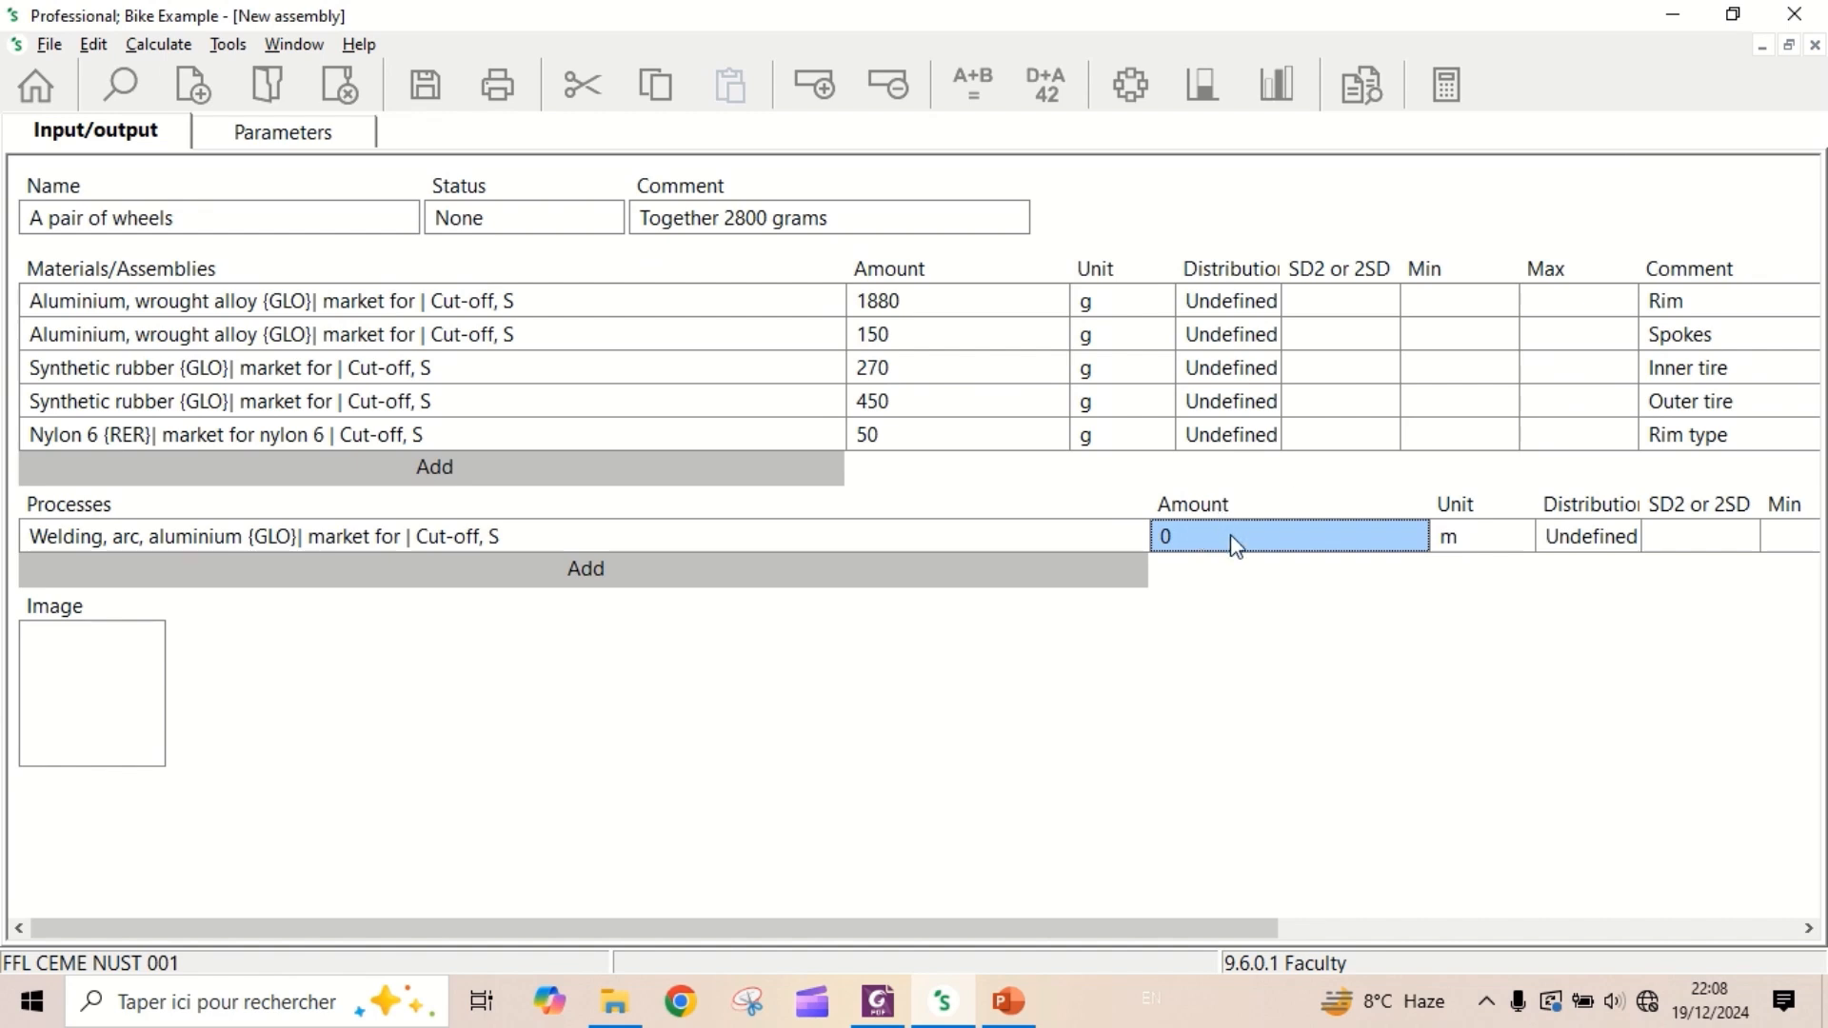
- Set the amount of the aluminium arc welding process to 0.10 m
type("1.0")
key("BackSpace")
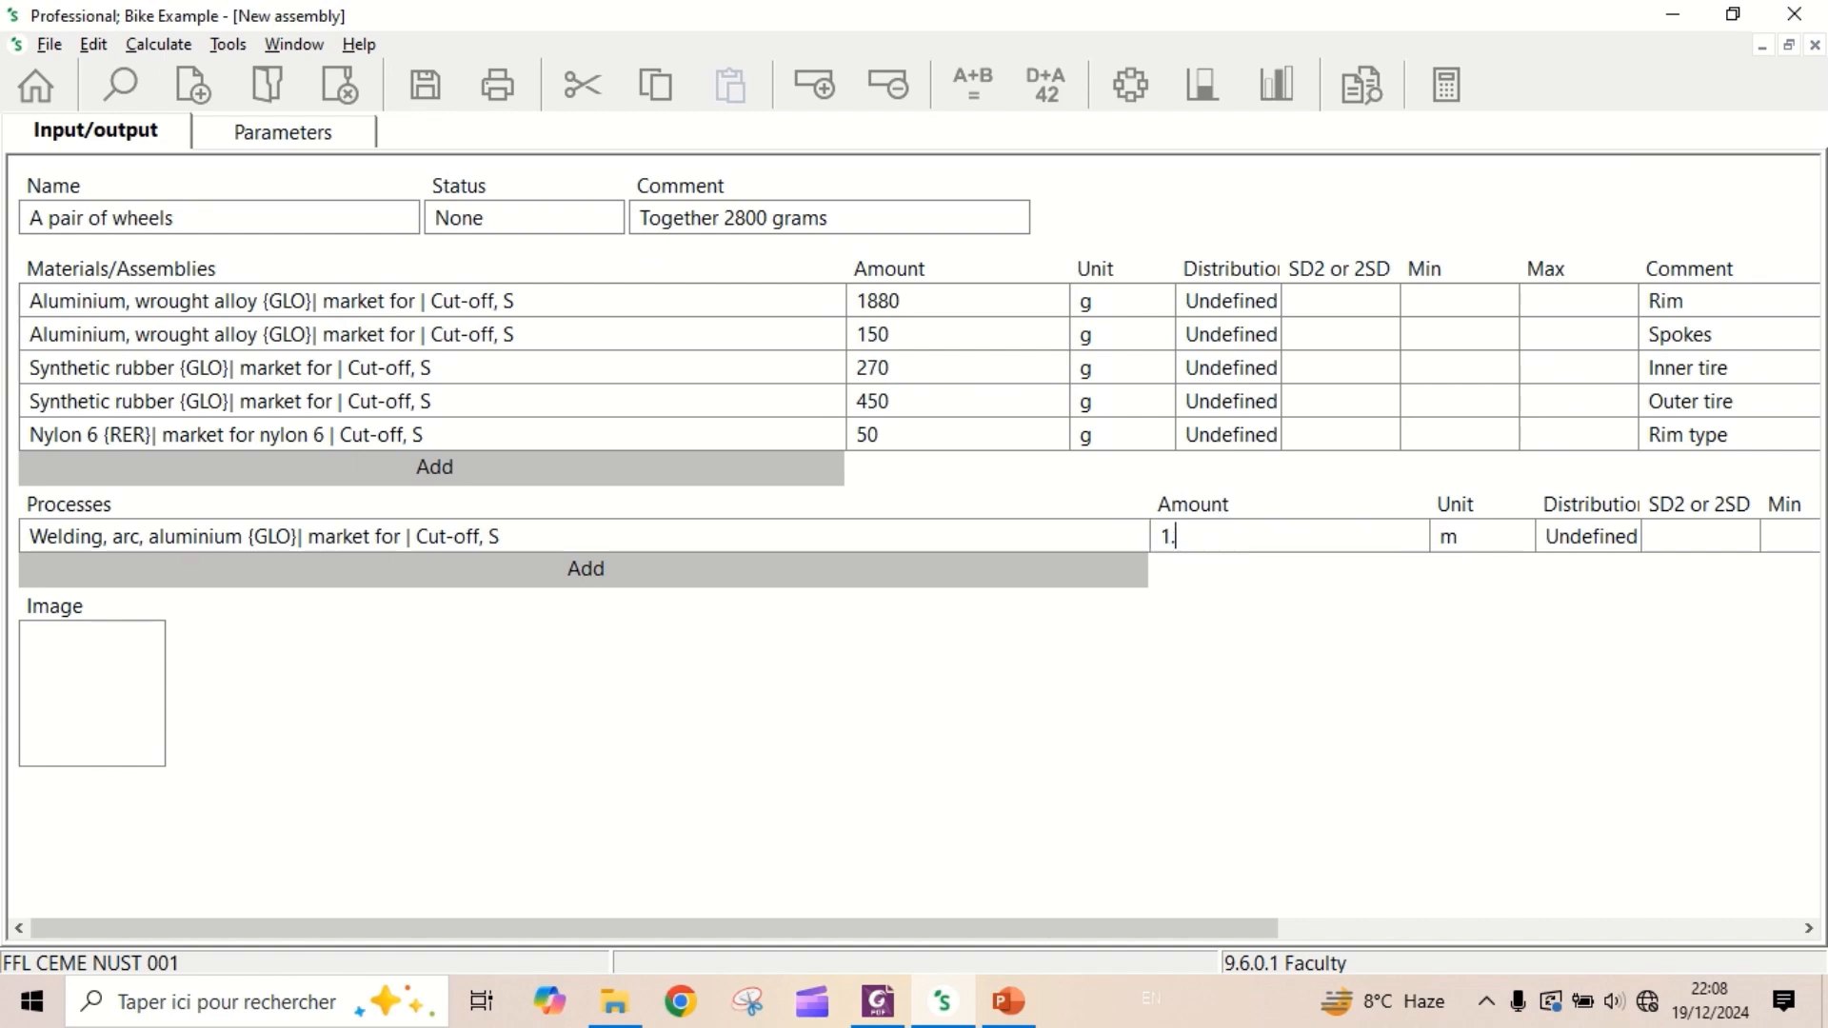
key("BackSpace")
key("BackSpace")
type("0.10")
- Enter "Welding the aluminium materials" as the comment of the welding process
left_click_drag(1208, 930, 1636, 918)
left_click(1455, 535)
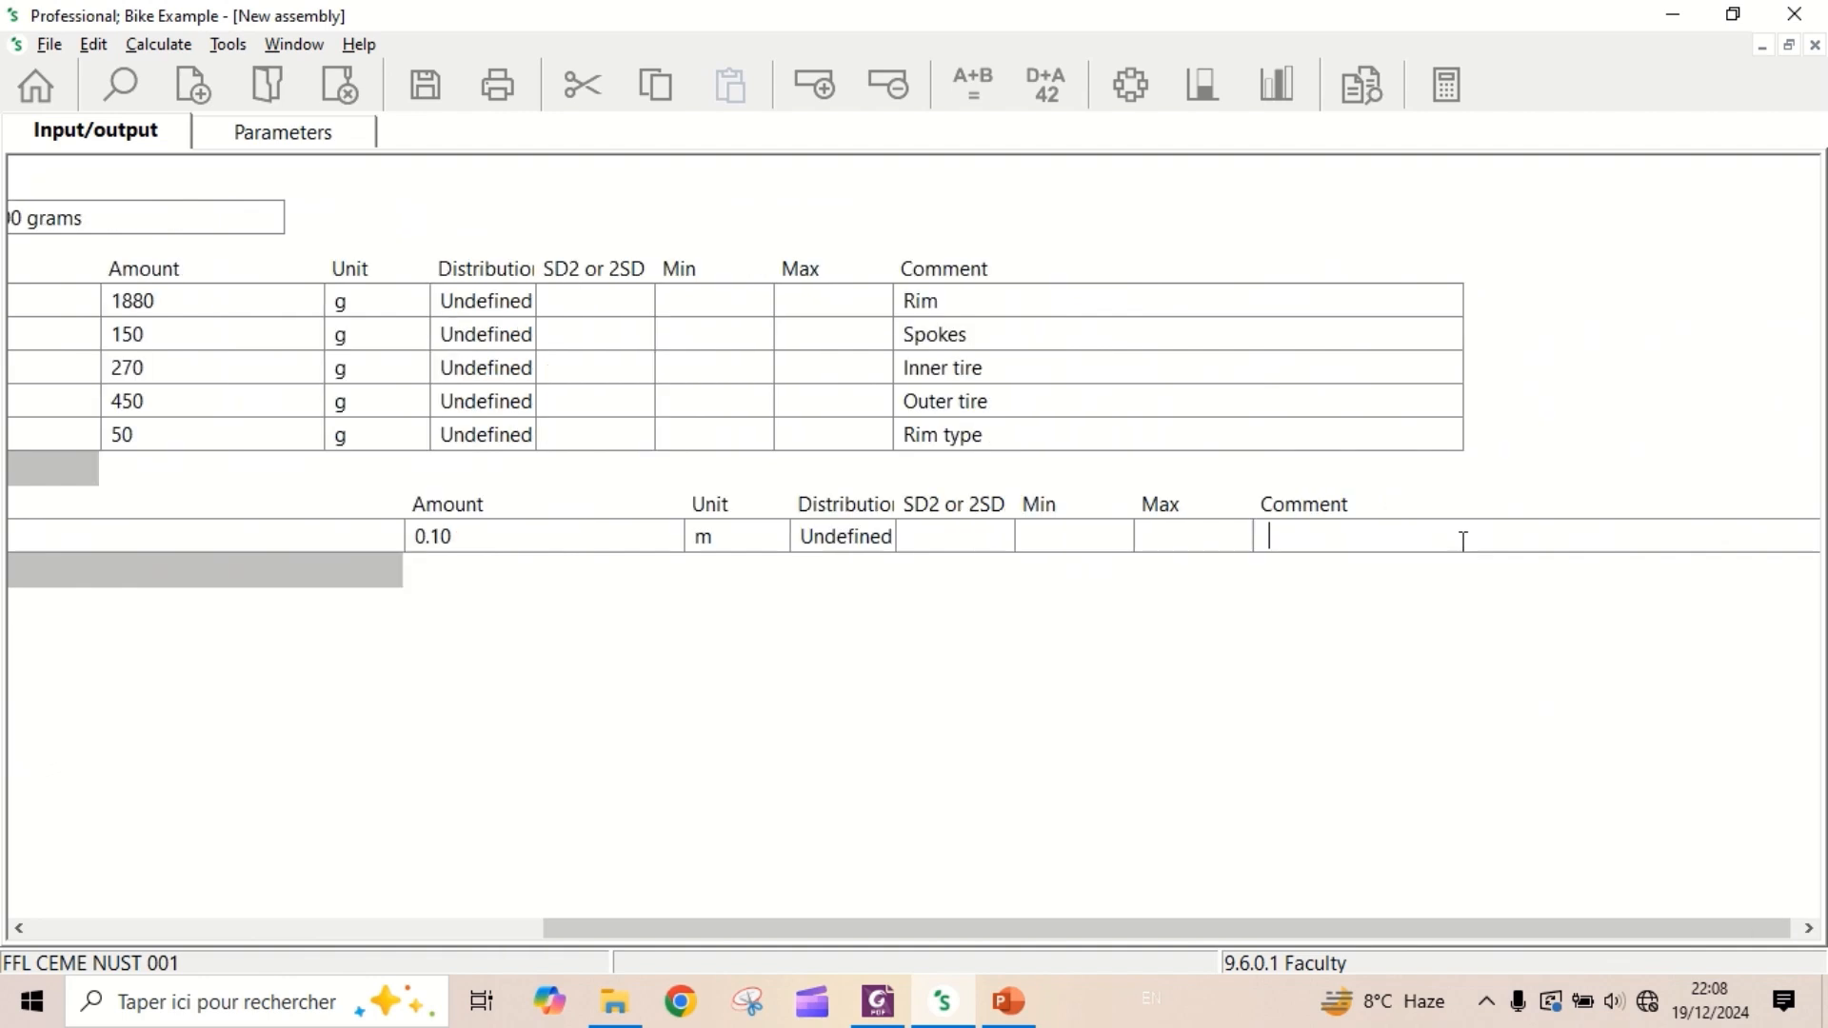
type("Welding the alum")
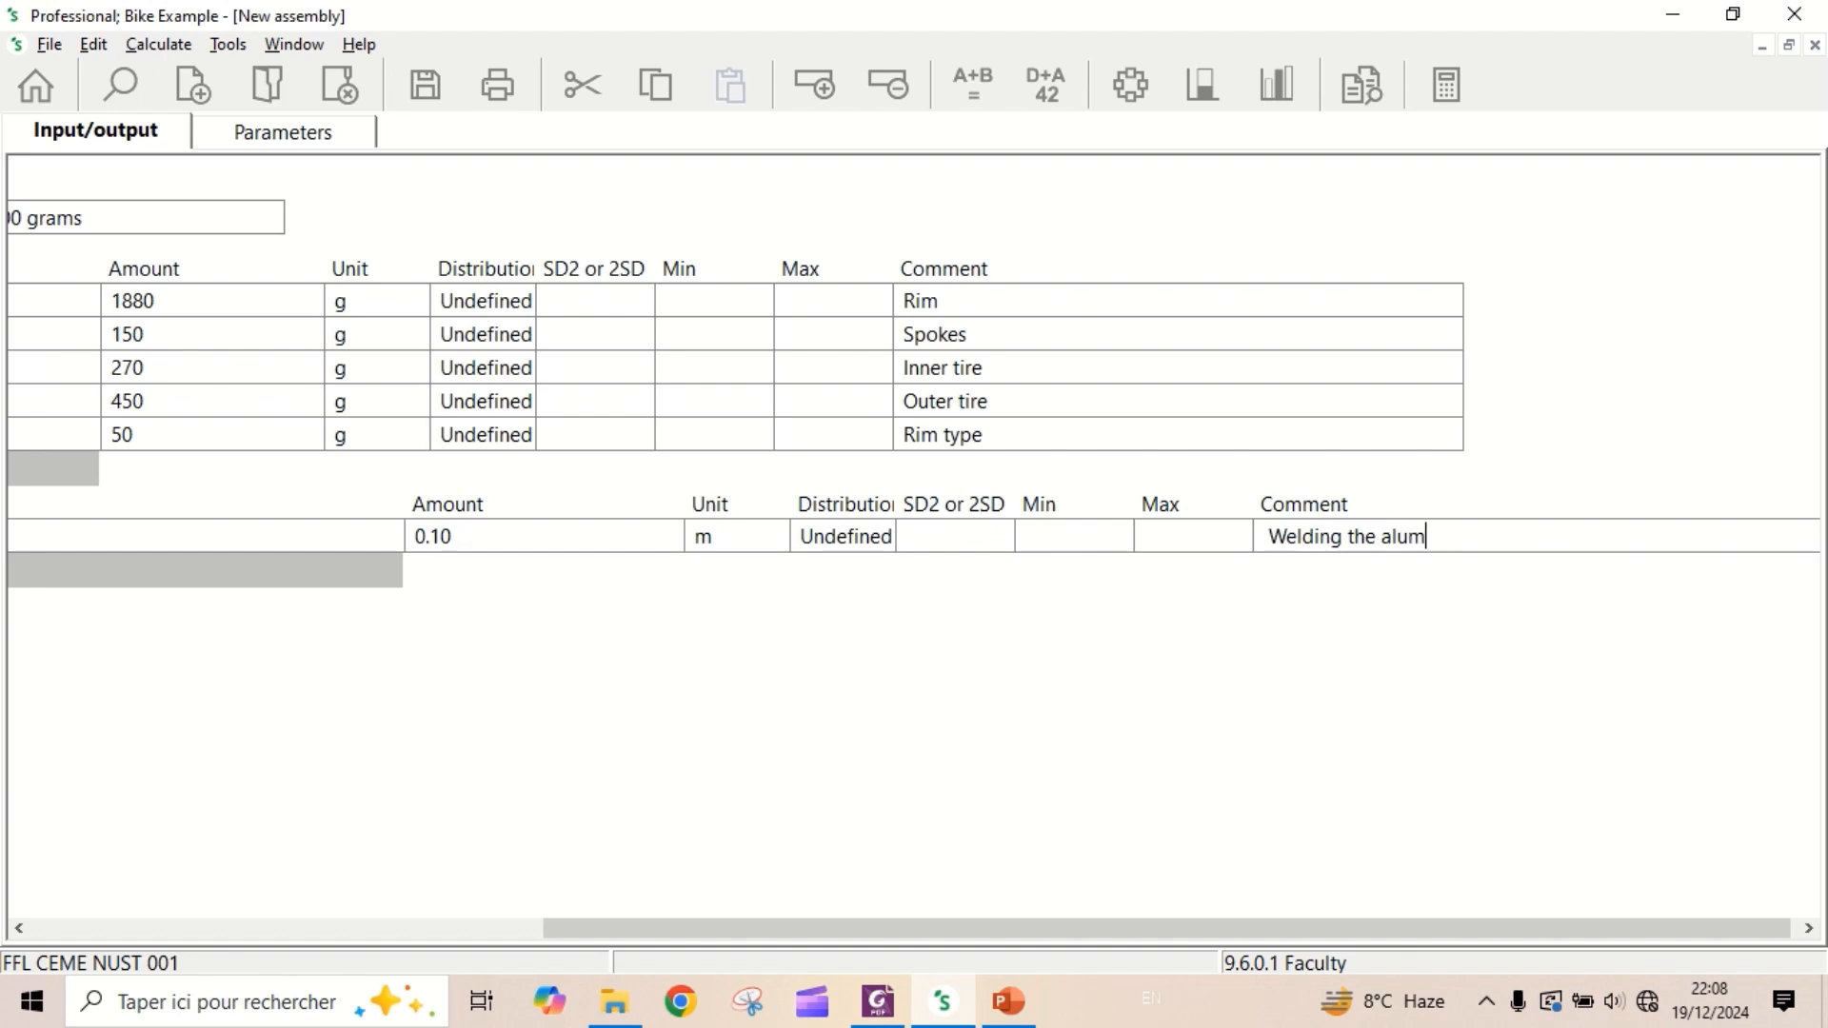
type("inium materials")
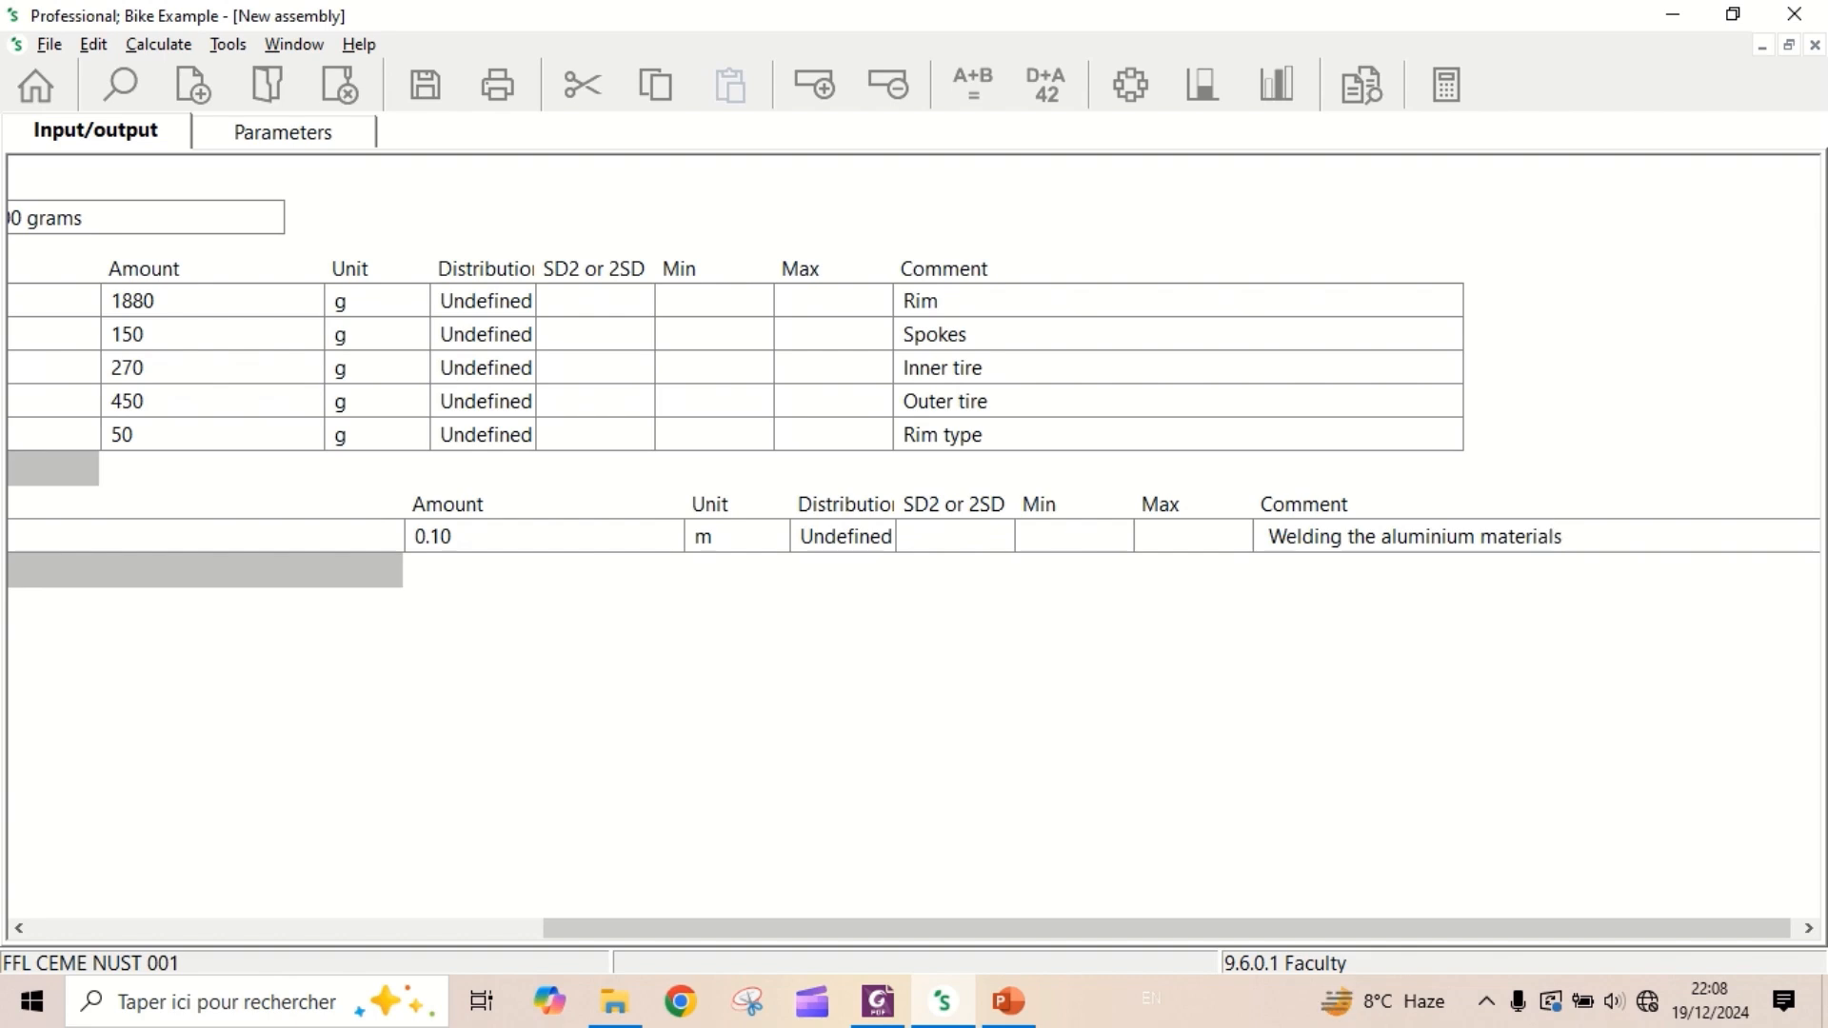
- Save the "A pair of wheels" assembly and close it
left_click_drag(1326, 925, 666, 928)
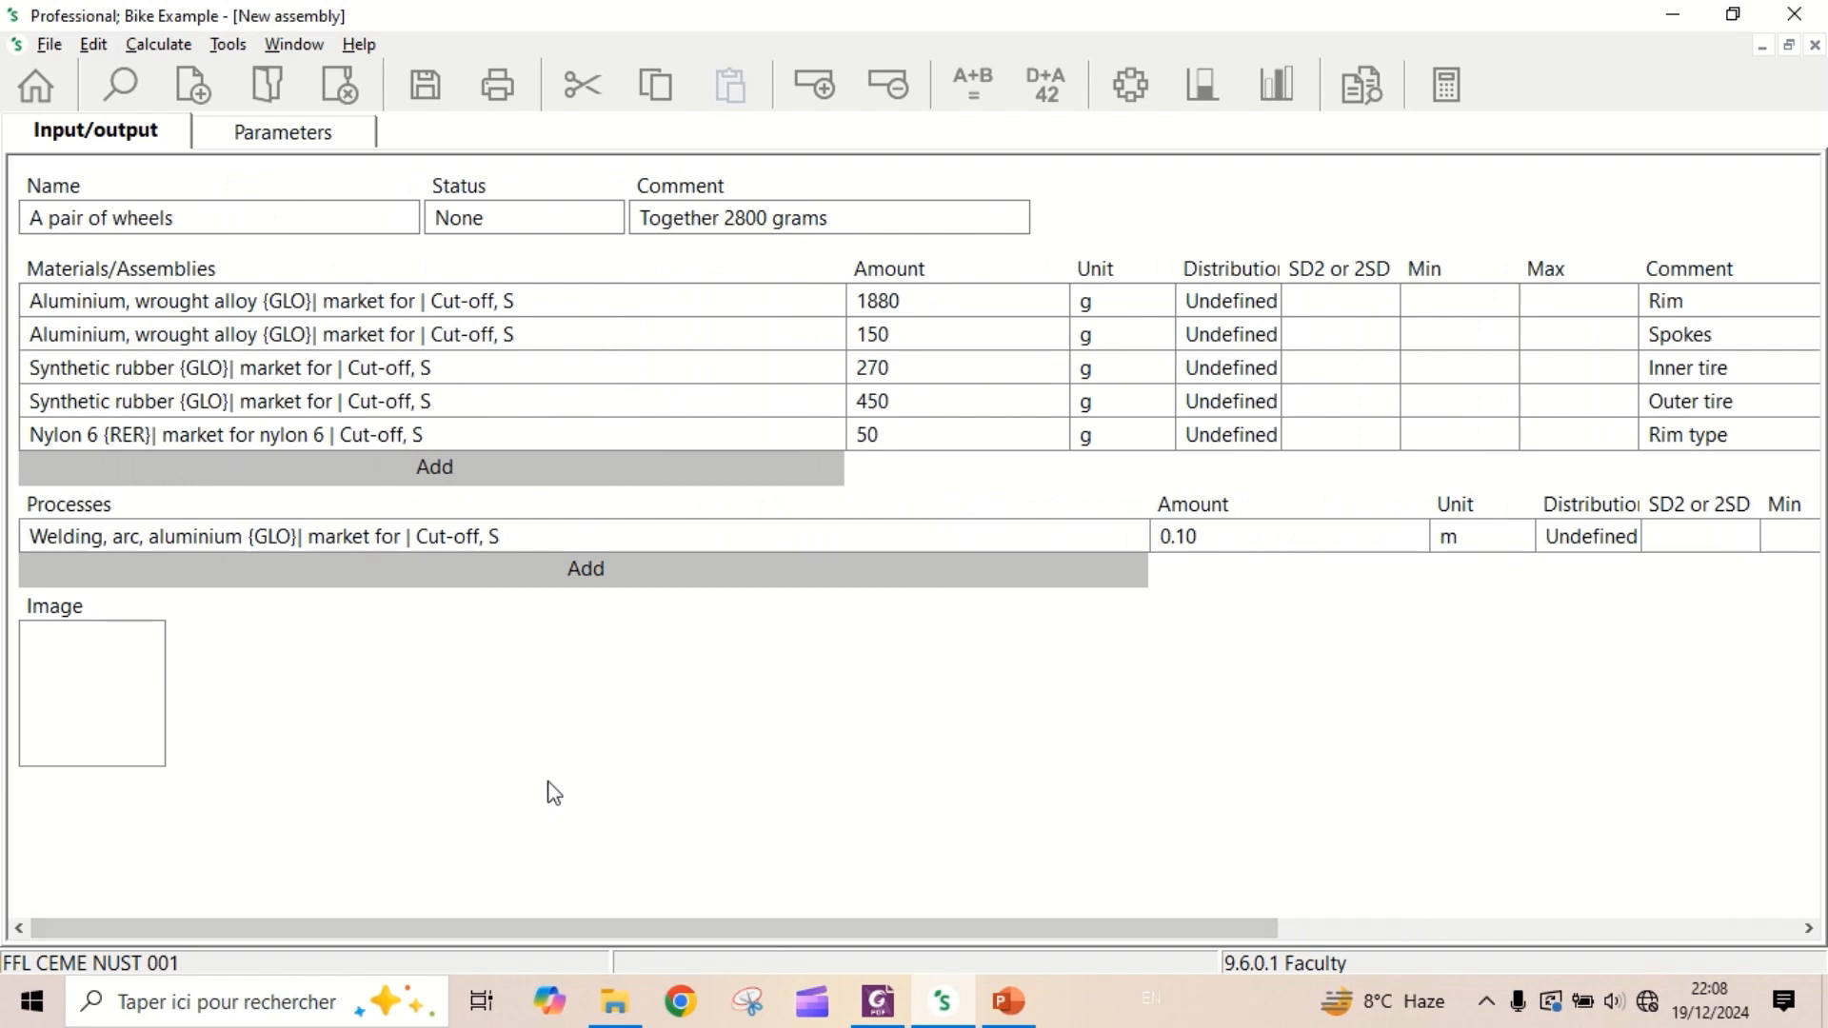
left_click(445, 93)
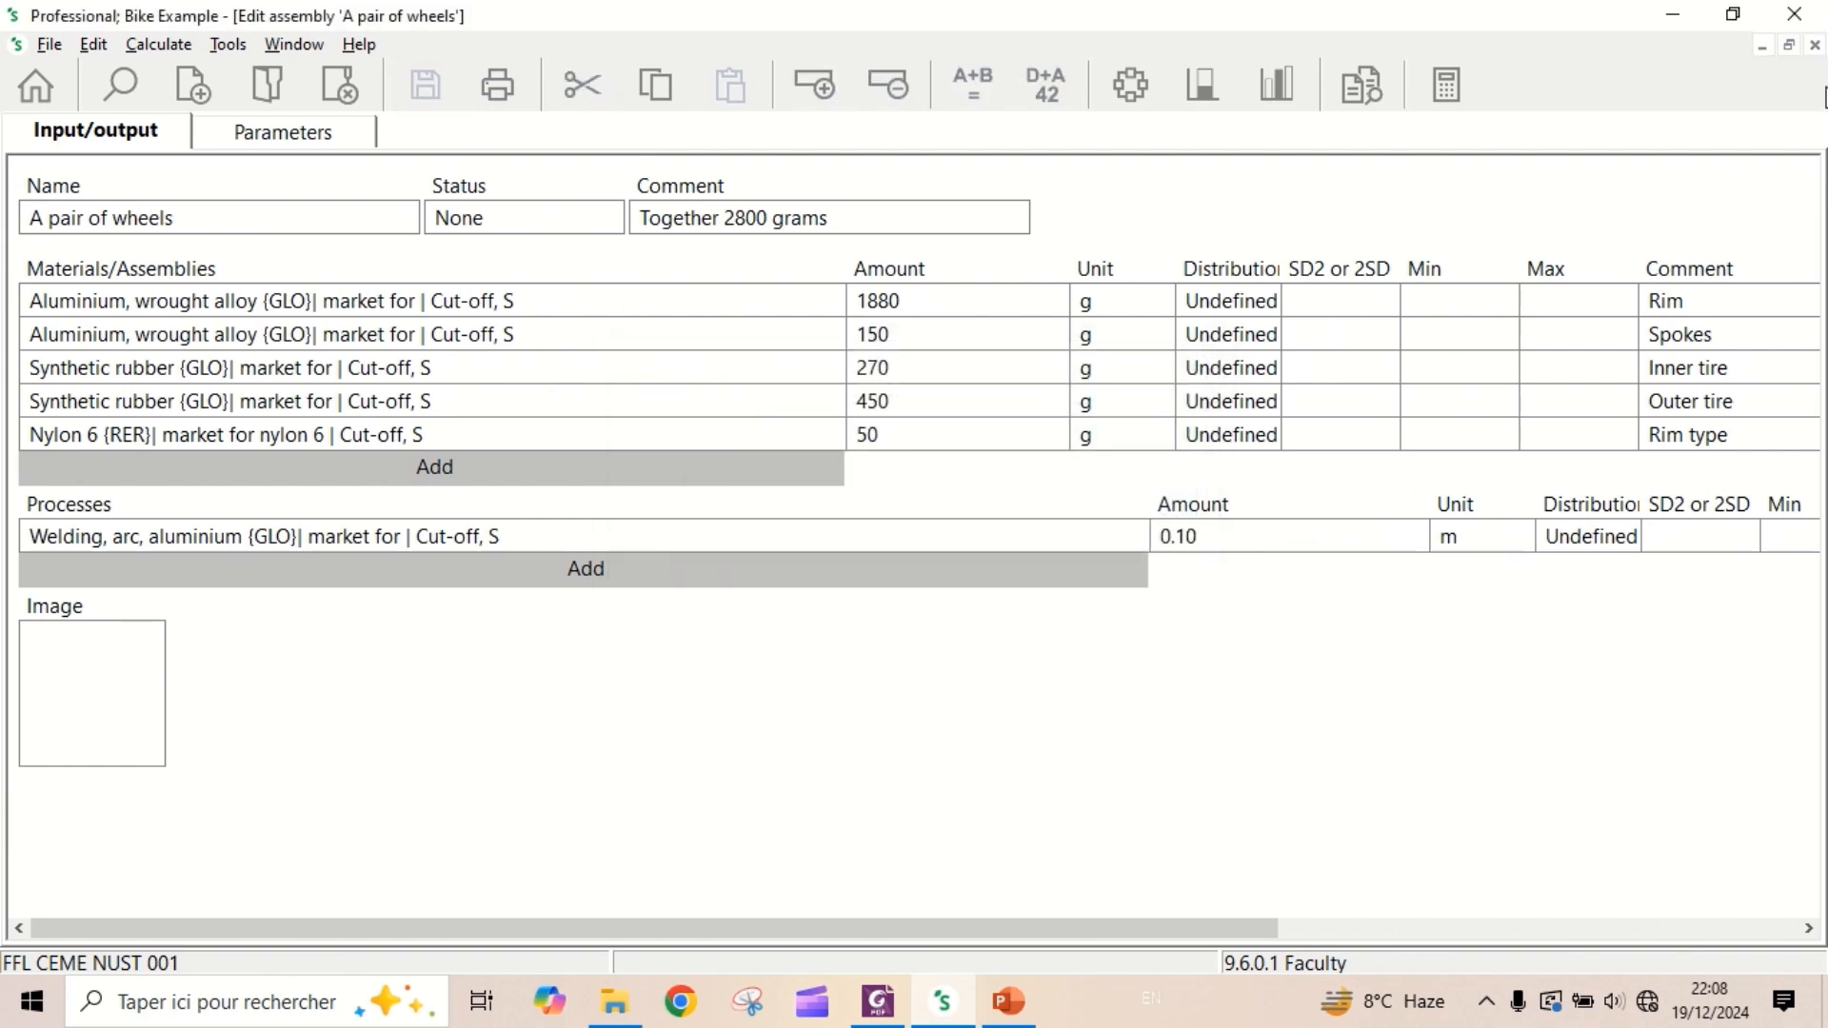
left_click(1815, 45)
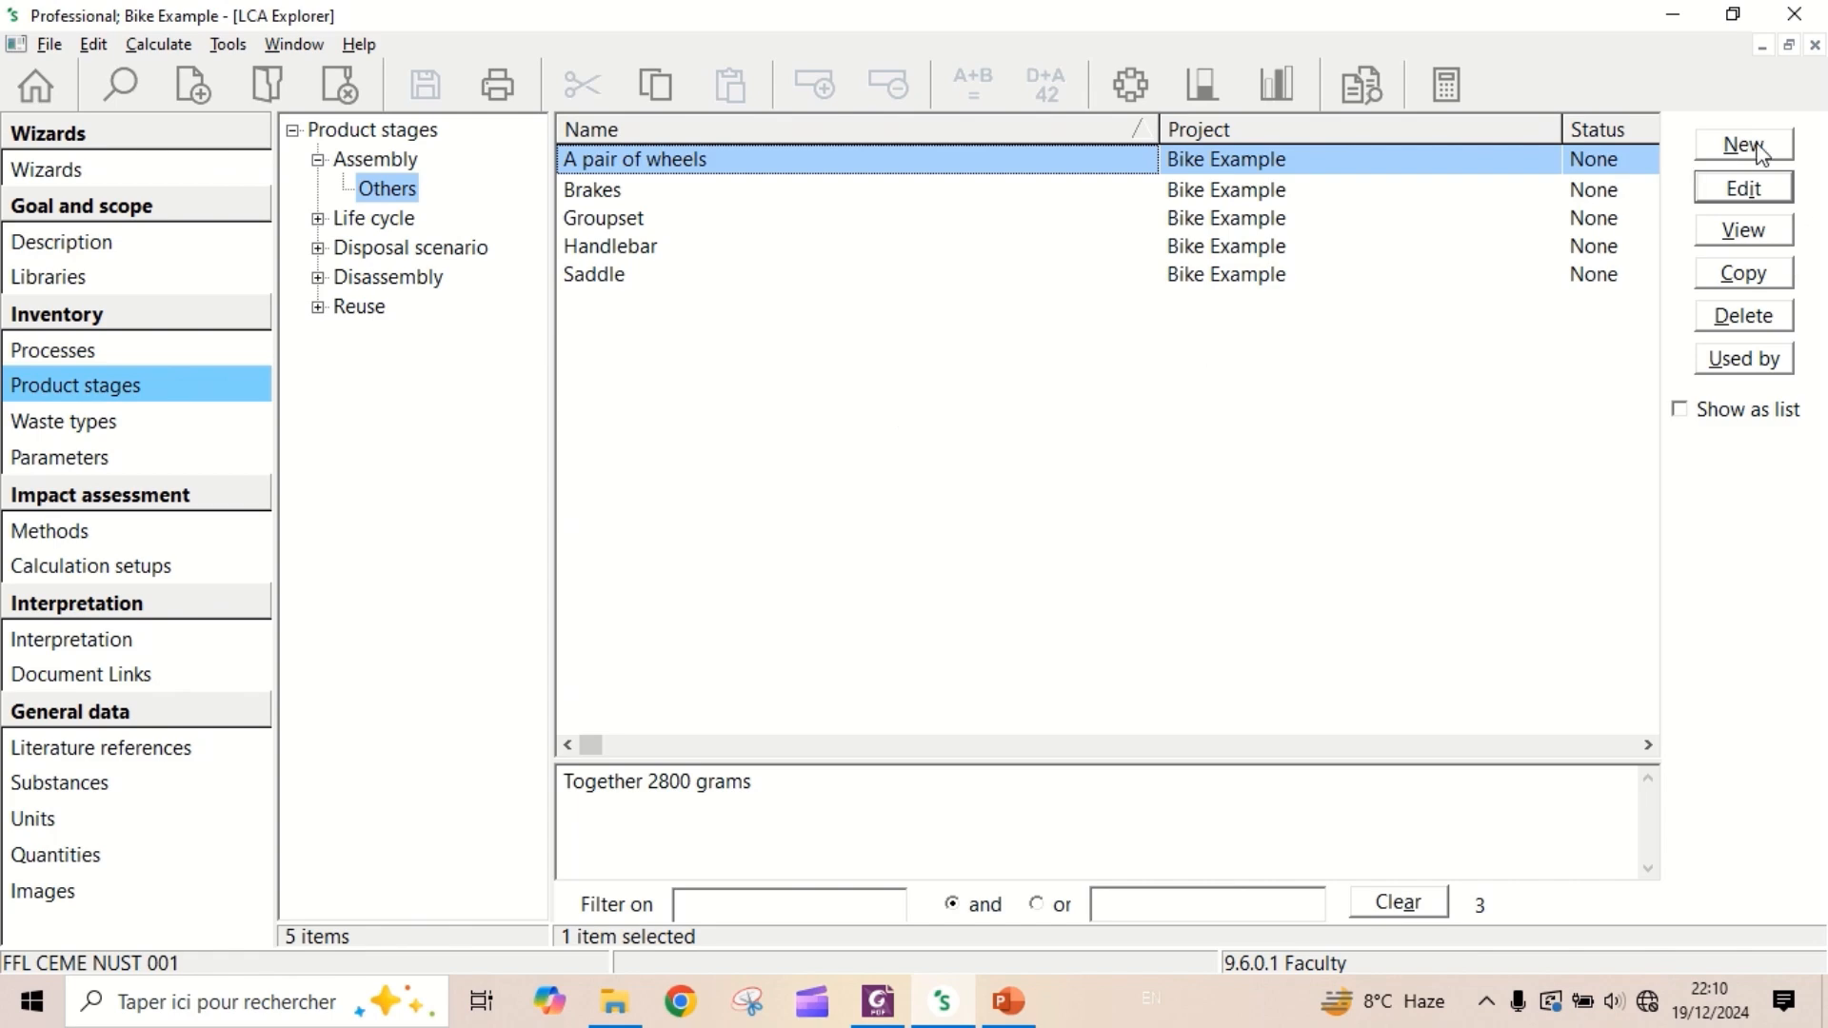
- Create a new assembly named "Cardboard" with the comment "3 kg"
left_click(1743, 145)
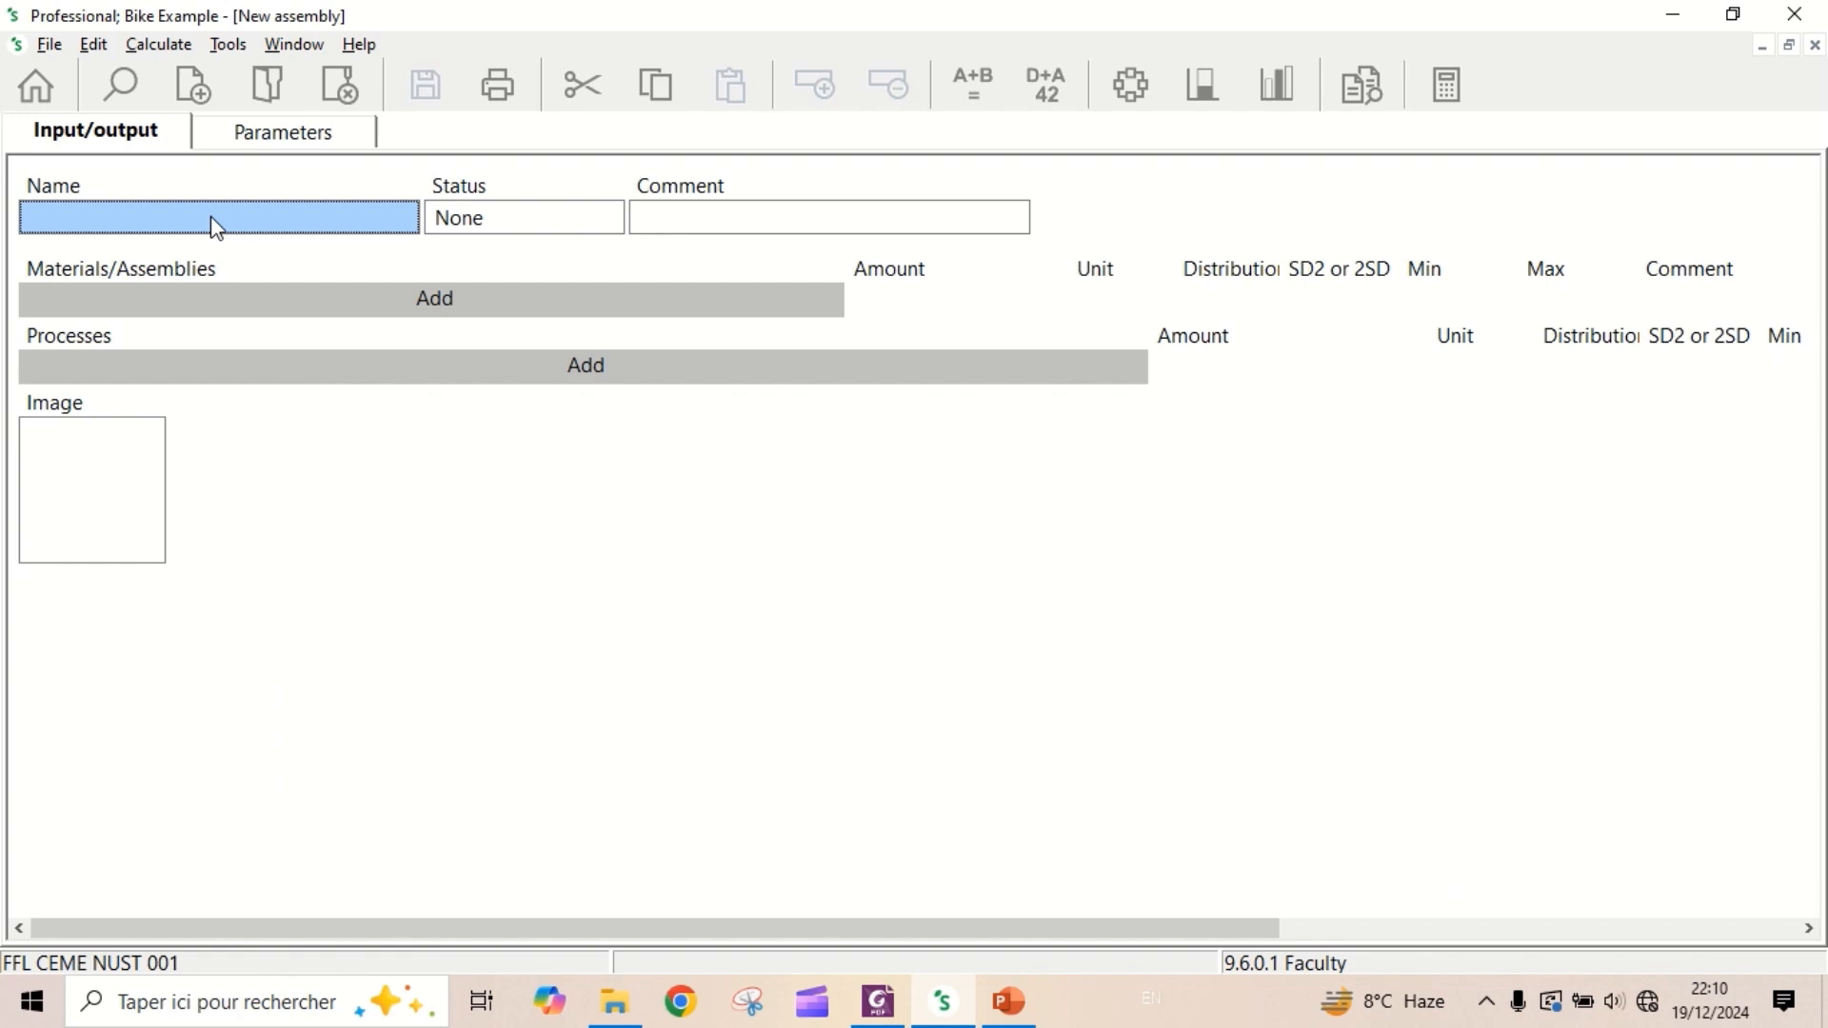
left_click(211, 216)
type("Cardboard")
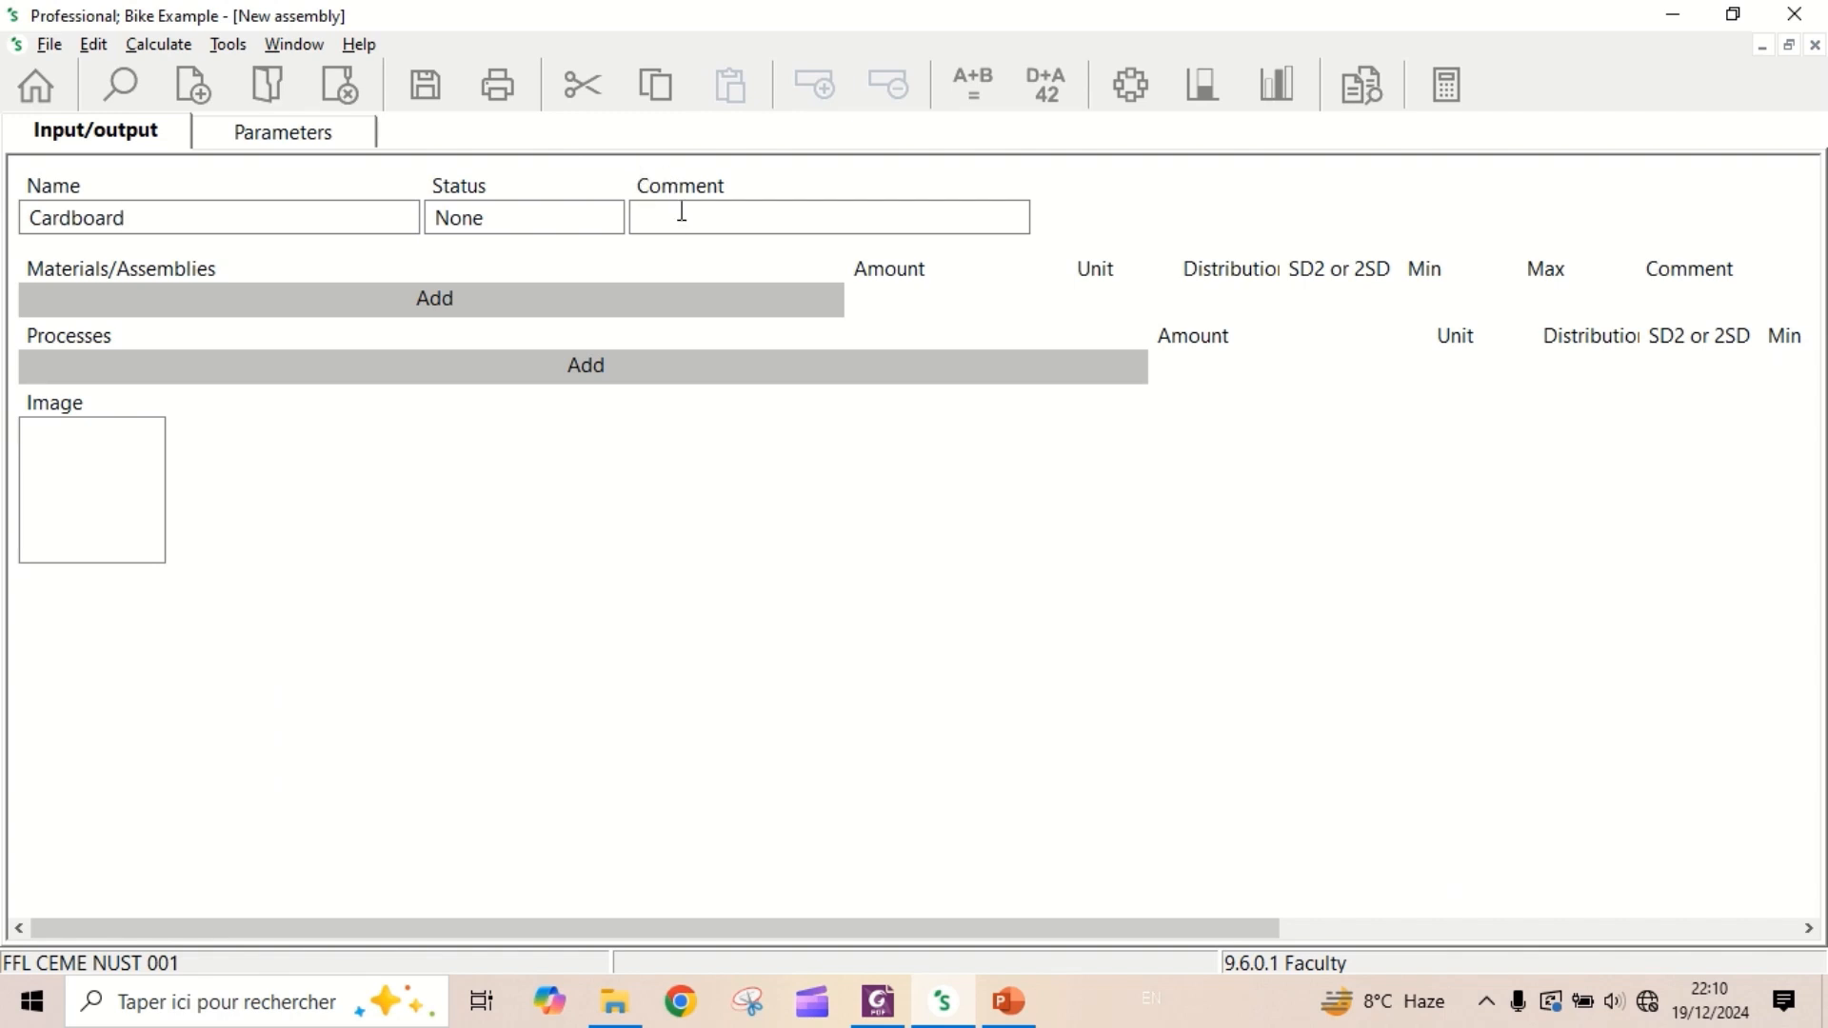
type("3 kg")
- Add the material "Corrugated board box {RER}| market for corrugated board box | Cut-off, S", filtering the list on "corrugated" and "board"
left_click(345, 301)
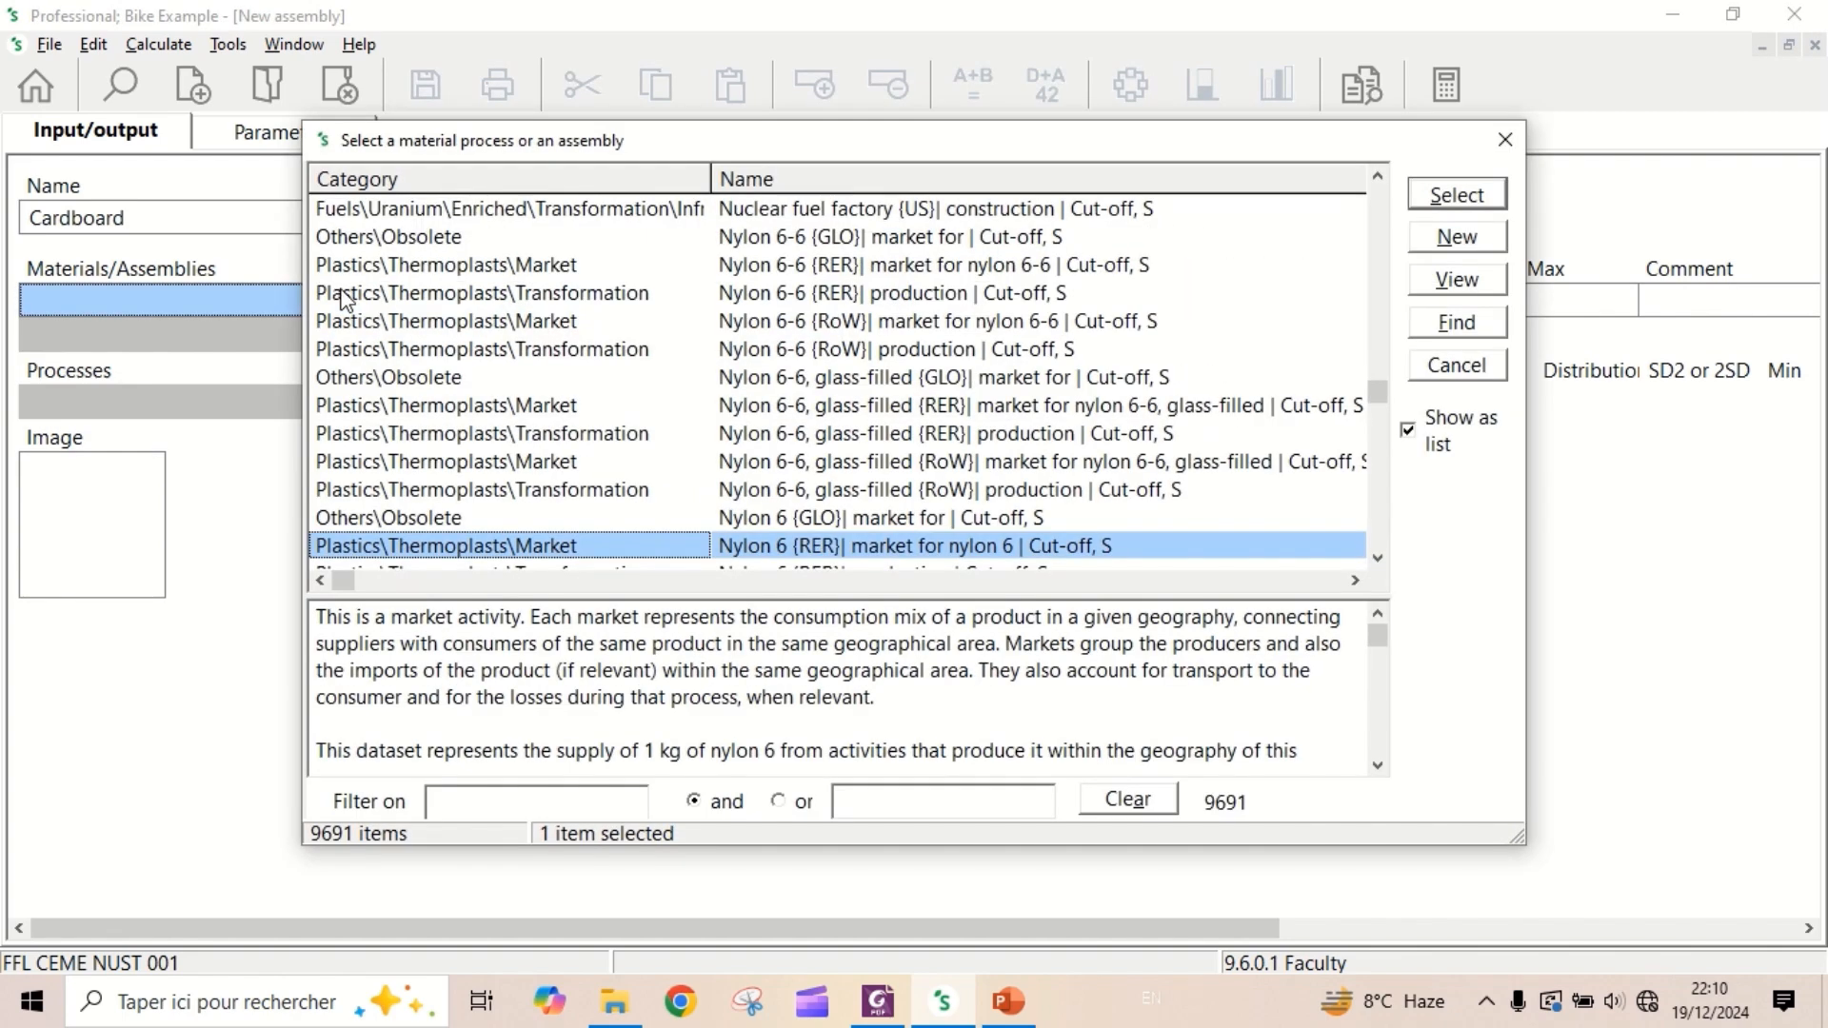
left_click(514, 808)
type("co")
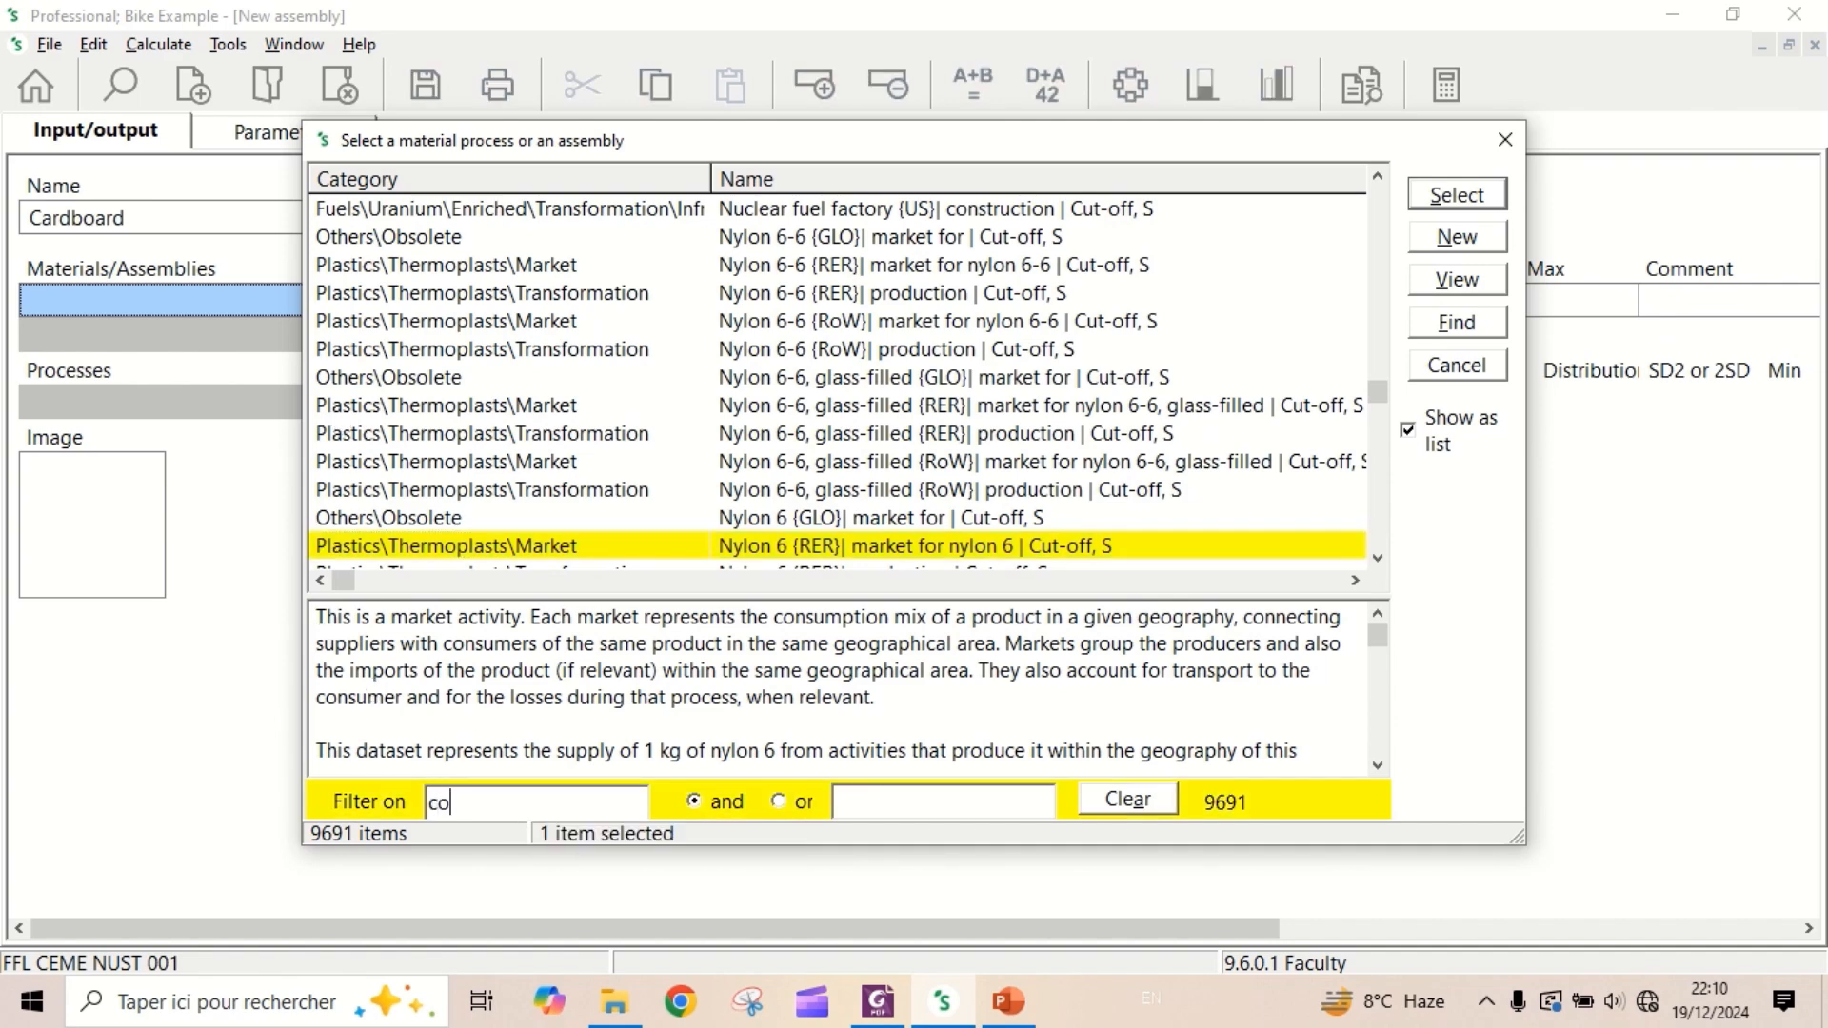
type("rrug")
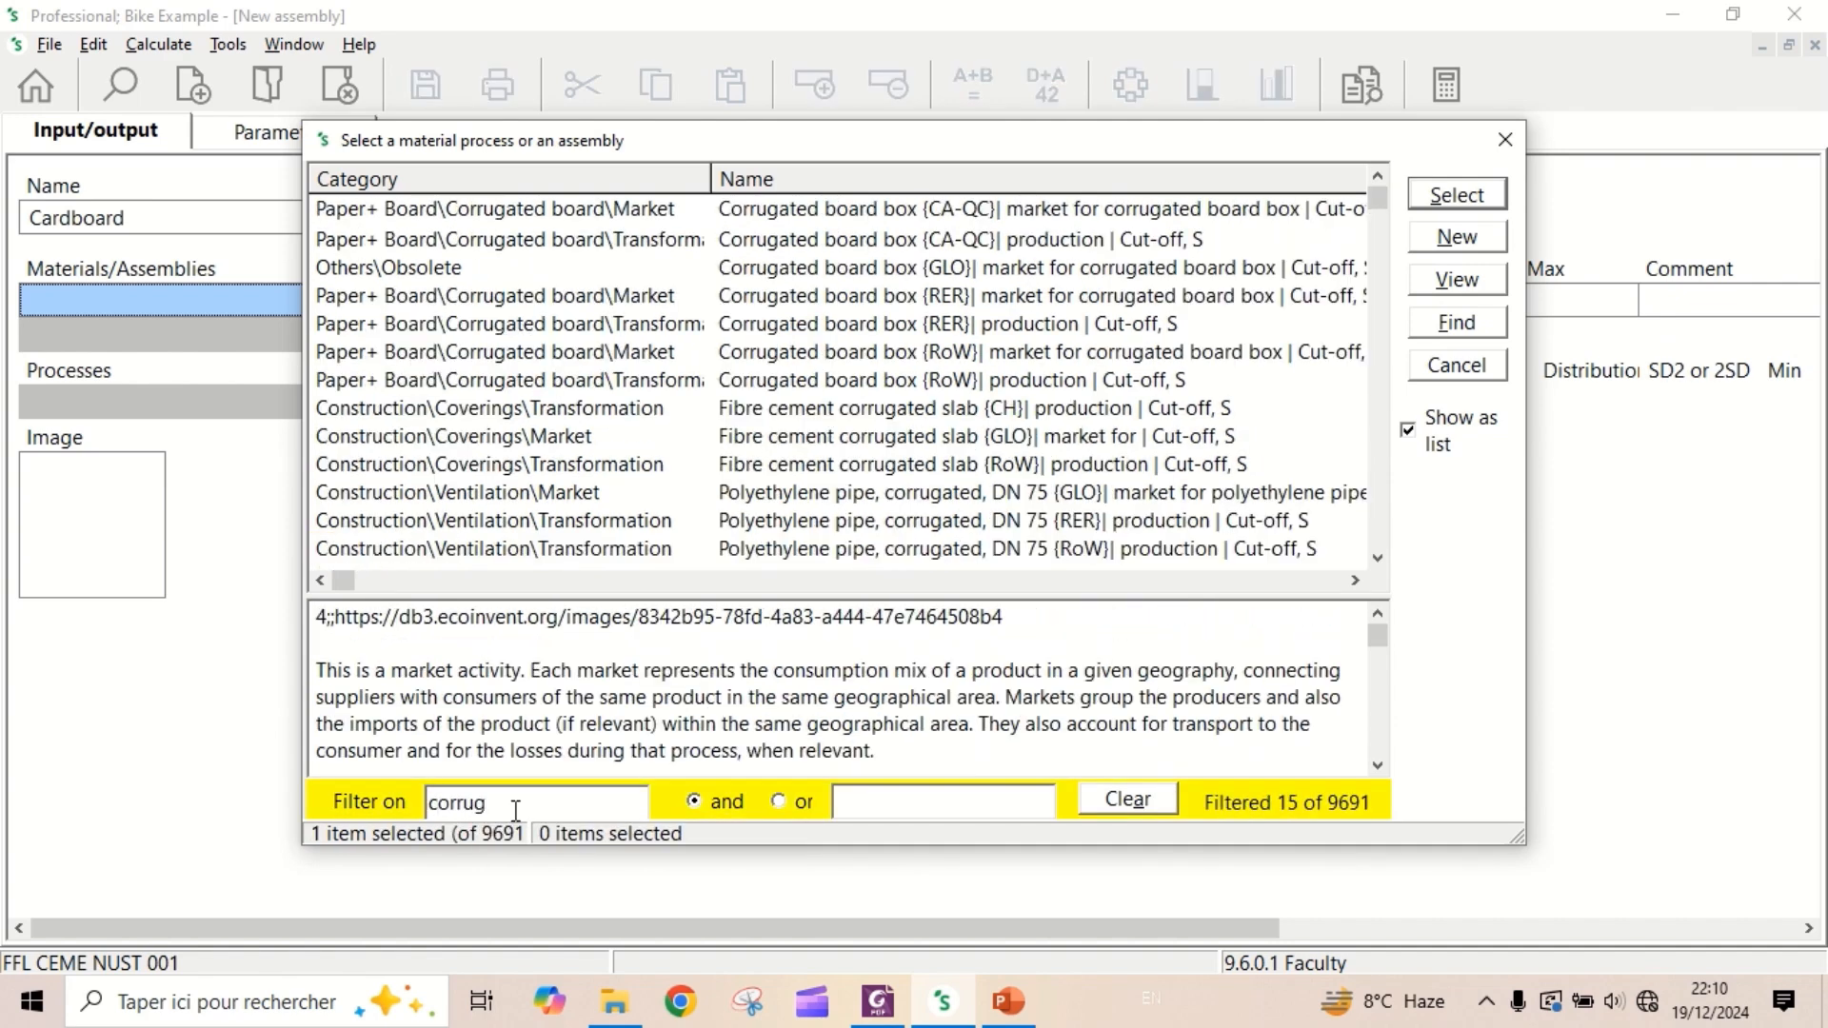
type("ated")
left_click(924, 802)
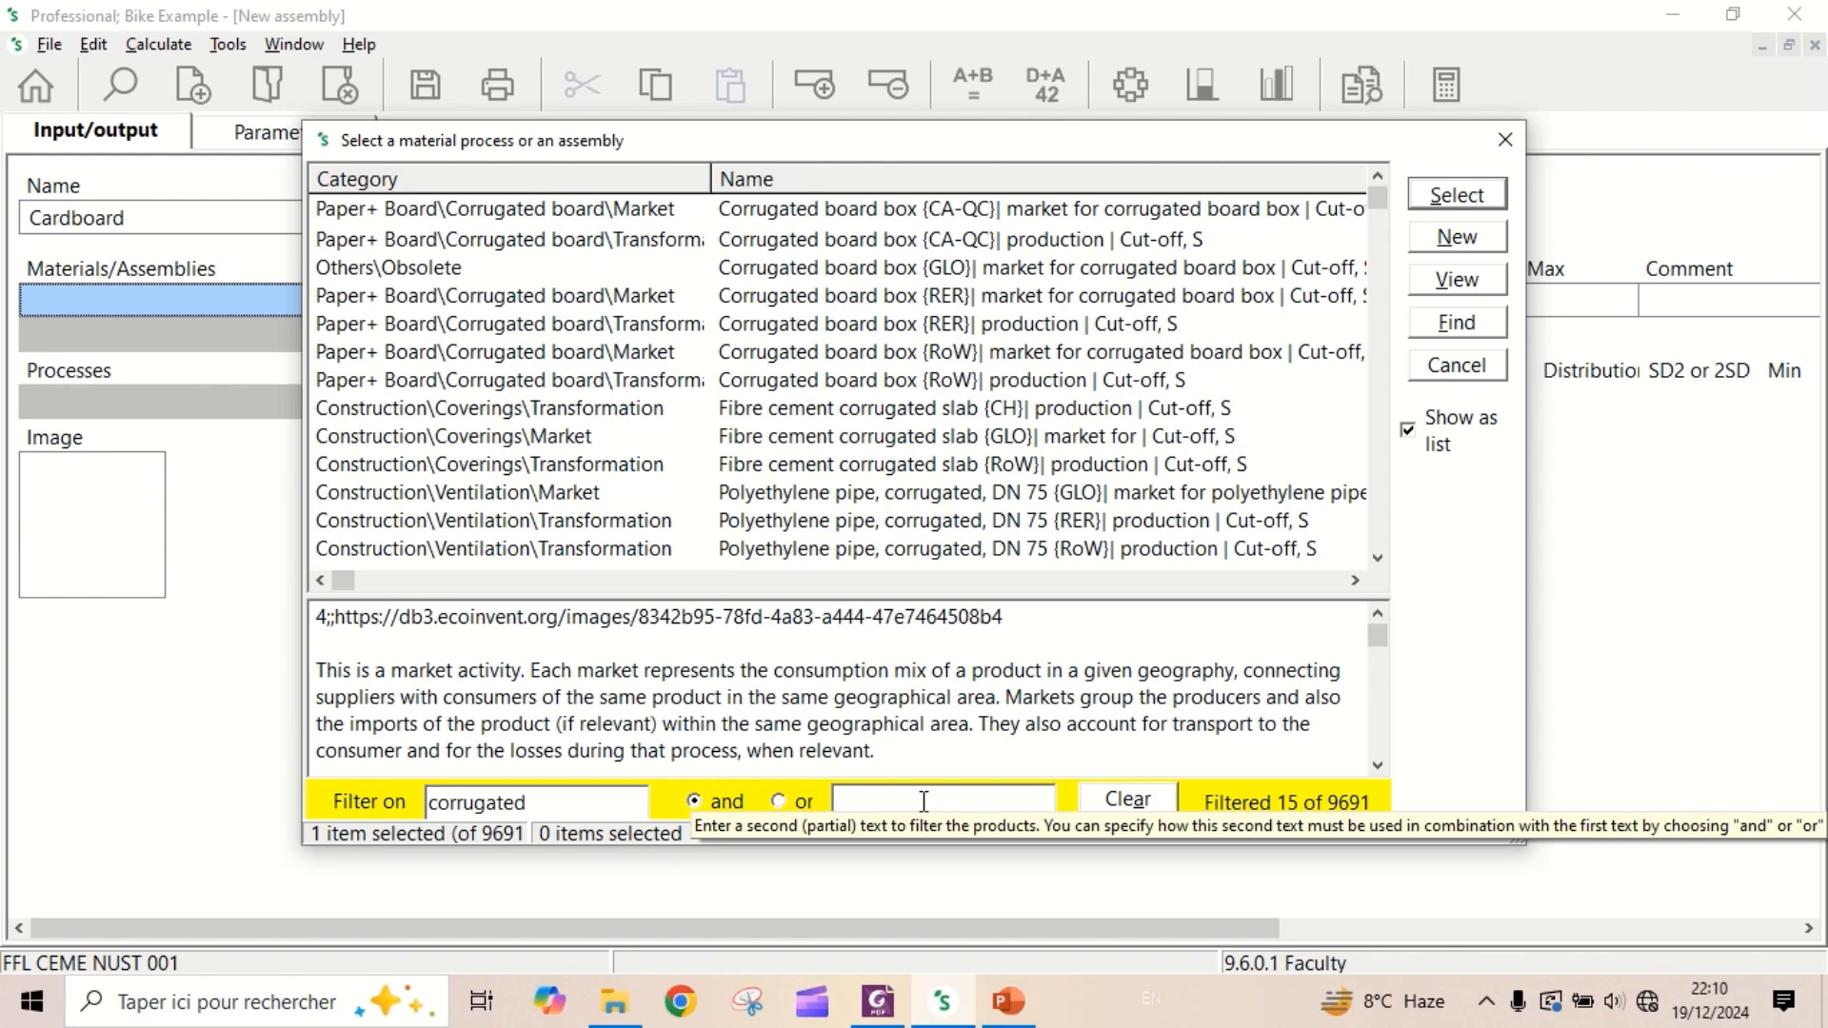
type("board")
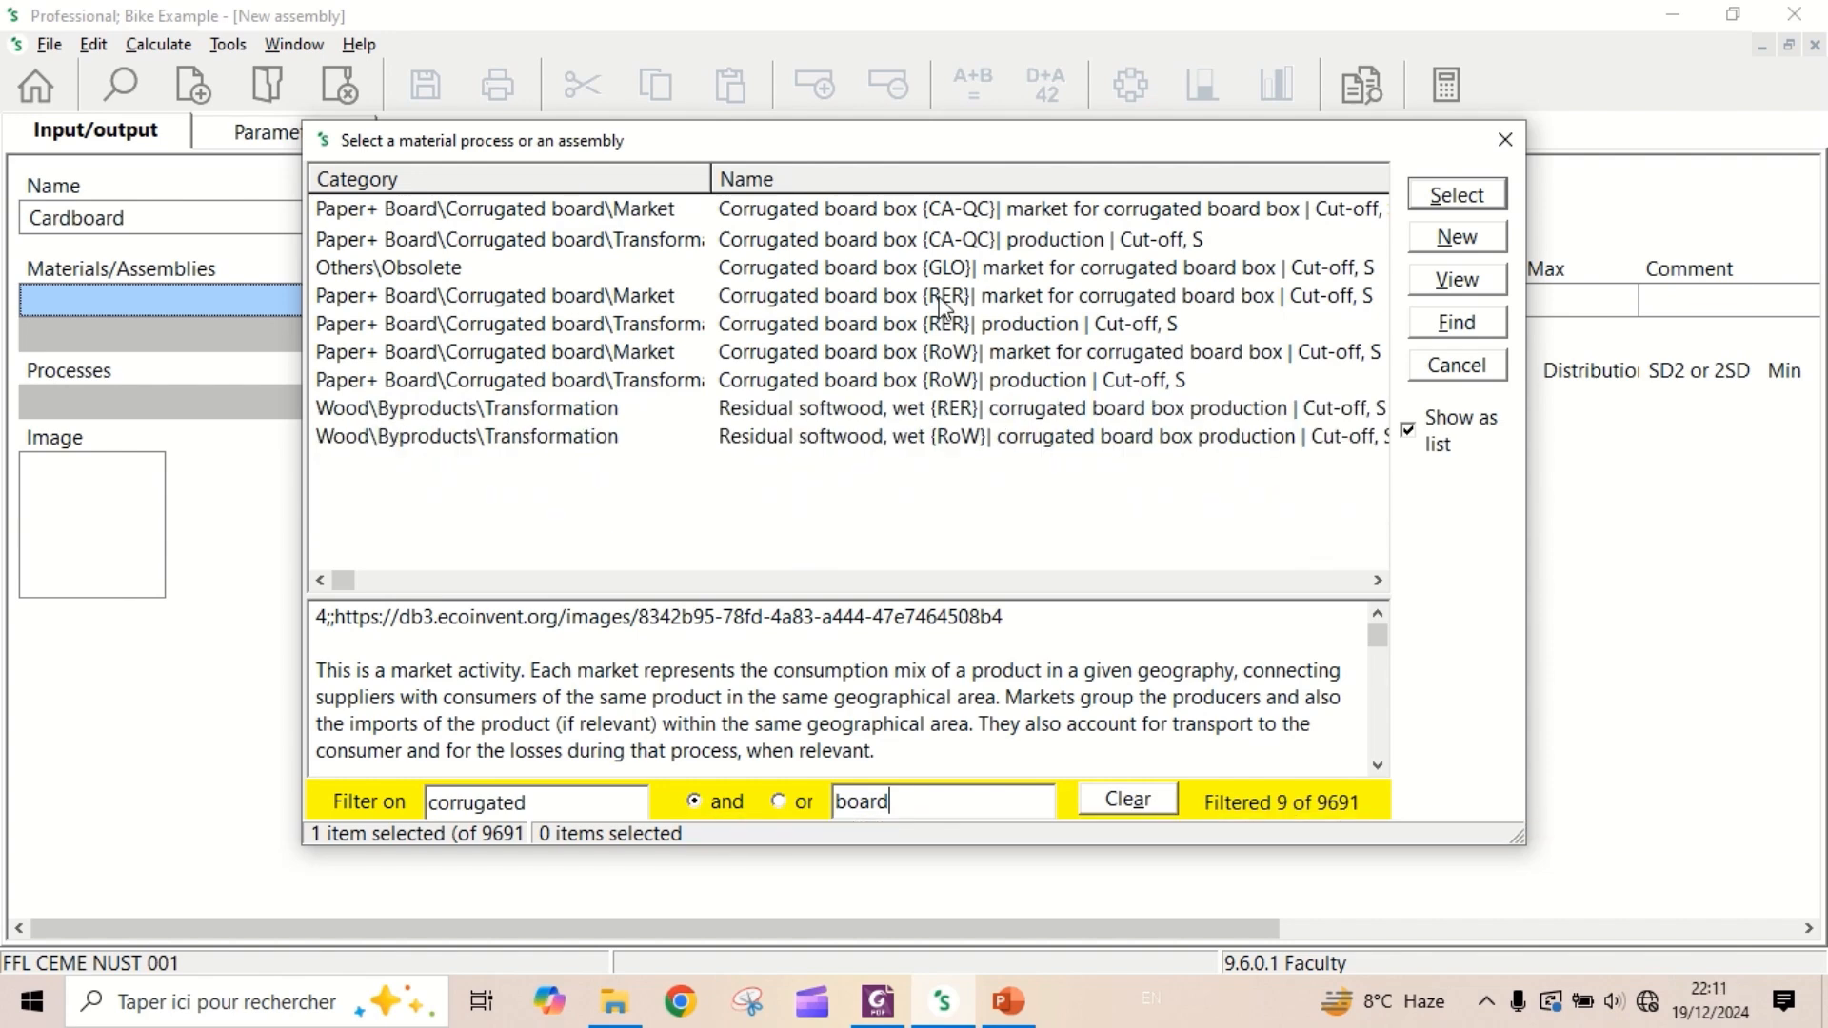
double_click(939, 298)
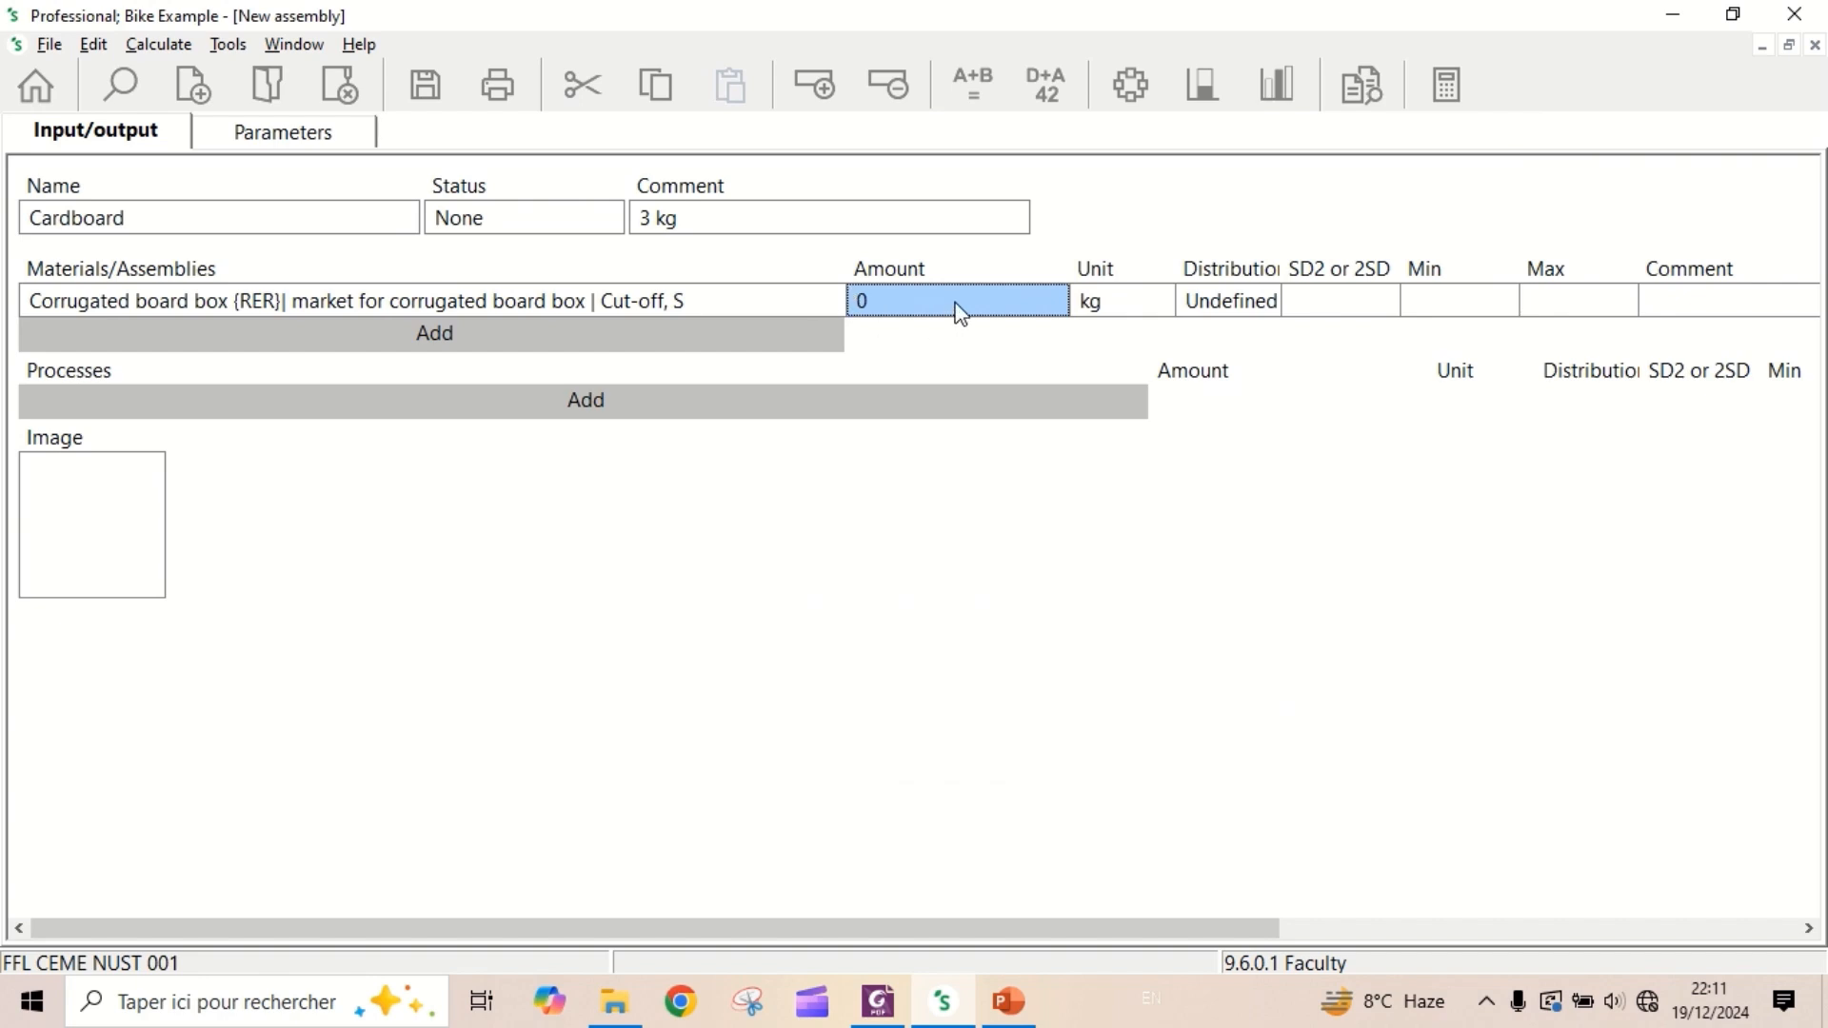
- Set the amount of the corrugated board box input to 3000 g, and save and close the Cardboard assembly
type("3000")
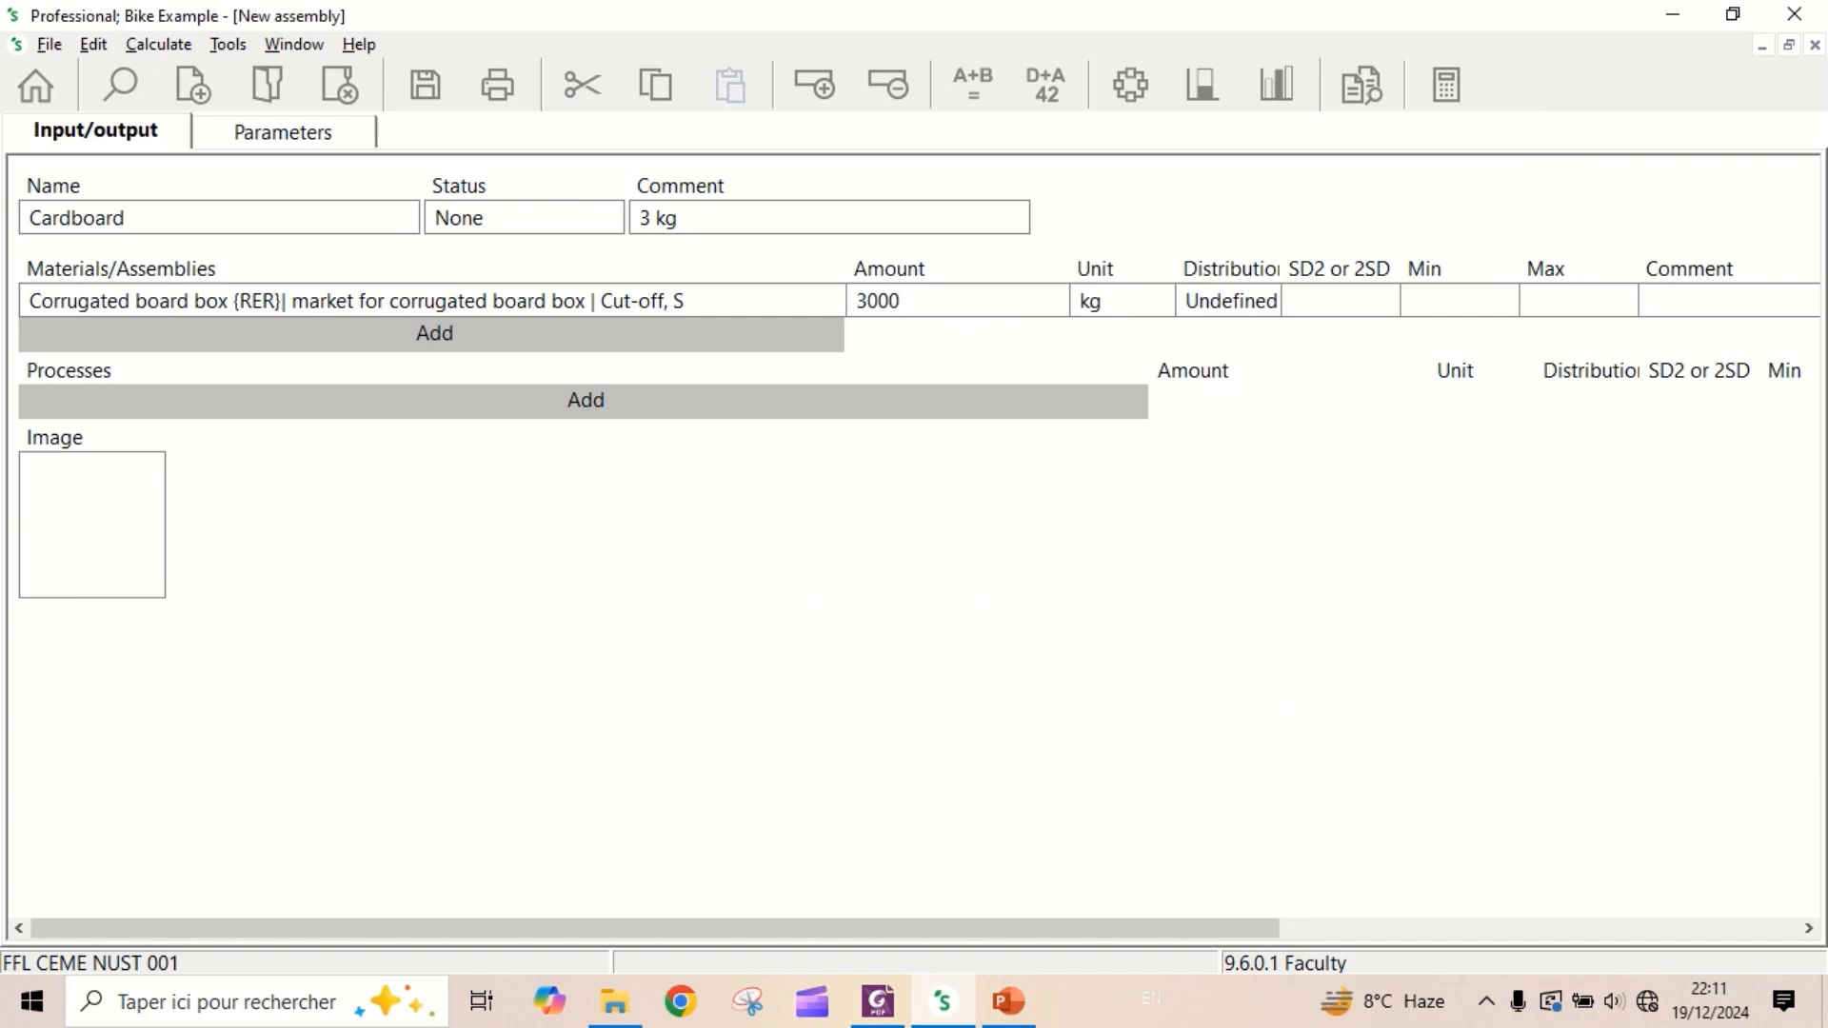
left_click(1159, 307)
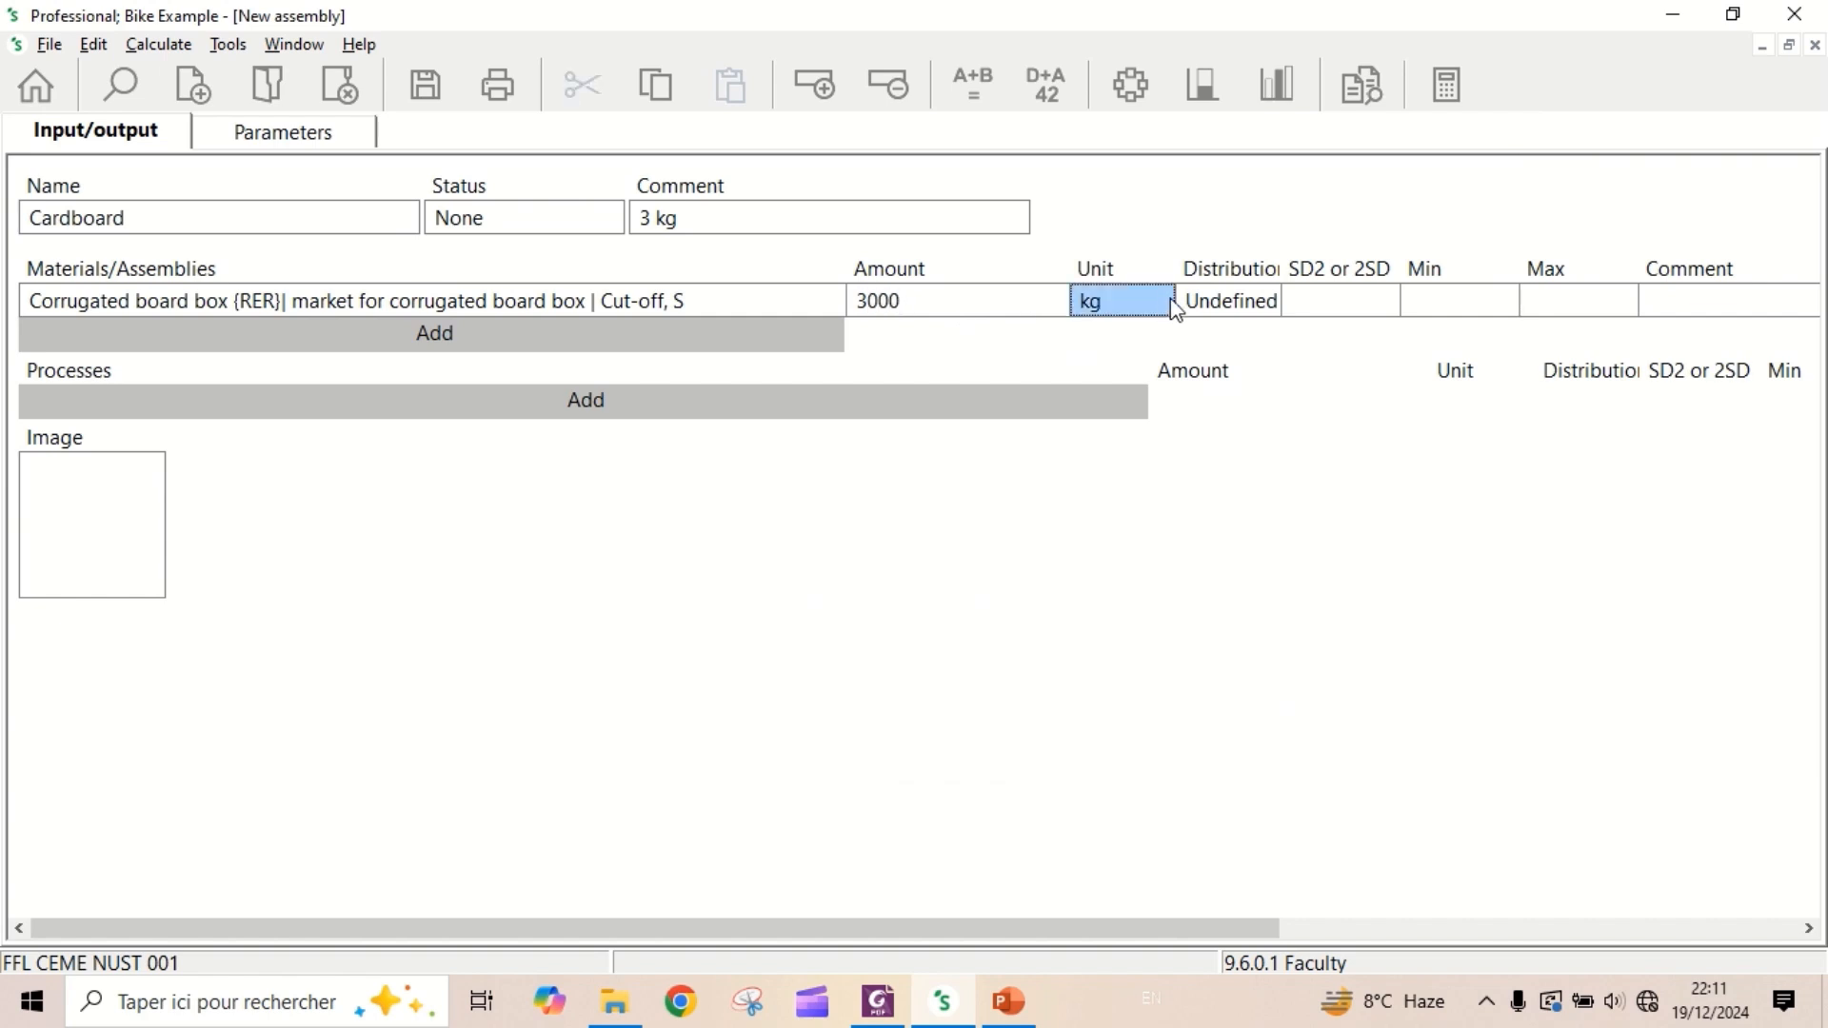
left_click(1162, 314)
left_click(1164, 303)
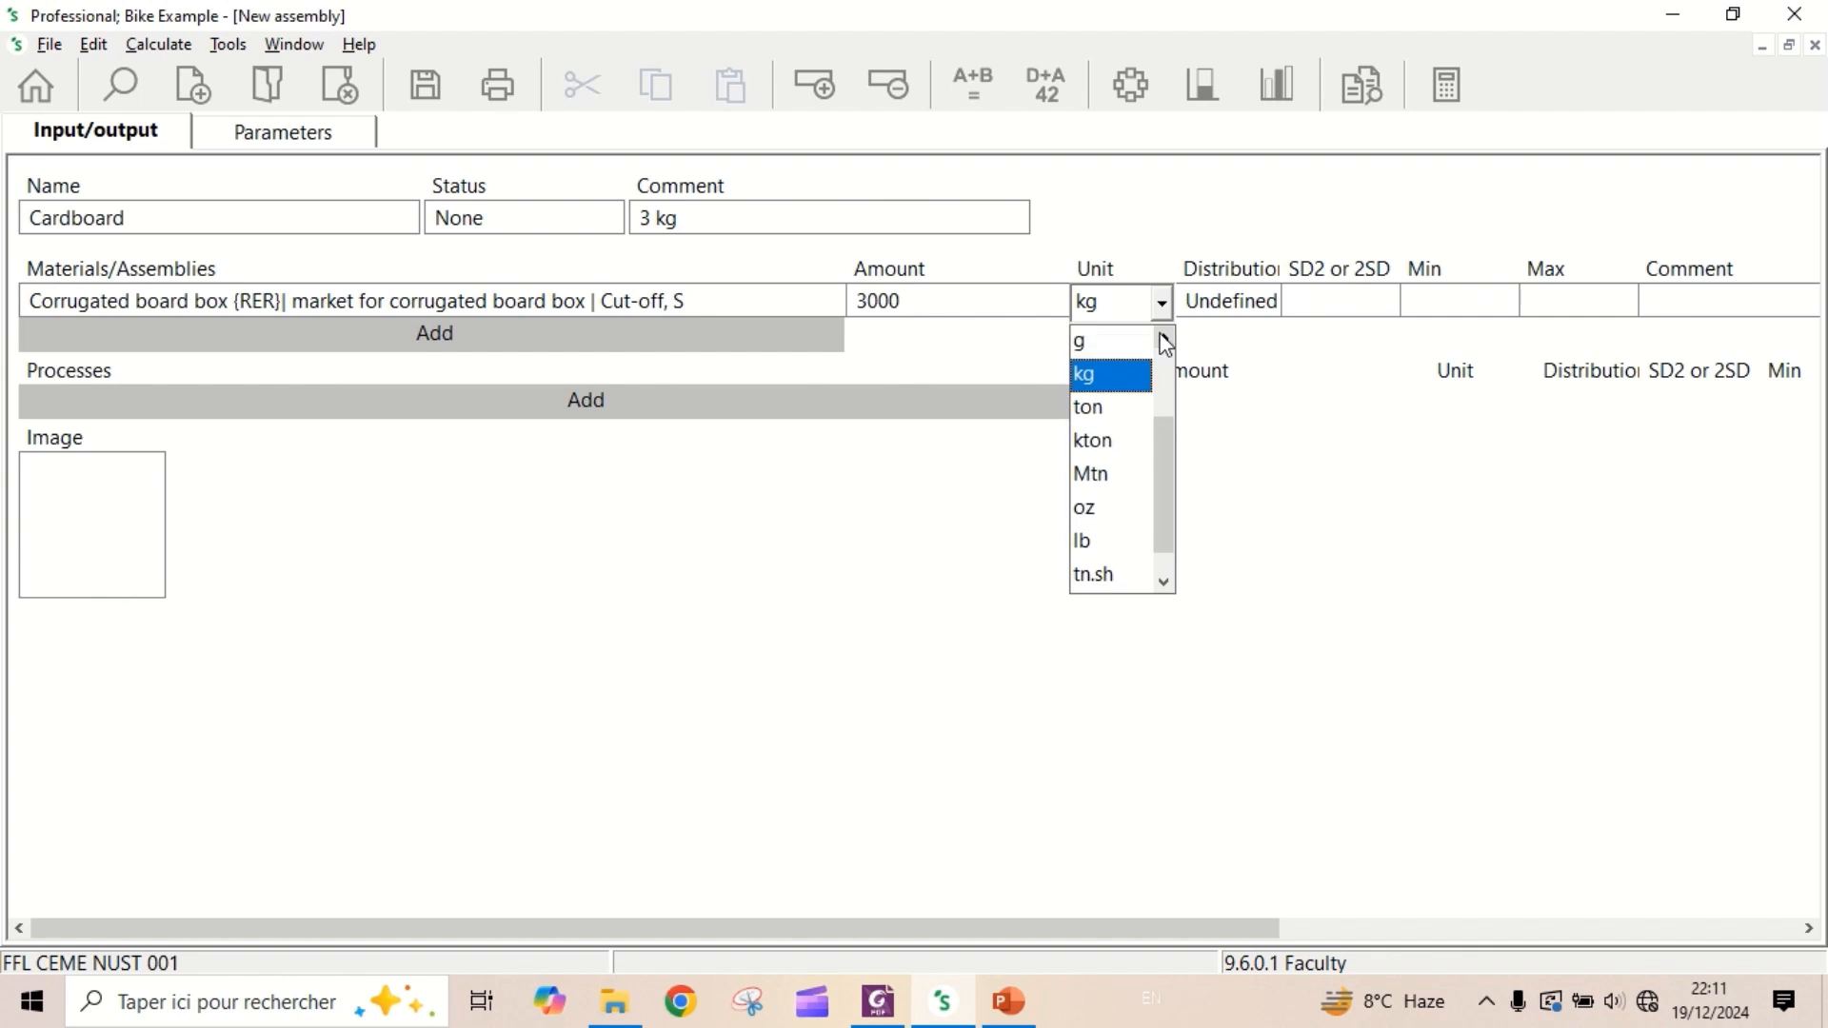
left_click(1112, 343)
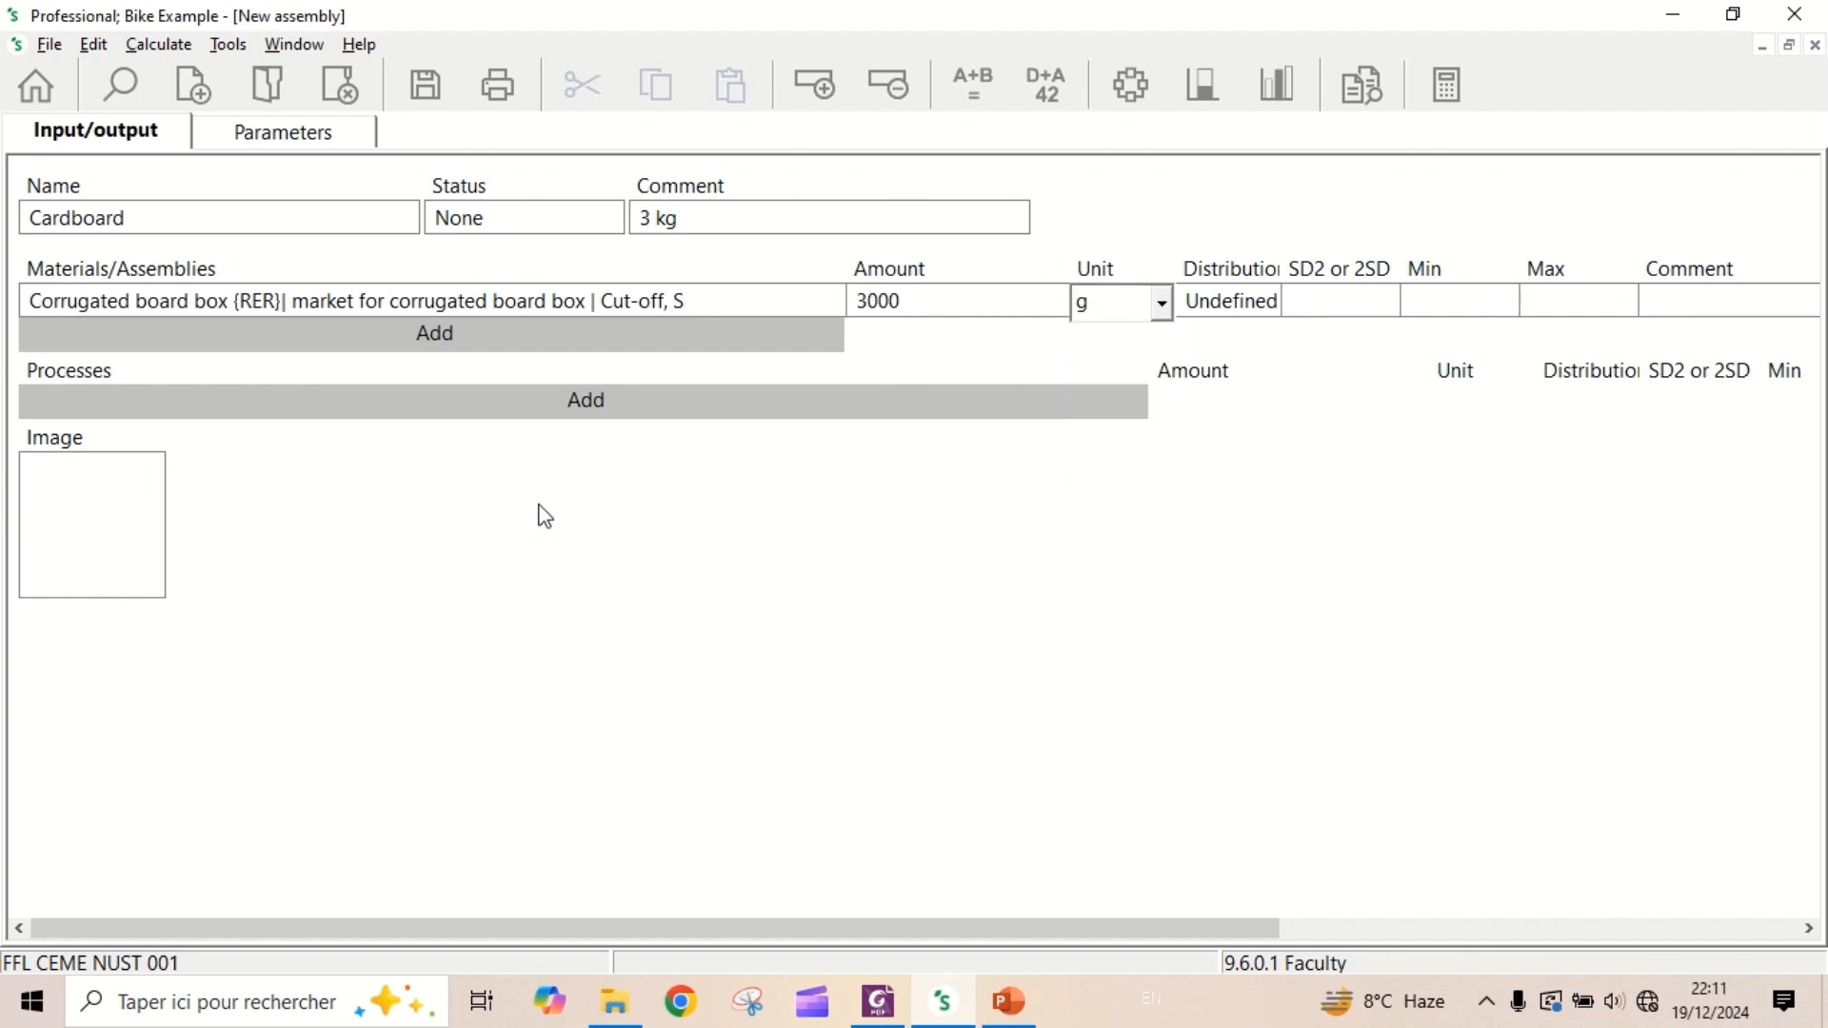
left_click(425, 85)
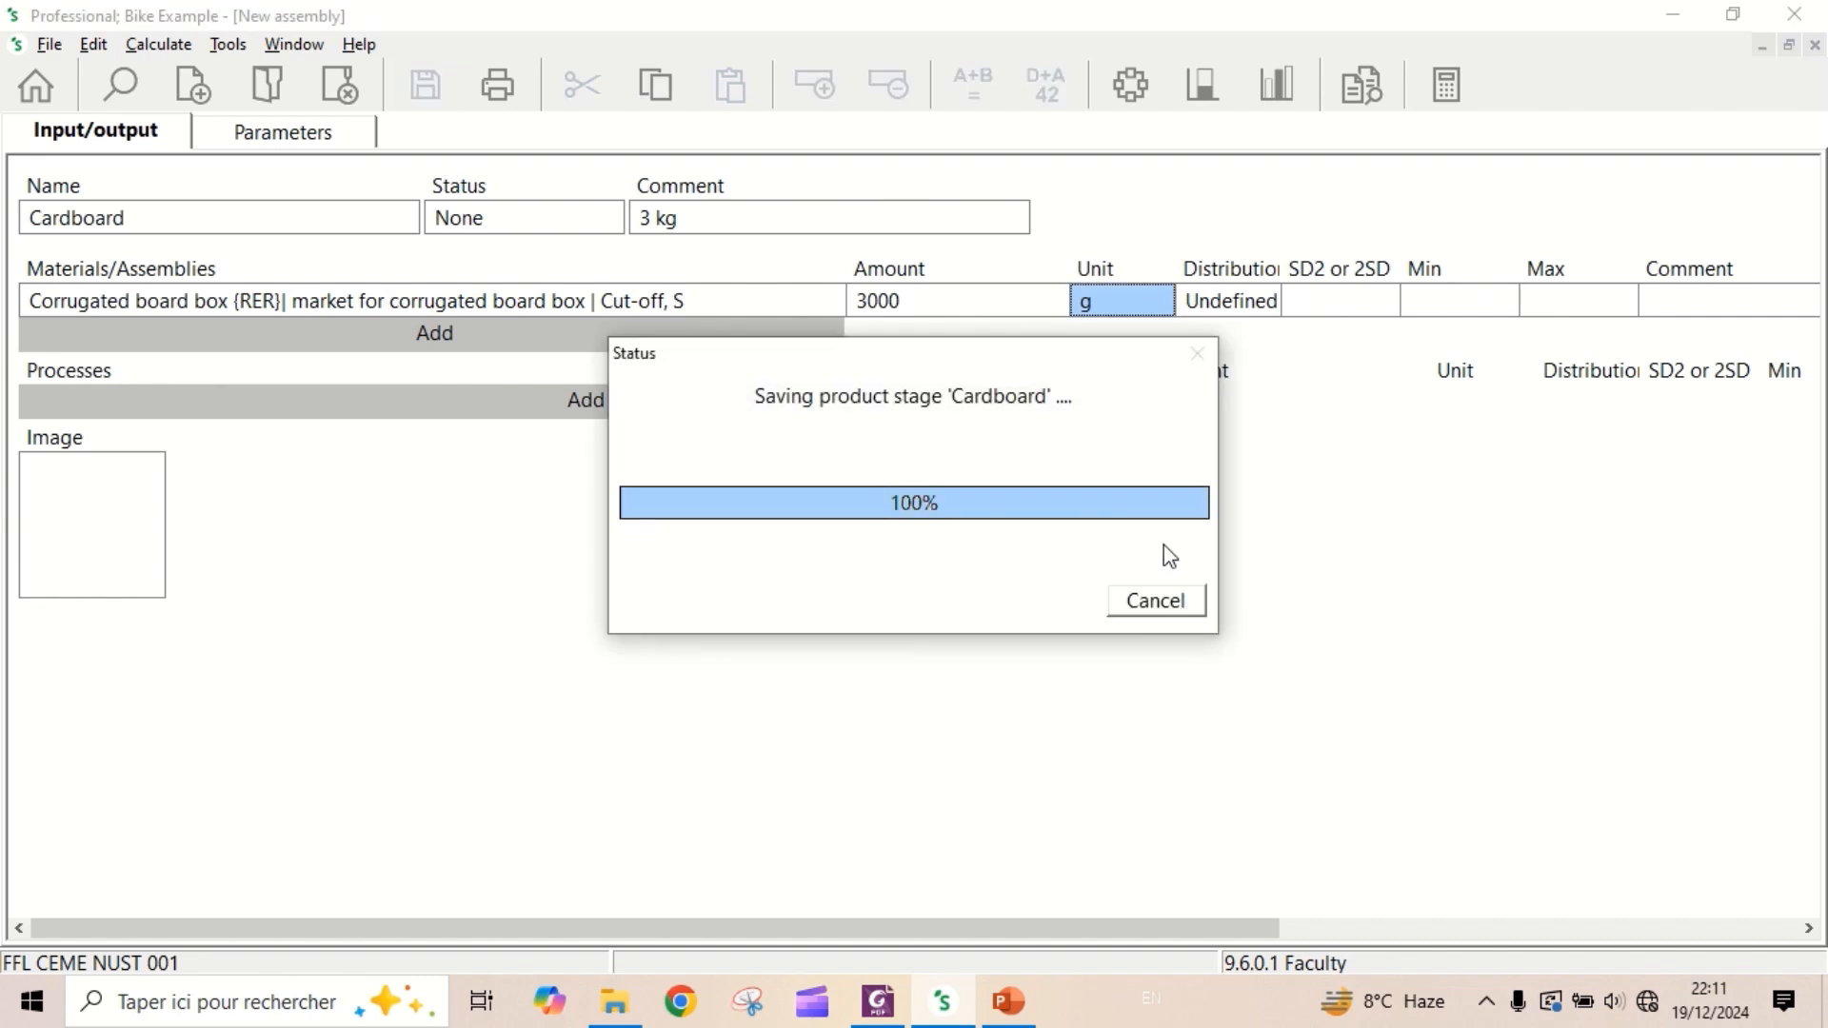
left_click(1815, 45)
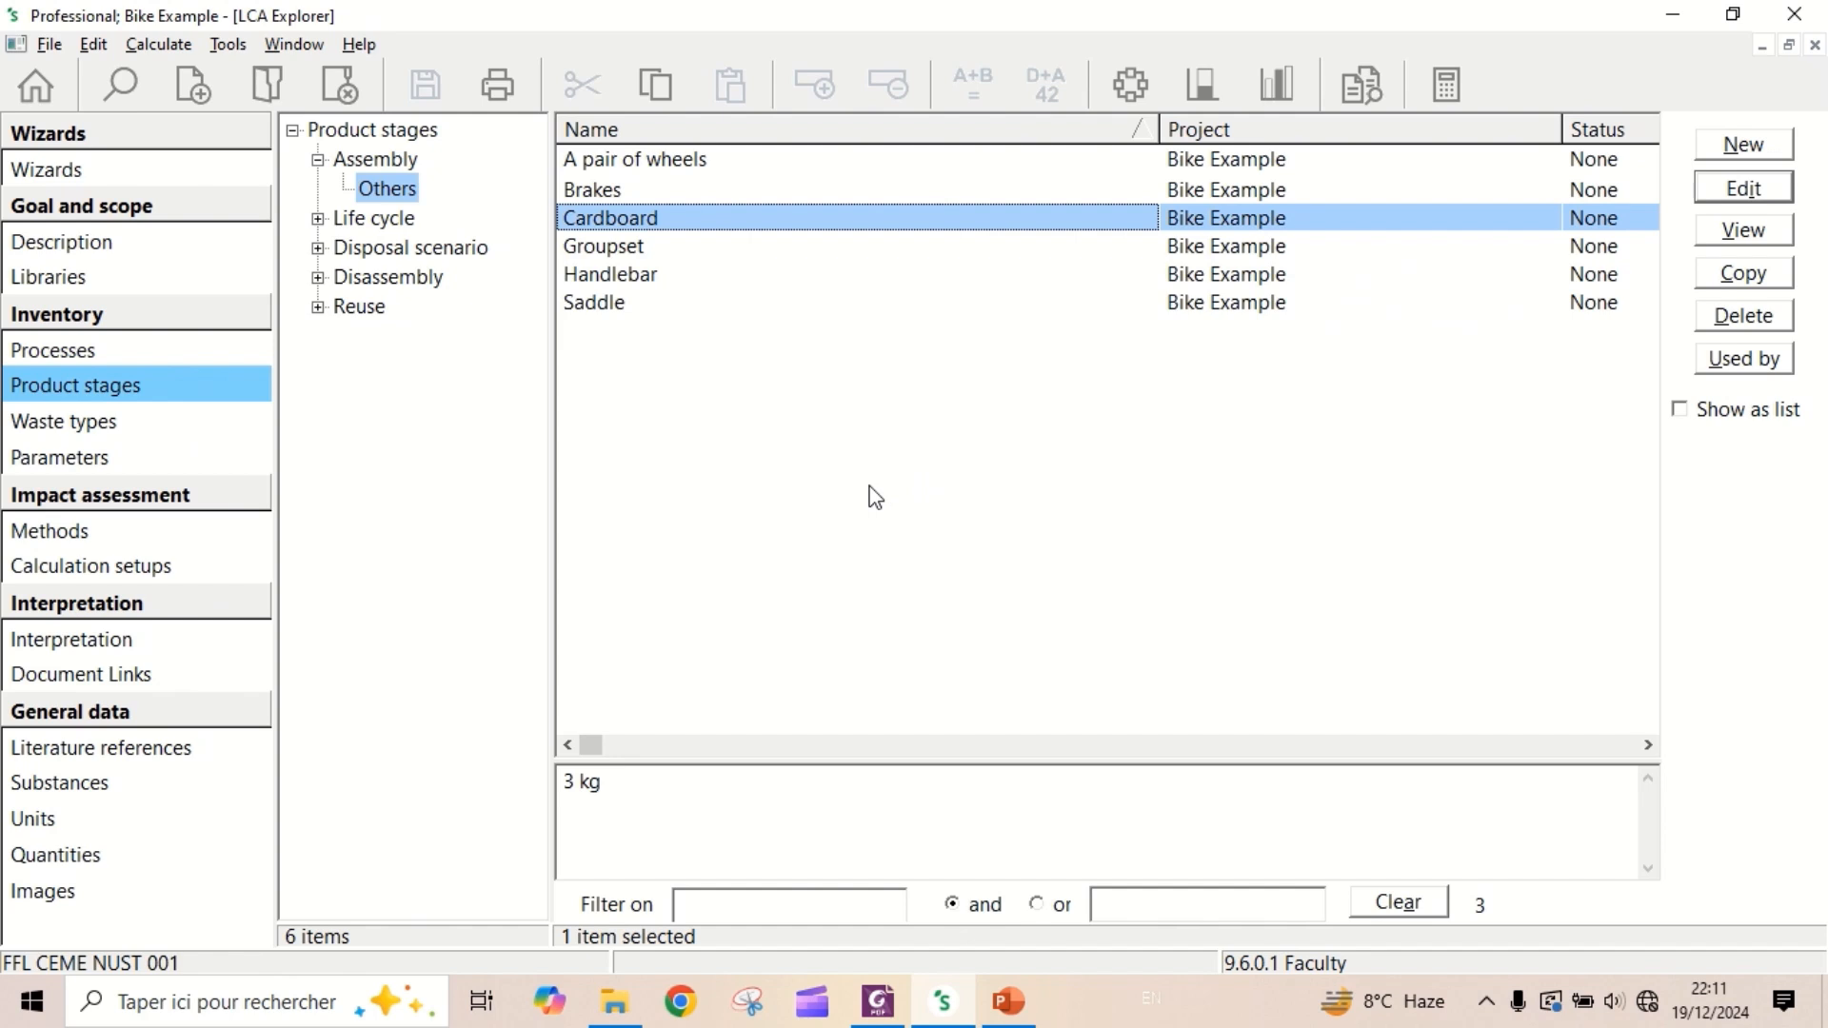